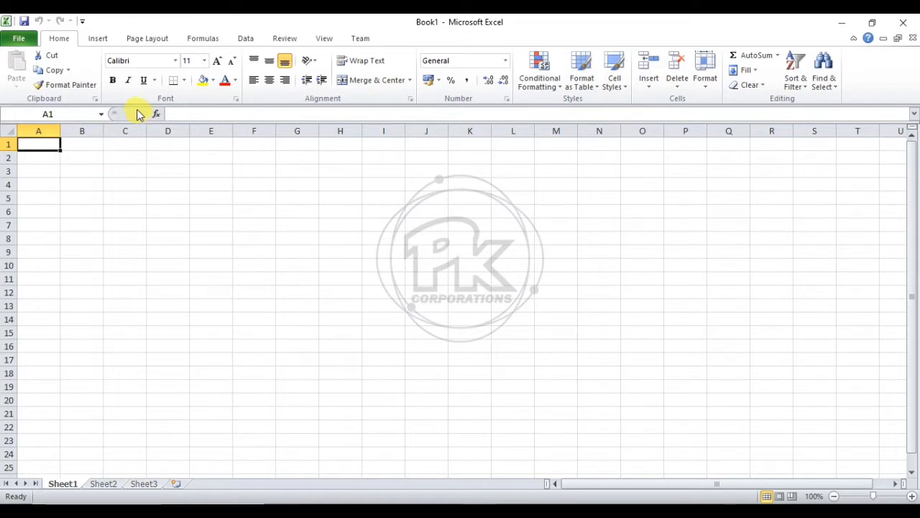
left_click(43, 154)
left_click_drag(44, 142, 487, 376)
left_click(496, 280)
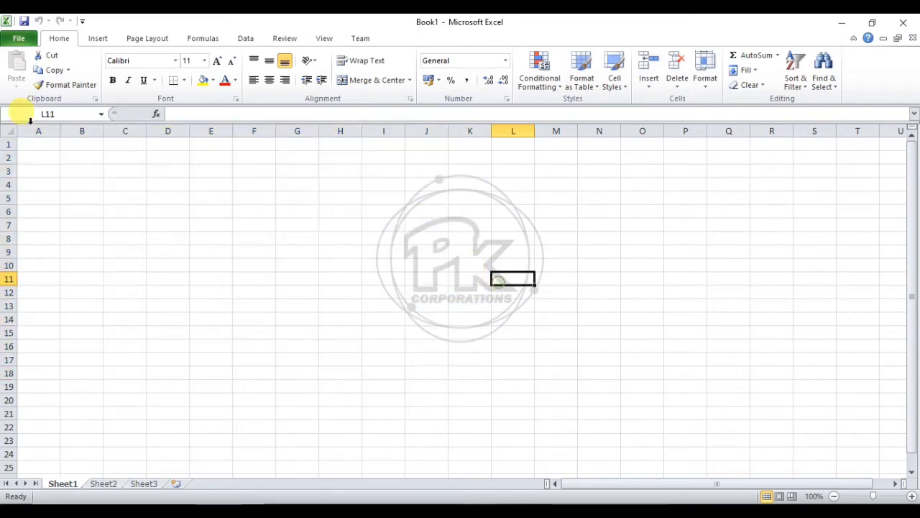
left_click(34, 148)
left_click_drag(33, 148, 420, 338)
left_click(469, 305)
left_click_drag(41, 146, 55, 159)
left_click(127, 162)
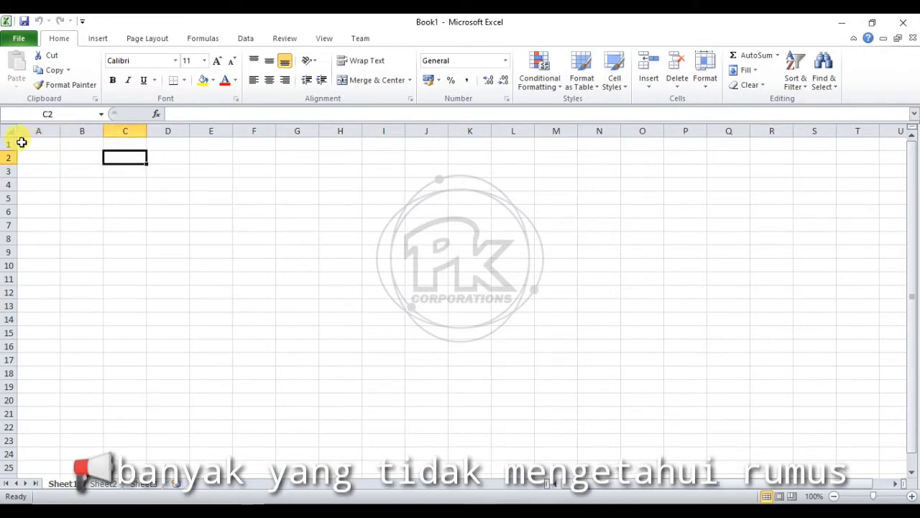
left_click_drag(21, 142, 251, 294)
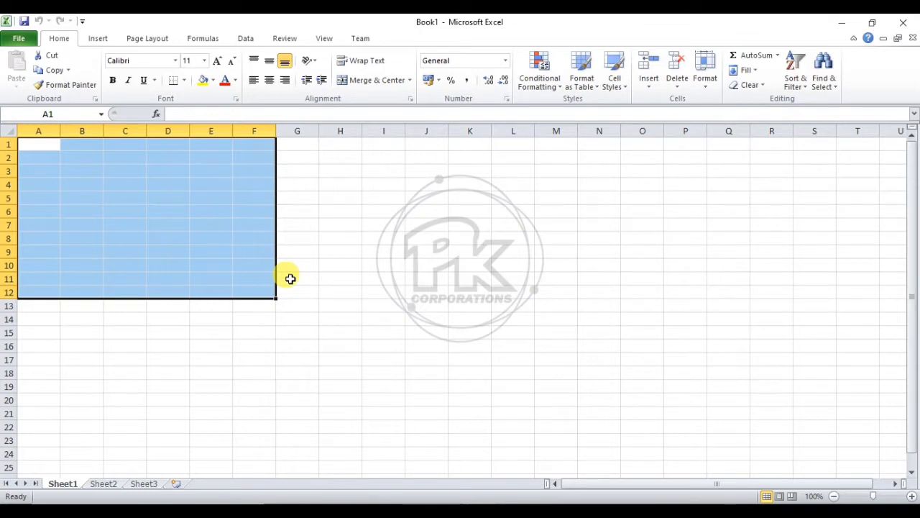
left_click_drag(36, 145, 121, 207)
left_click(170, 254)
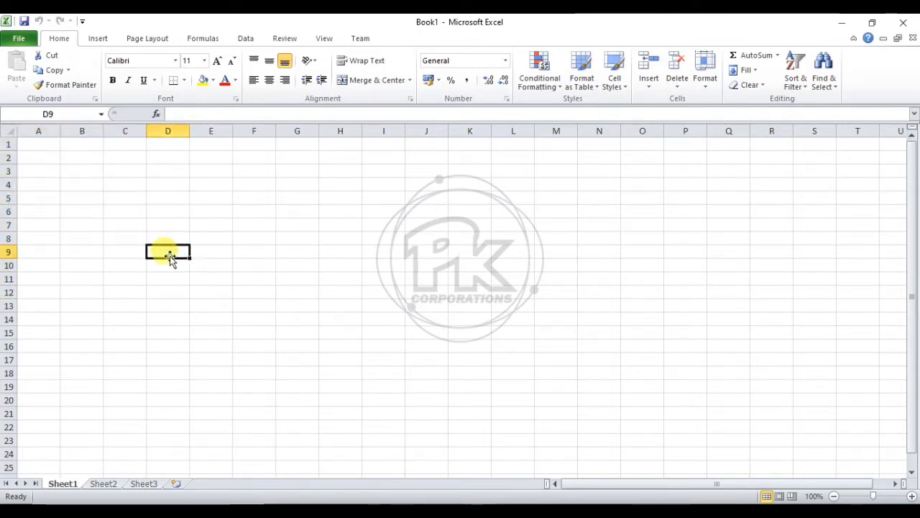
mouse_move(47, 147)
left_mouse_down()
mouse_move(80, 199)
mouse_move(165, 254)
mouse_move(98, 148)
mouse_move(42, 148)
left_mouse_up()
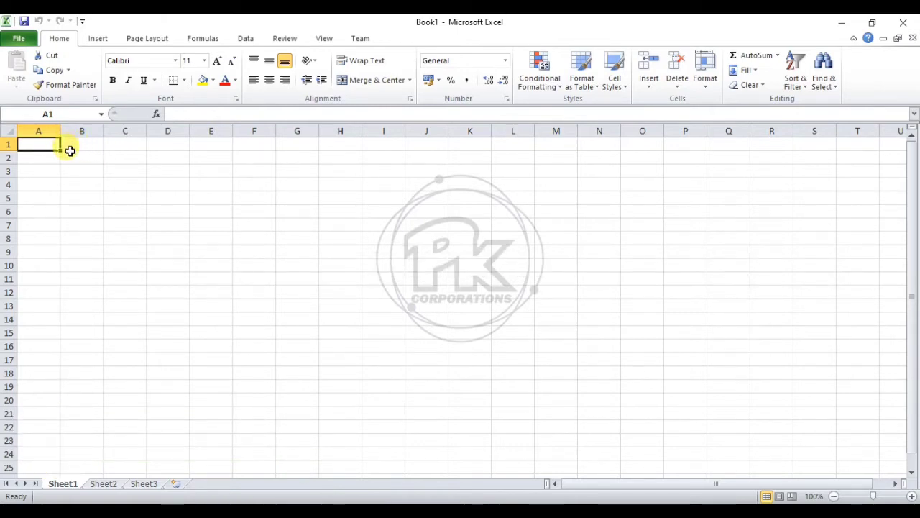
left_click_drag(69, 159, 223, 278)
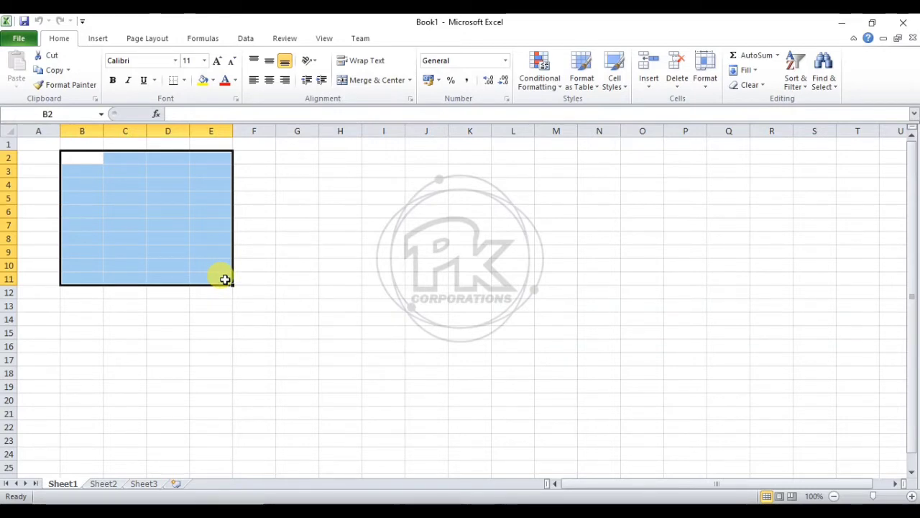
left_click(257, 276)
left_click_drag(81, 160, 211, 288)
left_click(389, 224)
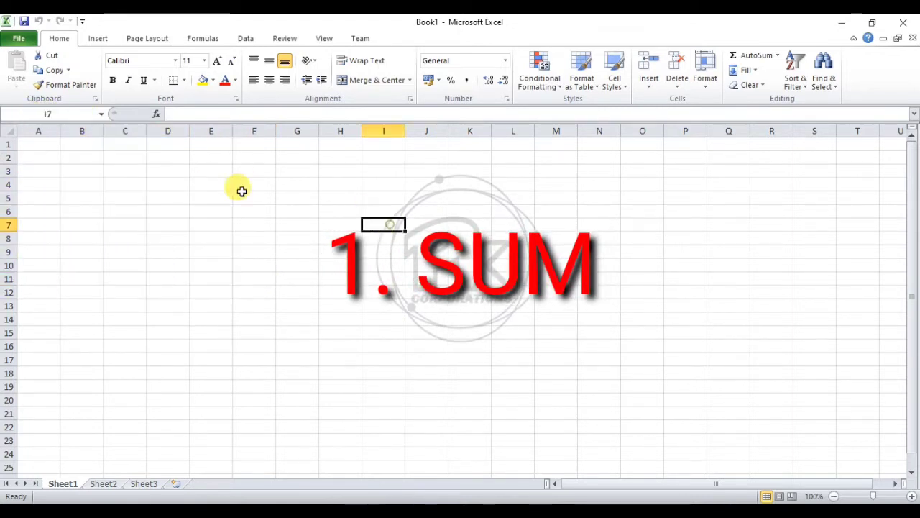
Apply all borders to the range B2:E10 to form an empty table grid.
left_click_drag(85, 157, 196, 249)
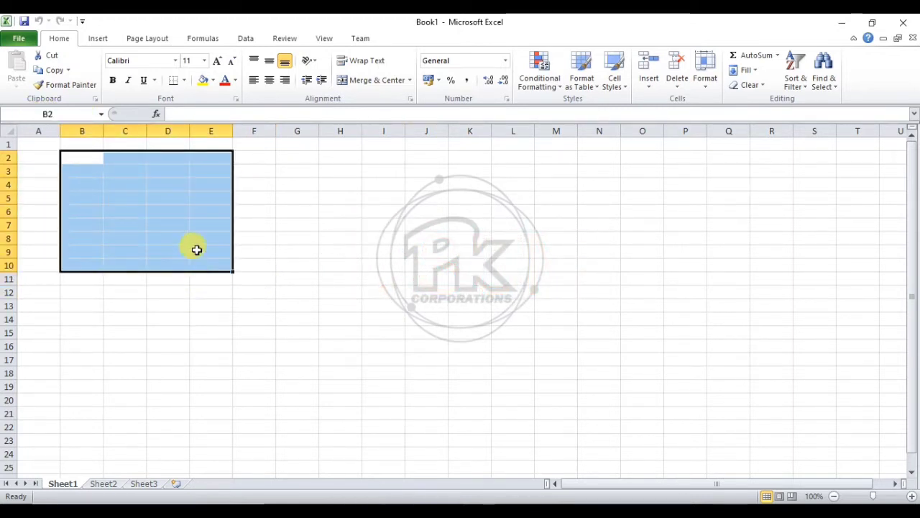
left_click(184, 79)
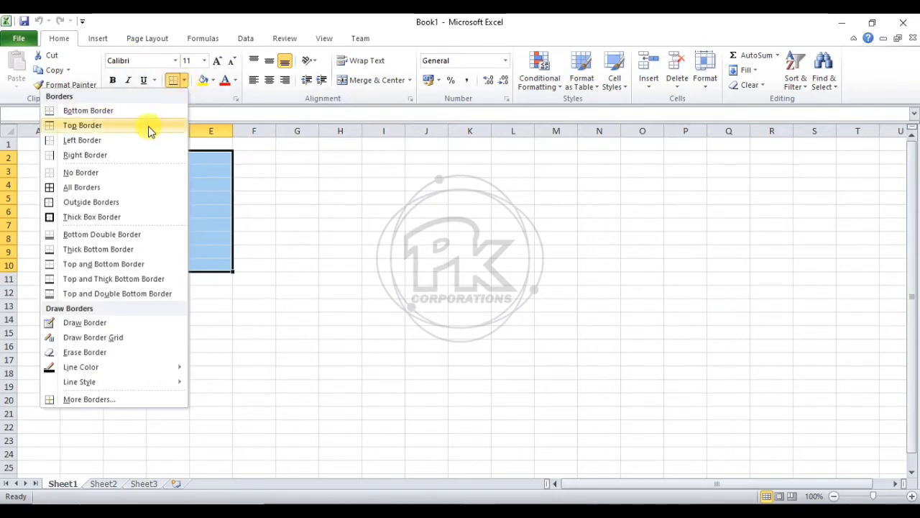
left_click(141, 187)
left_click(368, 204)
Enter the table headings No, Nama and Nilai in cells B2 to D2.
left_click(90, 155)
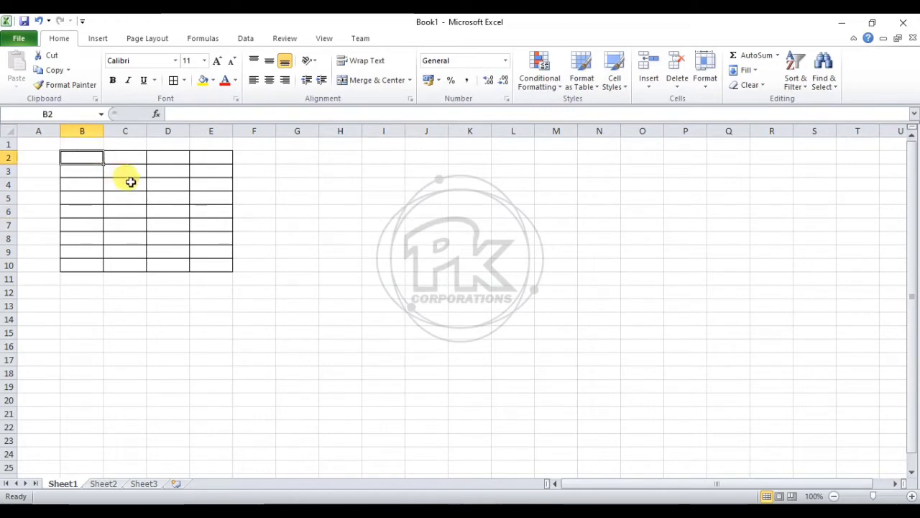
type("No")
key("Tab")
type("Nama")
key("Tab")
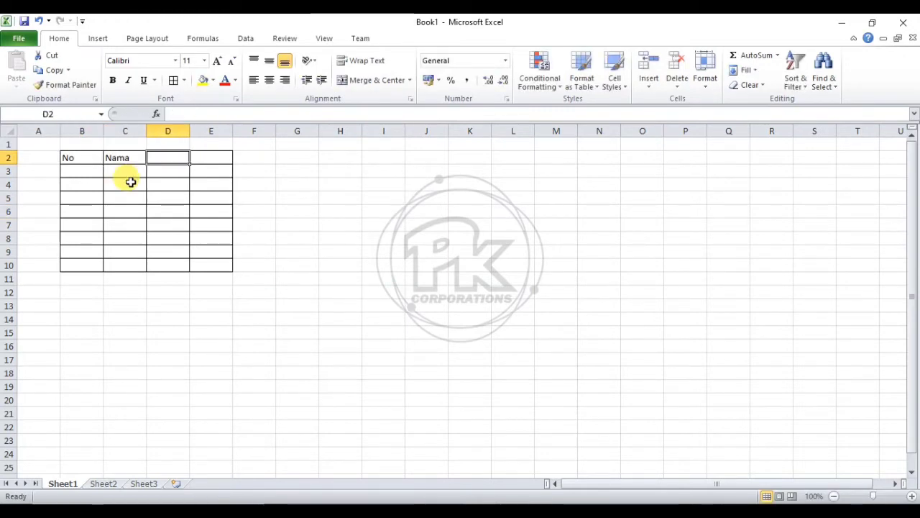
type("Nilai")
Remove the borders from the unused cells E2:E10 and reapply all borders to D2:D10.
left_click_drag(210, 158, 212, 265)
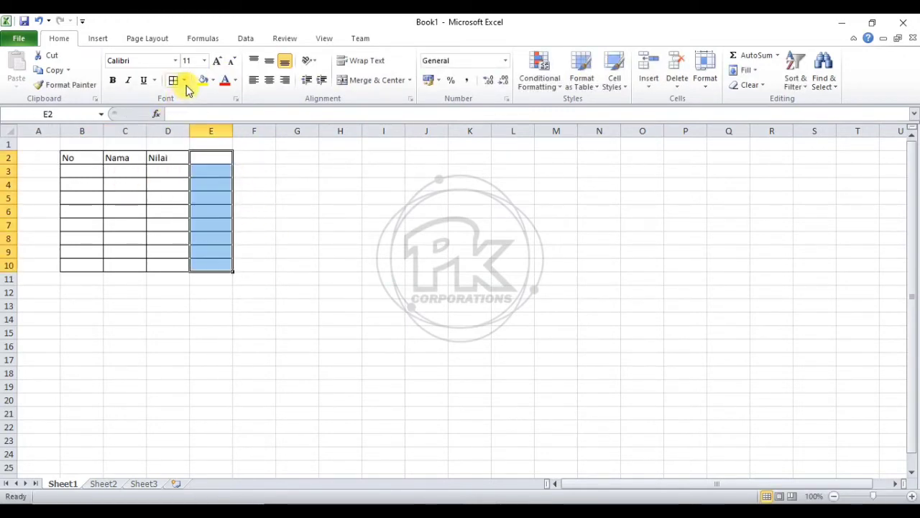
left_click(184, 80)
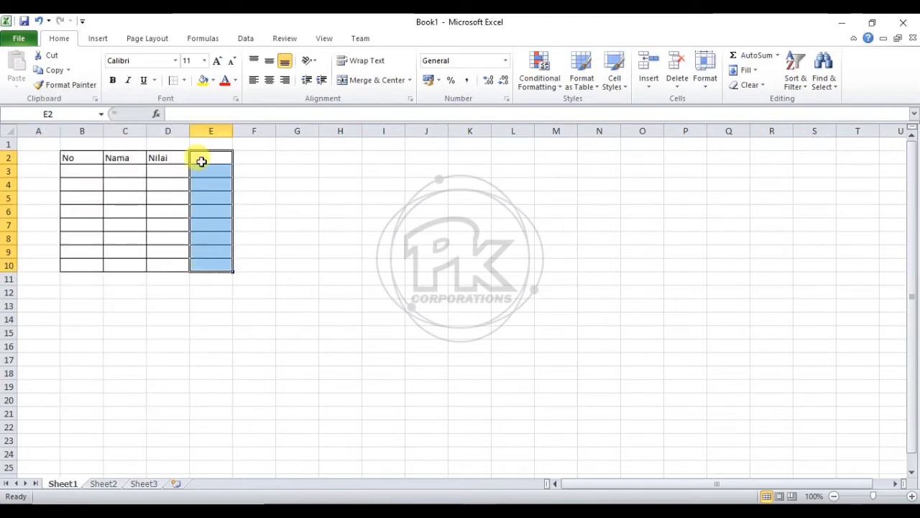
left_click(185, 79)
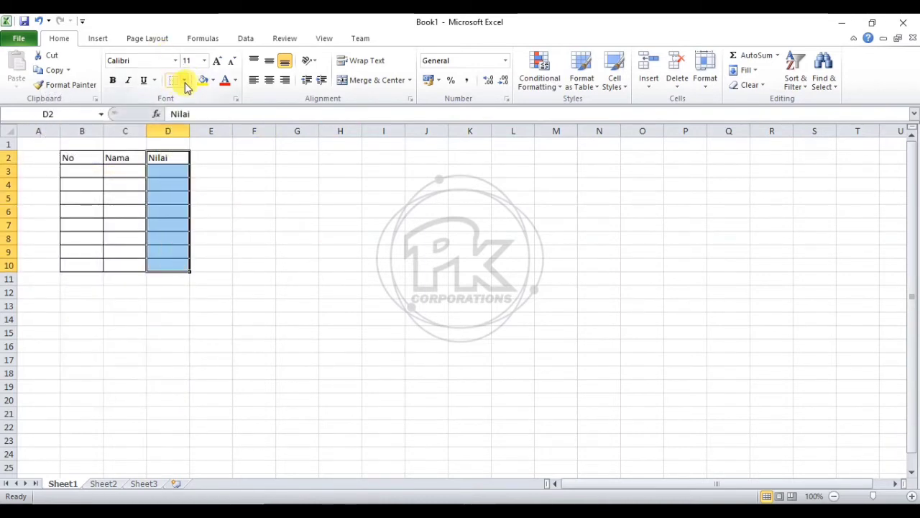
left_click(184, 80)
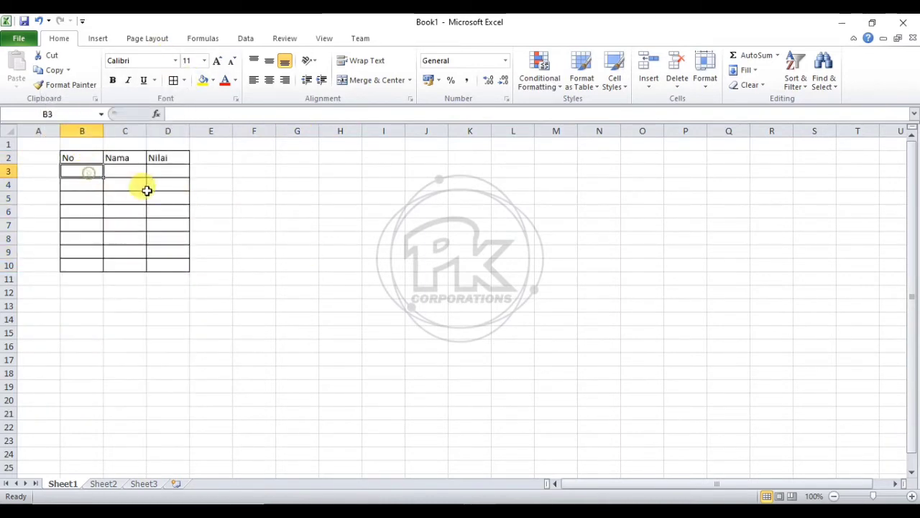
Number the table rows from 1 to 8 in B3:B10, entering 1 and 2 and extending the series.
type("1")
key("Return")
type("2")
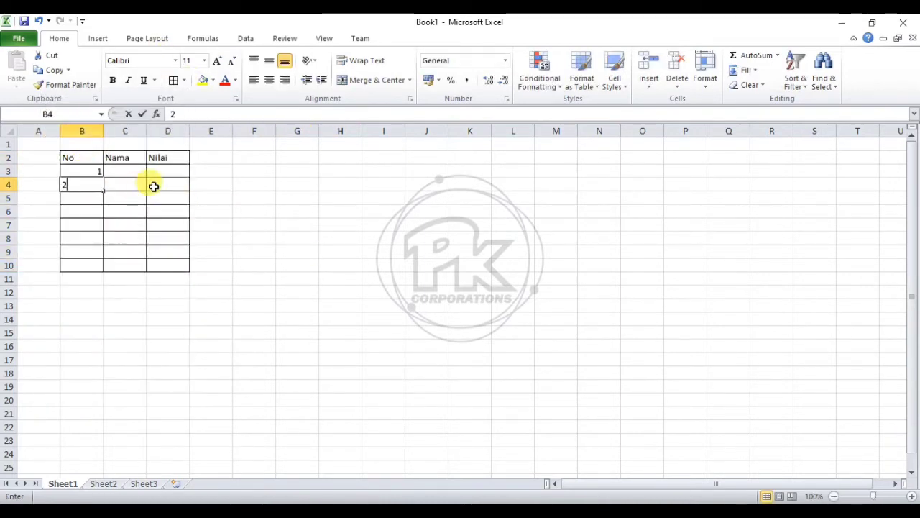
left_click(154, 186)
left_click_drag(90, 172, 103, 268)
left_click(209, 306)
Enter Subs, Like, Share and Commen in the Nama column, cells C3 to C6.
left_click(135, 171)
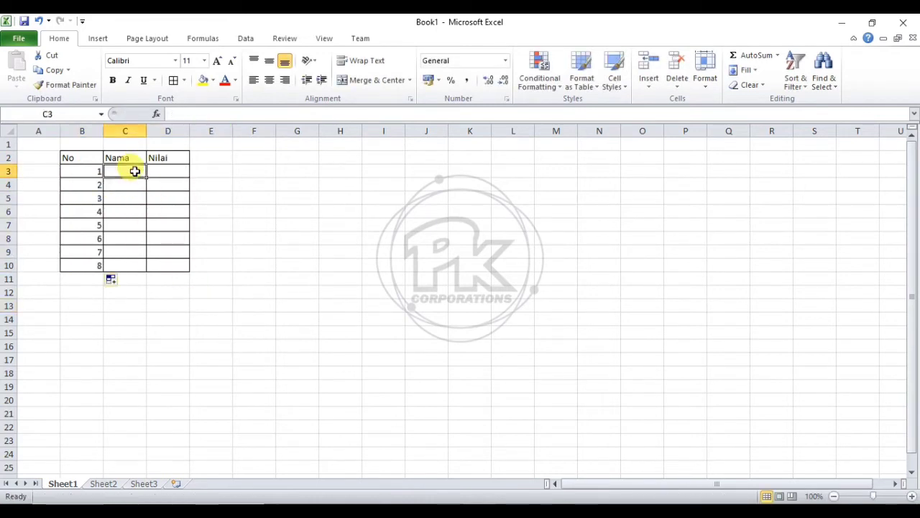
type("Subs")
key("Return")
type("Like")
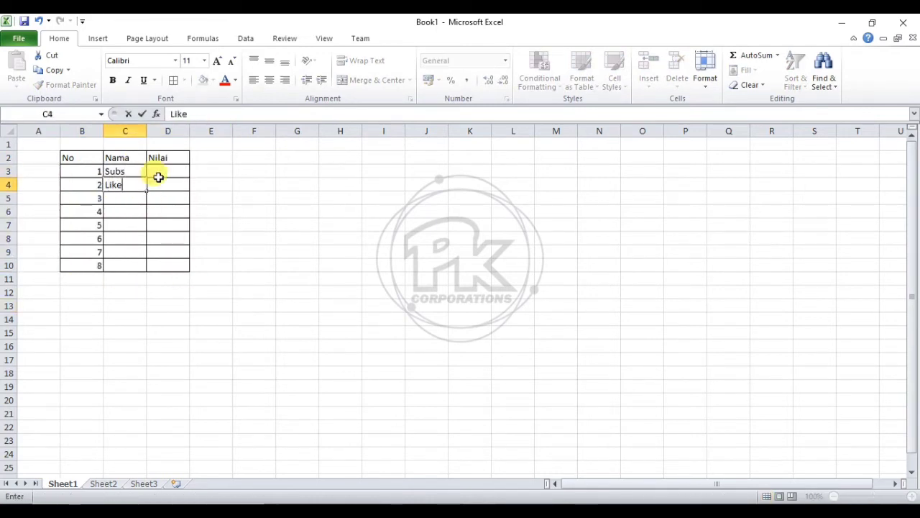
key("Return")
type("ASar")
key("BackSpace")
key("BackSpace")
key("BackSpace")
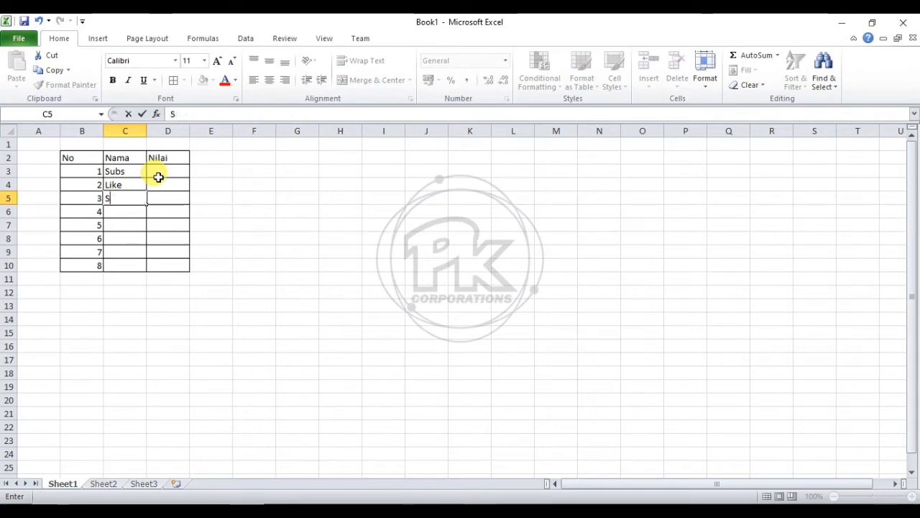
type("hare")
key("Return")
type("Commen")
key("Return")
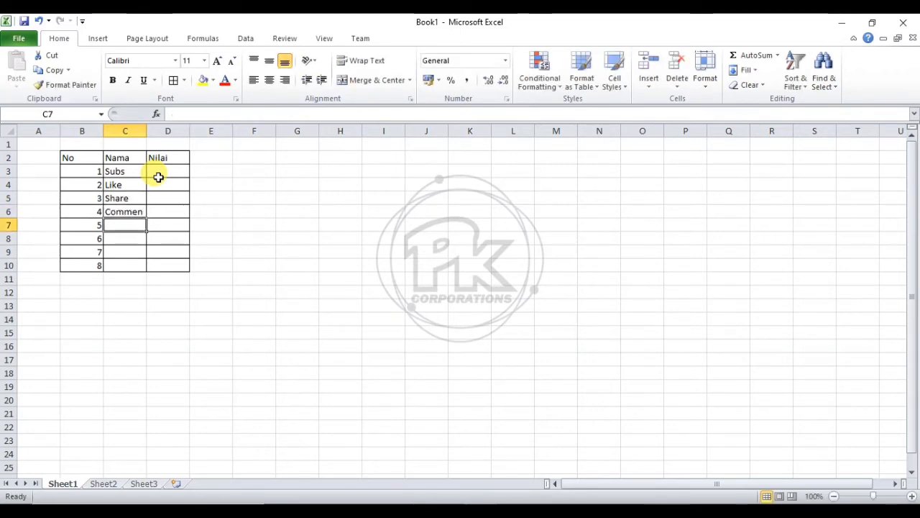
Enter Youtube, Google, FB and IG in the Nama column, cells C7 to C10.
type("Yu")
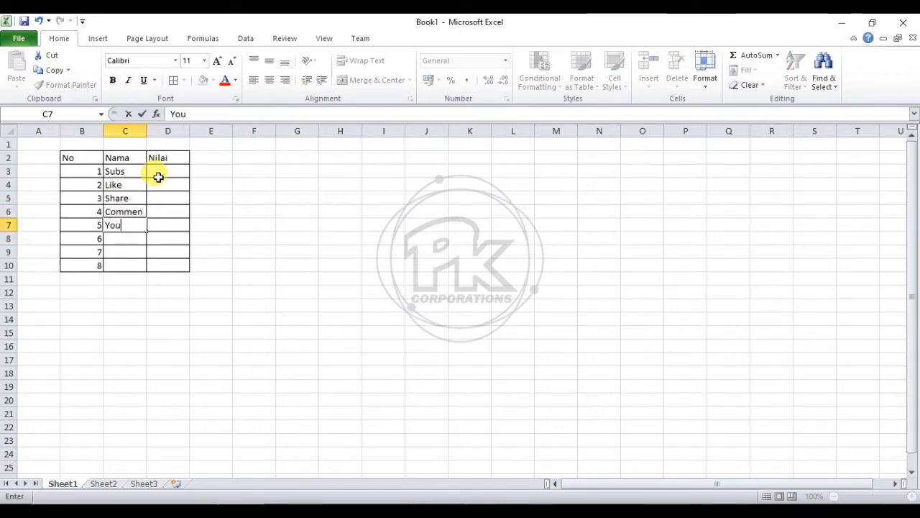
type("utube")
key("Return")
type("Google")
key("Return")
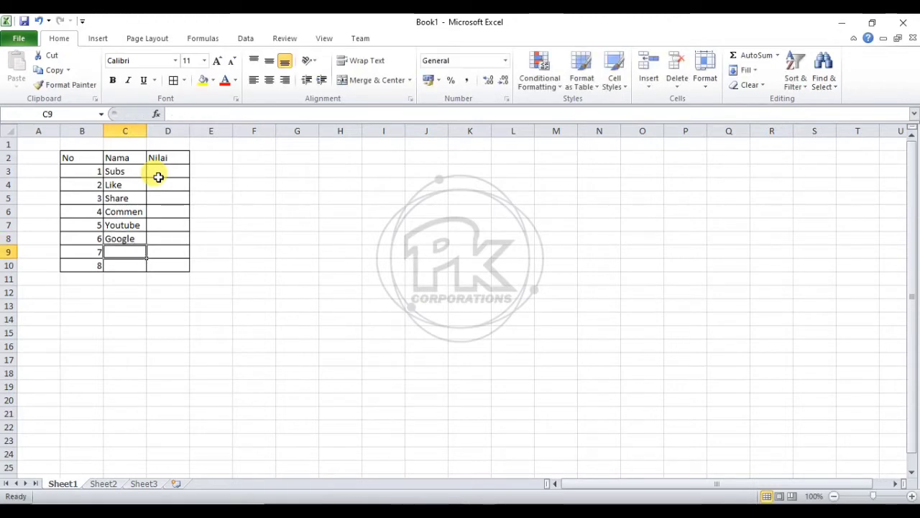
type("FB")
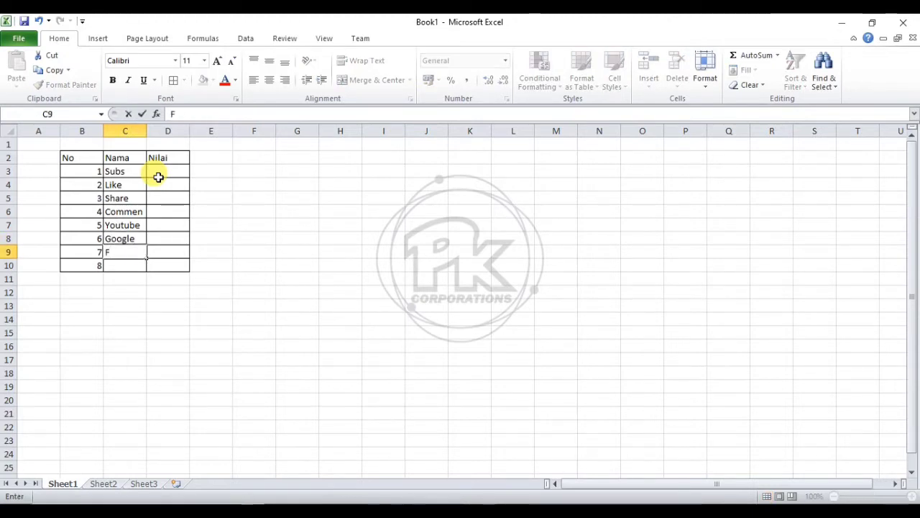
key("Return")
type("IG")
key("Tab")
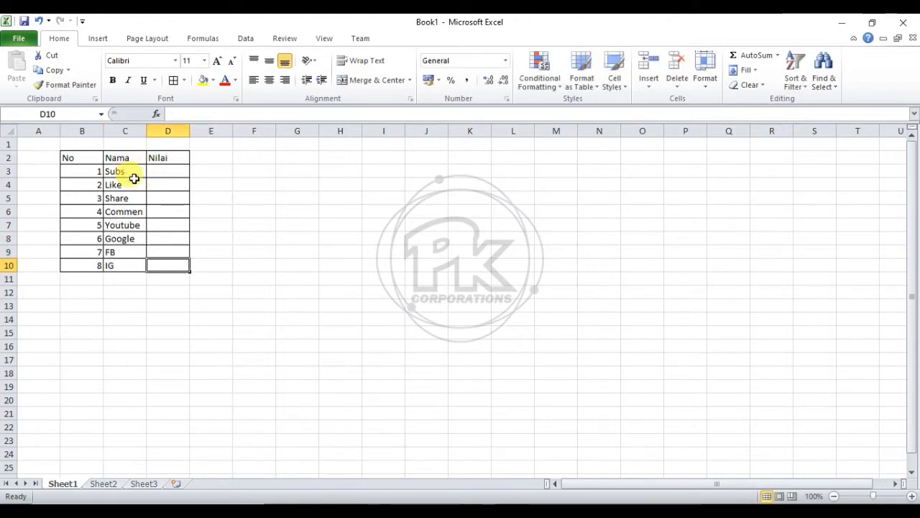
Adjust the column widths so the No column is narrow and the Nama column is wider.
left_click_drag(130, 172, 126, 252)
left_click_drag(103, 130, 154, 133)
left_click(231, 211)
left_click(176, 171)
Add a bordered row 11 below the table, merge and center B11:C11, and label it TOTAL.
left_click_drag(70, 279, 183, 267)
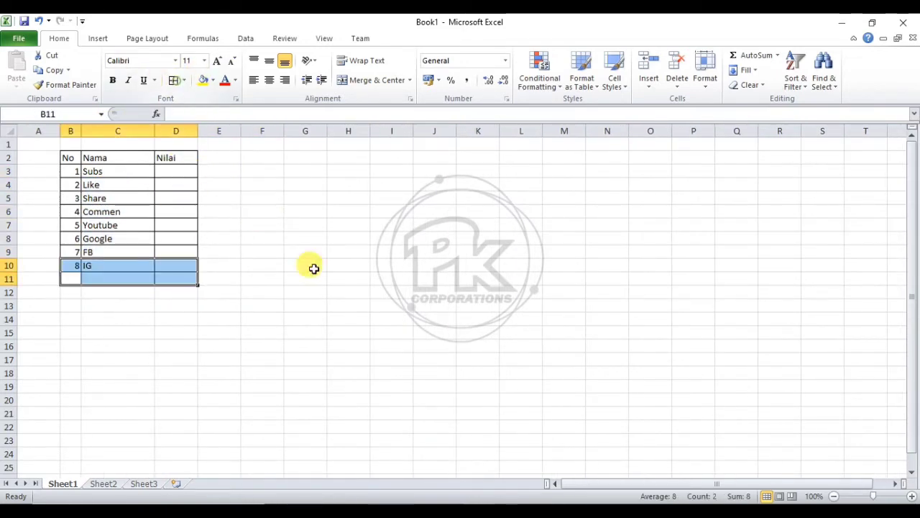
left_click_drag(338, 277, 317, 276)
left_click_drag(75, 277, 110, 276)
left_click(364, 85)
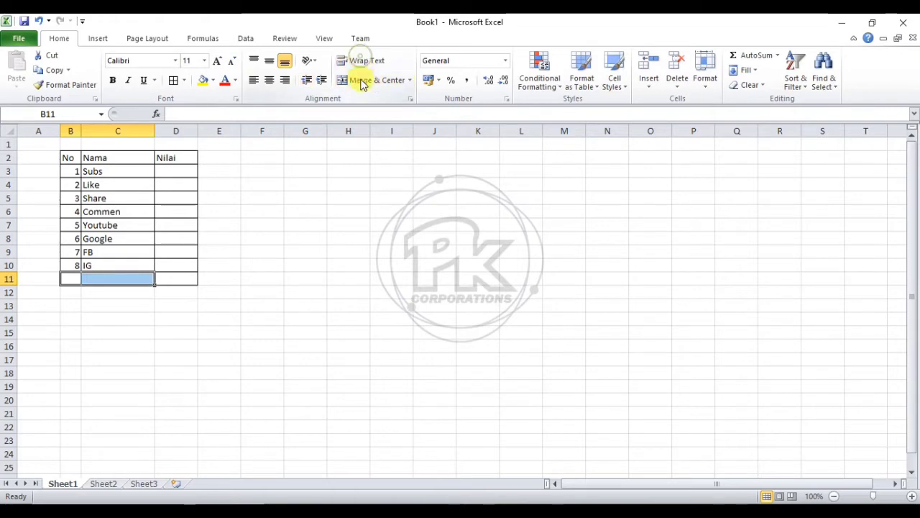
double_click(109, 280)
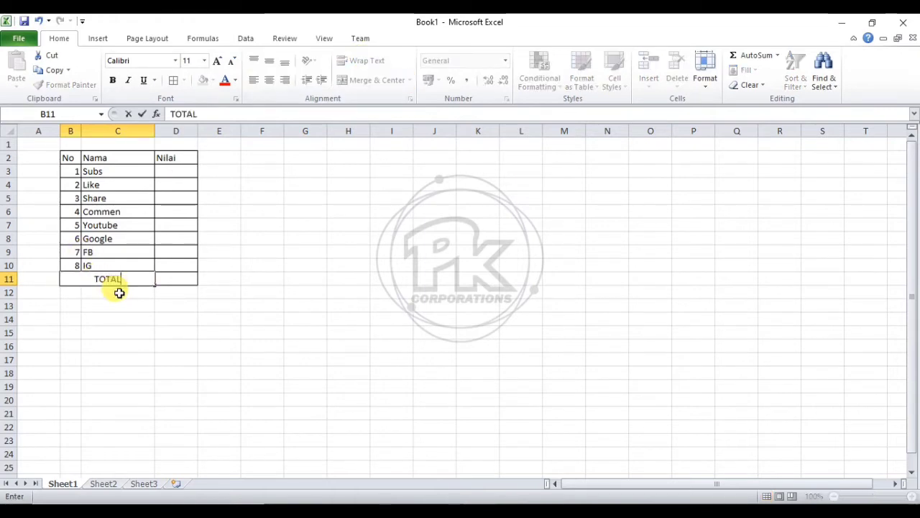
left_click(133, 318)
Center the row numbers in B3:B10 and the headings in B2:D2, and fill the headings with yellow.
left_click_drag(67, 171, 72, 265)
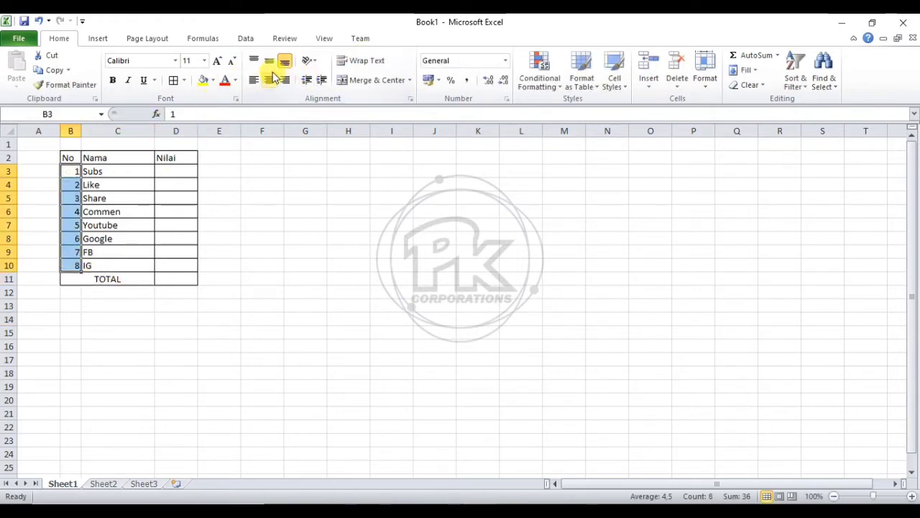
left_click(269, 80)
left_click_drag(71, 158, 175, 157)
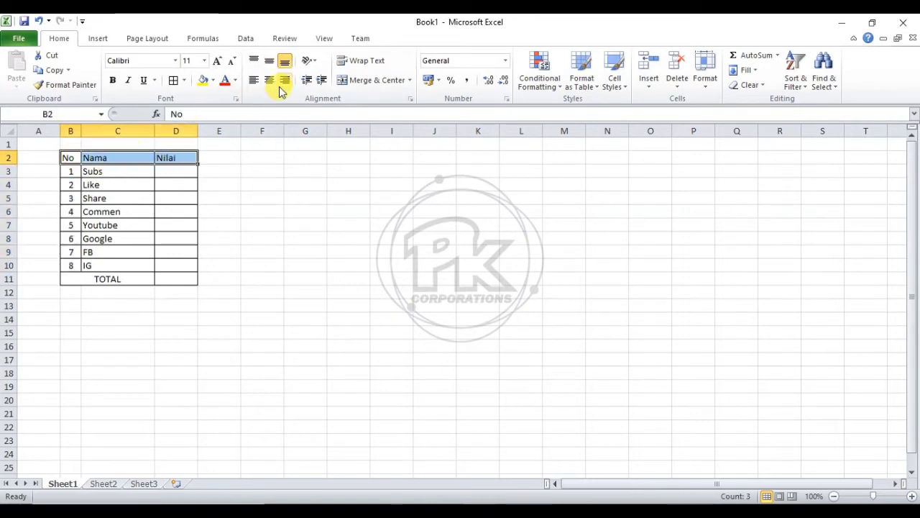
left_click(269, 80)
left_click(202, 80)
Enter the scores 90, 95, 87 and 90 in the Nilai column, cells D3 to D6.
left_click(176, 170)
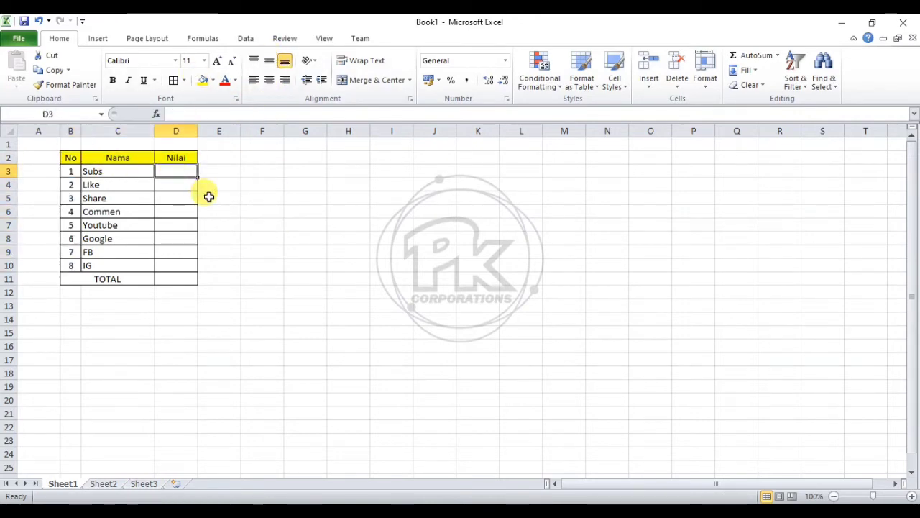
type("90")
key("Return")
type("95")
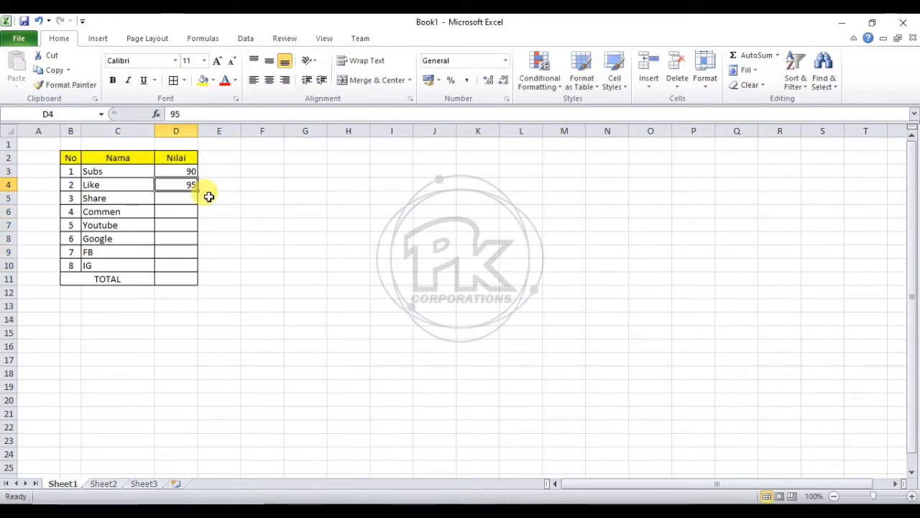
key("Return")
type("87")
key("Return")
type("90")
key("Return")
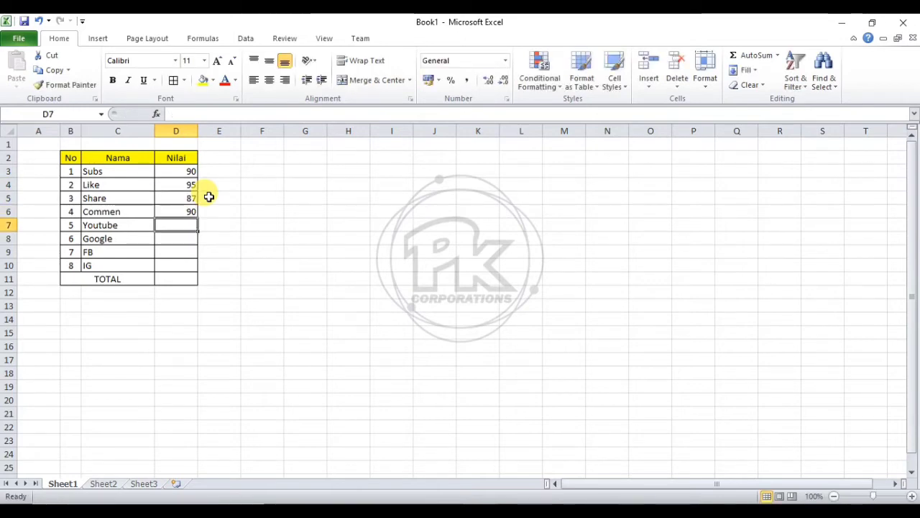
Enter the scores 88, 91, 100 and 75 in the Nilai column, cells D7 to D10.
type("88")
key("Return")
type("91")
key("Return")
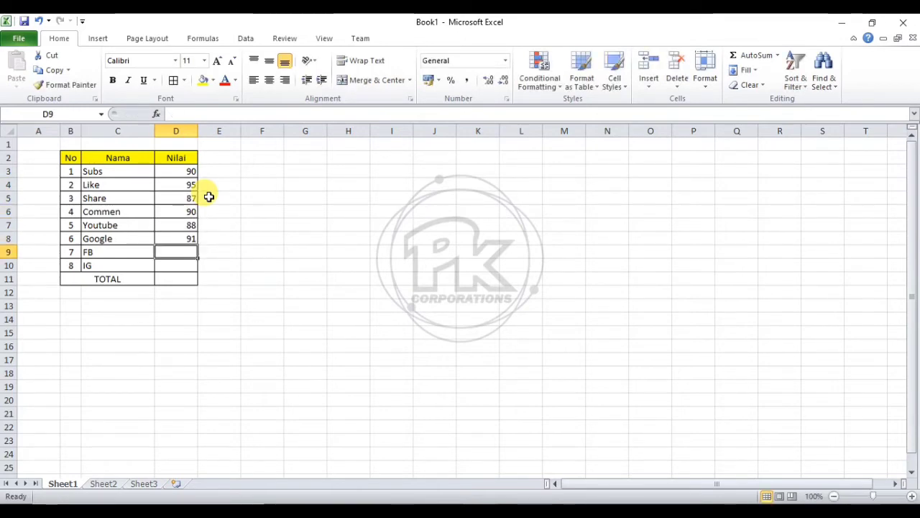
type("100")
key("Return")
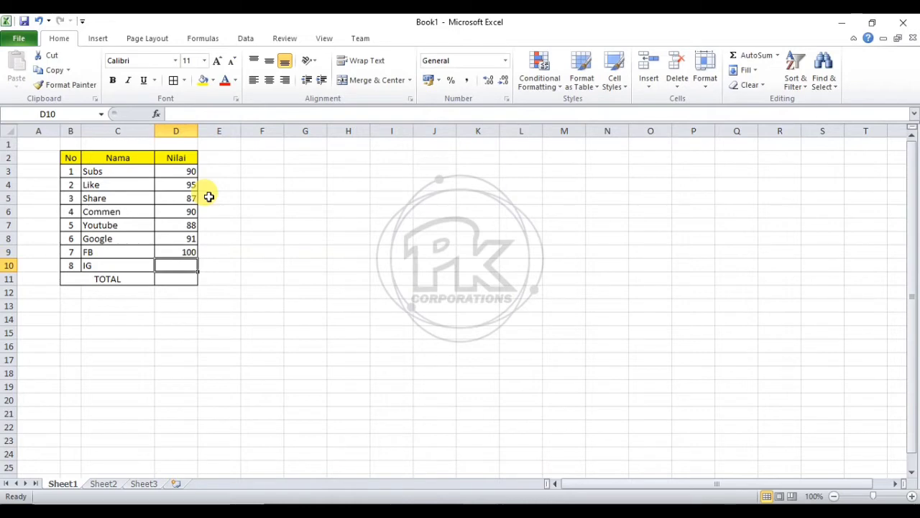
type("75")
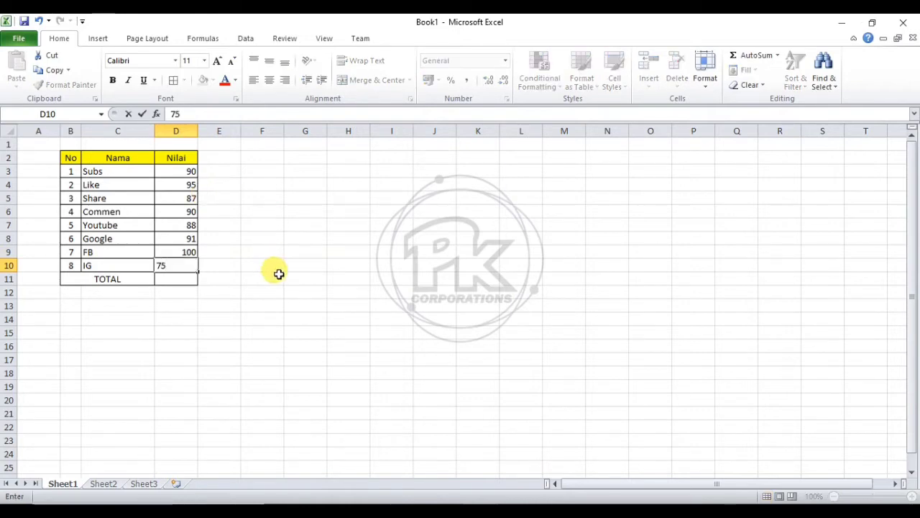
Total the Nilai scores in cell D11 with the formula =SUM(D3:D10).
left_click(263, 279)
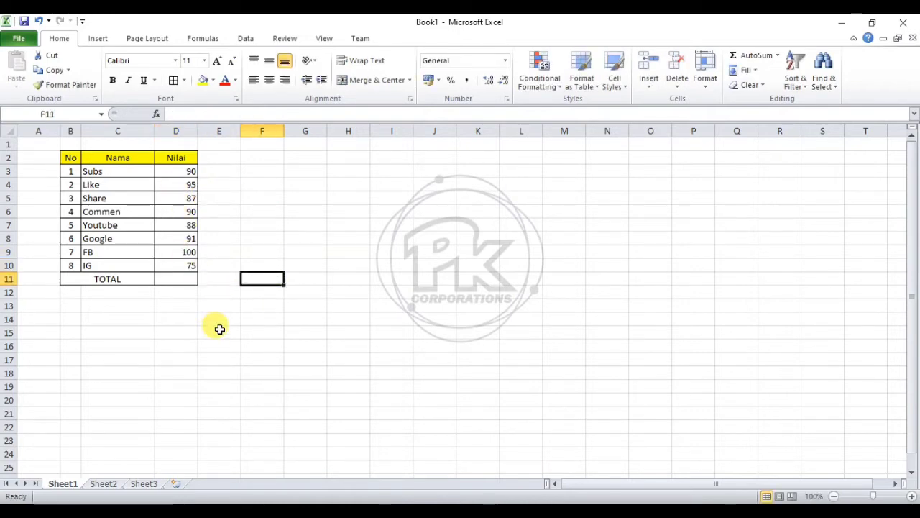
left_click(183, 281)
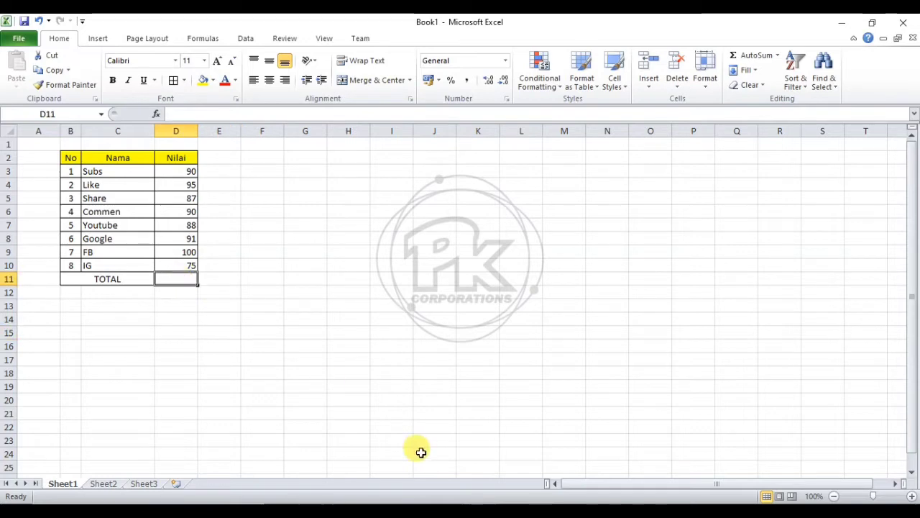
type("=SU")
key("BackSpace")
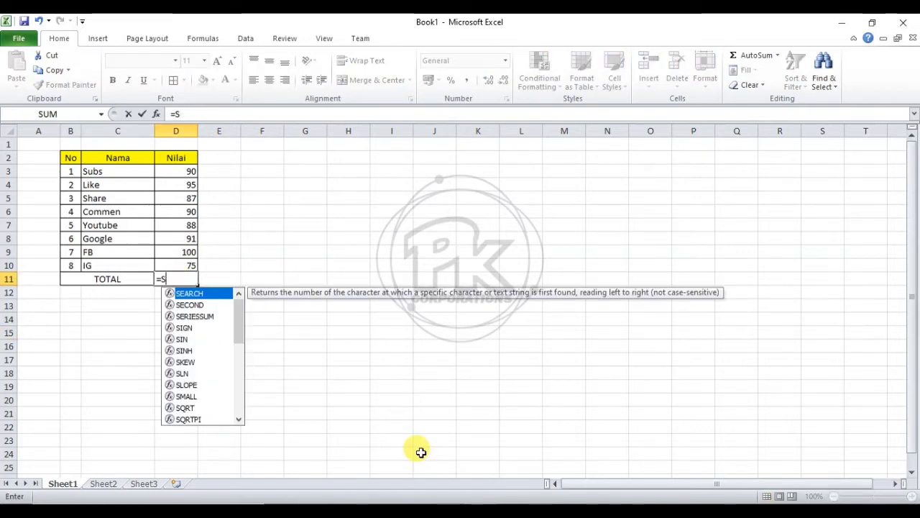
type("UM(")
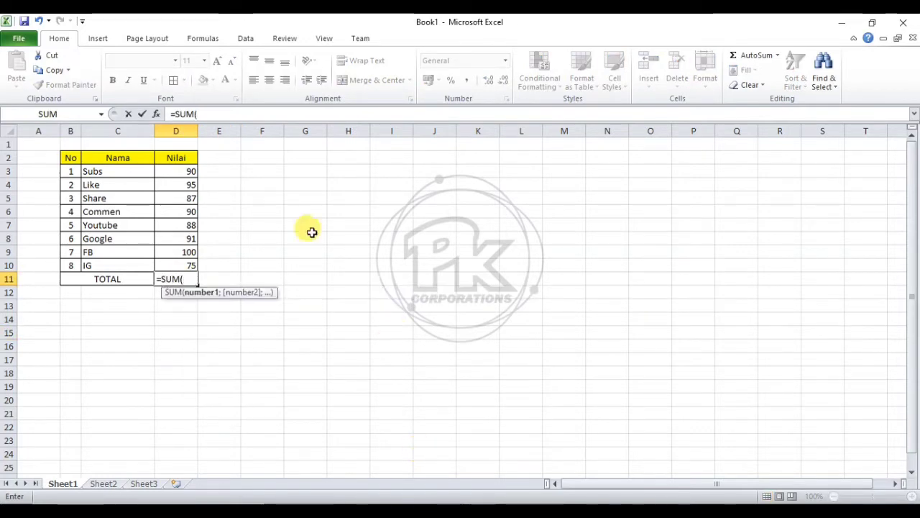
left_click_drag(183, 170, 190, 259)
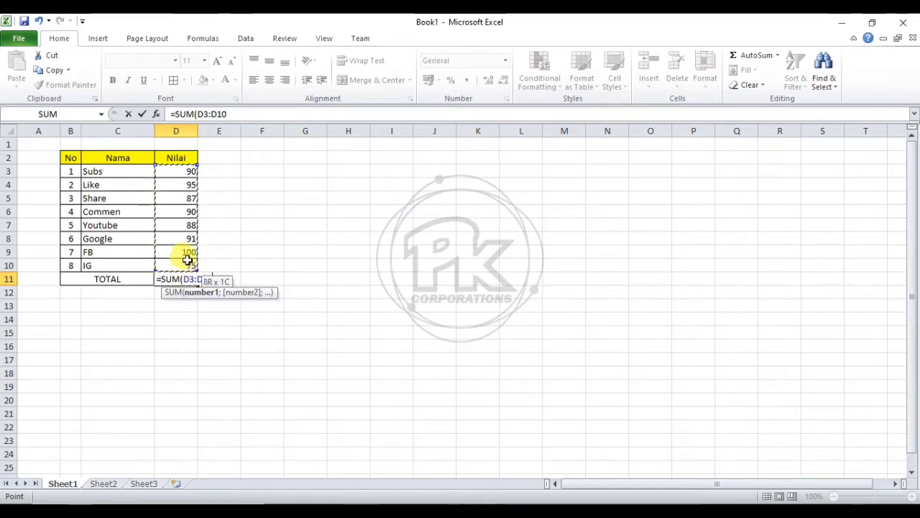
type(")")
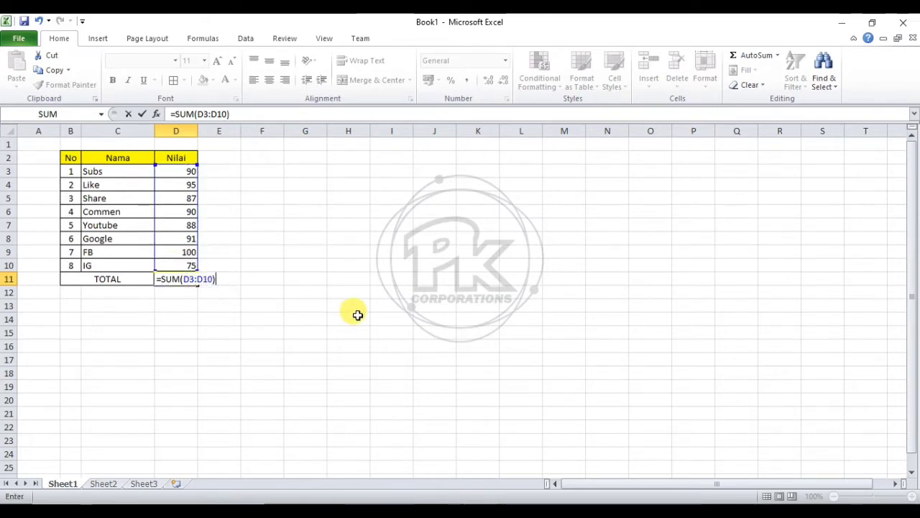
key("Return")
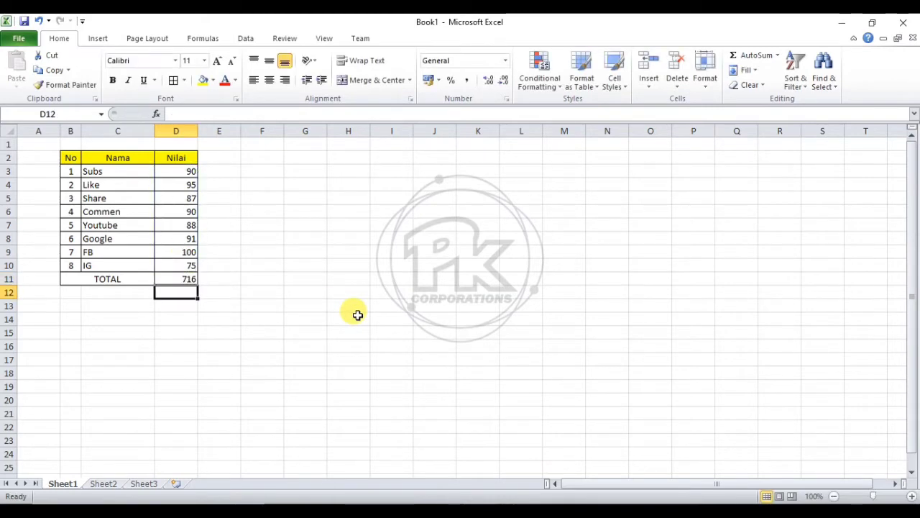
Review the total in D11 against the range of scores it adds up, D3:D10.
left_click(186, 279)
left_click(272, 307)
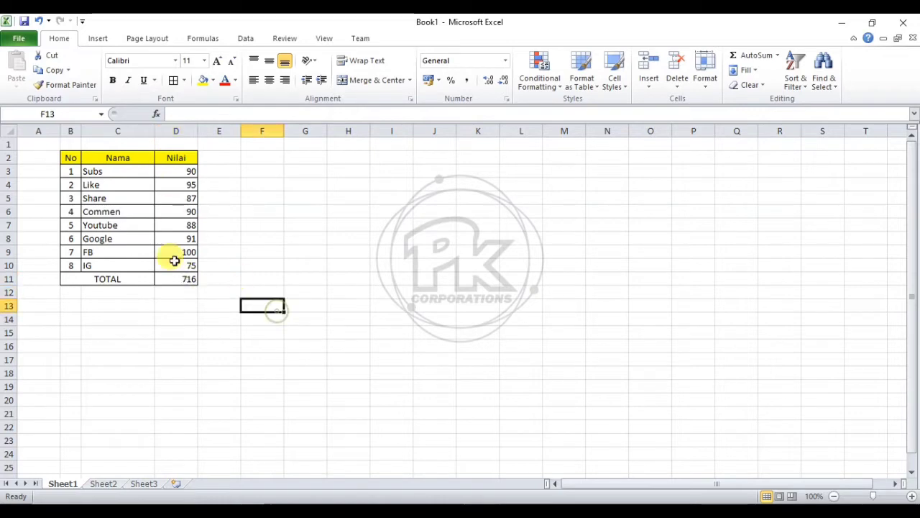
left_click(180, 280)
left_click(257, 301)
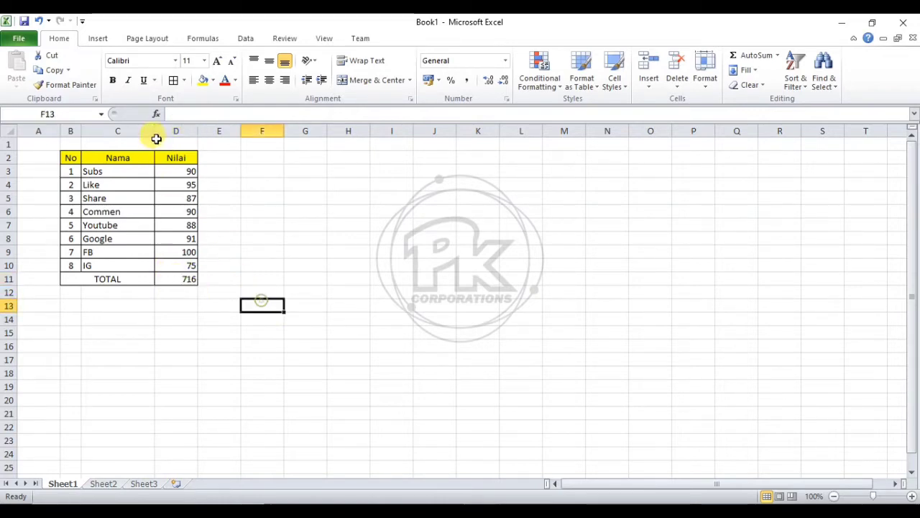
left_click_drag(185, 169, 187, 270)
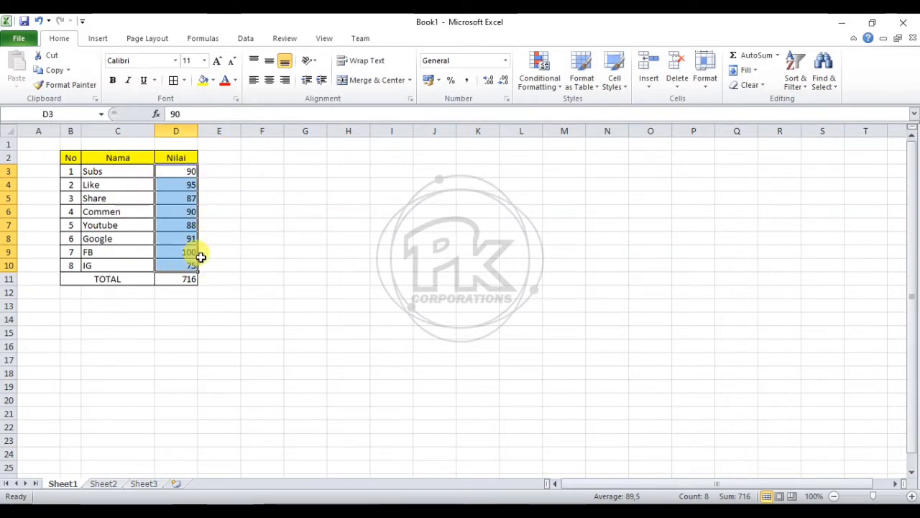
left_click(191, 170)
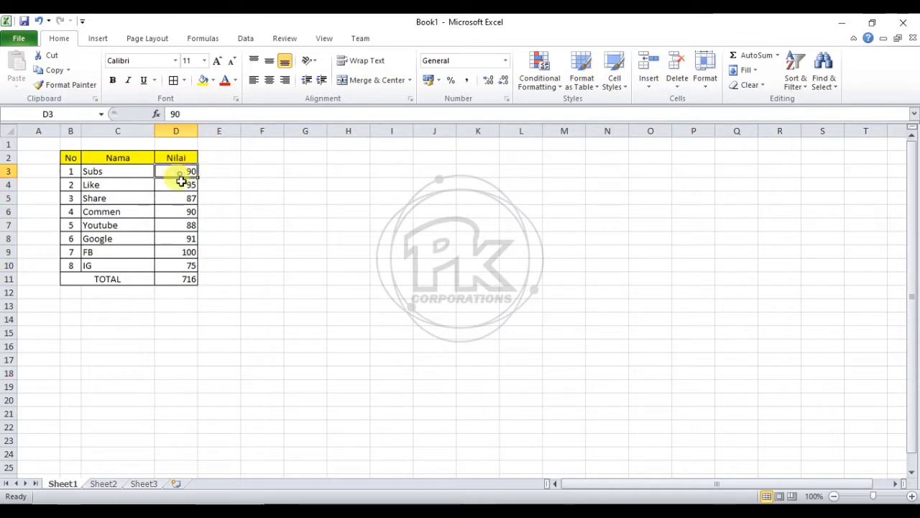
left_click(184, 267)
left_click_drag(184, 171, 187, 266)
left_click(223, 302)
Make the total in cell D11 bold.
left_click(186, 283)
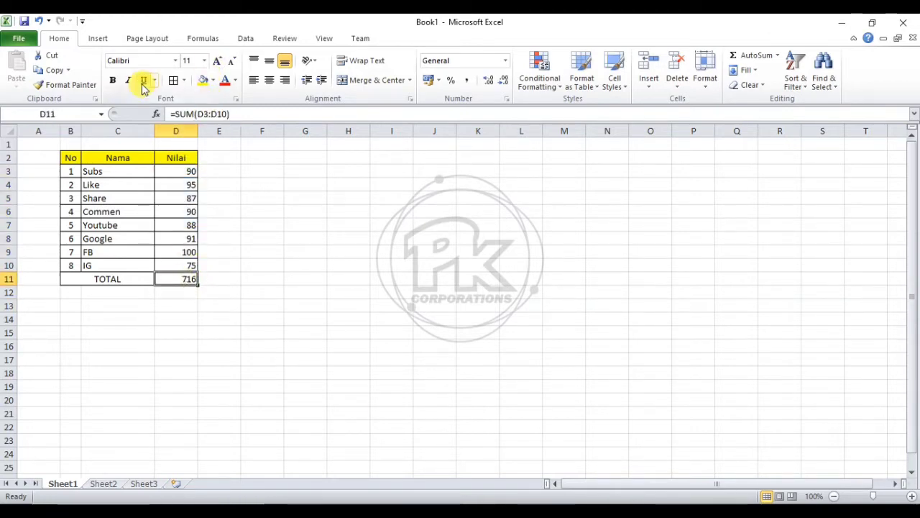
left_click(112, 80)
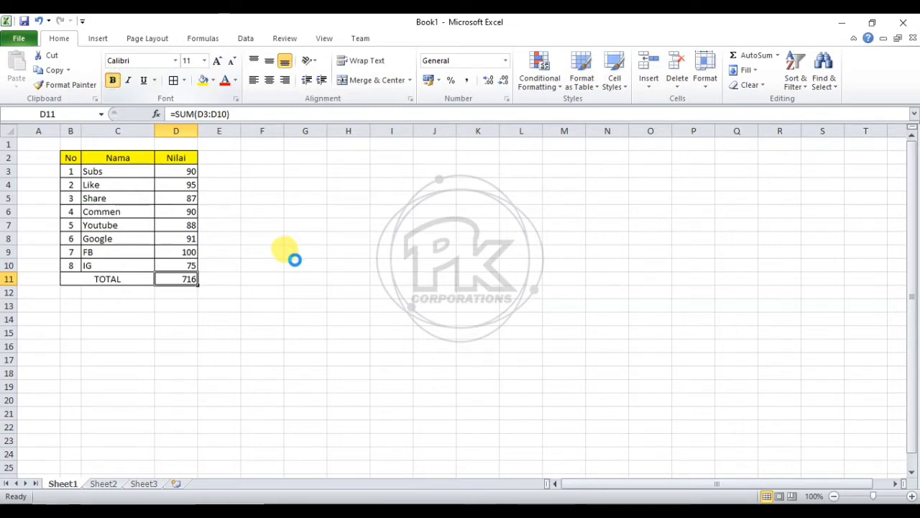
left_click(245, 279)
left_click(193, 278)
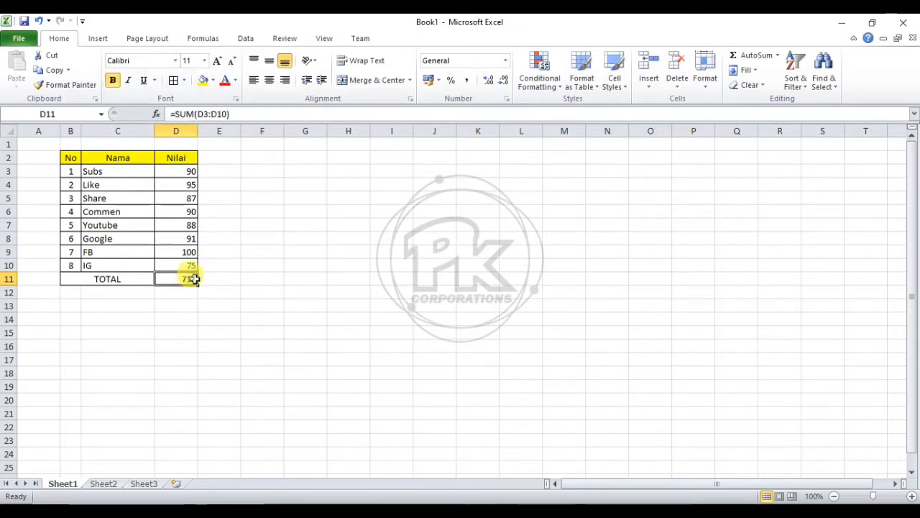
left_click(238, 291)
left_click(263, 306)
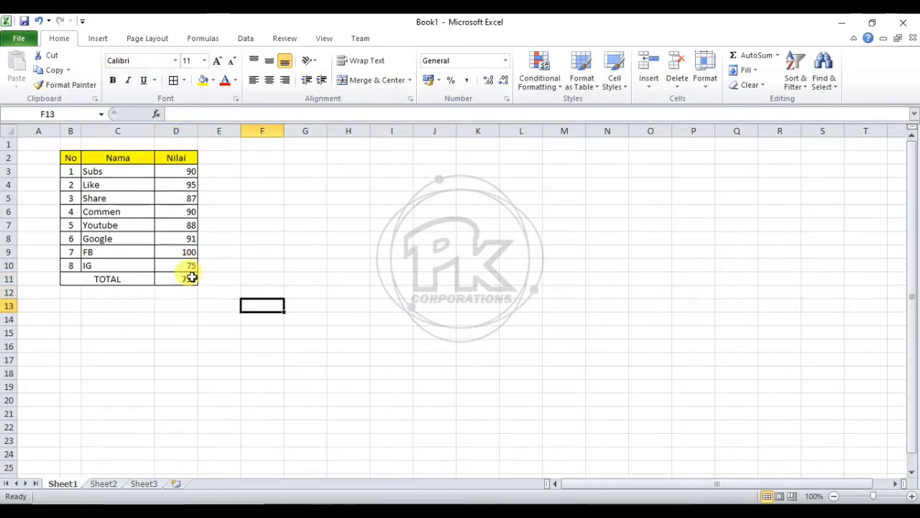
left_click(192, 277)
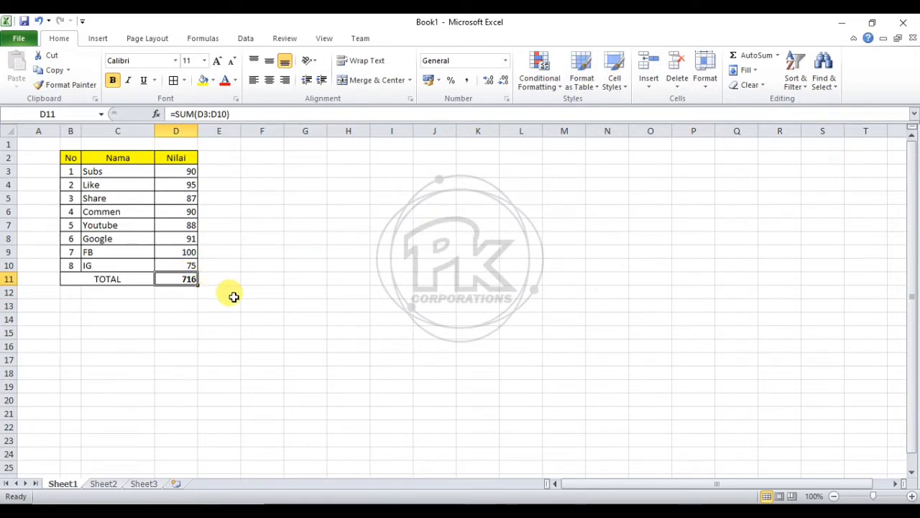
left_click(234, 297)
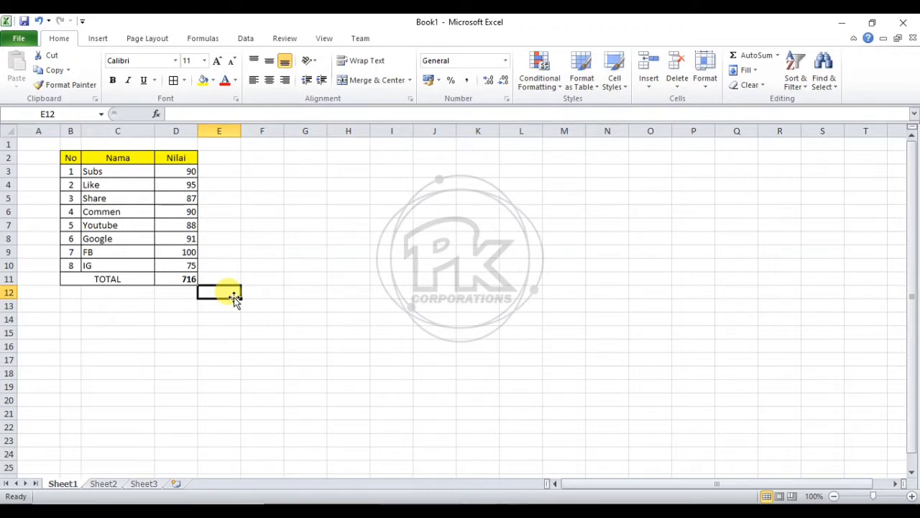
key("Down")
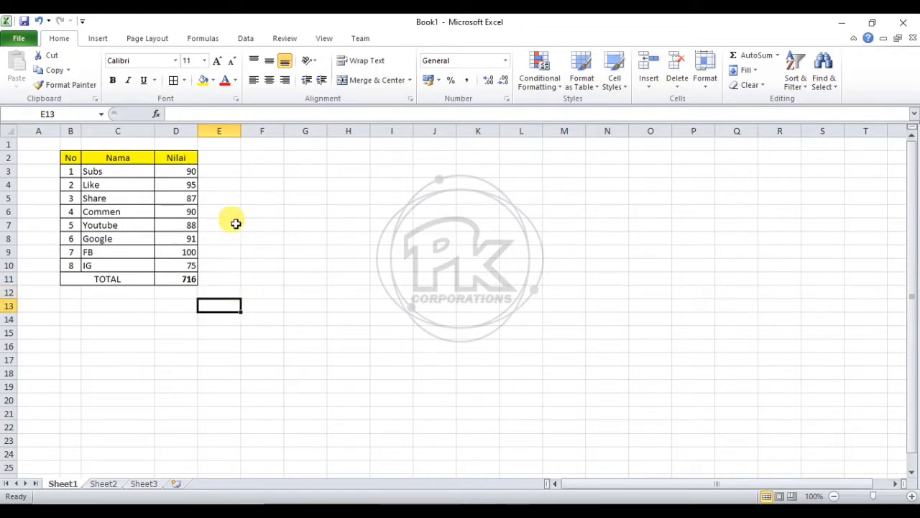
left_click(243, 304)
left_click(224, 293)
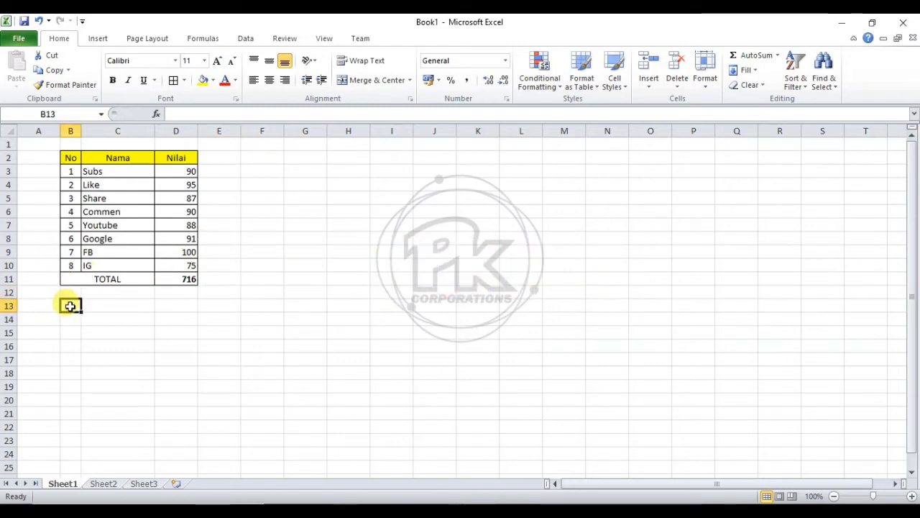
Merge and center B13:C13 below the table and label it "Banyak Peserta :".
left_click_drag(70, 304, 138, 305)
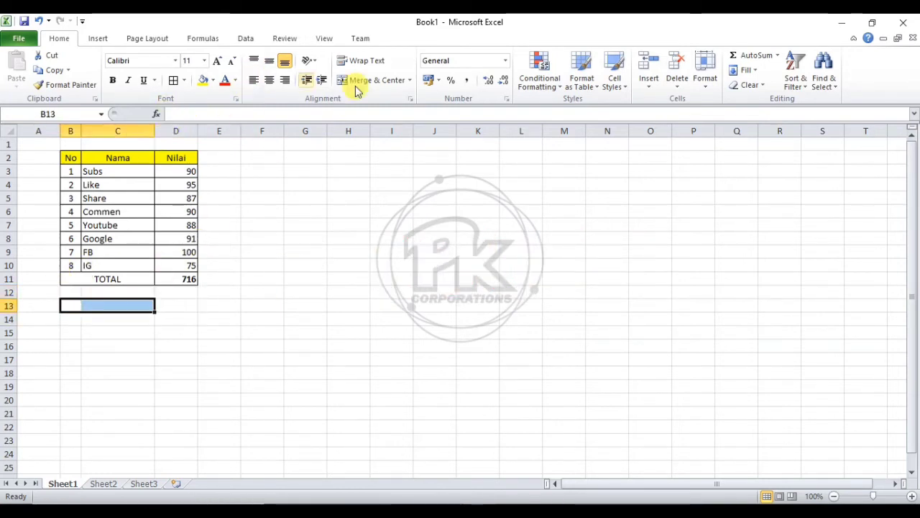
left_click(381, 83)
double_click(124, 302)
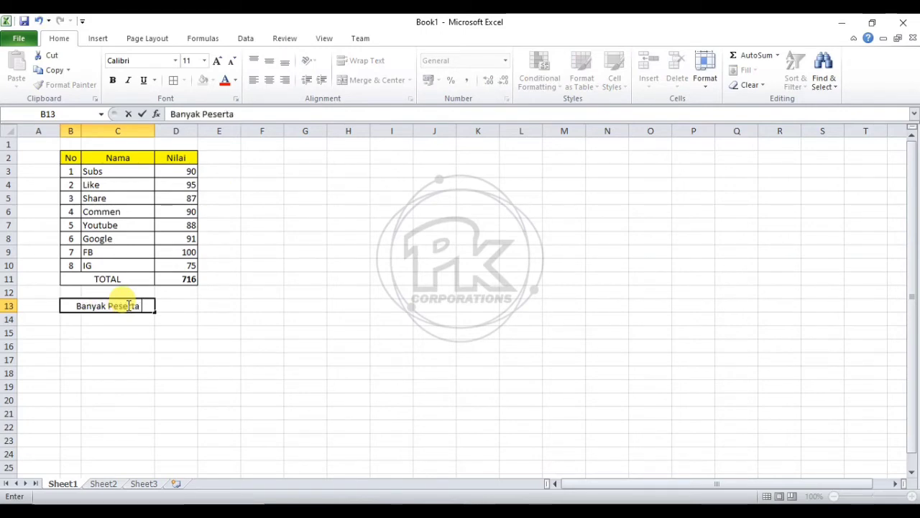
key("Tab")
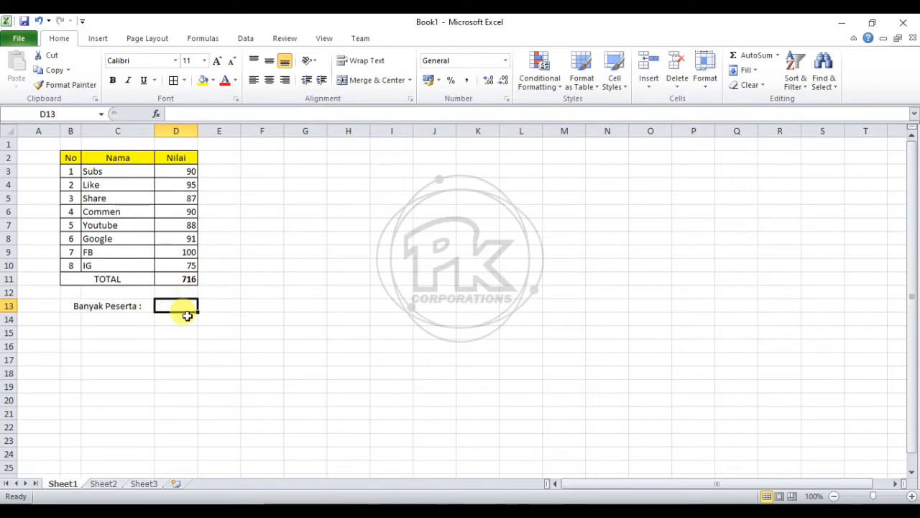
left_click(230, 333)
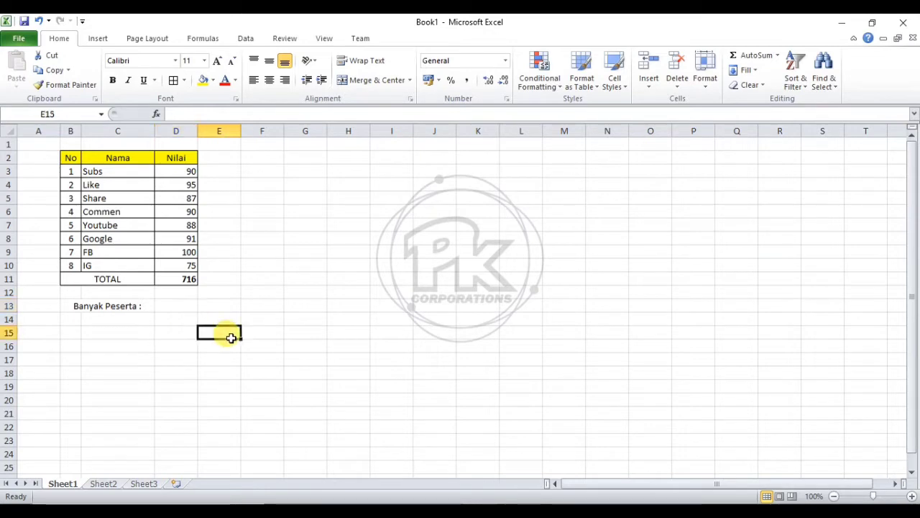
Count the participants in cell D13 with the formula =COUNT(B3:B10), based on the row numbers.
left_click(174, 308)
type("=")
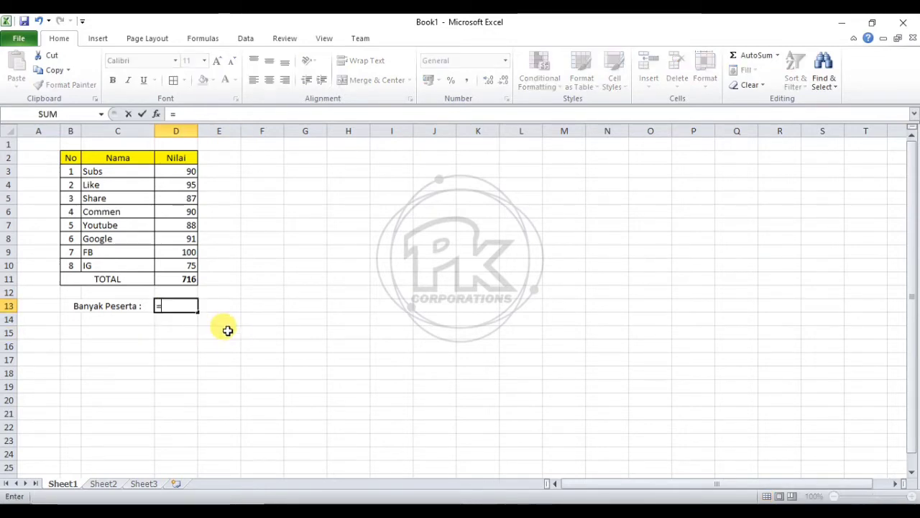
type("coun")
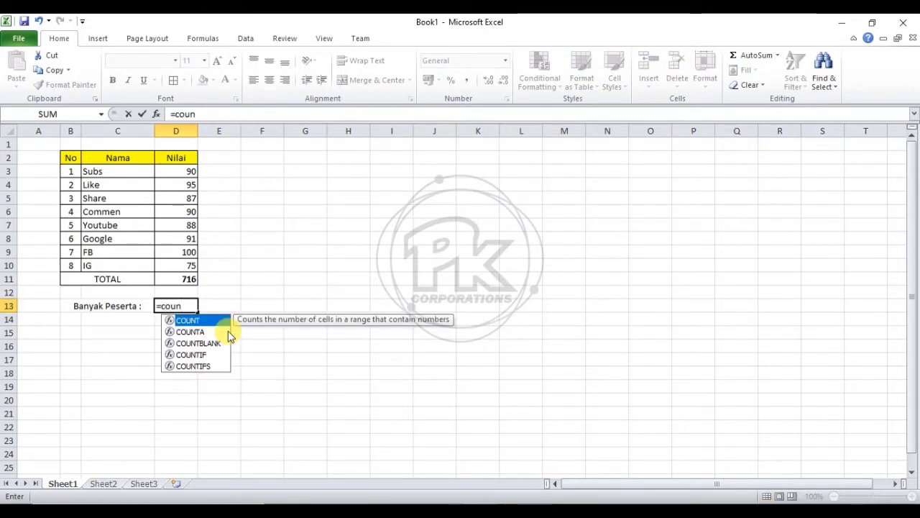
key("Return")
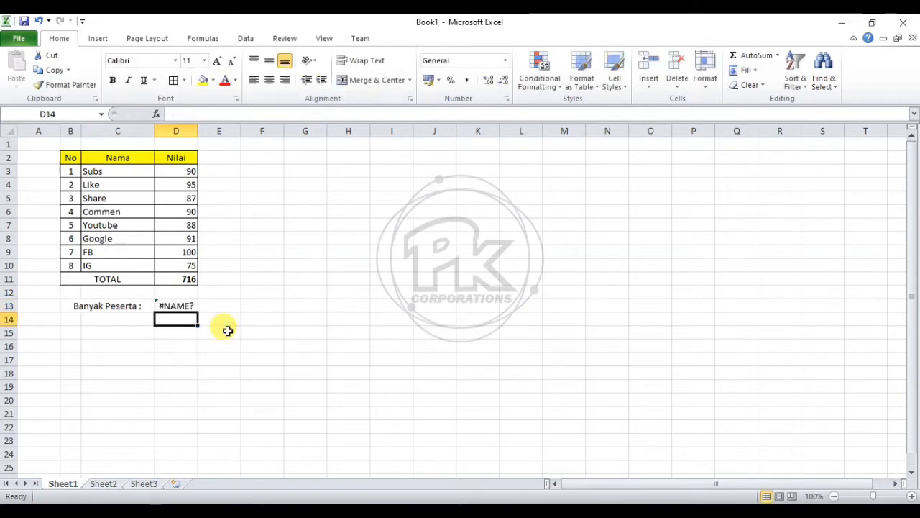
double_click(191, 304)
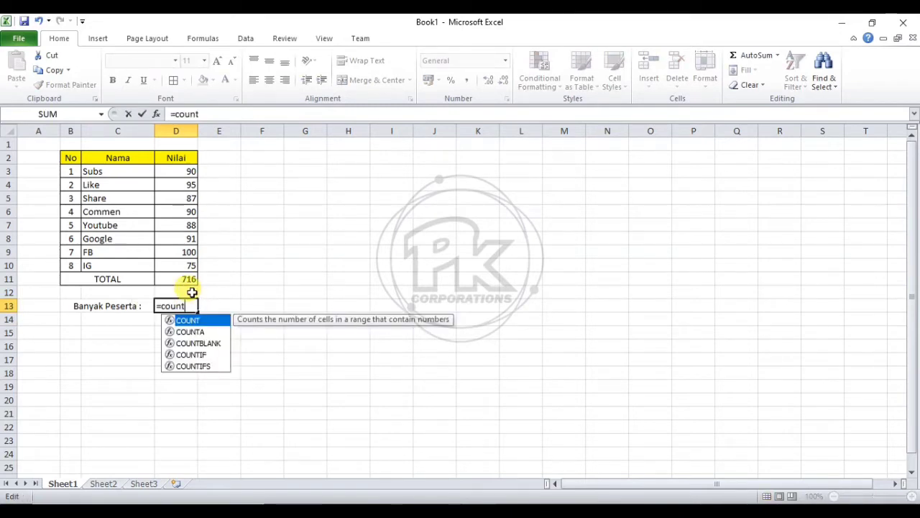
type("t(")
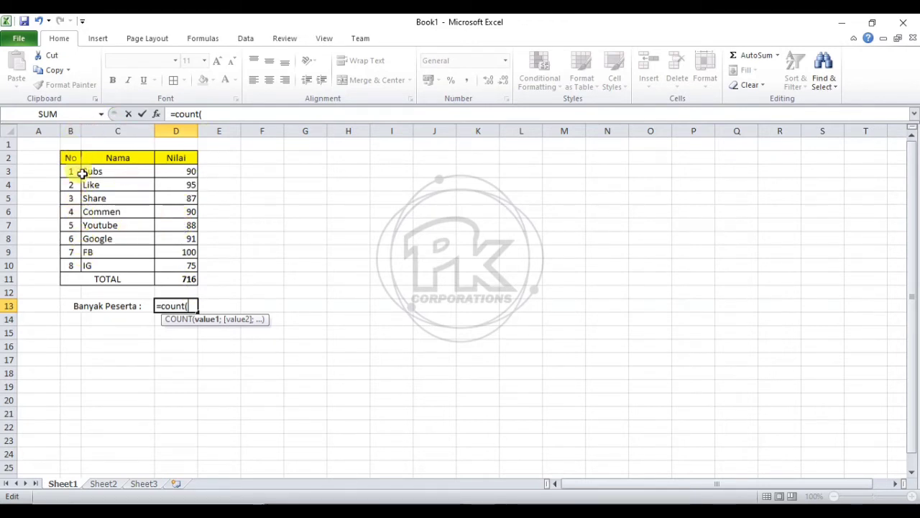
left_click_drag(69, 171, 84, 268)
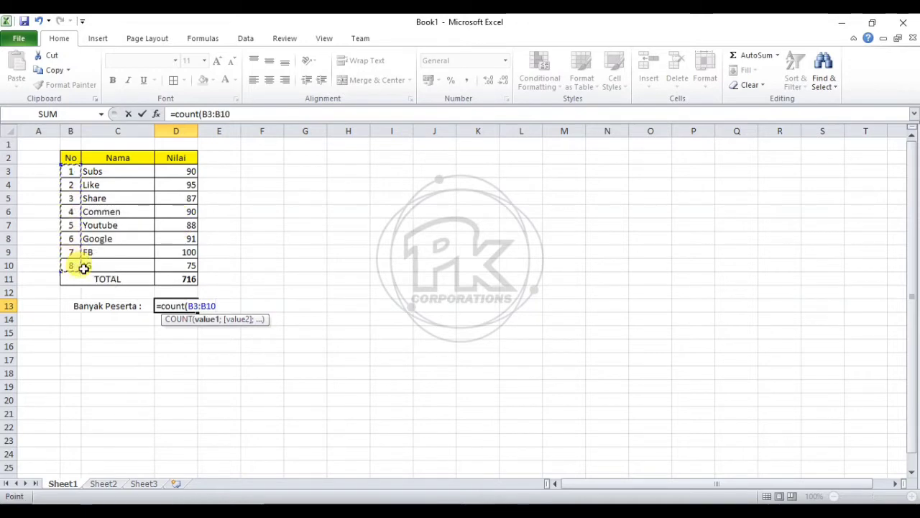
type(")")
key("Return")
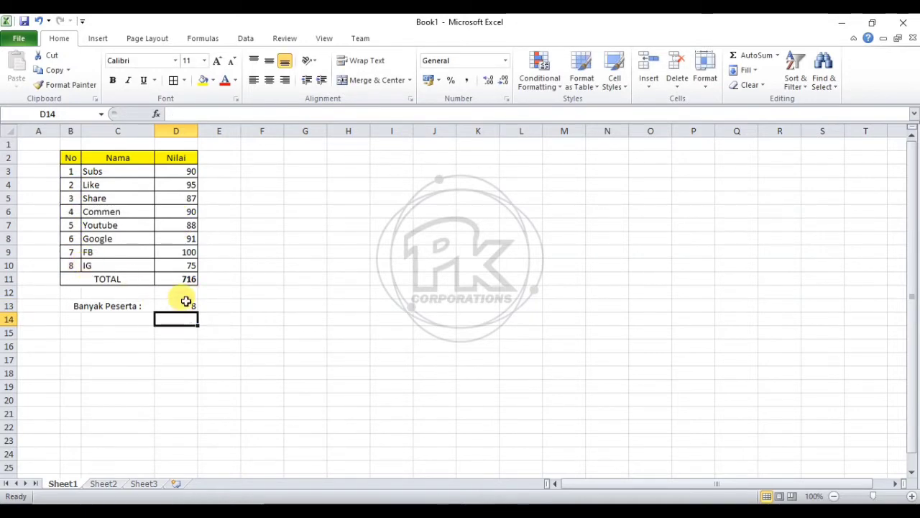
Compare the COUNT formula in D13 with the SUM formula in D11 and examine the row numbers it counts.
left_click(180, 303)
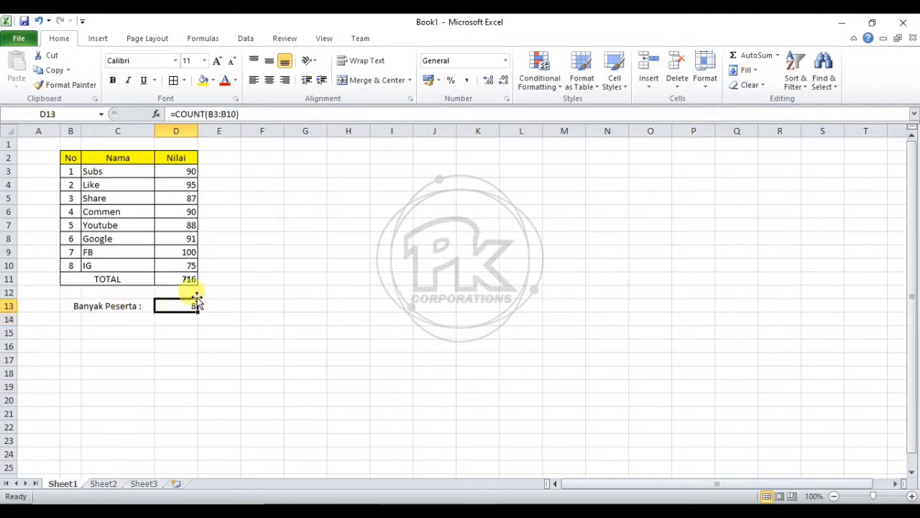
left_click(186, 279)
left_click(219, 305)
left_click(186, 304)
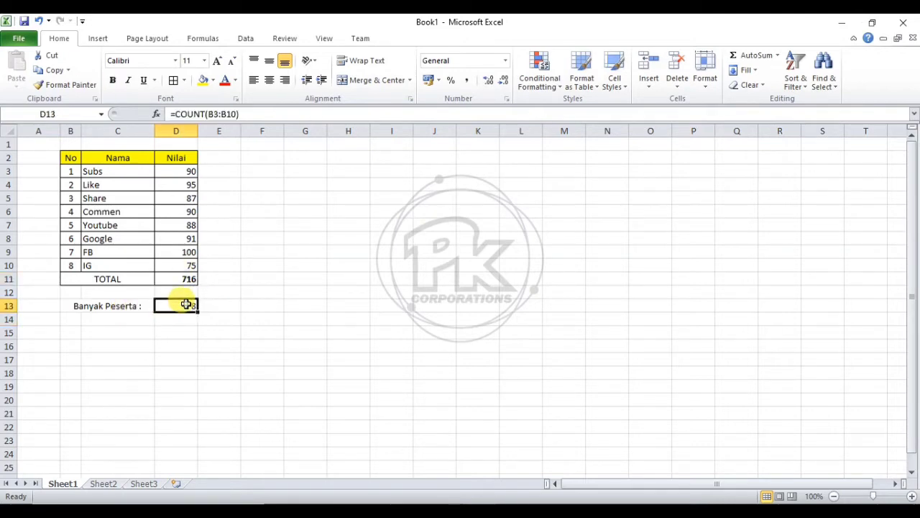
left_click(185, 281)
left_click(206, 288)
left_click(175, 279)
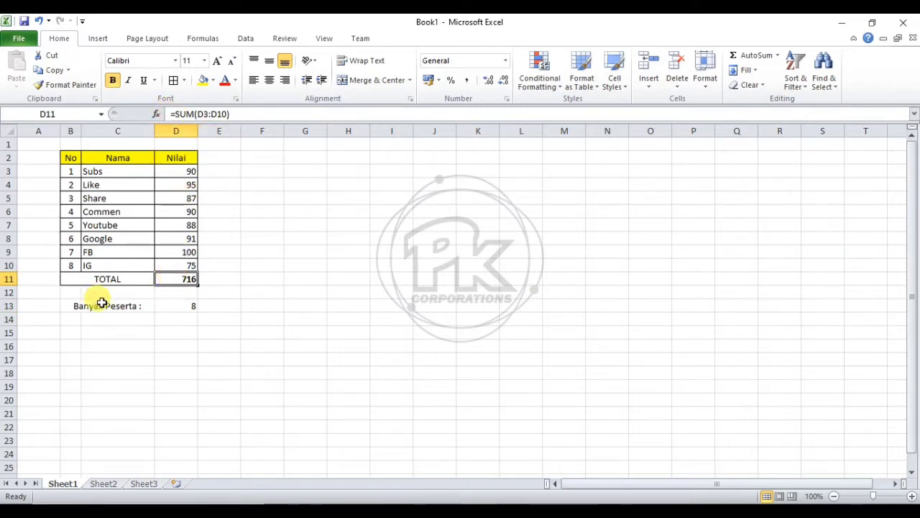
left_click(181, 307)
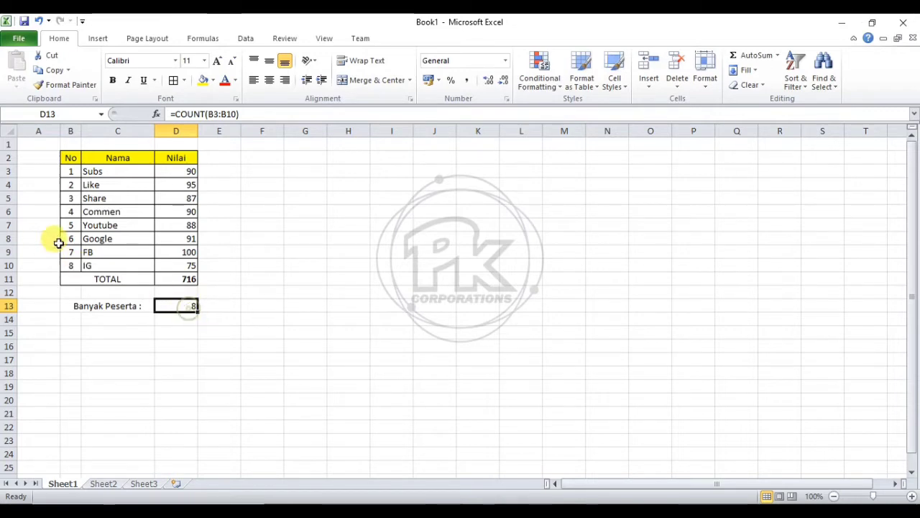
left_click_drag(70, 169, 68, 199)
left_click(196, 308)
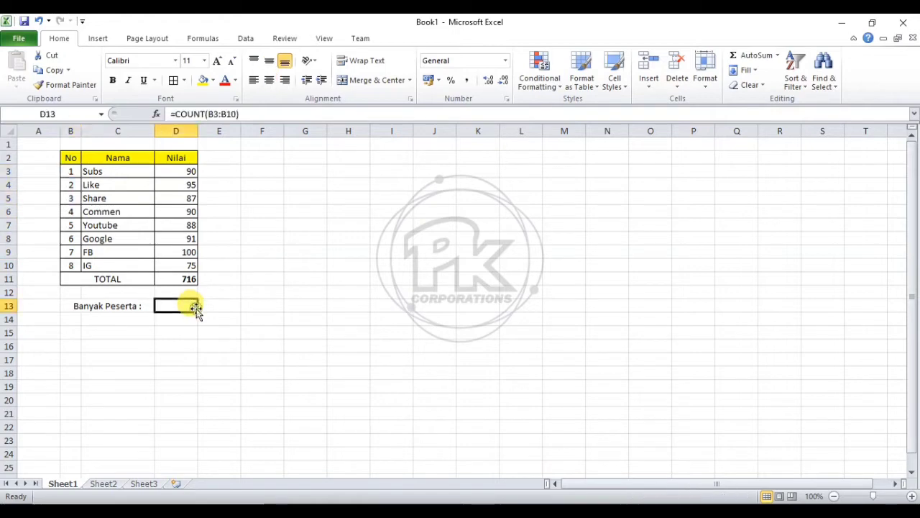
Shorten the participant count in D13 to =COUNT(B3:B9) and check the row numbers it covers.
double_click(187, 303)
left_click(222, 306)
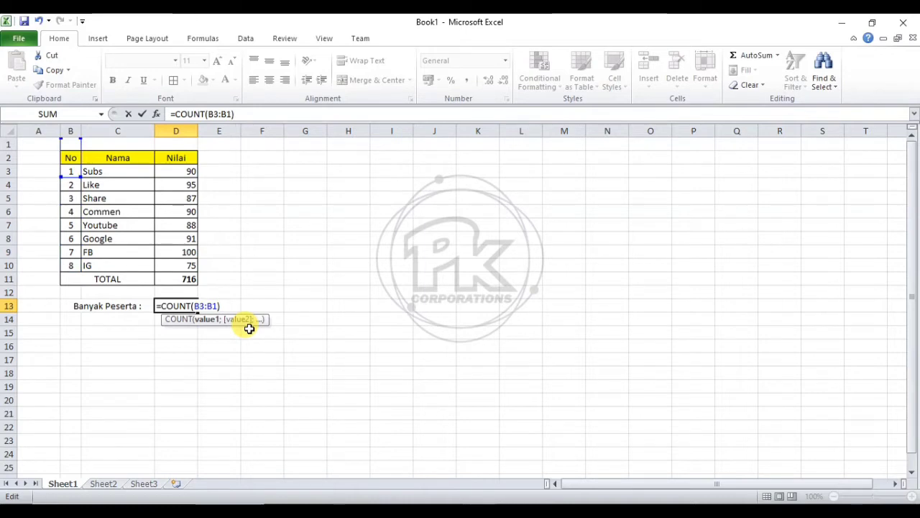
key("BackSpace")
type("9")
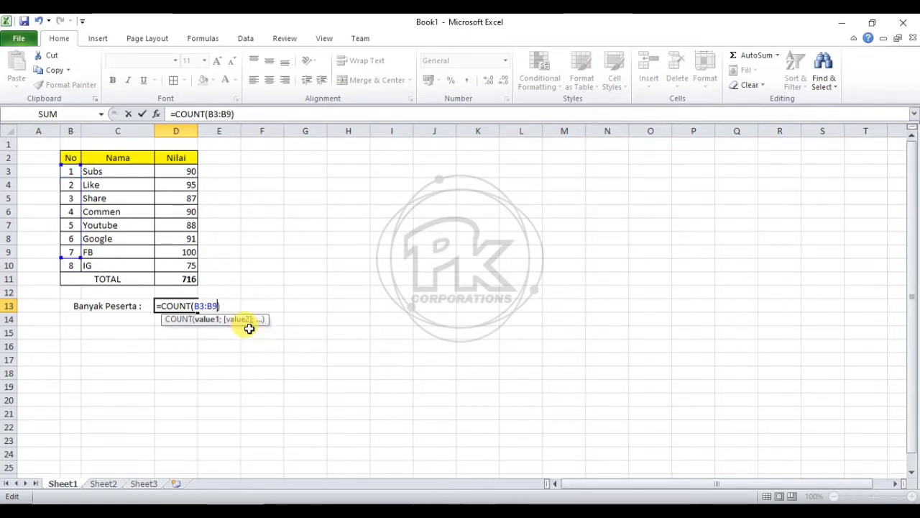
left_click(263, 360)
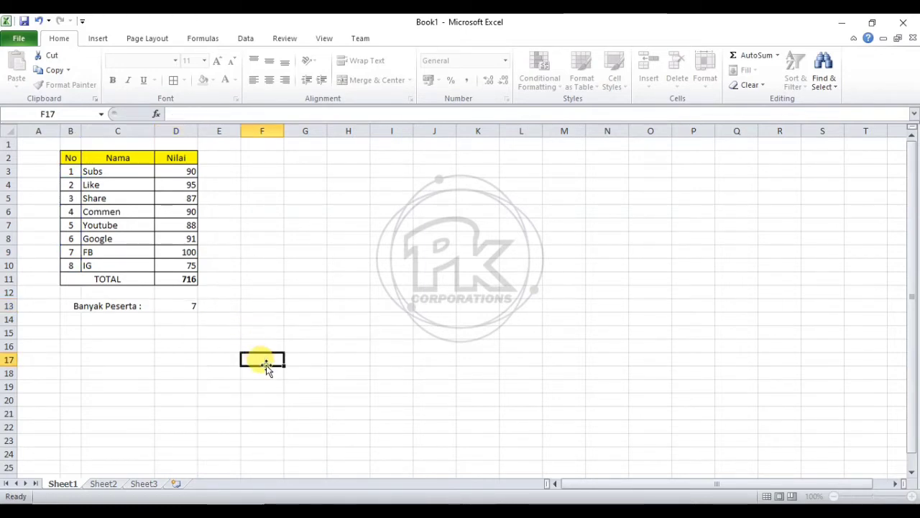
left_click(185, 305)
left_click_drag(76, 169, 74, 248)
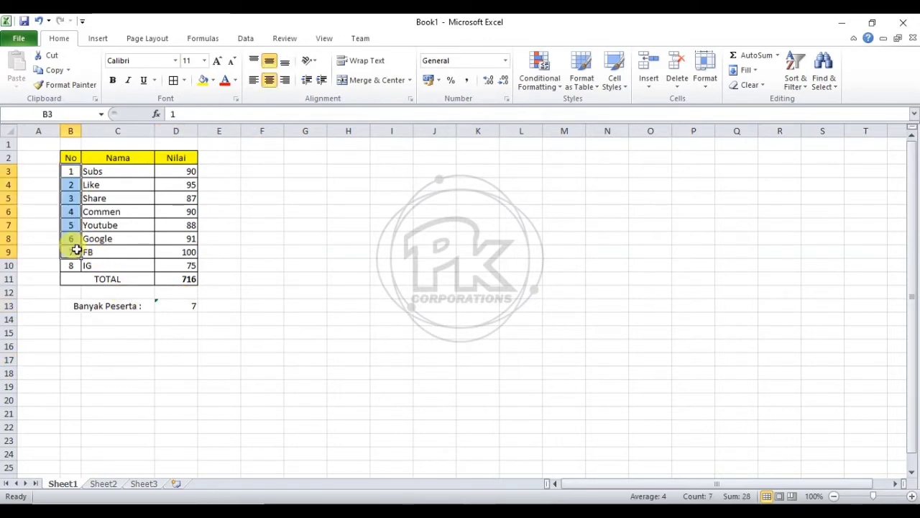
left_click(347, 330)
left_click(195, 307)
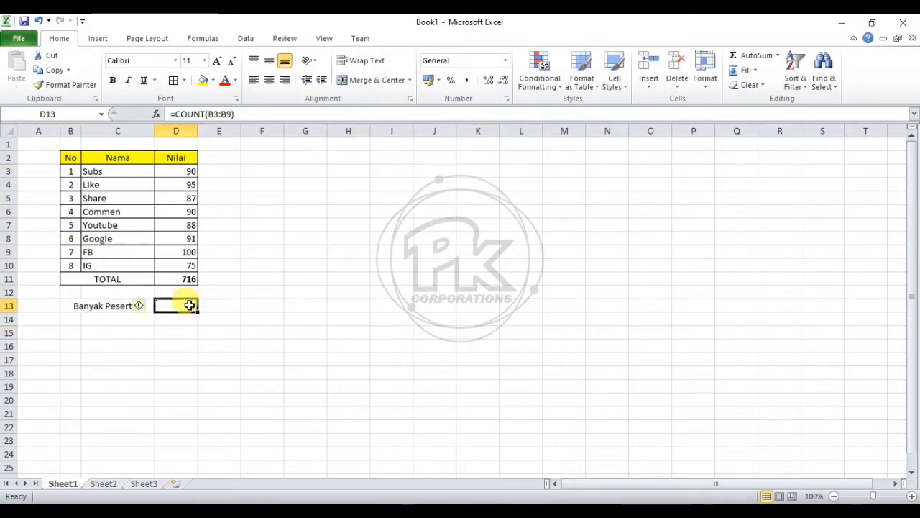
Extend the participant count in D13 to cover all row numbers with =COUNT(B3:B10).
double_click(189, 305)
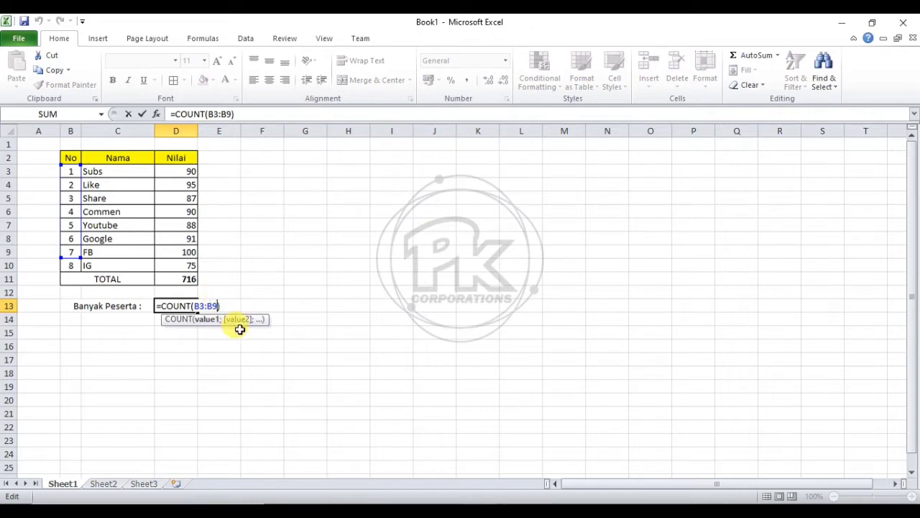
key("BackSpace")
key("BackSpace")
type("10")
key("Left")
key("Left")
type("B")
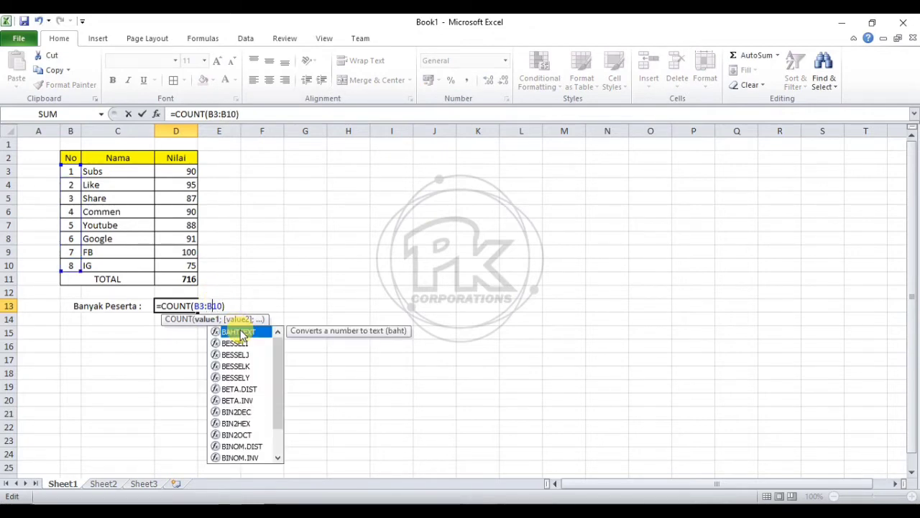
left_click(356, 318)
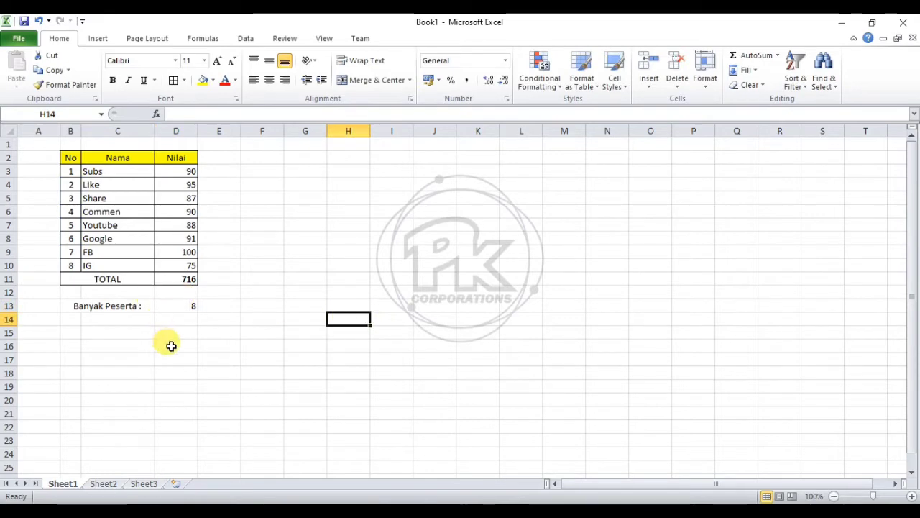
left_click(160, 324)
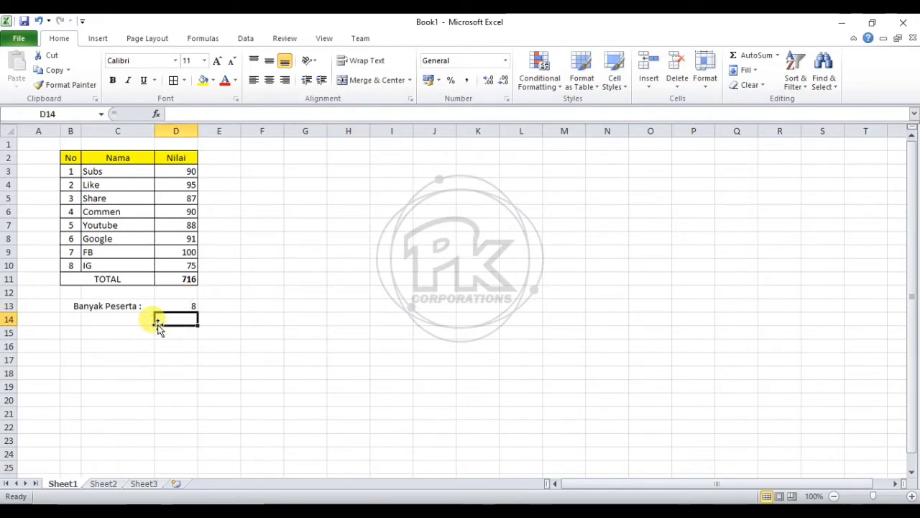
left_click(190, 334)
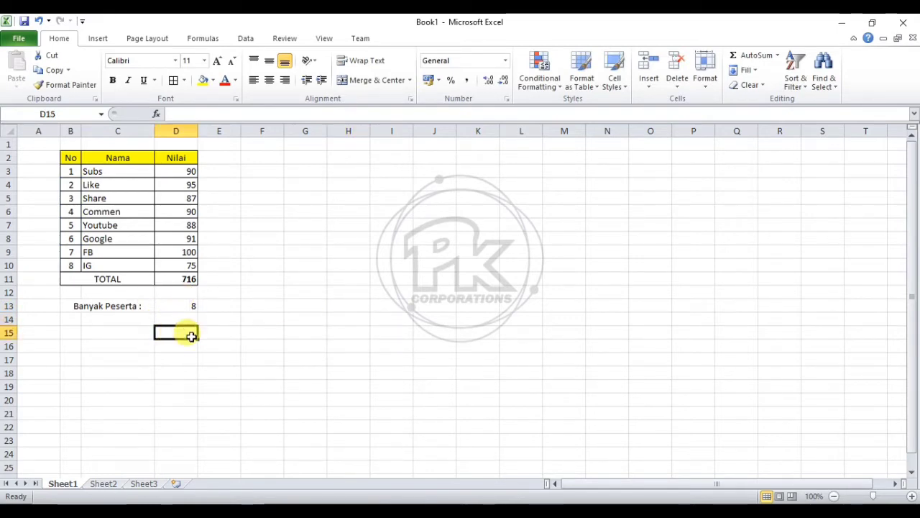
Clear the SUM formula from the total cell D11.
left_click(235, 200)
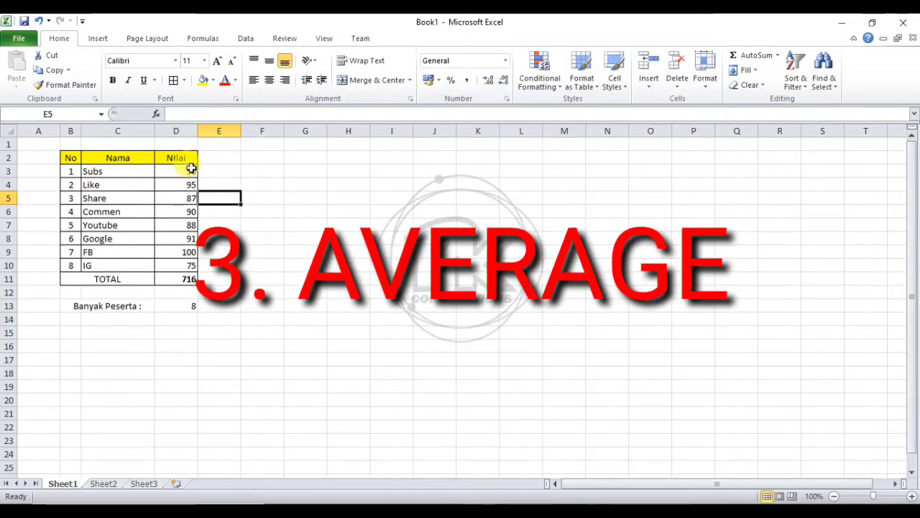
left_click_drag(191, 168, 191, 278)
left_click(305, 198)
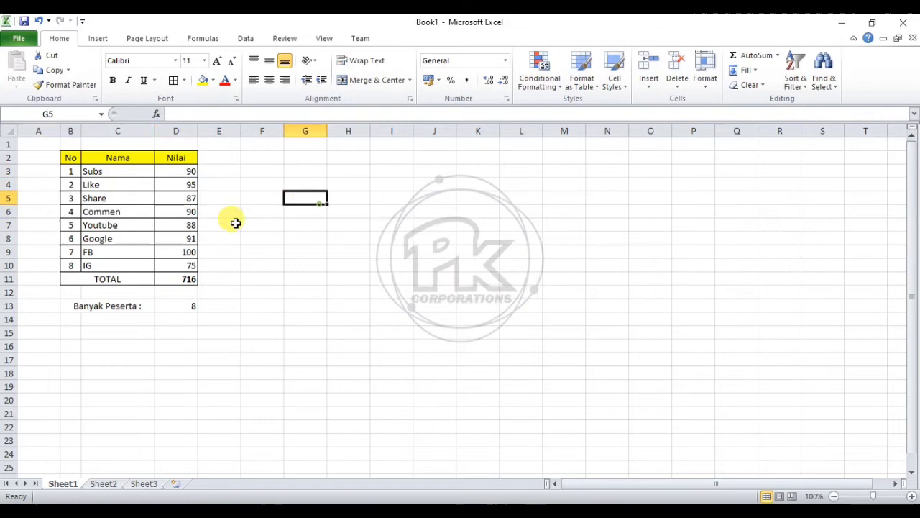
left_click(177, 280)
key("Delete")
left_click(217, 276)
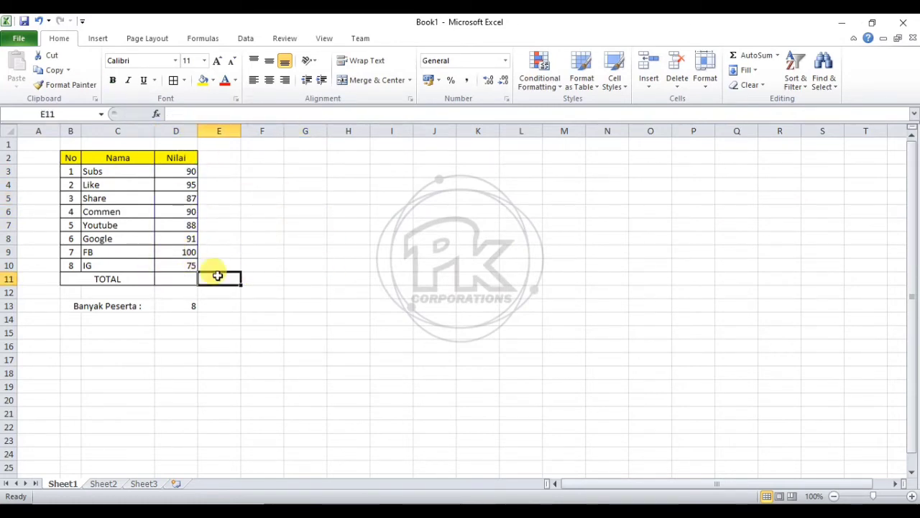
Calculate the average of the scores in cell D11 with the formula =AVERAGE(D3:D10).
left_click(185, 280)
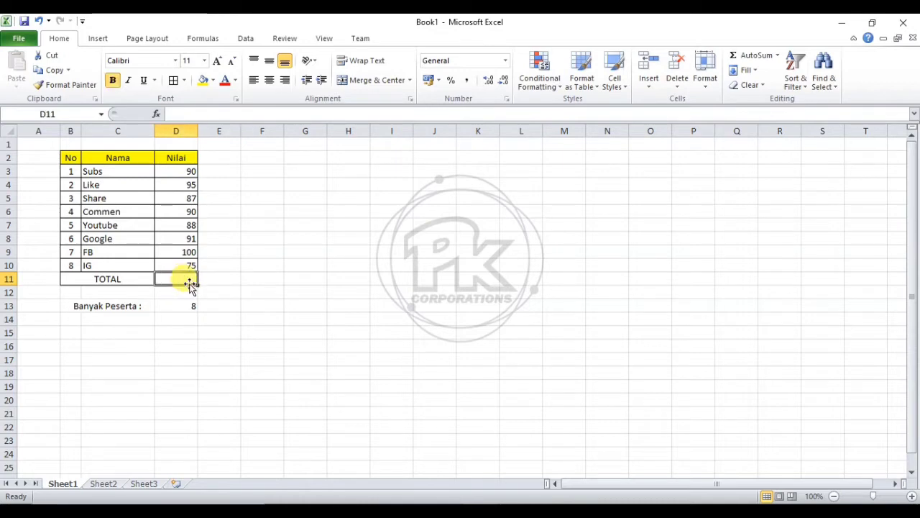
type("=ave")
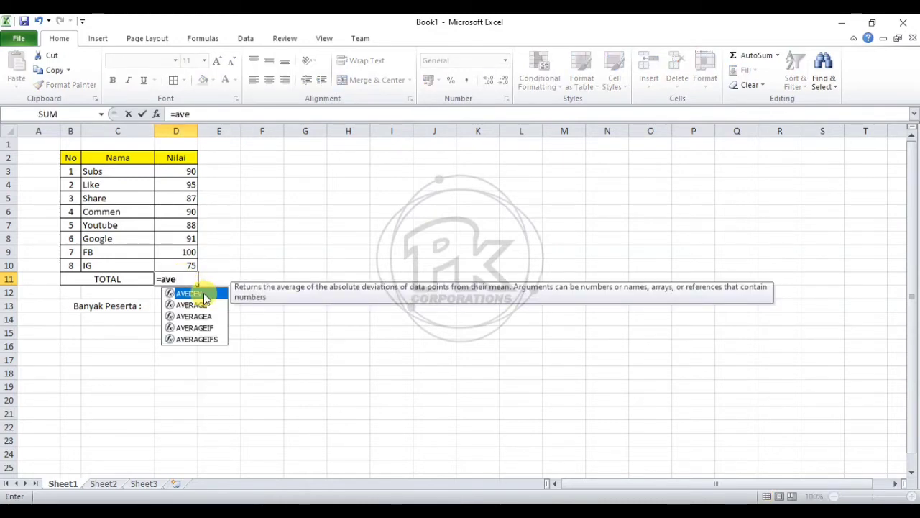
key("Down")
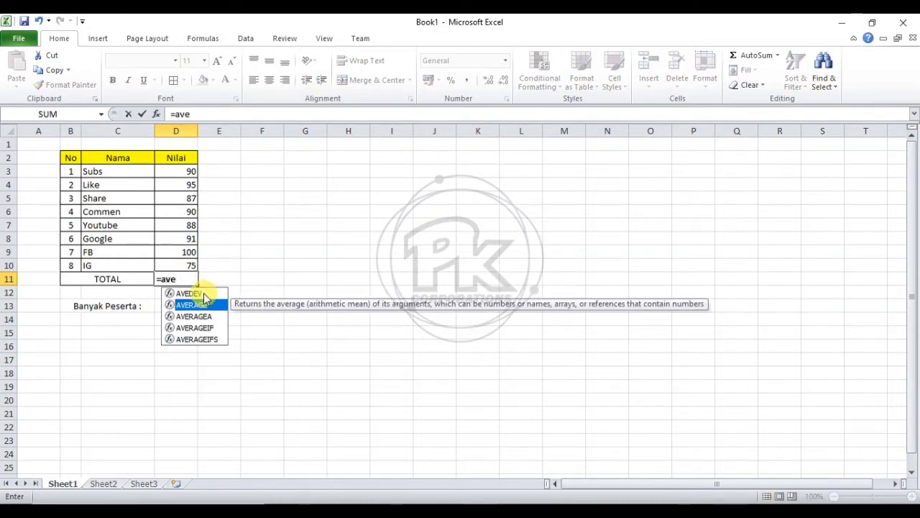
type("rag")
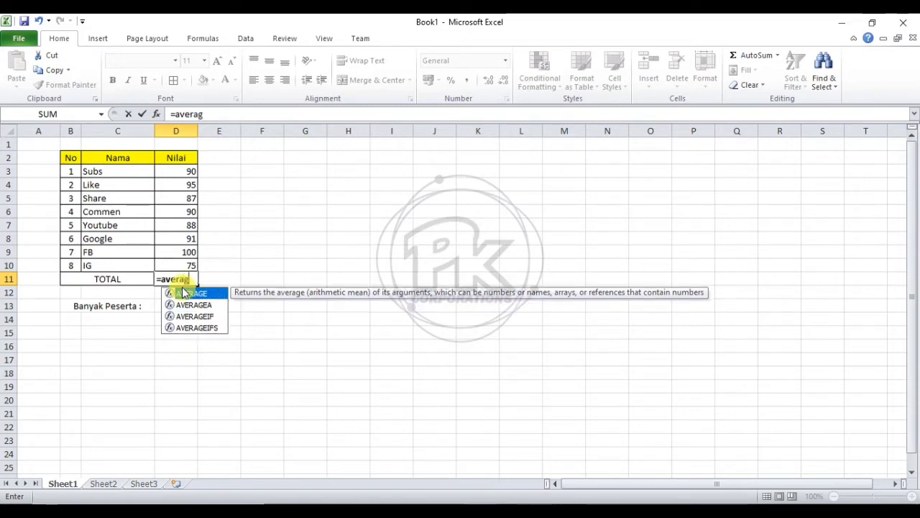
type("e(")
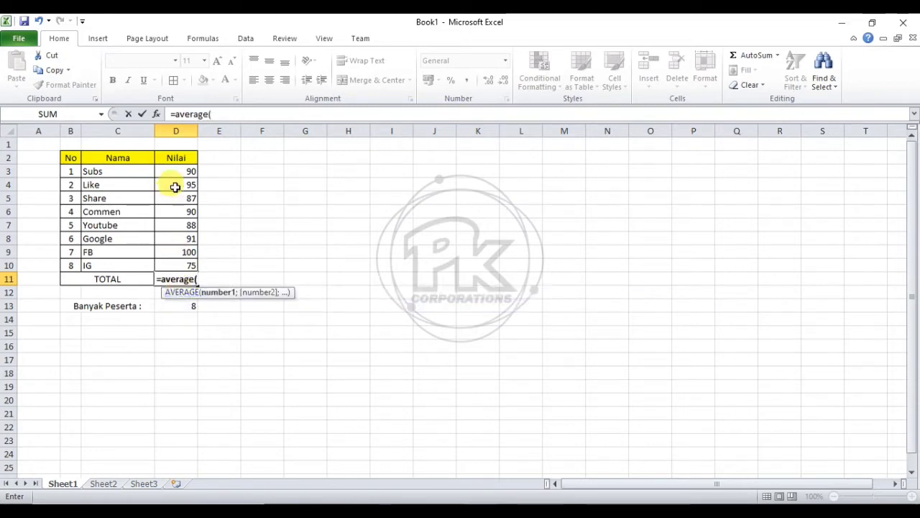
left_click_drag(191, 168, 189, 265)
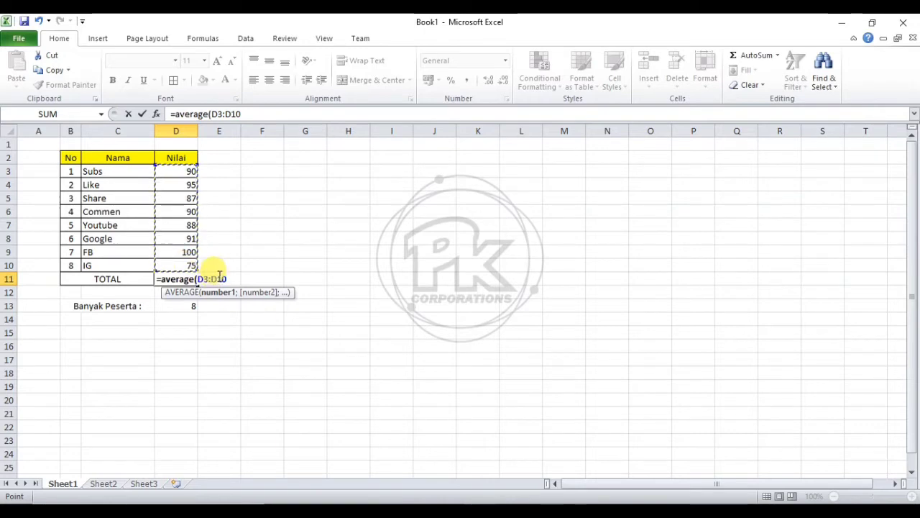
type(")")
key("Return")
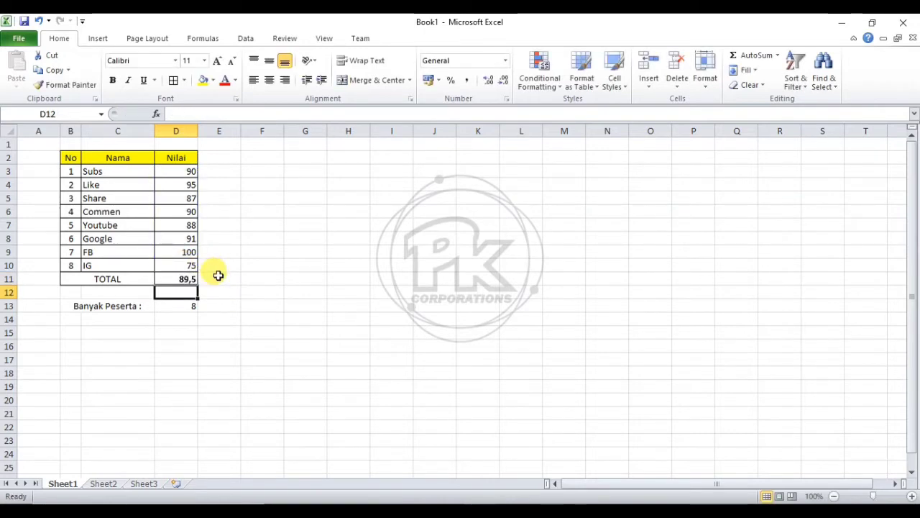
Examine the AVERAGE formula in D11 and the scores in D3:D10 that it covers.
left_click(187, 279)
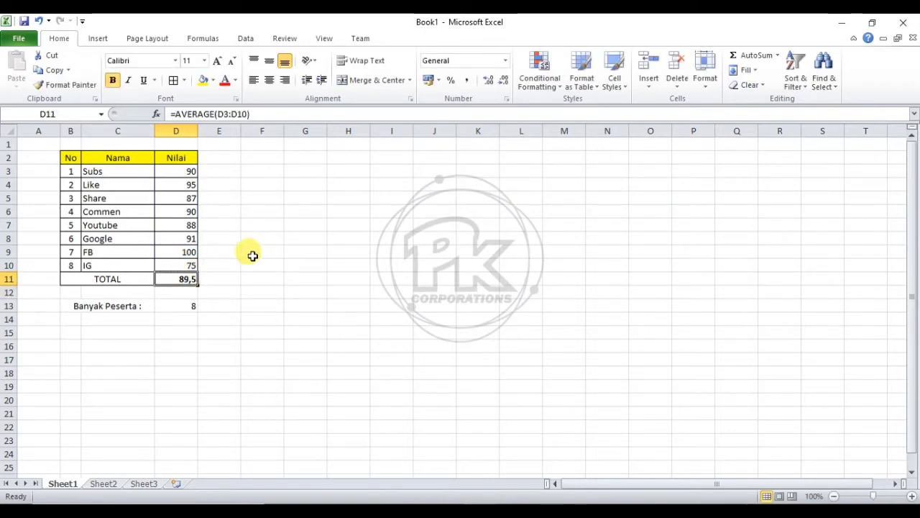
left_click(204, 288)
left_click(182, 279)
left_click(291, 278)
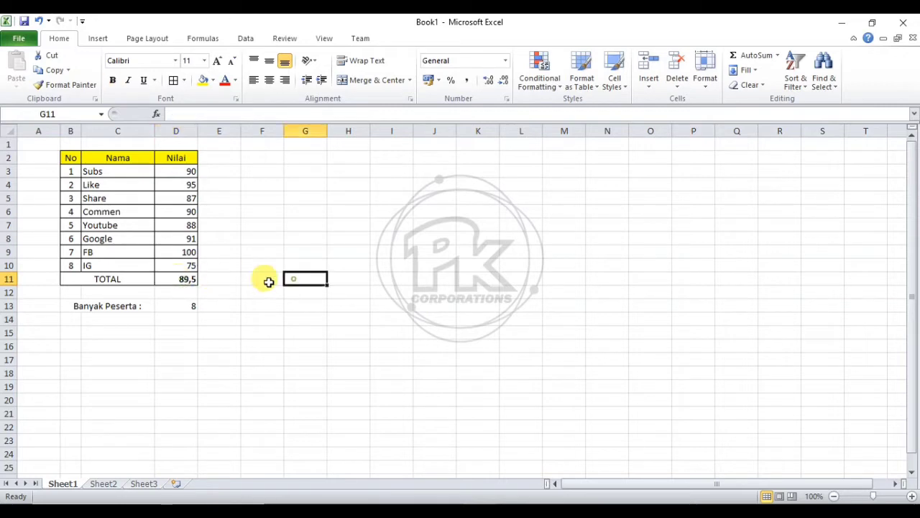
left_click(192, 279)
left_click_drag(180, 172, 175, 269)
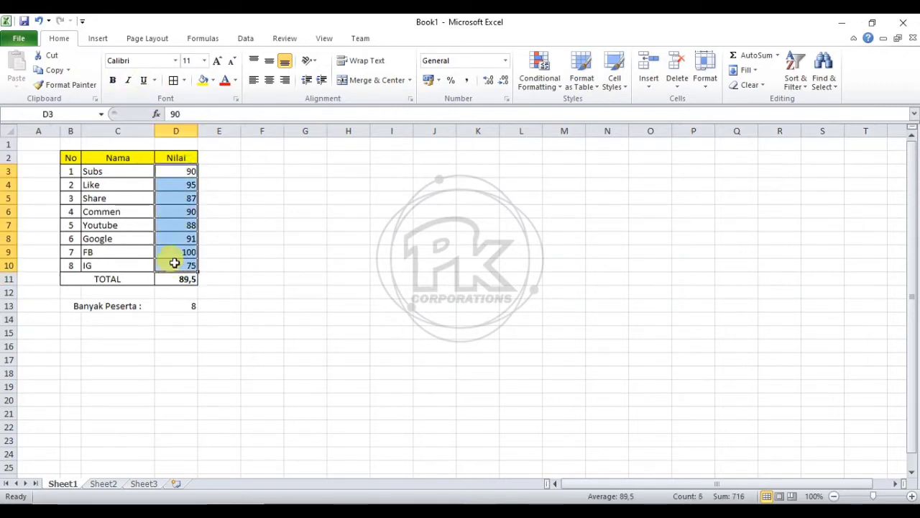
left_click(248, 200)
left_click_drag(180, 170, 192, 252)
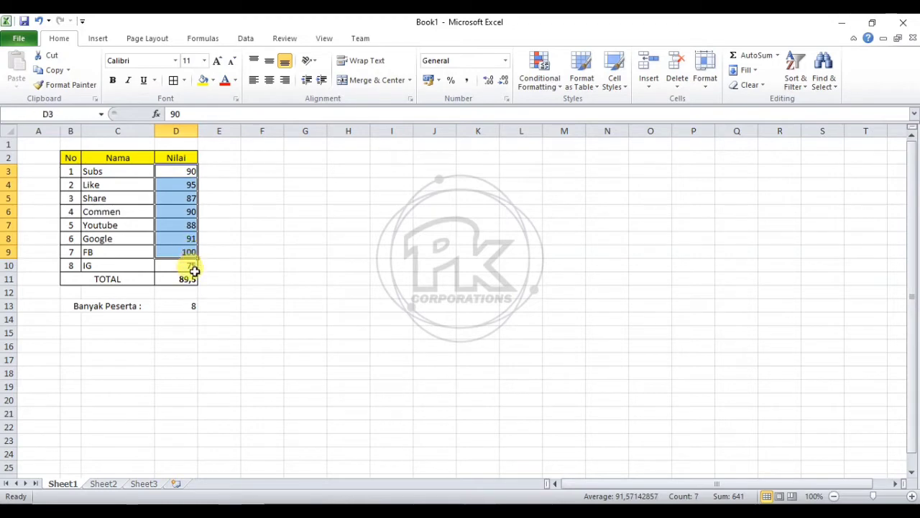
left_click(191, 265)
left_click_drag(181, 169, 180, 263)
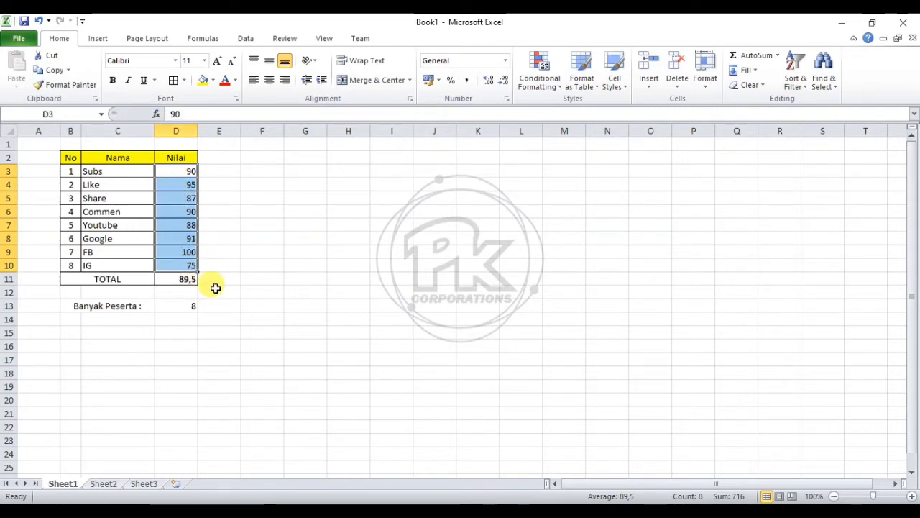
left_click(215, 289)
left_click(183, 278)
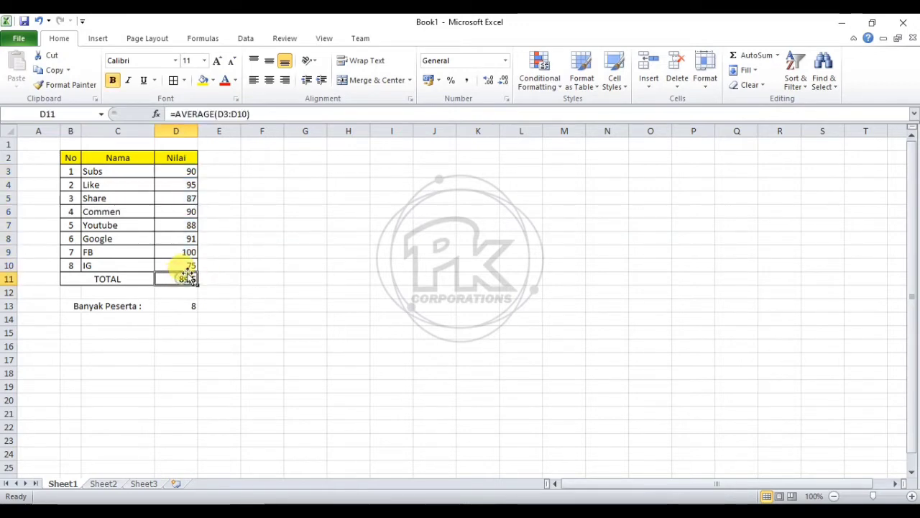
left_click(215, 279)
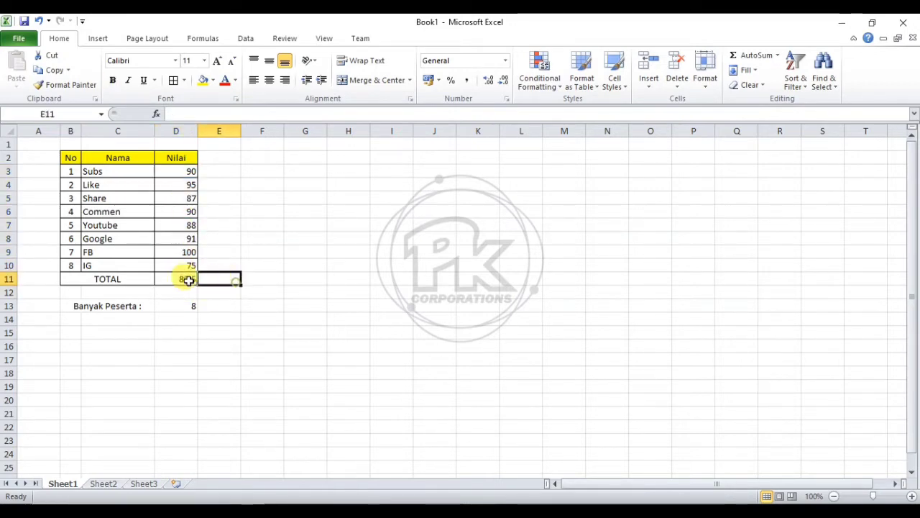
Show the average in D11 with four decimals and reduce it back to one decimal.
left_click(190, 280)
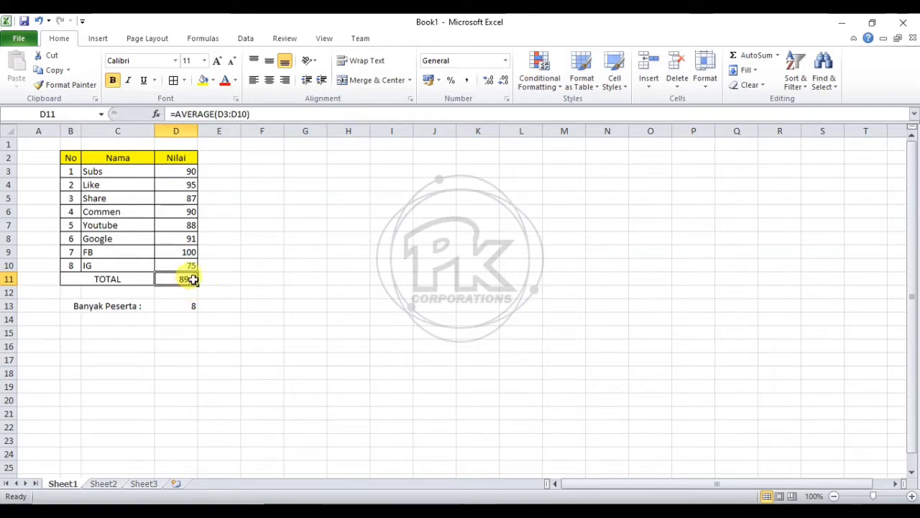
left_click(492, 84)
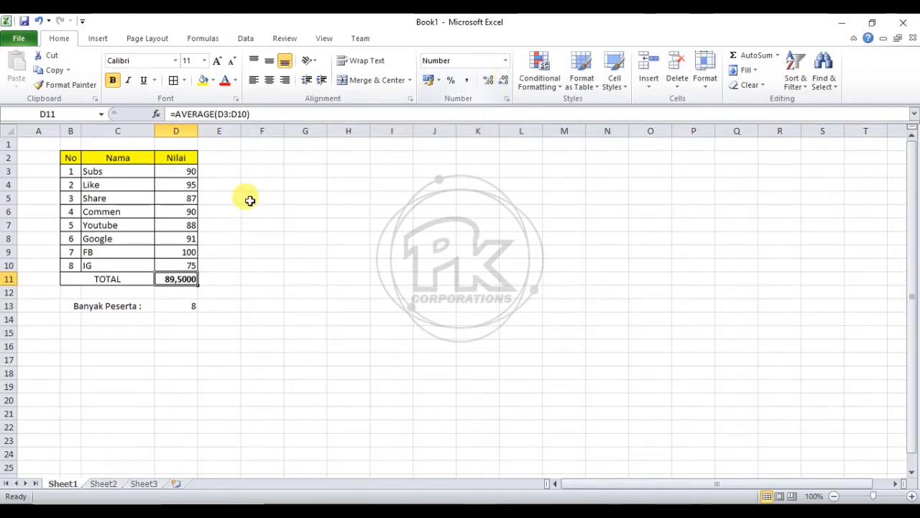
double_click(504, 84)
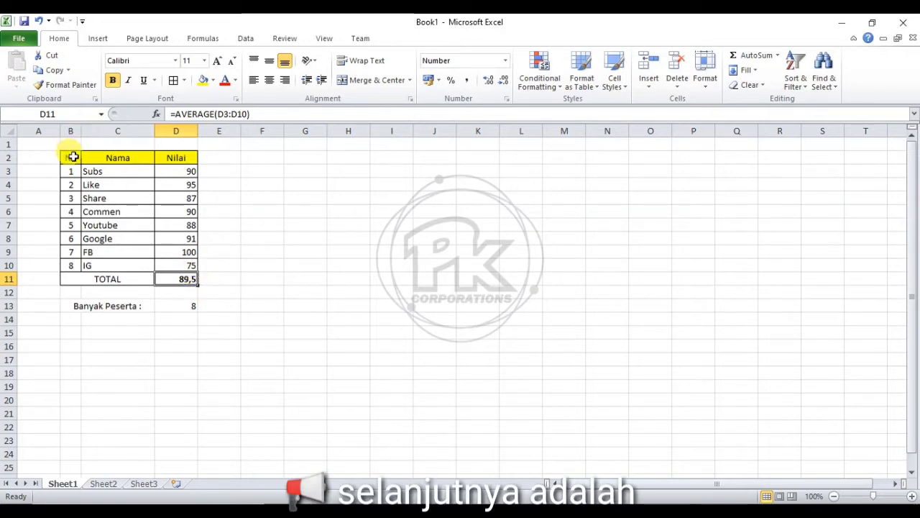
Delete the worksheet Sheet1 with the finished score table from the workbook.
left_click_drag(69, 155, 174, 302)
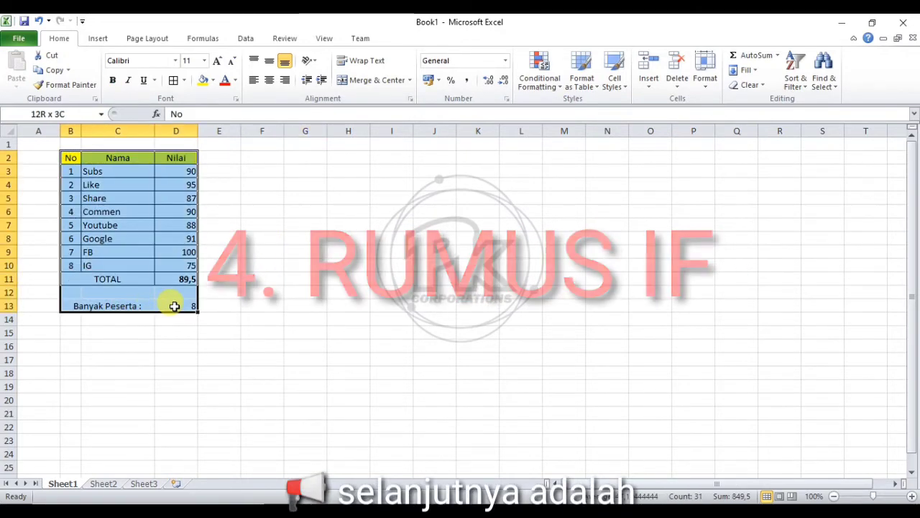
left_click(237, 222)
left_click(69, 155)
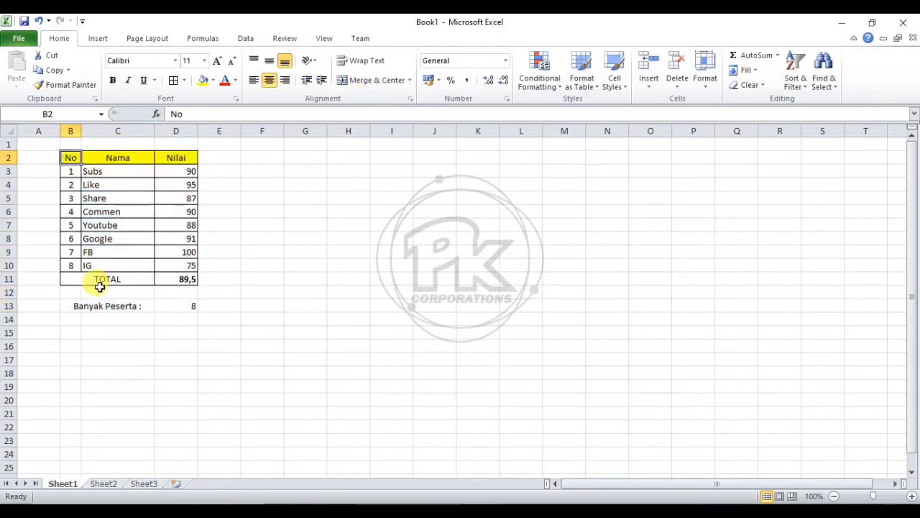
left_click(98, 484)
right_click(70, 484)
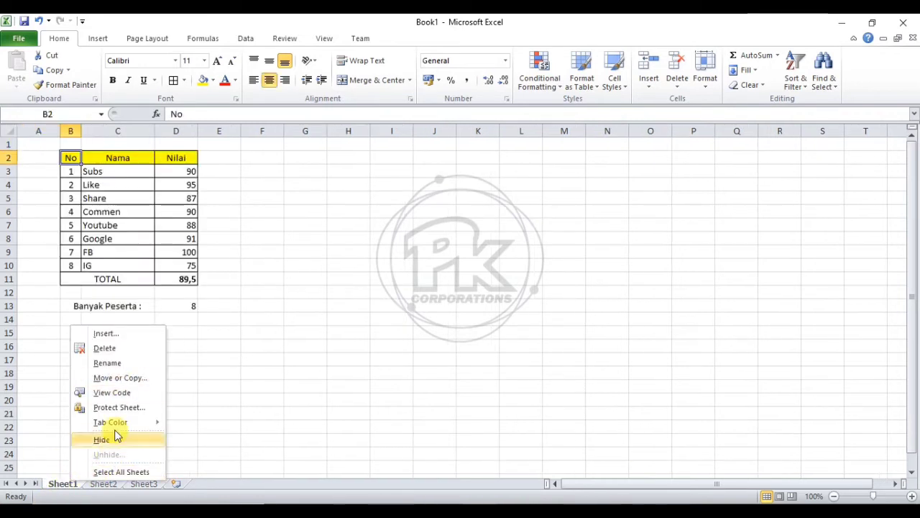
left_click(104, 348)
left_click(435, 296)
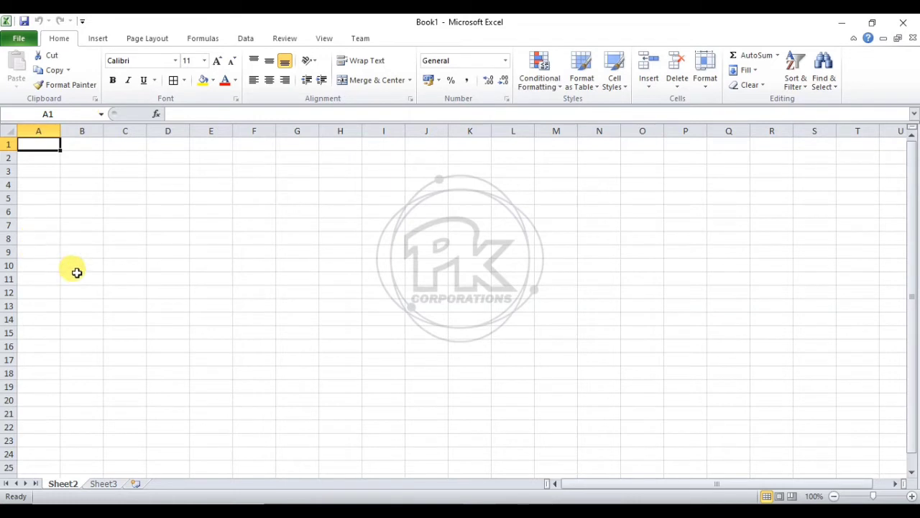
Apply all borders to the range B2:F9 on Sheet2 for a new table.
left_click_drag(76, 158, 249, 245)
left_click(173, 80)
left_click(336, 219)
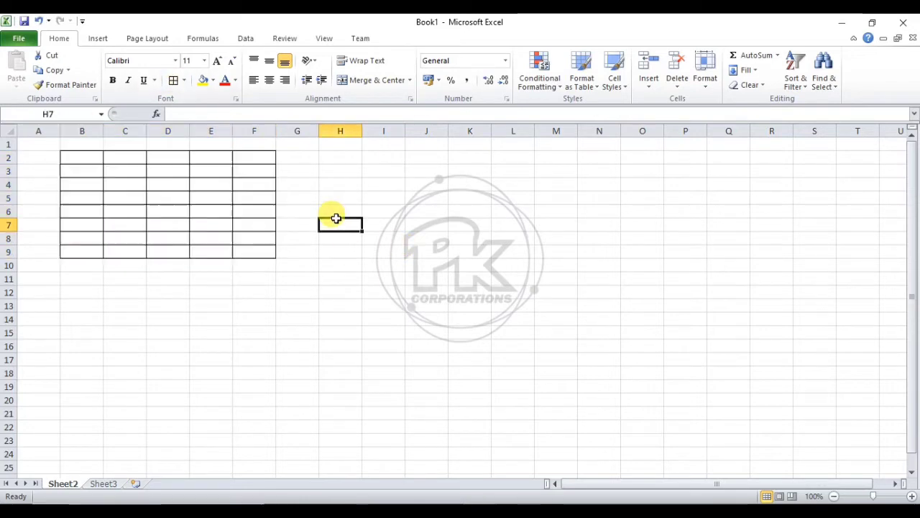
Enter the header No in B2 and number the rows 1 to 7 in B3:B9.
left_click(84, 156)
type("No 1 2 3")
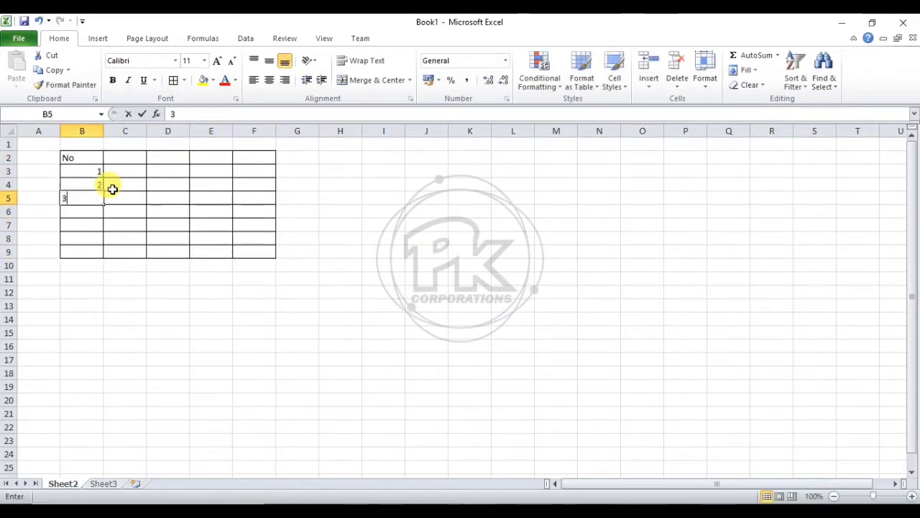
type(" 4 5 6 7")
Enter the column headers Nama, Jenis Kelamin, Nilai and Predikat in C2:F2.
left_click(112, 189)
key("Up")
key("Up")
key("Up")
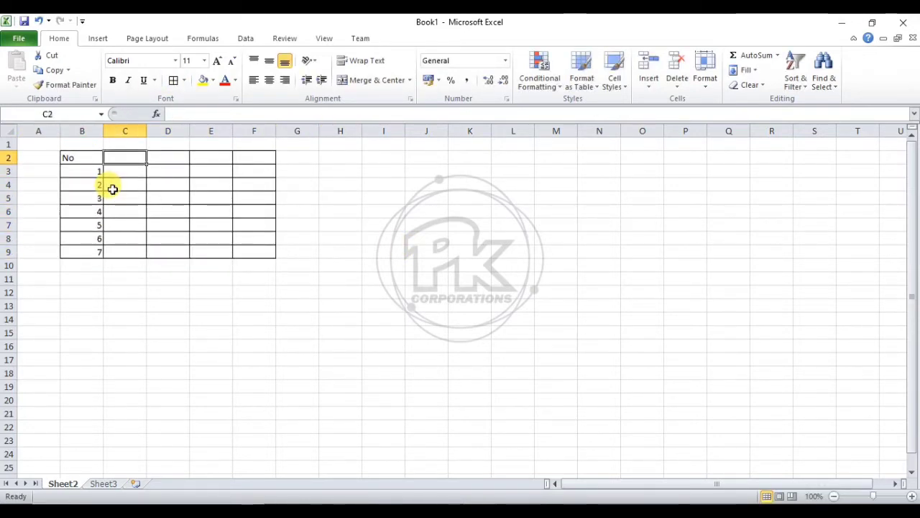
type("Nama")
key("Tab")
type("Jen")
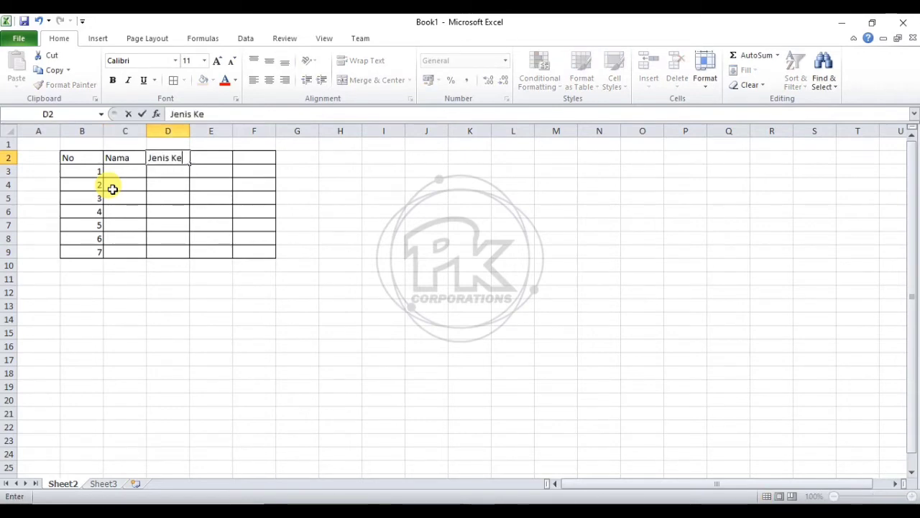
type("is Kelamin")
key("Tab")
type("Nilai")
key("Tab")
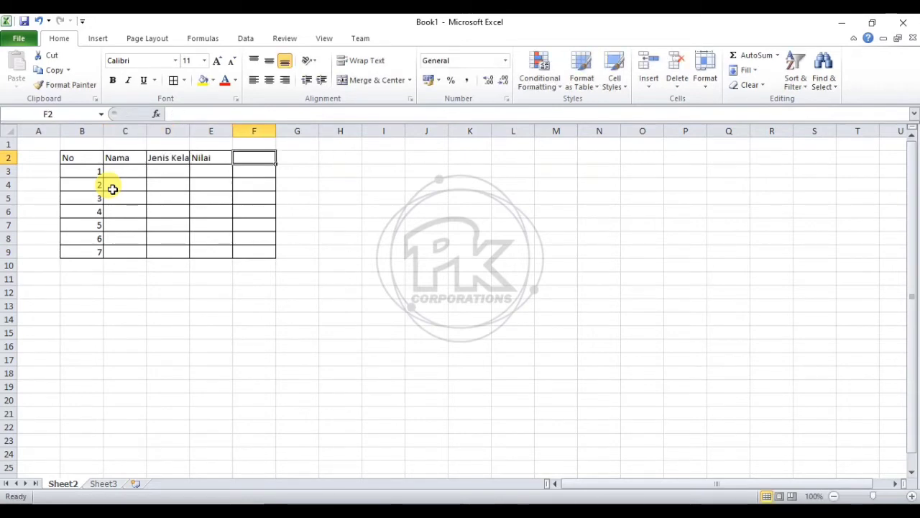
type("Predikat")
key("Return")
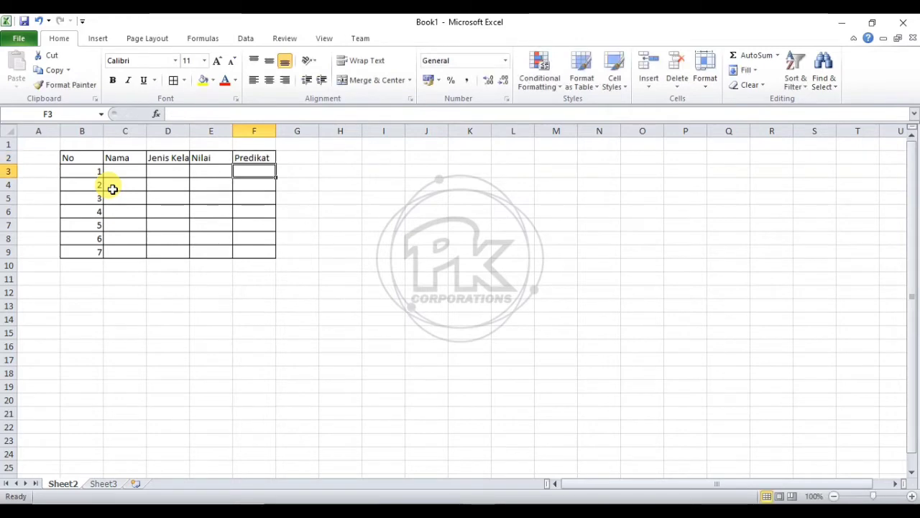
Fill the Nama column in C3:C9 with seven people's first names.
key("Left")
key("Left")
key("Left")
key("Left")
key("Right")
type("ANto")
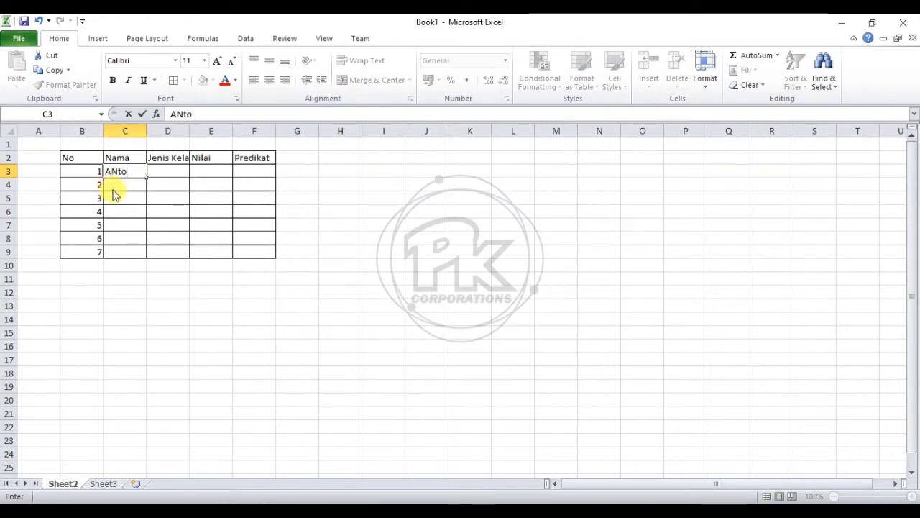
key("Return")
type("Rizki")
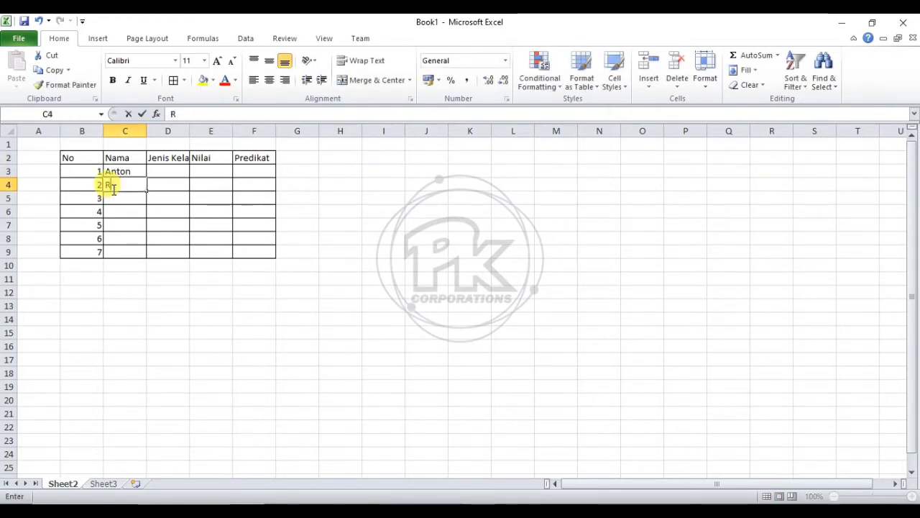
key("Return")
type("Abdul")
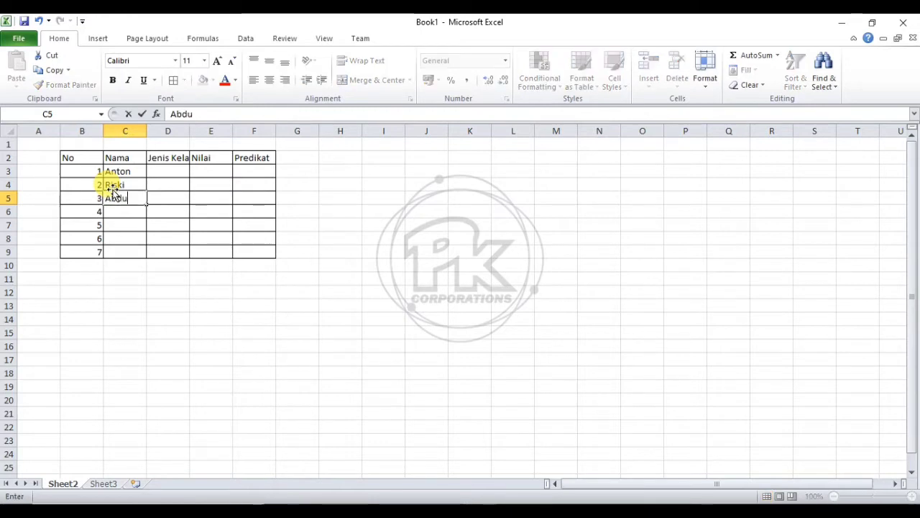
key("Return")
type("Anwar")
key("Return")
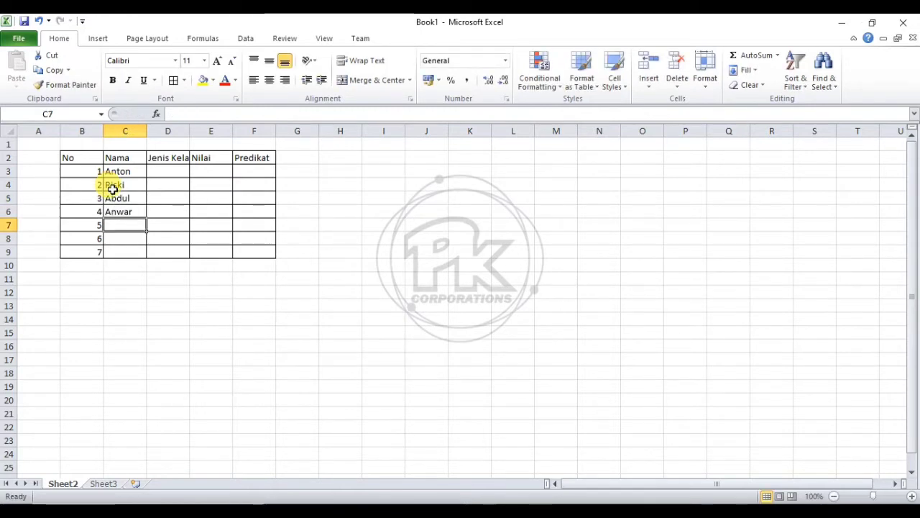
type("Joni")
key("Return")
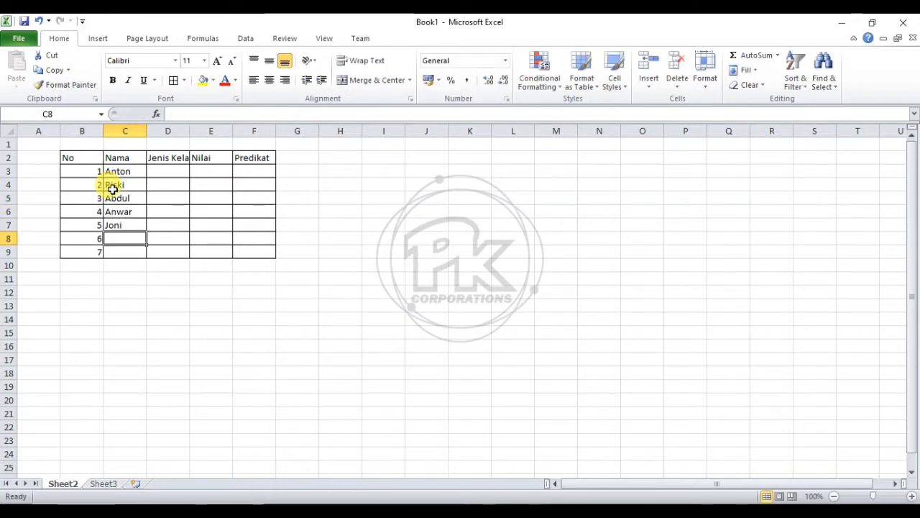
type("Reni")
key("Return")
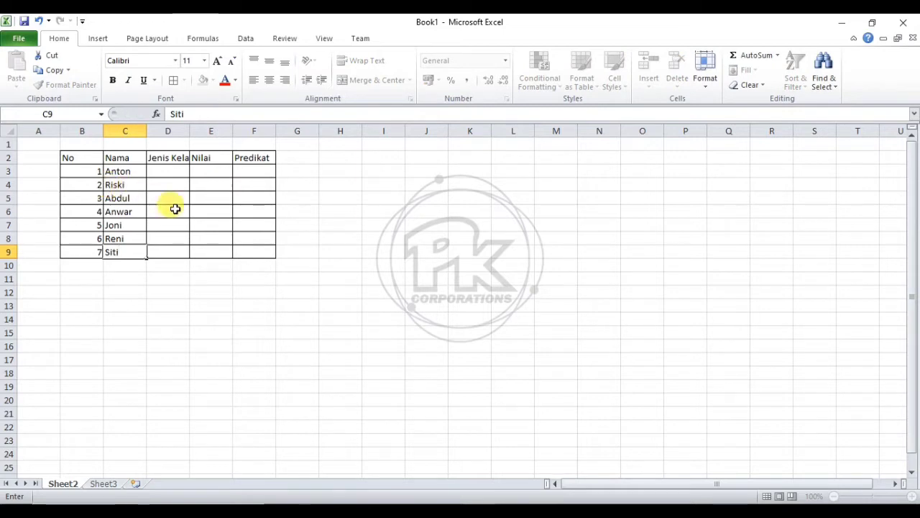
Enter Laki - Laki in D3 and fill it down through D7.
left_click(176, 173)
type("Laki")
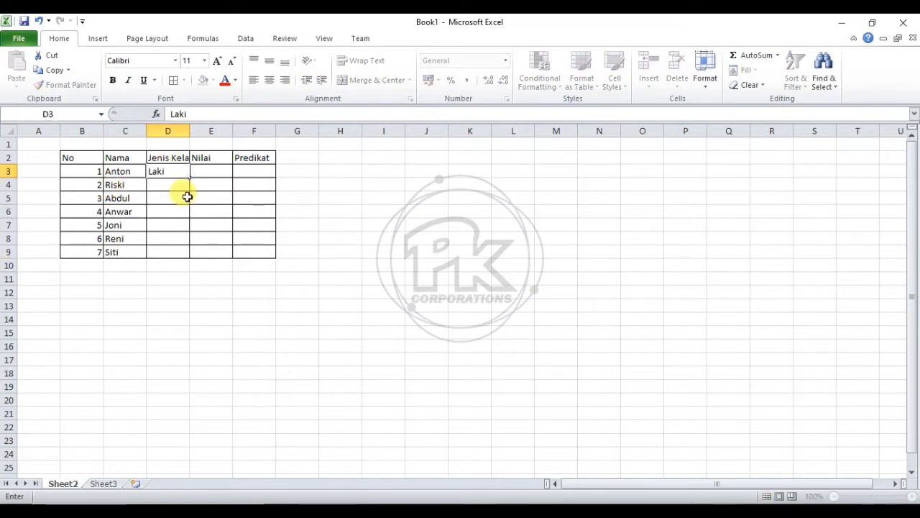
key("Return")
key("Up")
type("Laki - Laki")
left_click_drag(212, 117, 168, 115)
key("ctrl+c")
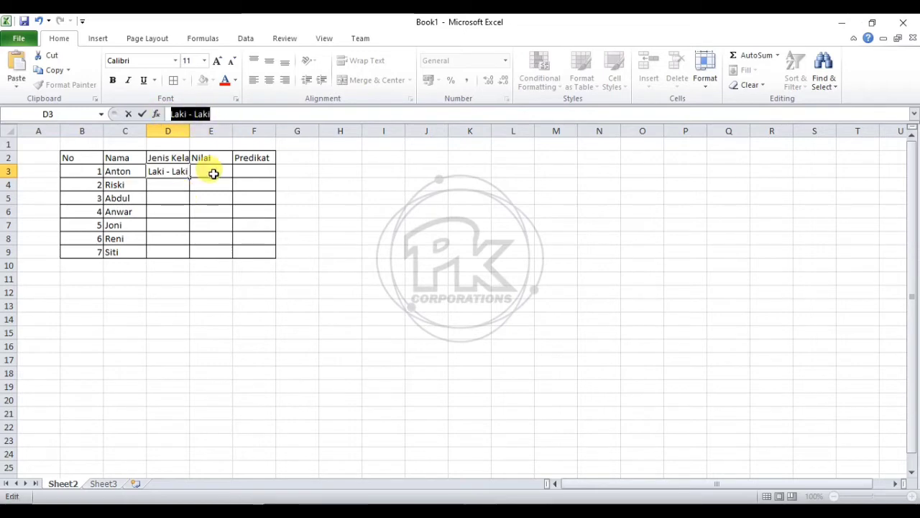
left_click(214, 174)
left_click(176, 173)
left_click_drag(189, 177, 189, 229)
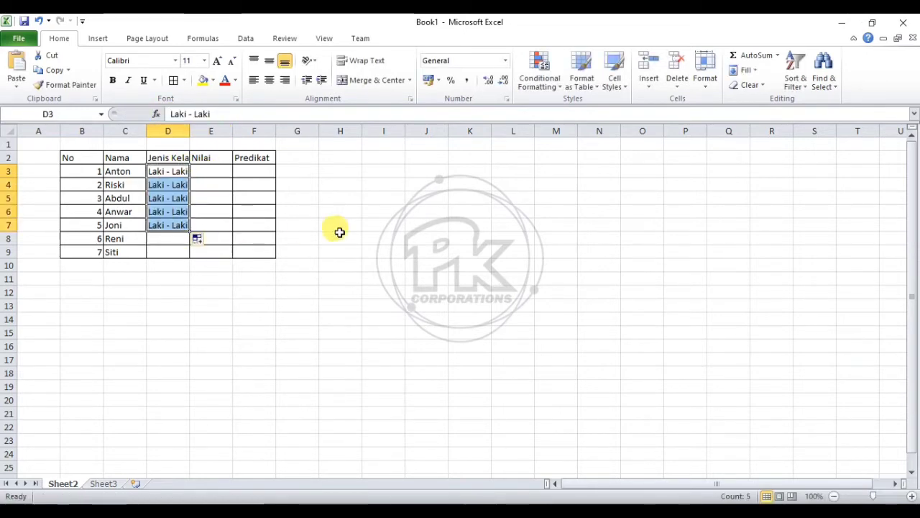
Enter Perempuan in D8 and D9, and adjust the widths of columns B to D to suit their contents.
left_click(173, 239)
type("Perempuan")
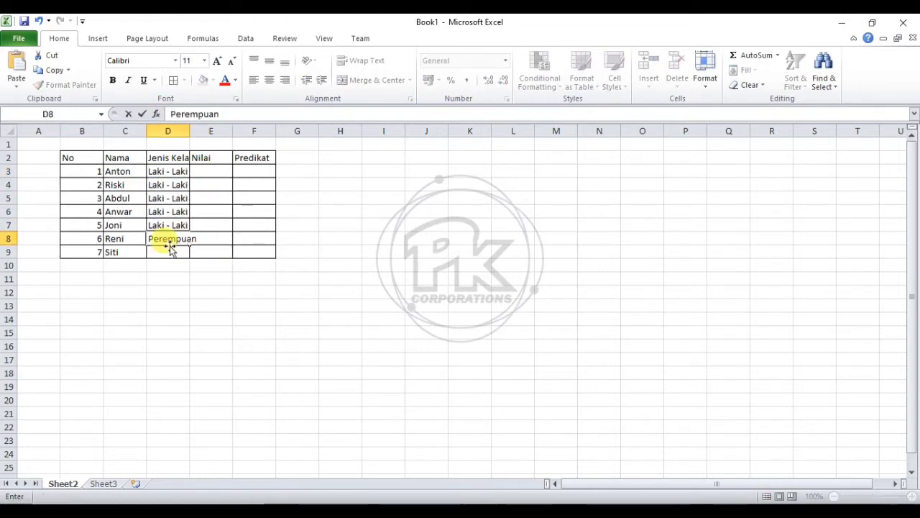
left_click(171, 250)
type("Perempuan")
key("Return")
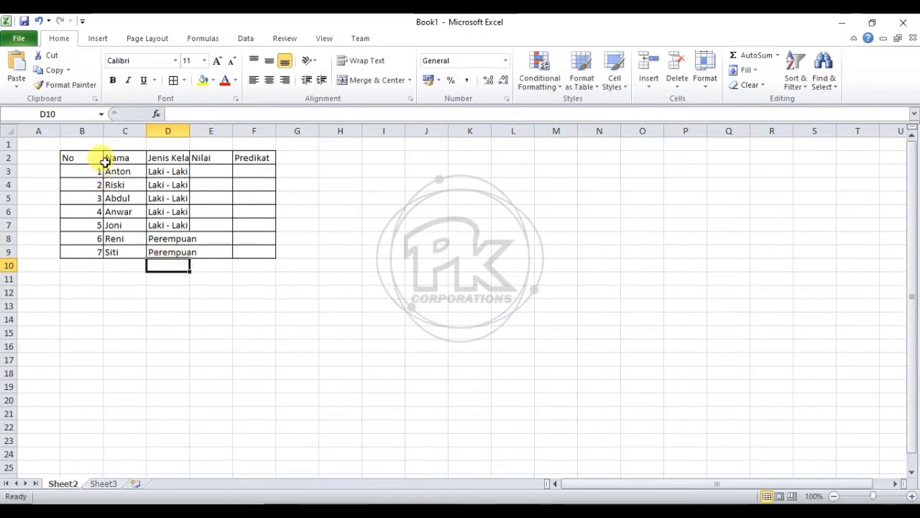
left_click_drag(104, 131, 211, 132)
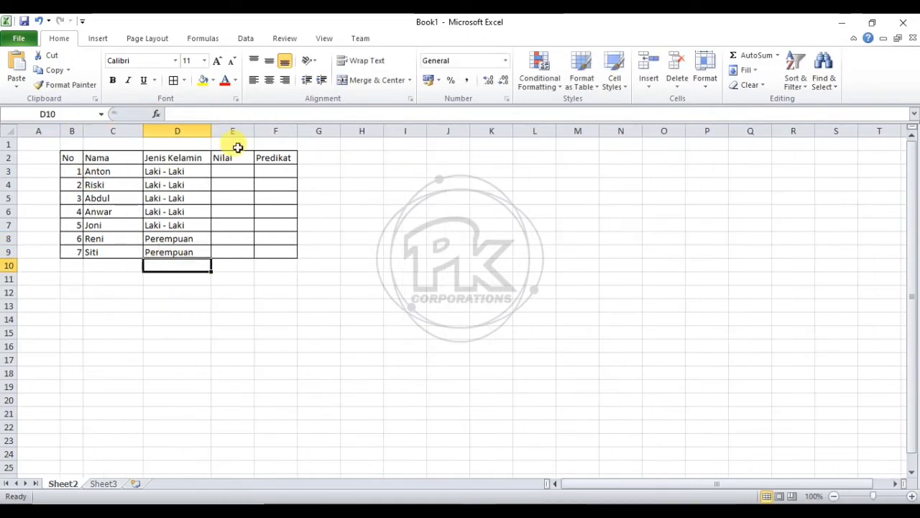
Enter the scores 80, 85, 90, 78, 79, 95 and 92 in the Nilai column, E3:E9.
left_click(240, 174)
type("80")
key("Return")
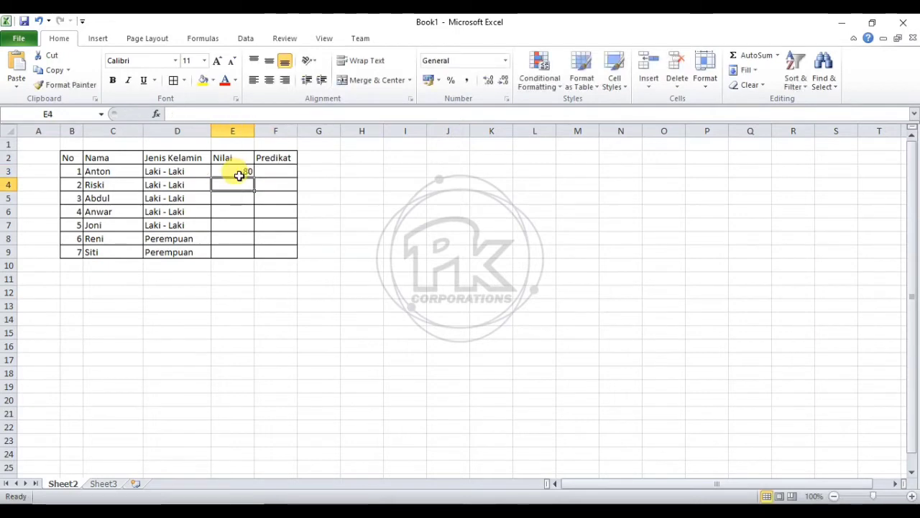
type("85")
key("Return")
type("90")
key("Return")
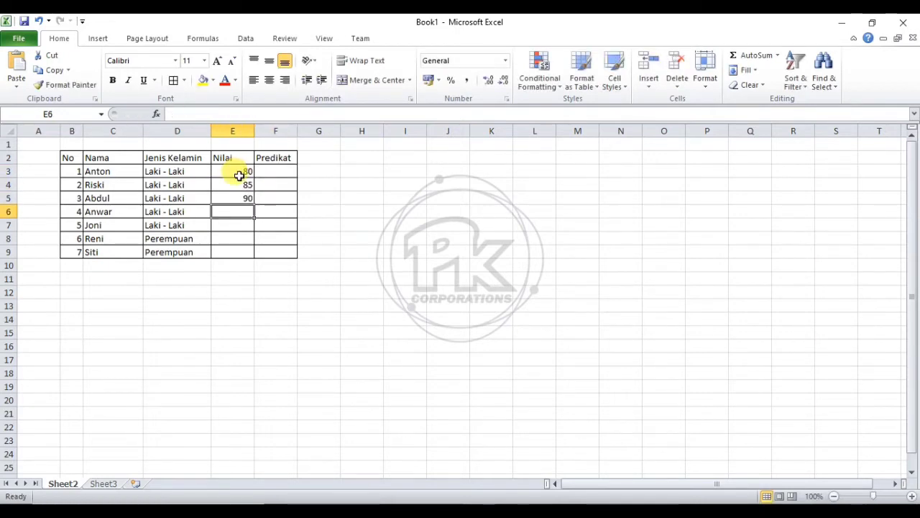
type("78")
key("Return")
type("79")
key("Return")
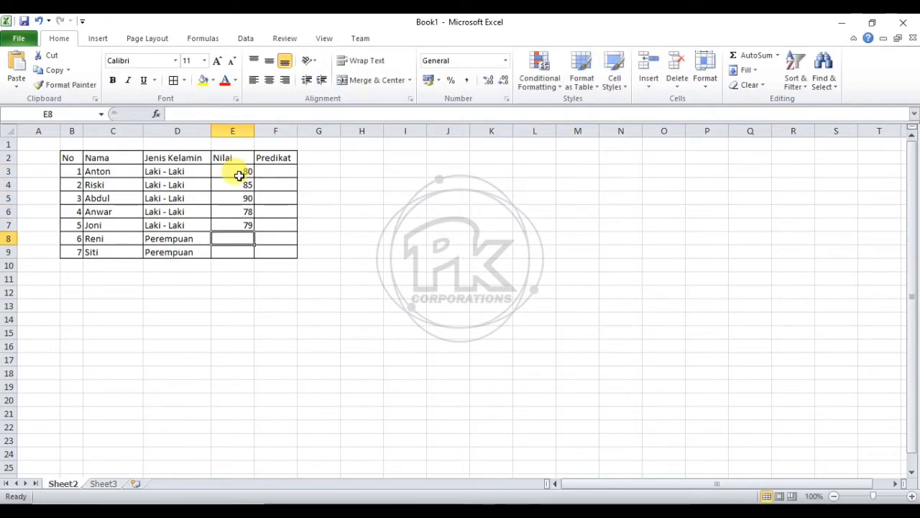
type("95")
key("Return")
type("92")
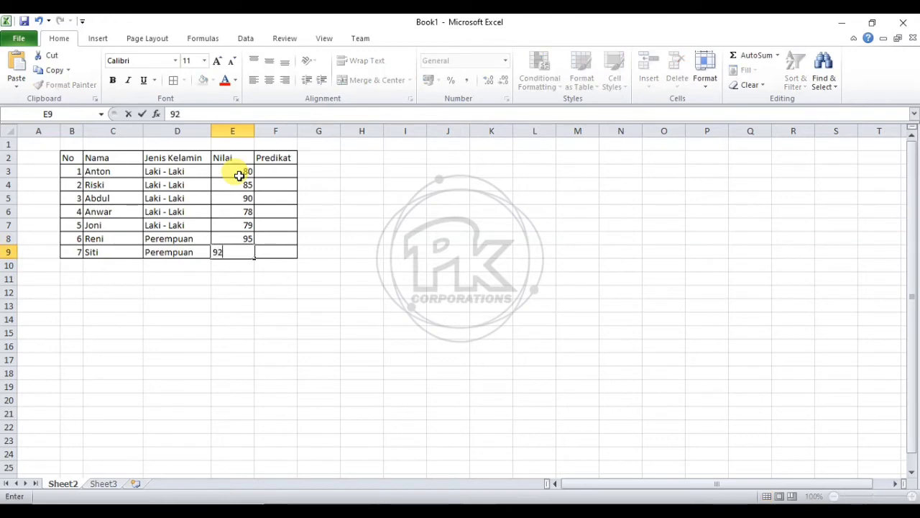
left_click(232, 317)
Centre the header row B2:F2 and give it a yellow fill.
left_click_drag(67, 157, 275, 157)
left_click(269, 80)
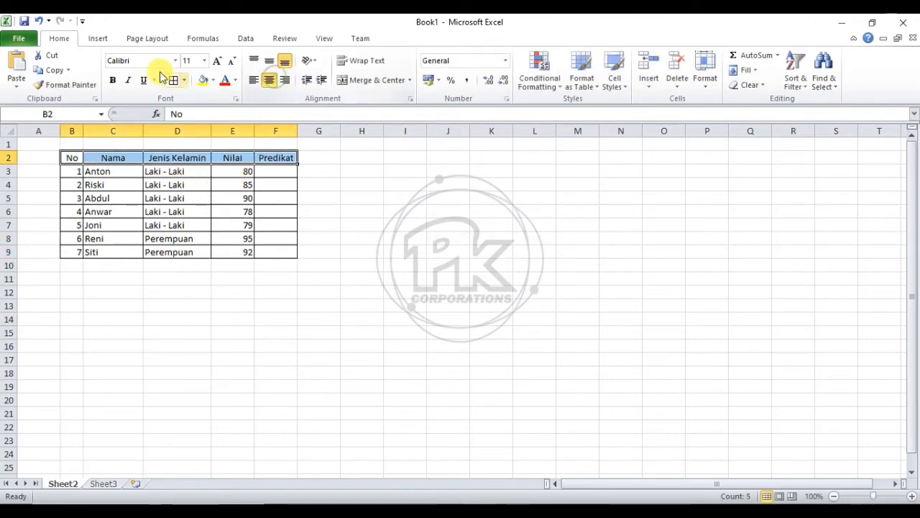
left_click(202, 80)
Centre the row numbers in the No column.
left_click_drag(72, 171, 75, 266)
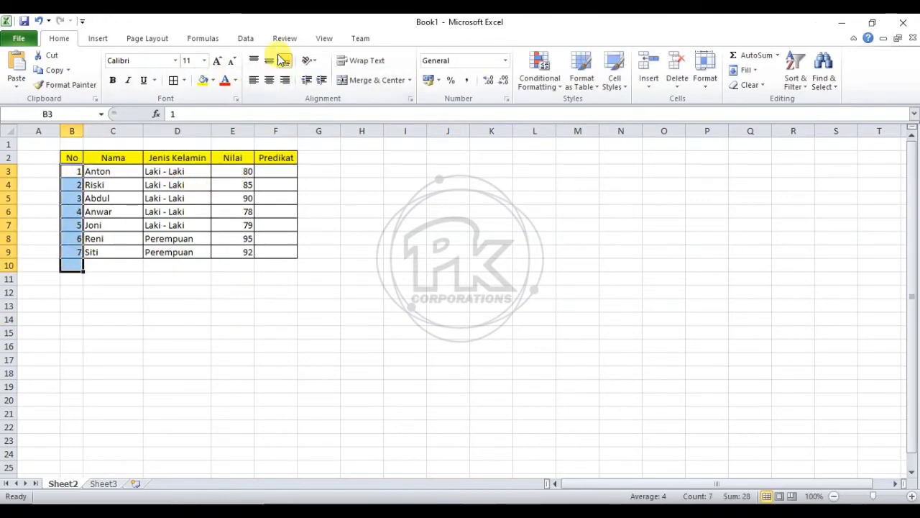
left_click(269, 80)
left_click(276, 305)
Merge and centre B12:C12 and enter the title Keterangan in it.
left_click(73, 291)
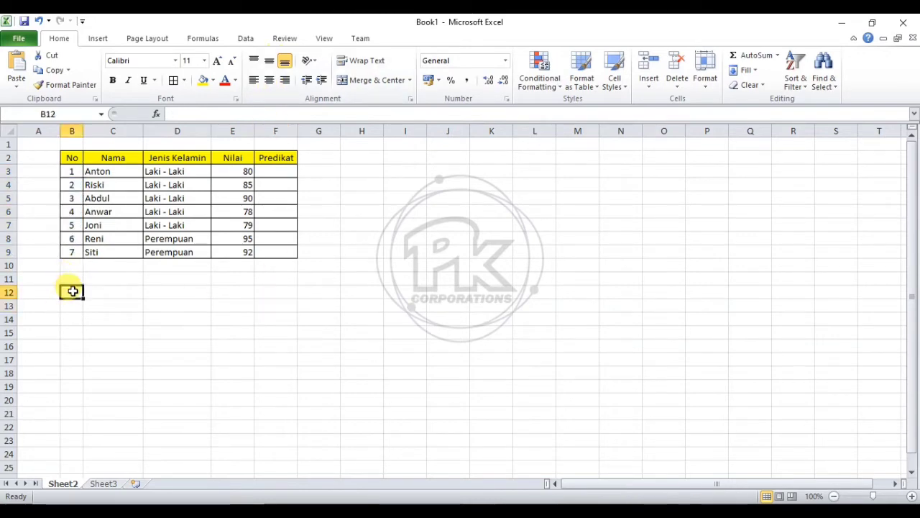
left_click_drag(73, 291, 113, 291)
left_click(363, 80)
double_click(101, 291)
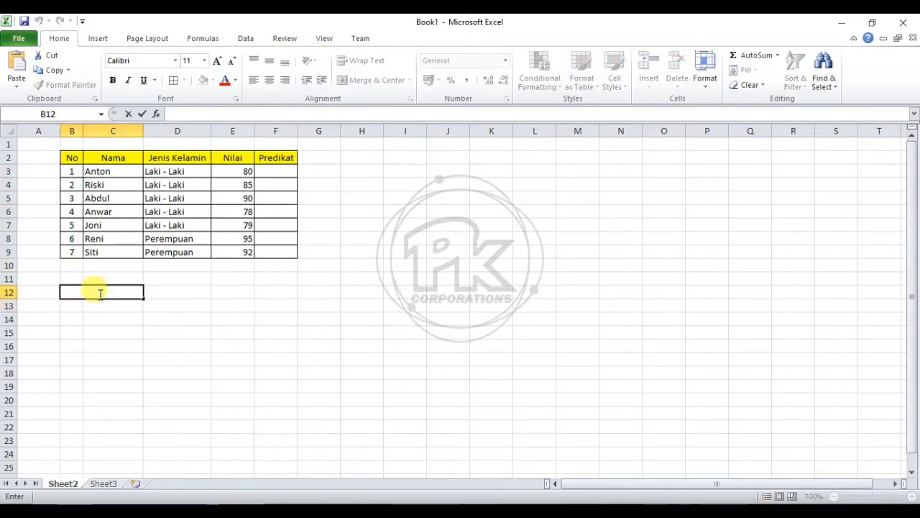
type("Keterangan")
left_click(123, 346)
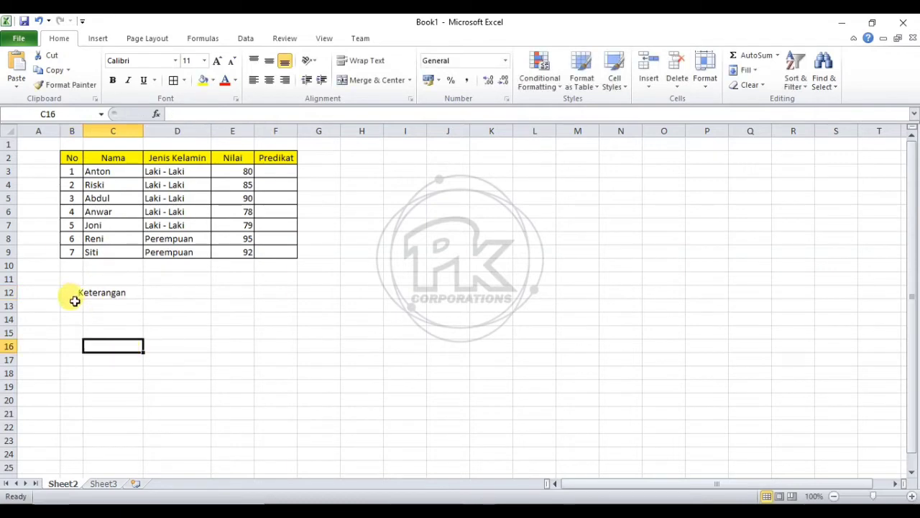
Apply all borders to the range C13:D16 below the Keterangan title.
left_click_drag(74, 302, 165, 350)
left_click(176, 346)
left_click(173, 80)
Enter the headers Nilai in C13 and Predikat in D13.
left_click(122, 308)
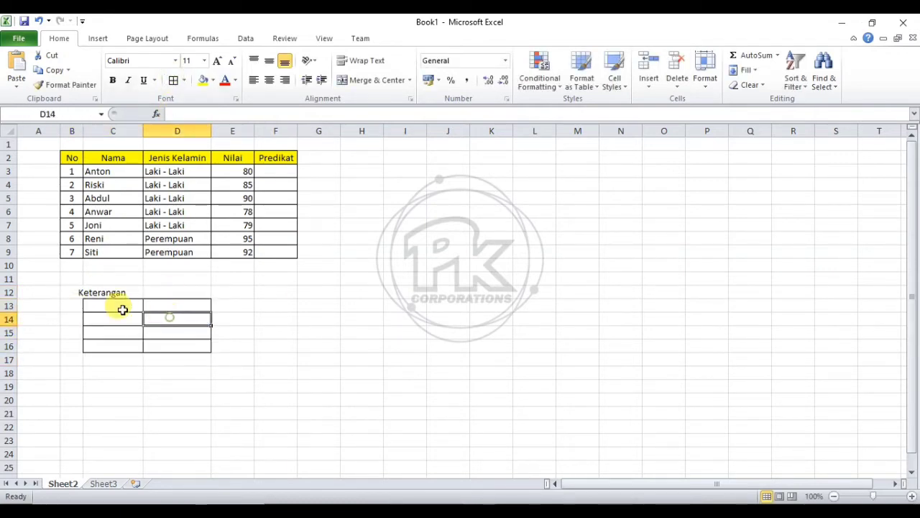
type("Nilai")
key("Tab")
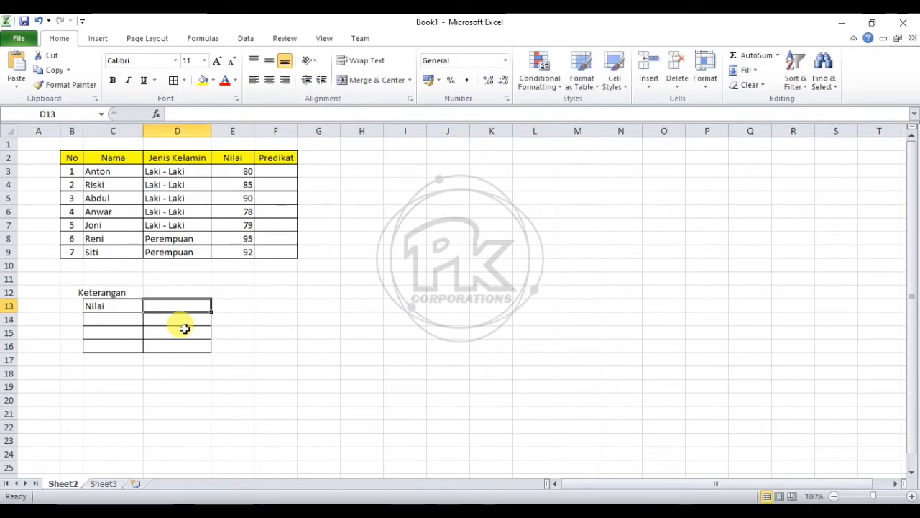
type("Predikat")
key("Return")
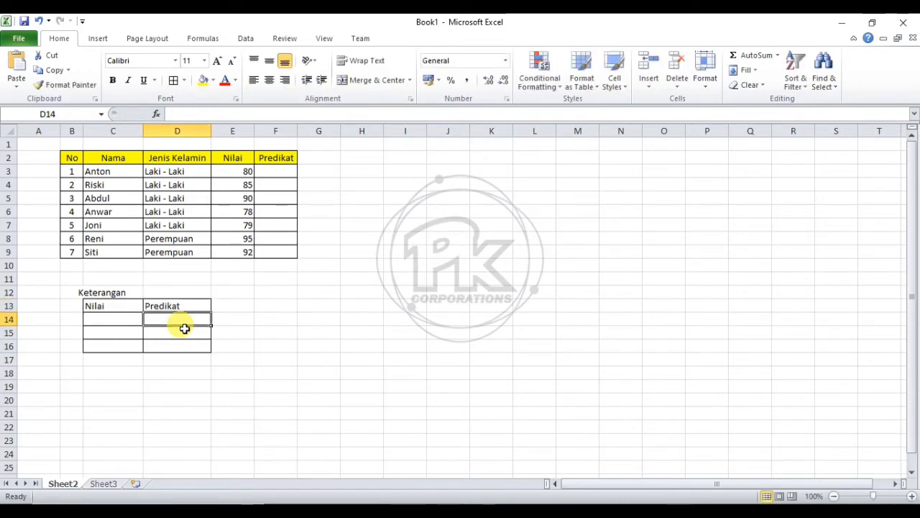
Enter the score ranges 90-100, 61-89 and 0-60 in C14:C16.
left_click(127, 316)
type("90")
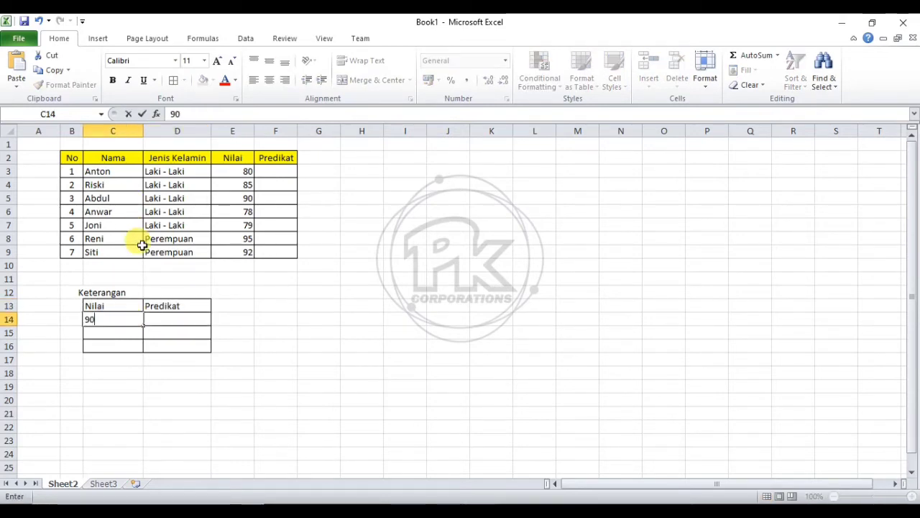
type("-100")
key("Return")
type("61")
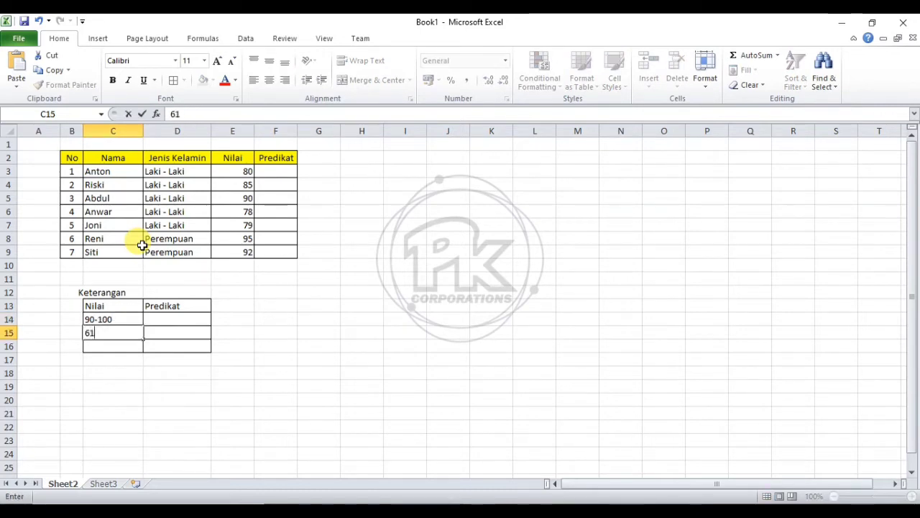
type("-89")
key("Return")
type("0")
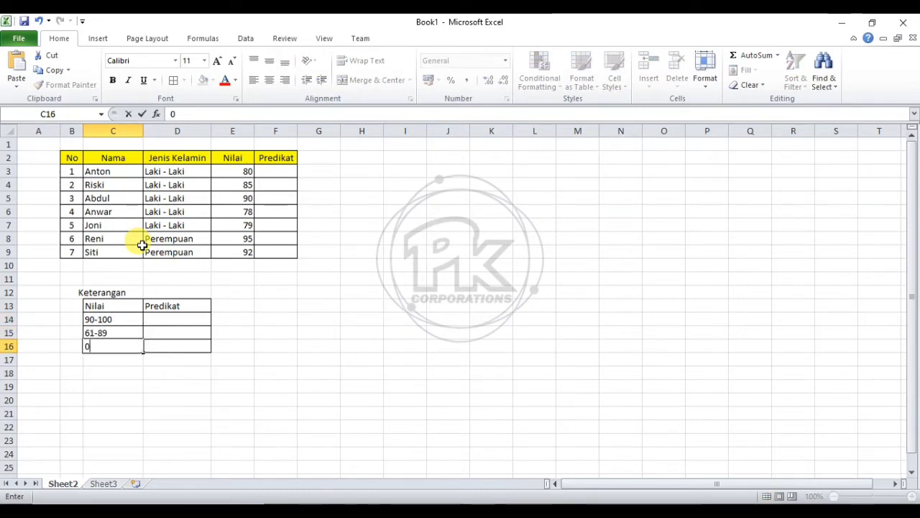
type("-60")
key("Right")
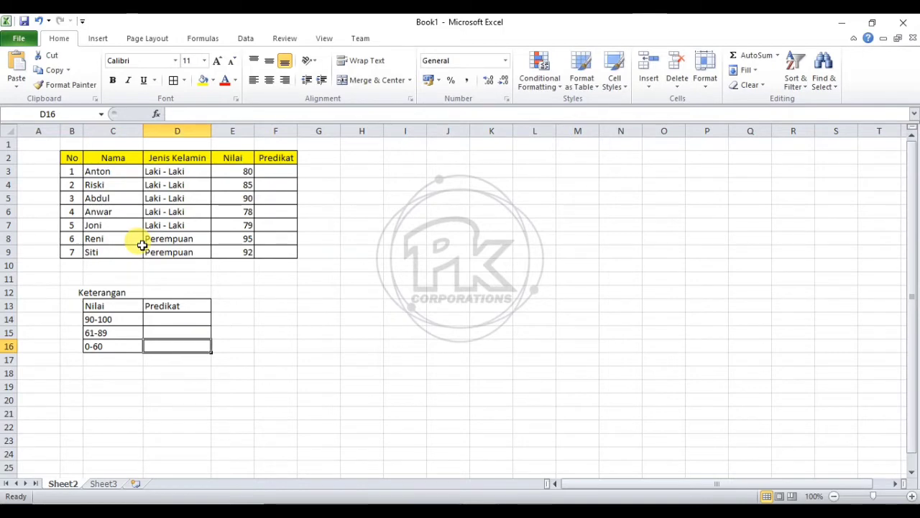
Enter the grades a, b and c in D14:D16 beside the score ranges, from highest to lowest.
type("c")
key("Up")
type("b")
key("Up")
type("a")
left_click(259, 409)
Fill the grade key's header cells C13:D13 with the standard light green colour.
left_click_drag(108, 306, 176, 306)
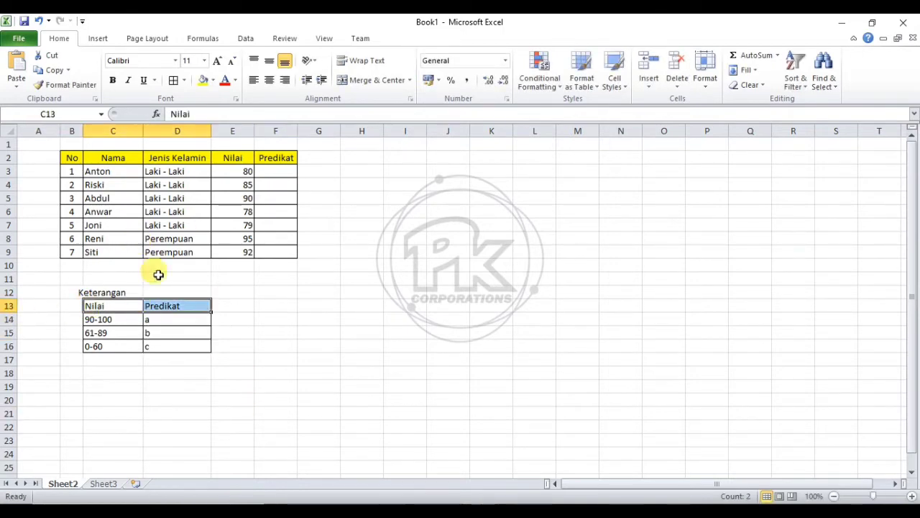
left_click(212, 80)
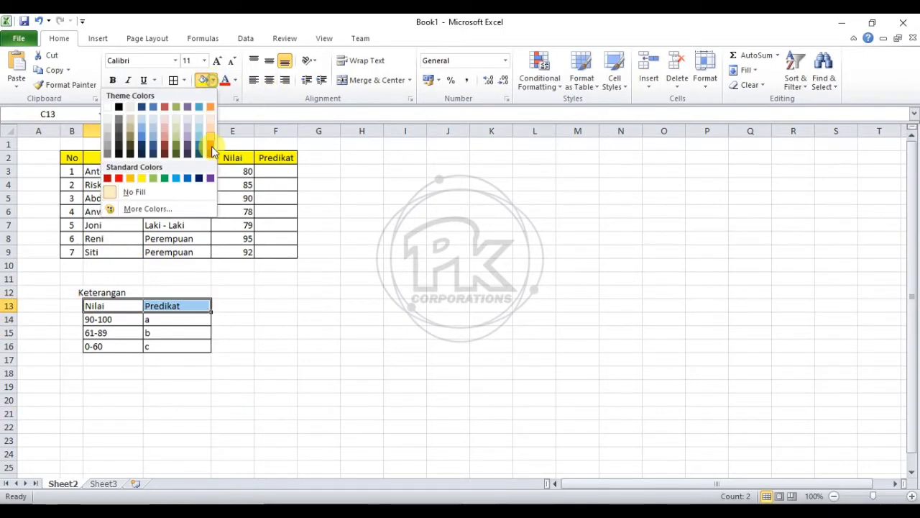
left_click(153, 180)
left_click(234, 329)
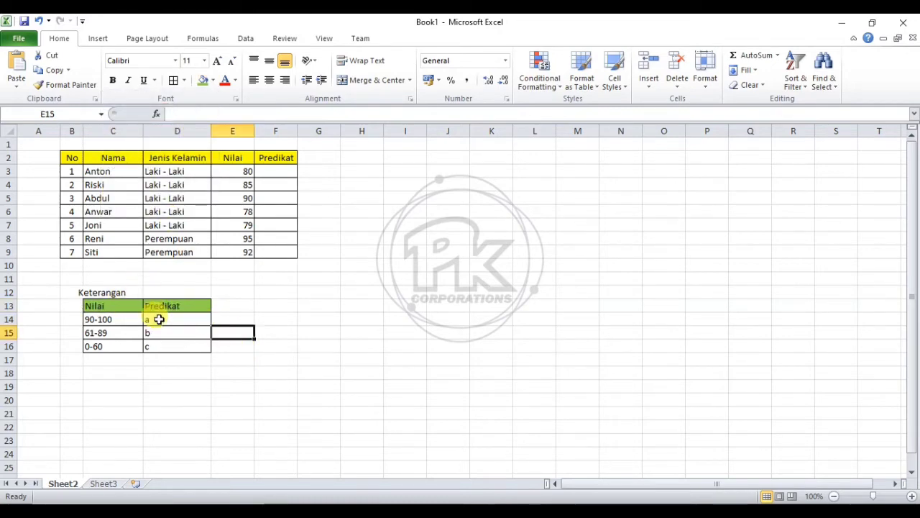
left_click(246, 319)
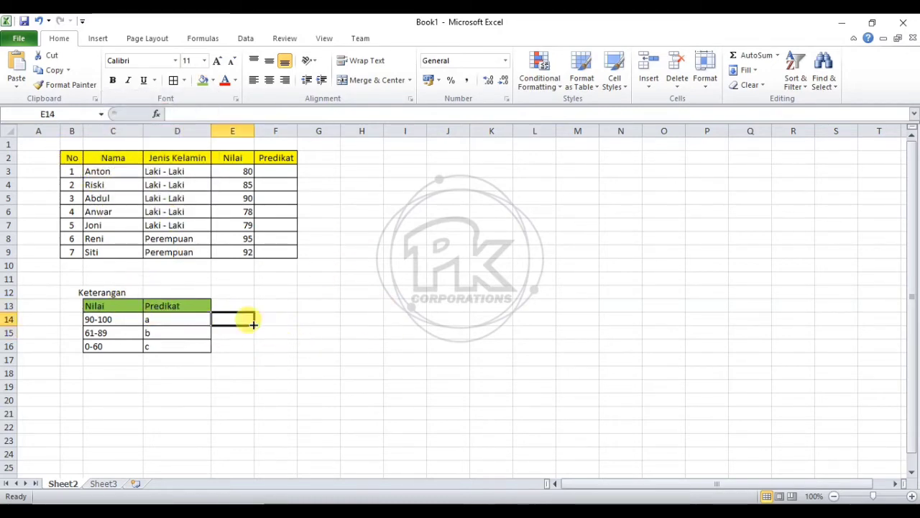
left_click(260, 321)
left_click_drag(260, 322, 242, 331)
left_click(263, 332)
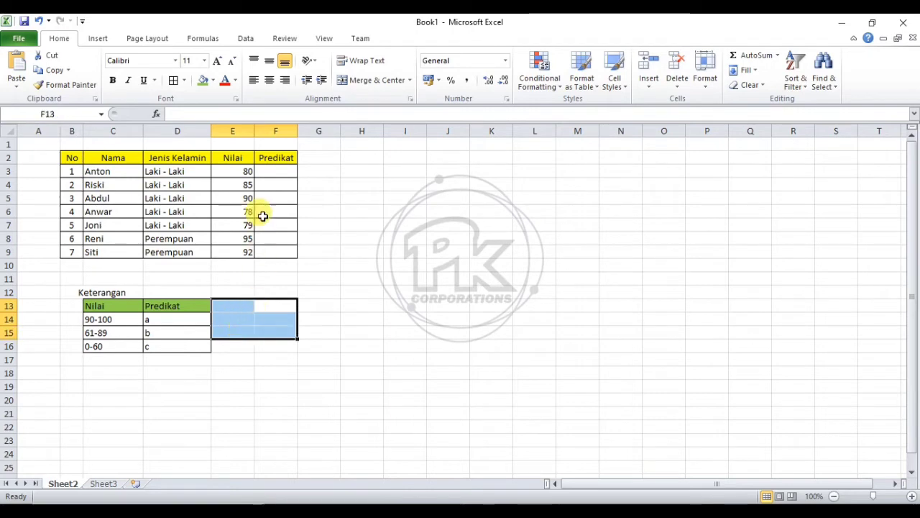
mouse_move(275, 172)
left_mouse_down()
mouse_move(279, 218)
mouse_move(274, 179)
left_mouse_up()
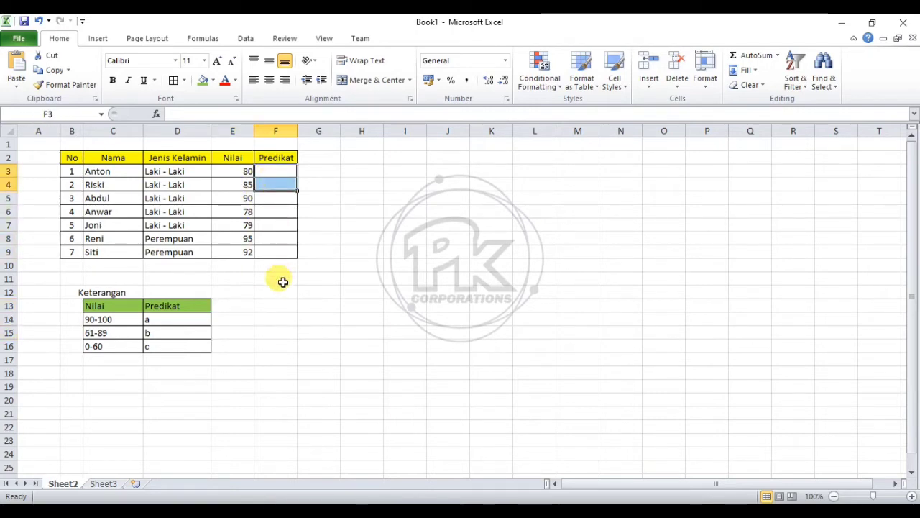
left_click(265, 306)
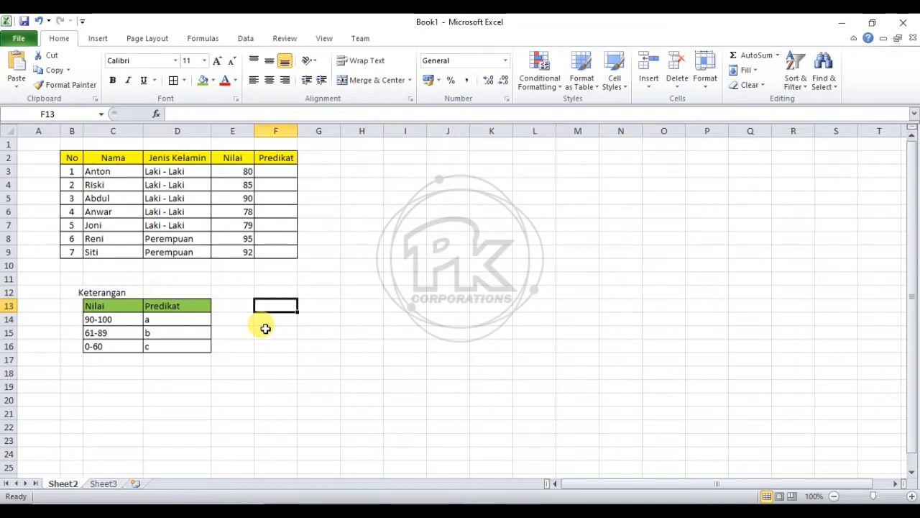
left_click(319, 194)
Start an IF formula in F3 that tests E3>="90" and returns "A" when true.
left_click(280, 171)
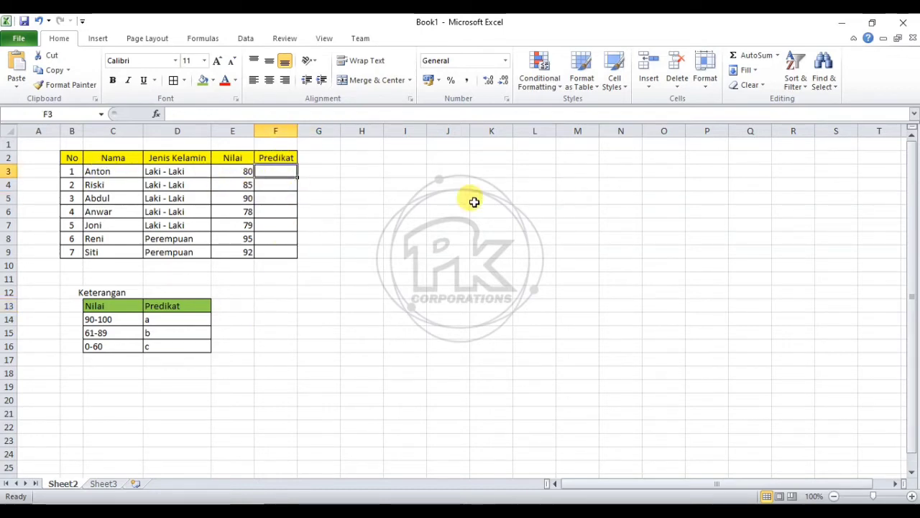
type("=")
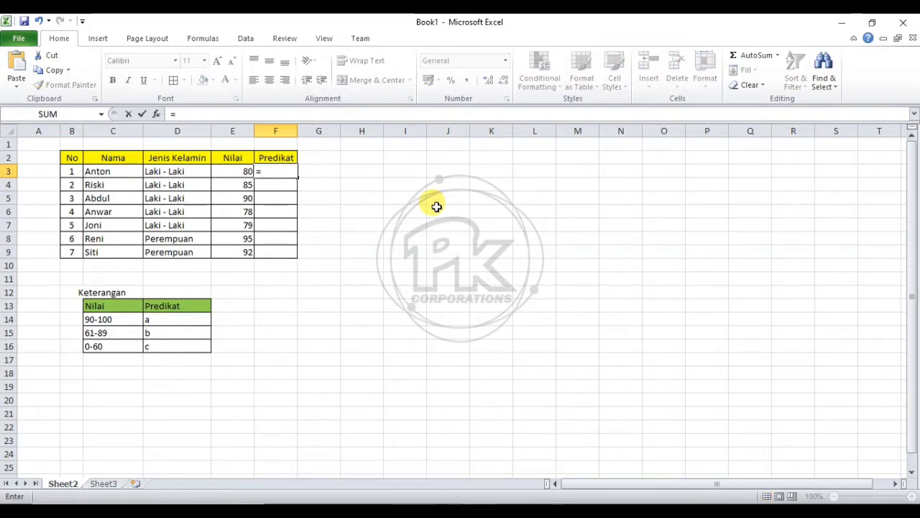
type("IF")
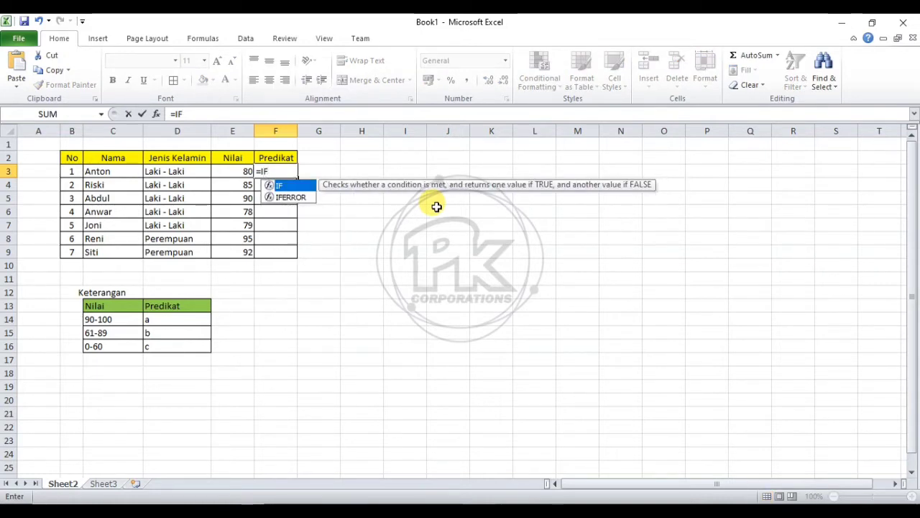
type("(")
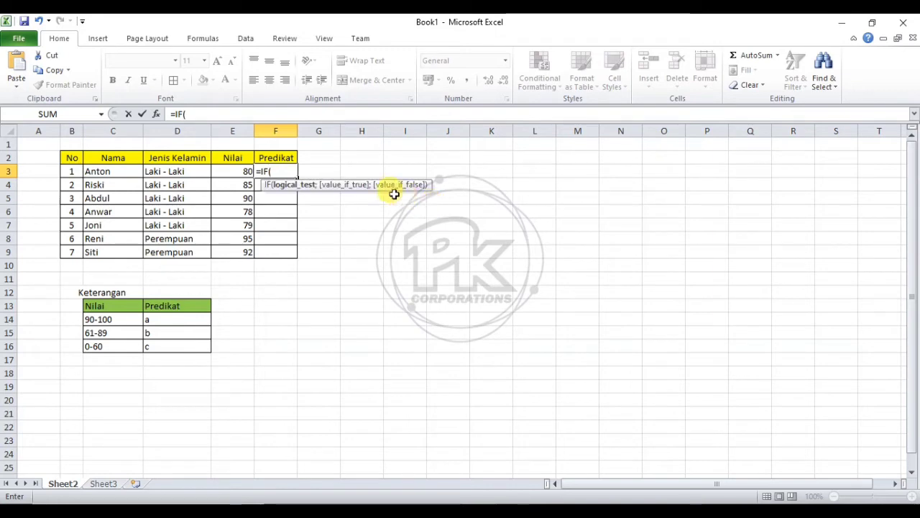
left_click(243, 172)
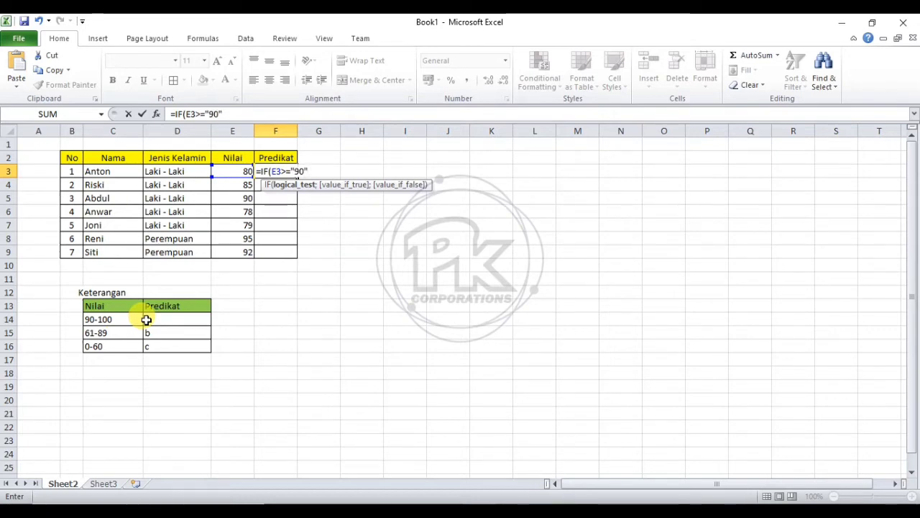
type(";\"A")
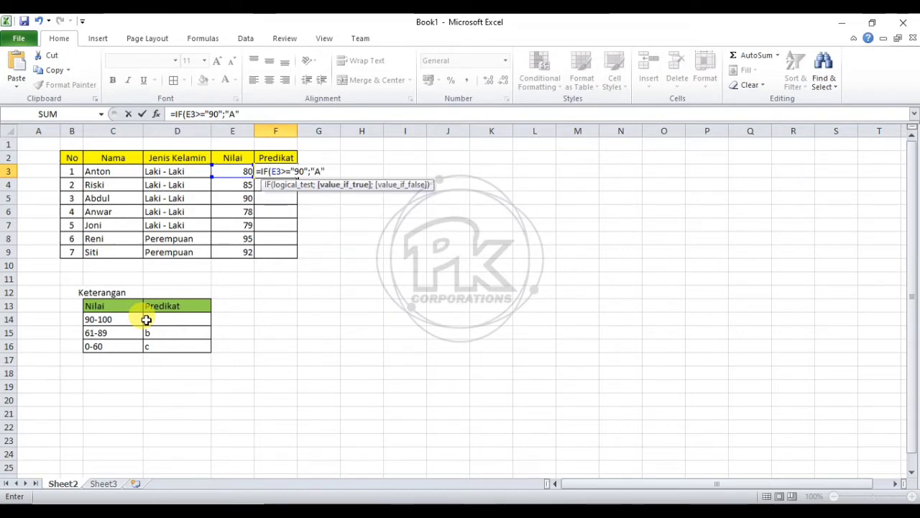
Remove the quotation marks around 90 in the F3 formula so the condition reads E3>=90.
left_click(308, 170)
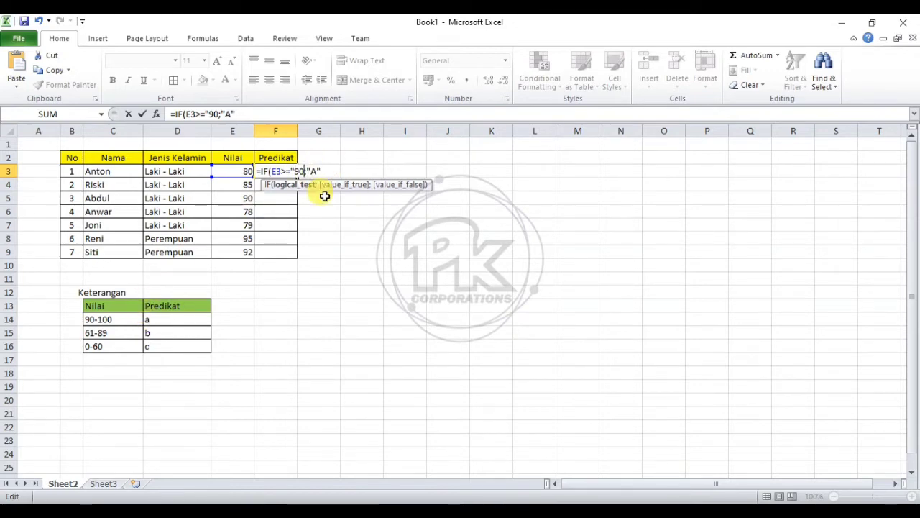
key("BackSpace")
key("End")
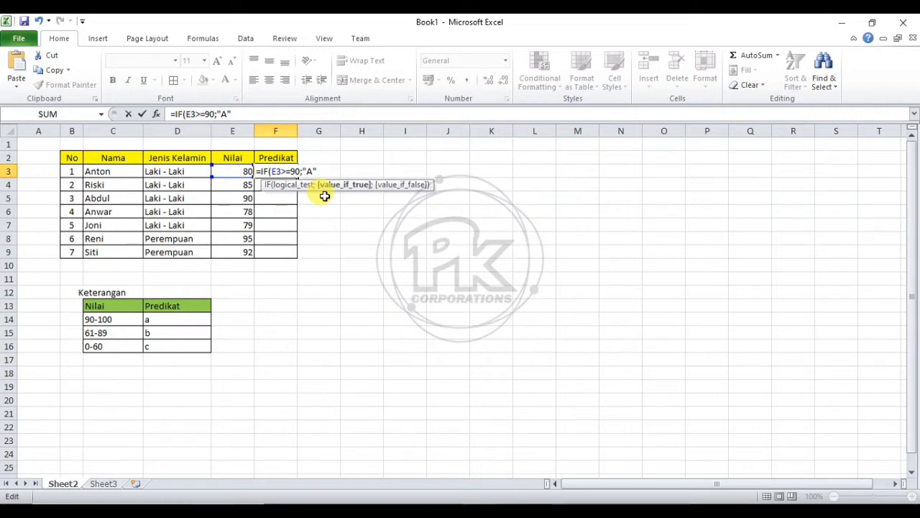
Nest IF(E3>=61;"B";"C") as the false value of the F3 formula and enter the completed formula.
type(";I")
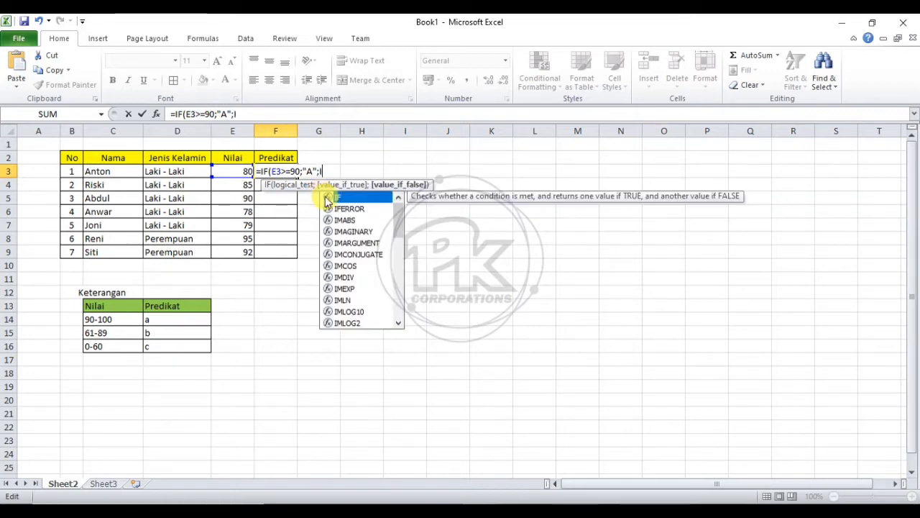
type("F")
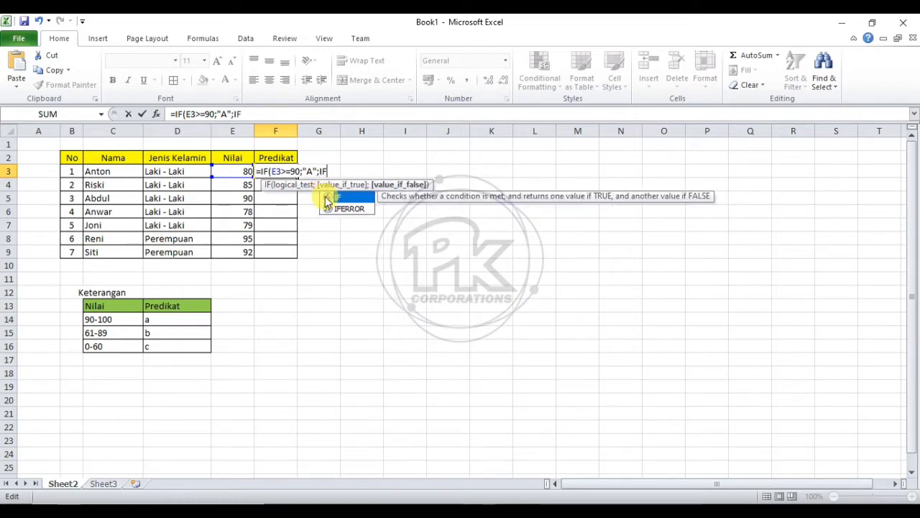
double_click(325, 197)
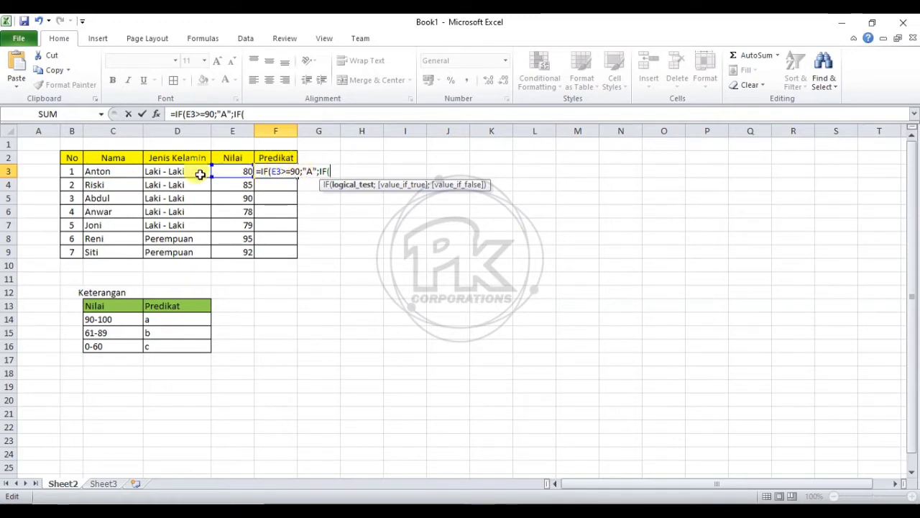
left_click(238, 171)
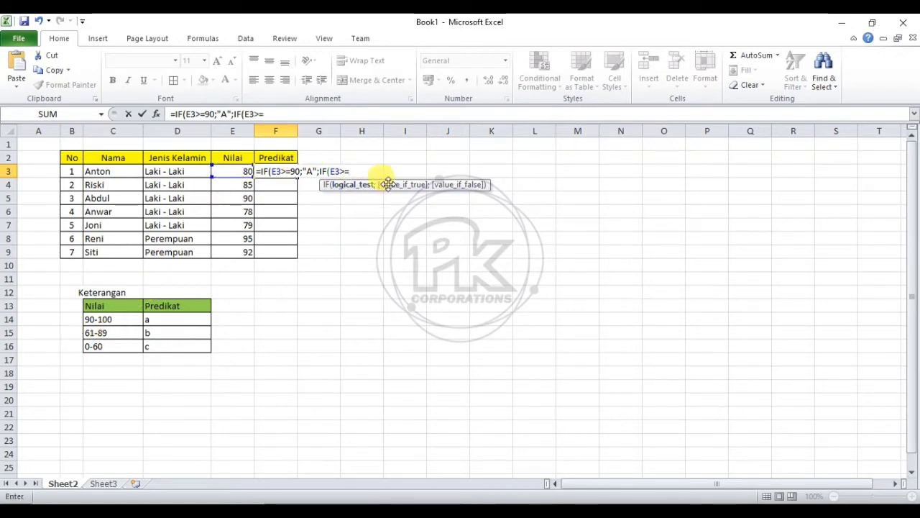
type("61")
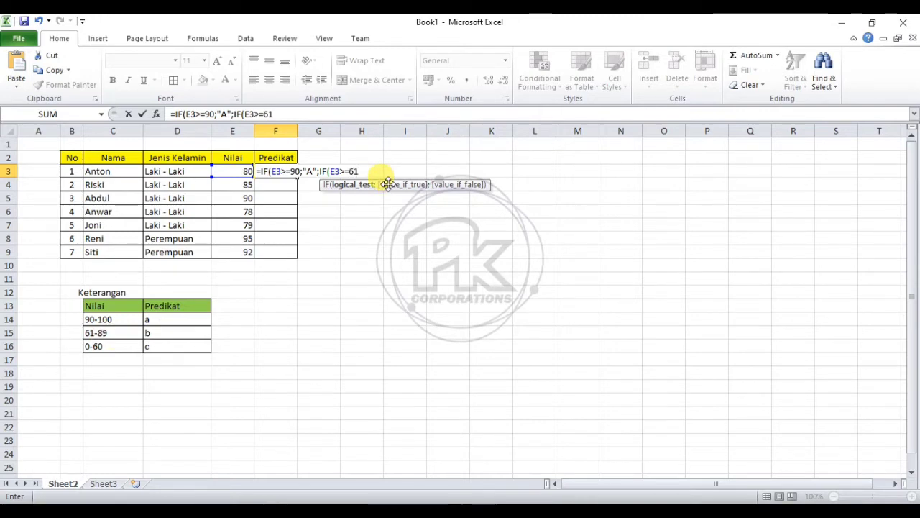
type(";")
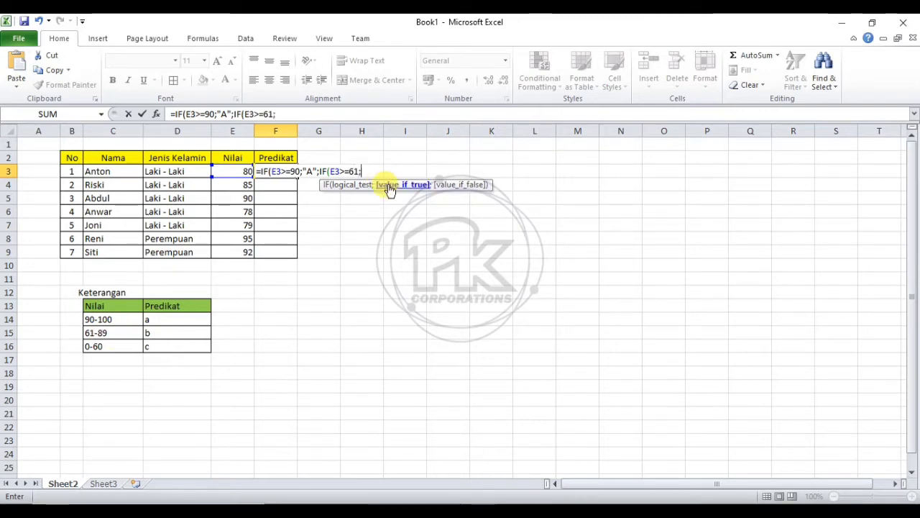
type("\"B")
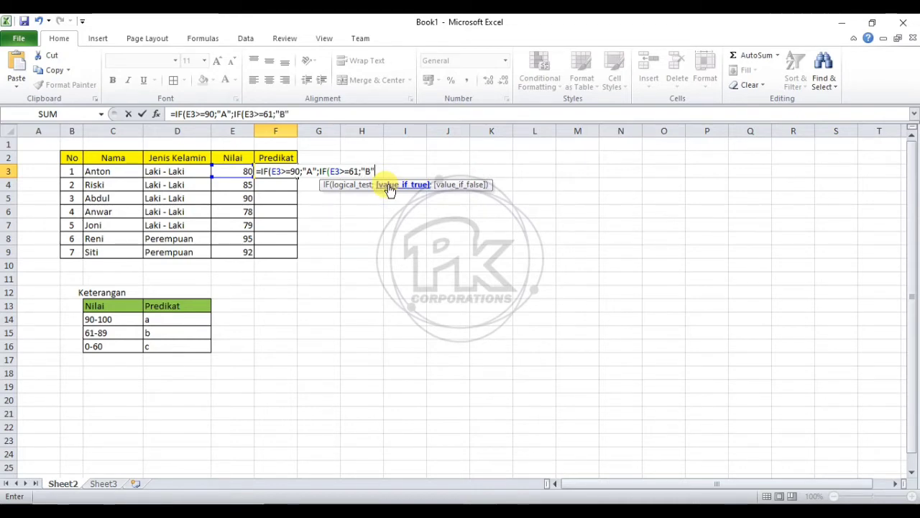
type("\";")
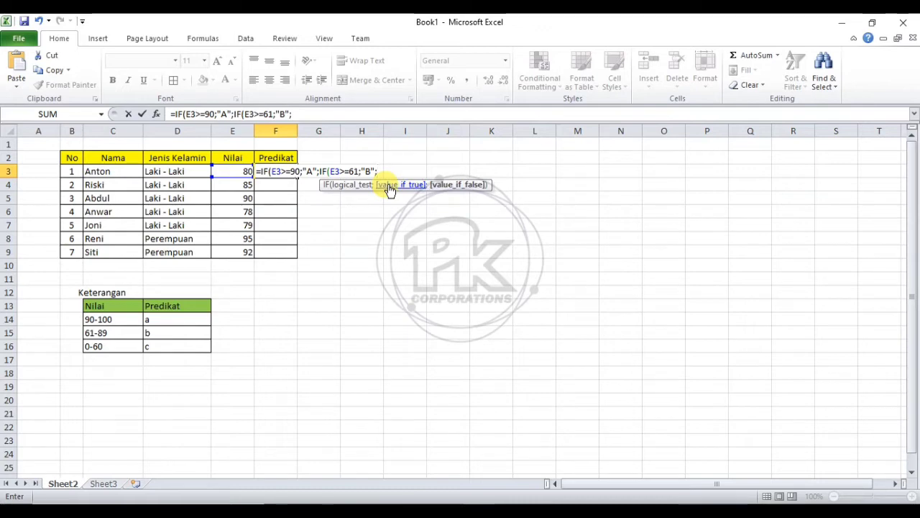
type("\"C")
type("))")
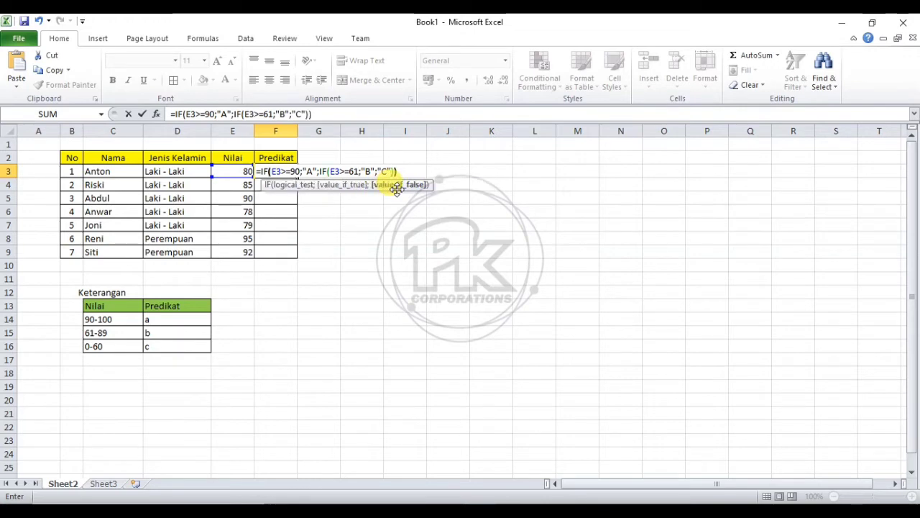
key("Return")
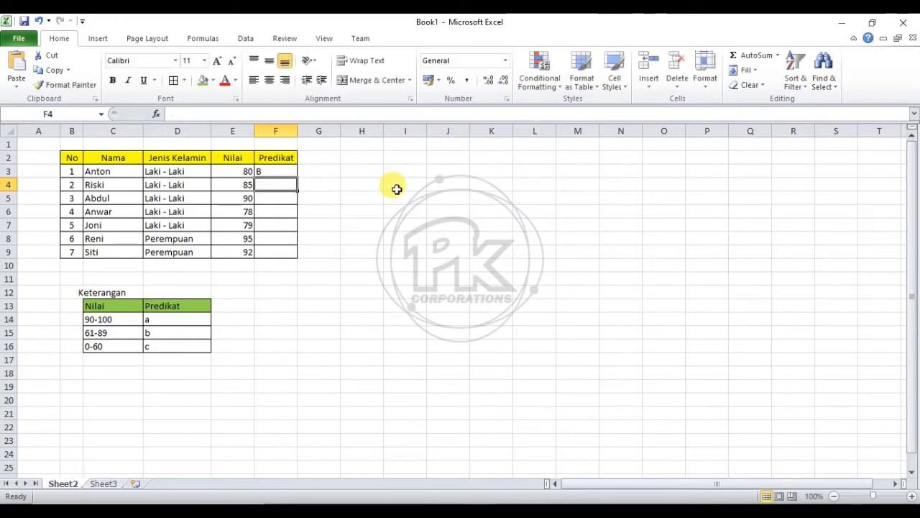
Copy the IF formula from F3 down through F9 to fill the Predikat column.
key("ctrl+z")
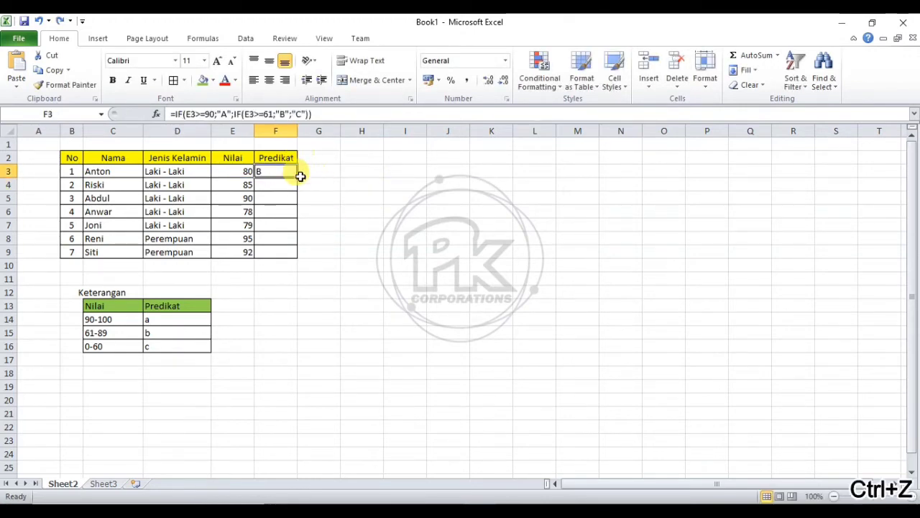
left_click_drag(297, 177, 298, 251)
left_click(363, 236)
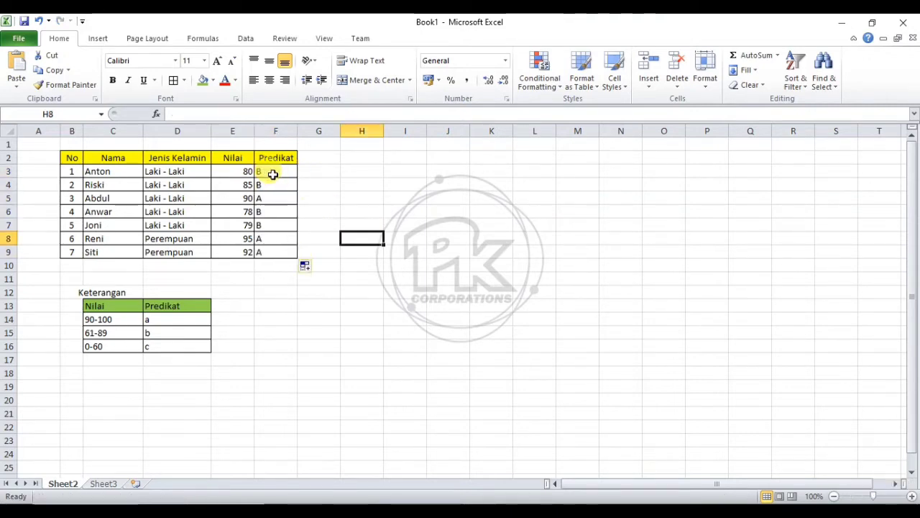
Centre the Predikat grades in F3:F9 horizontally.
left_click_drag(271, 173, 277, 241)
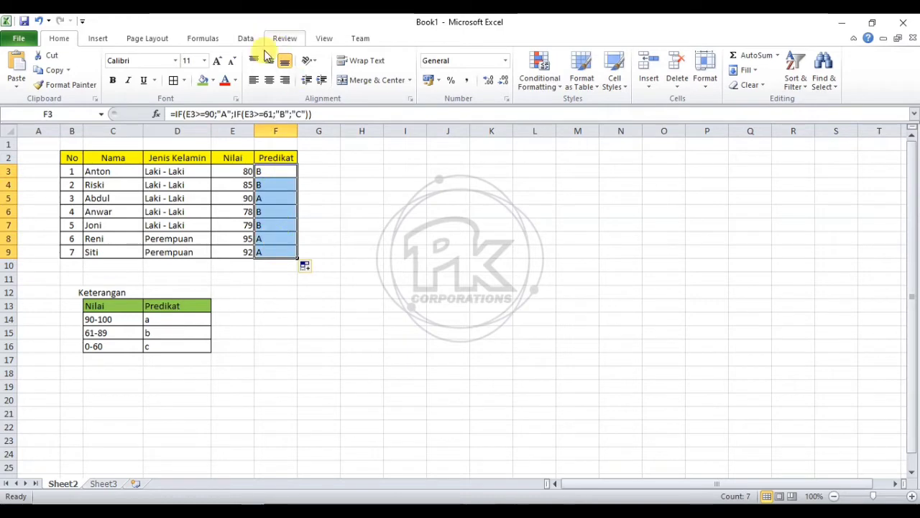
left_click(271, 79)
left_click(363, 237)
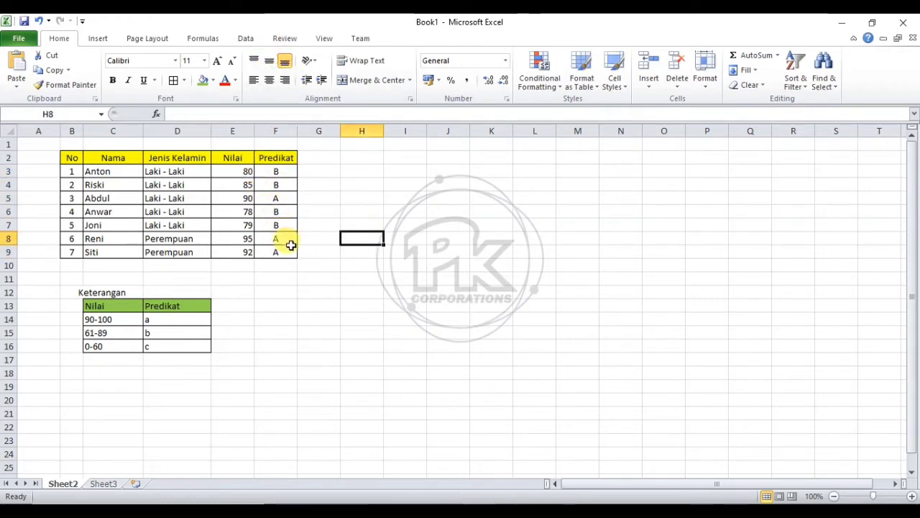
Change the score in E9 to 56 to test the grade formula in F9.
left_click(239, 240)
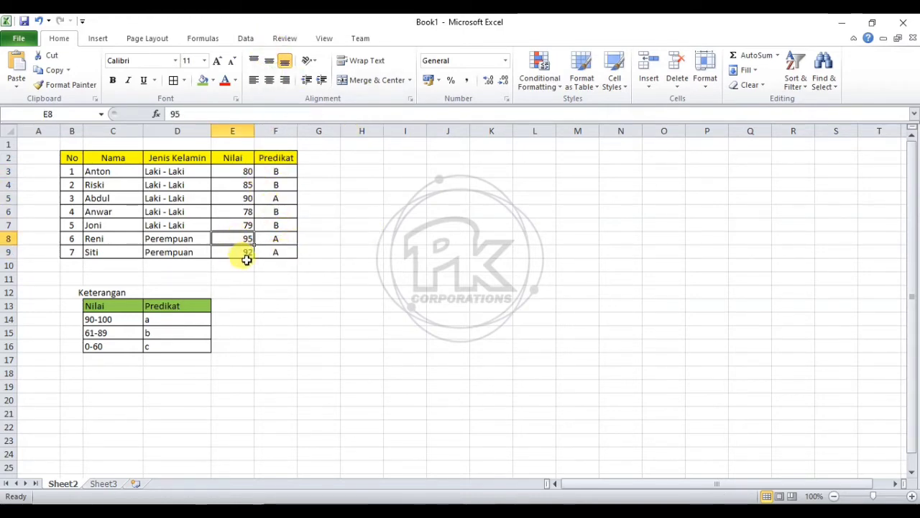
left_click(246, 253)
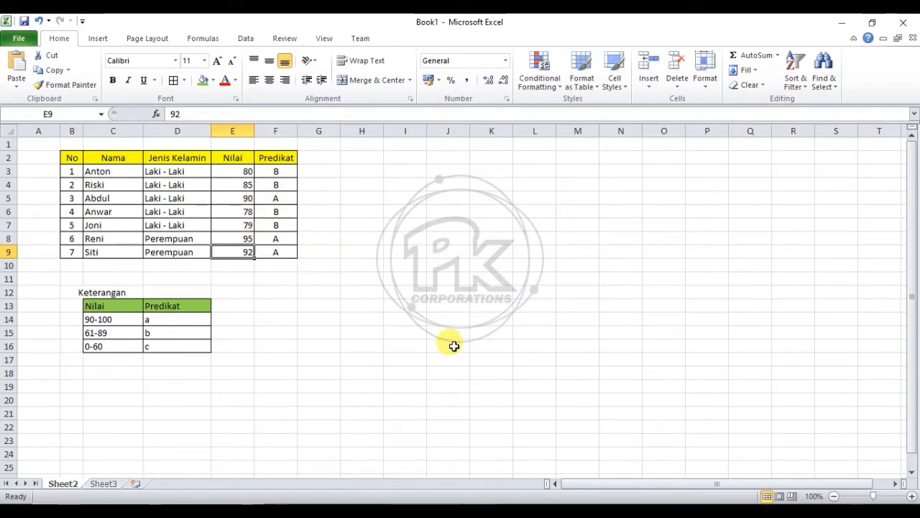
type("56")
left_click(406, 251)
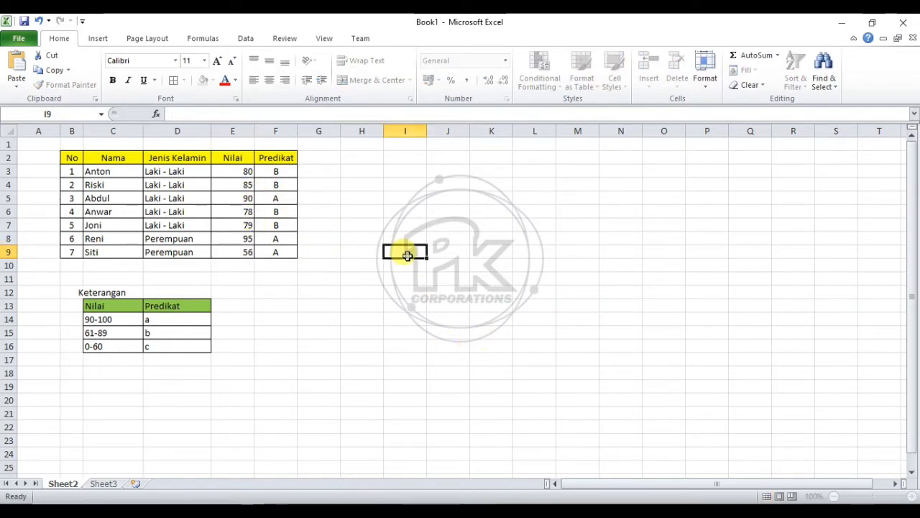
left_click(276, 252)
left_click(325, 319)
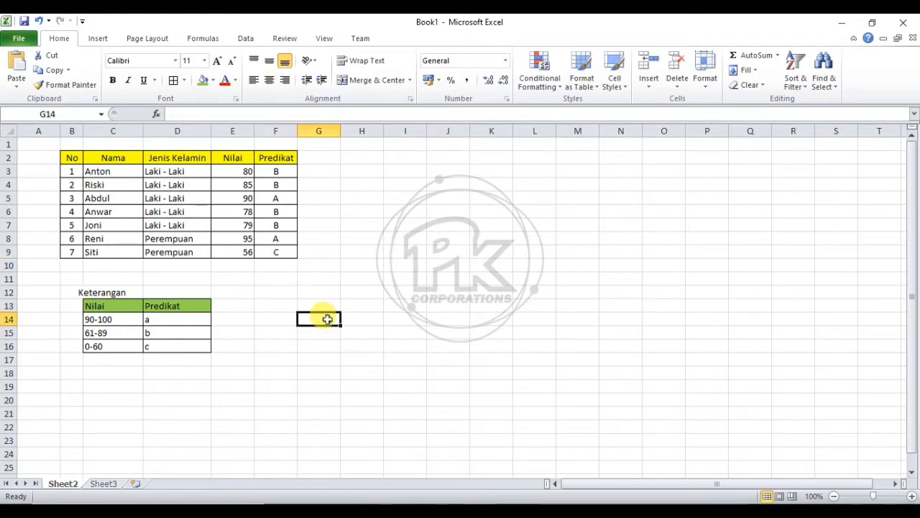
left_click_drag(309, 346, 376, 333)
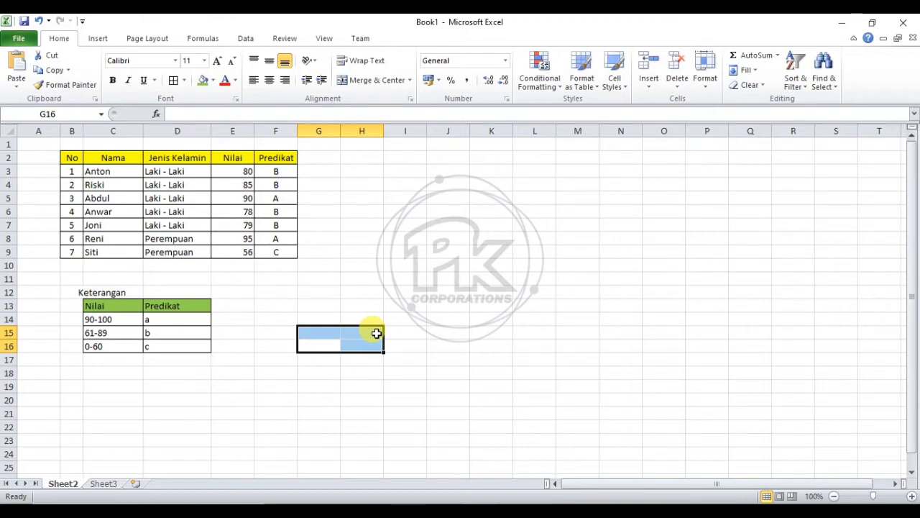
left_click(354, 283)
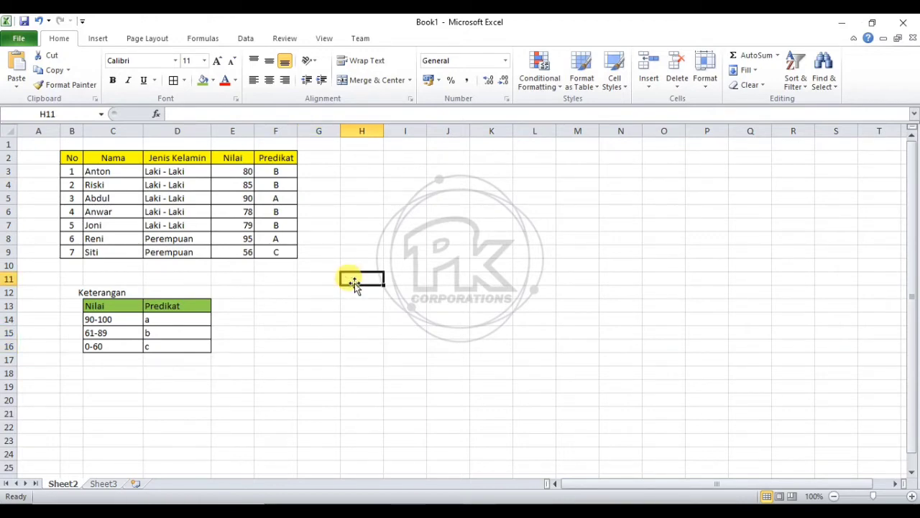
Delete Sheet2 from the workbook and confirm the permanent removal of its data.
left_click_drag(324, 250, 372, 251)
left_click(374, 307)
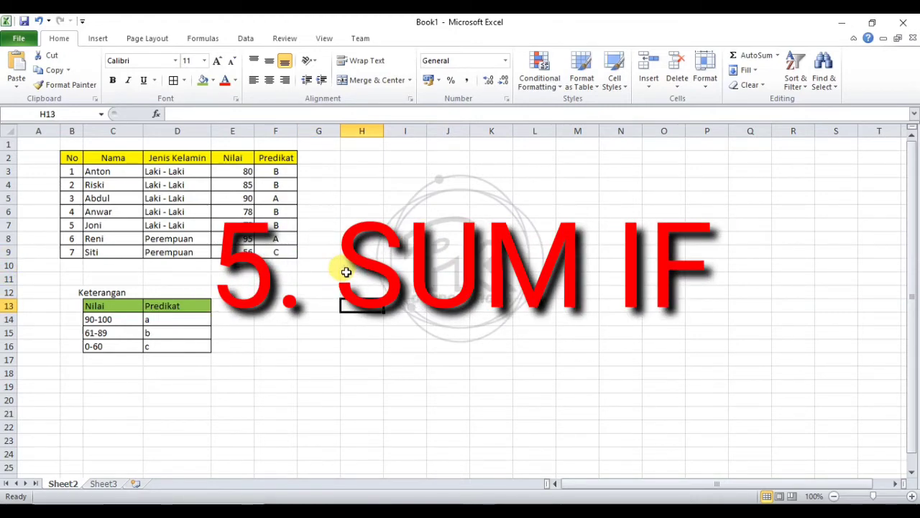
left_click(233, 368)
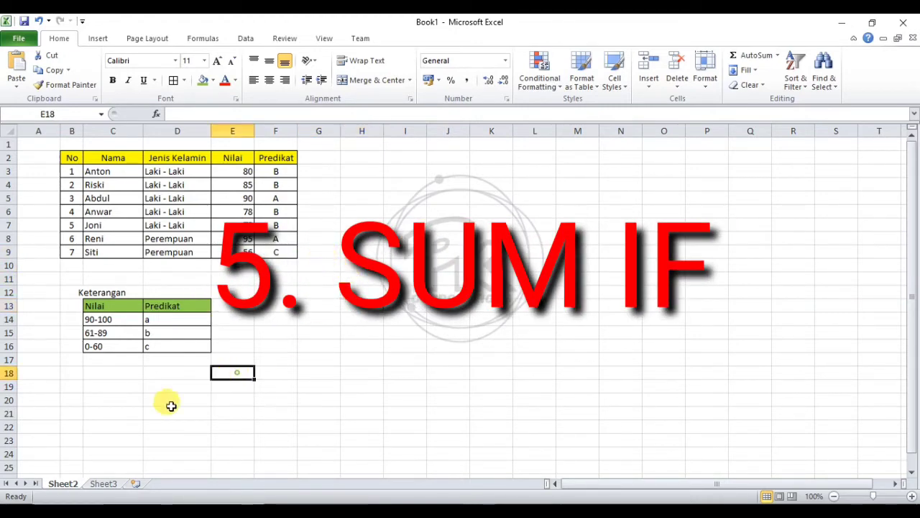
right_click(69, 486)
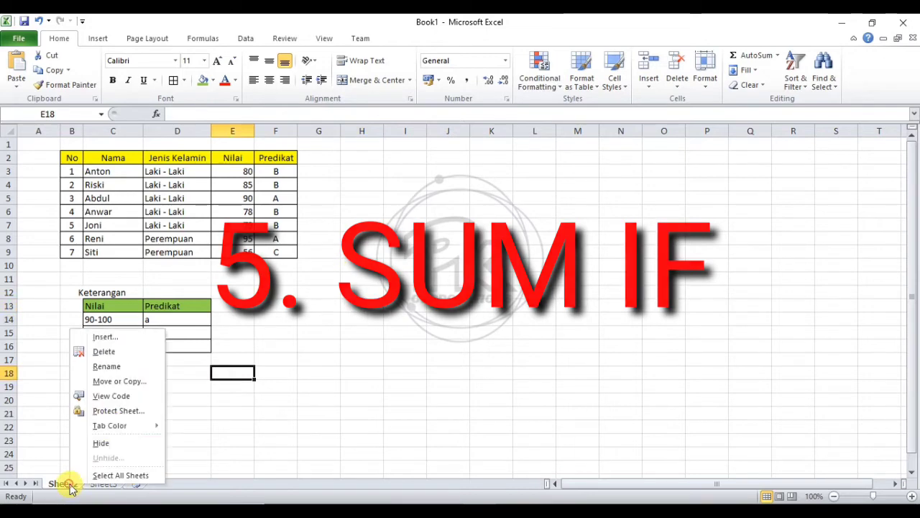
left_click(105, 351)
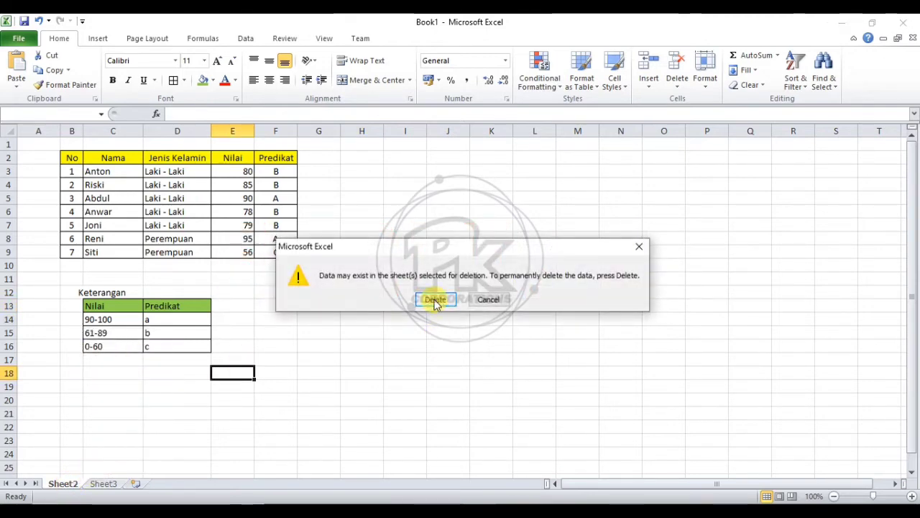
left_click(434, 299)
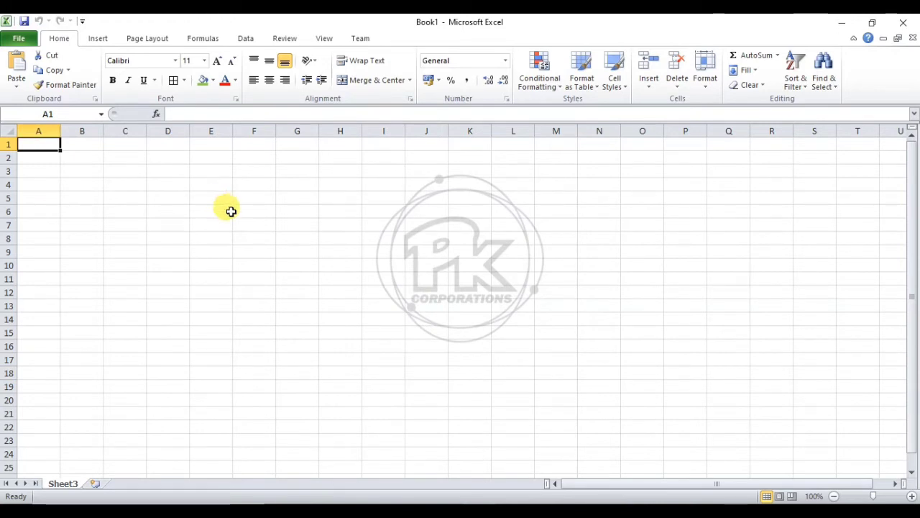
left_click_drag(158, 155, 167, 213)
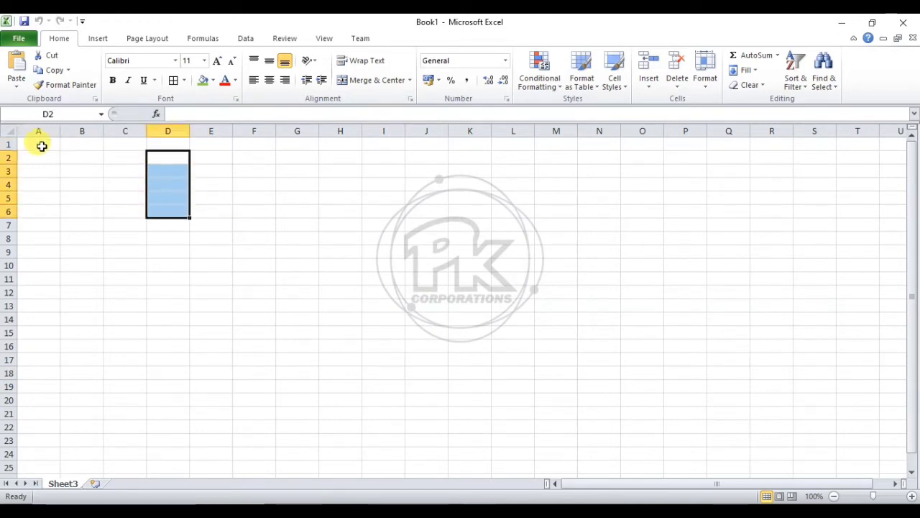
left_click(93, 166)
left_click_drag(45, 144, 96, 184)
left_click(148, 179)
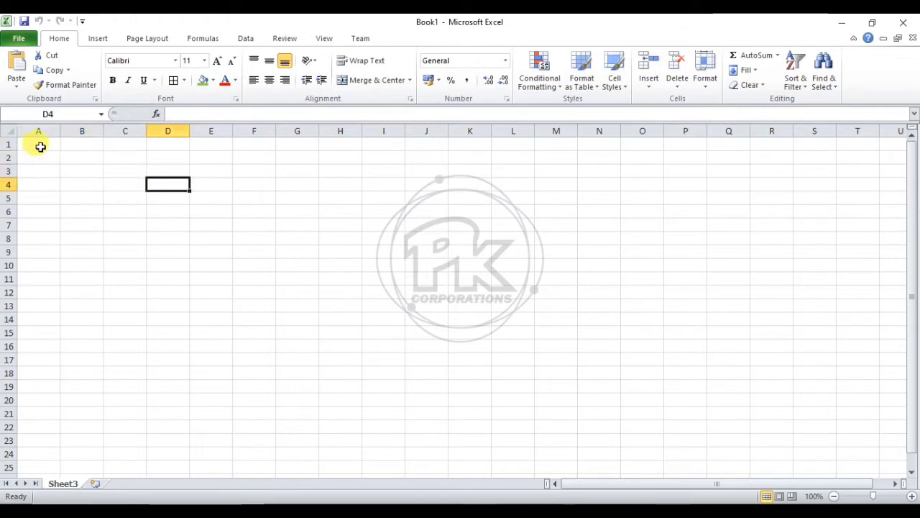
left_click_drag(41, 147, 111, 201)
left_click(176, 208)
left_click_drag(67, 158, 172, 225)
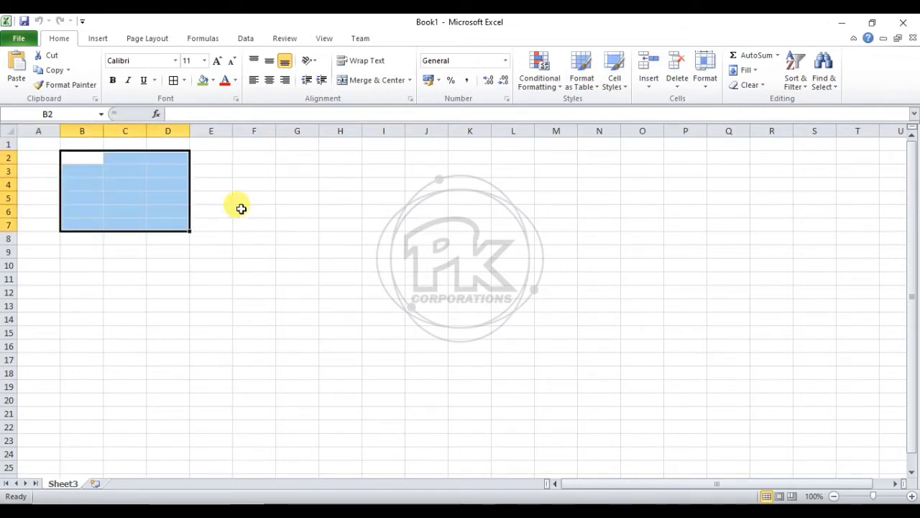
left_click(75, 158)
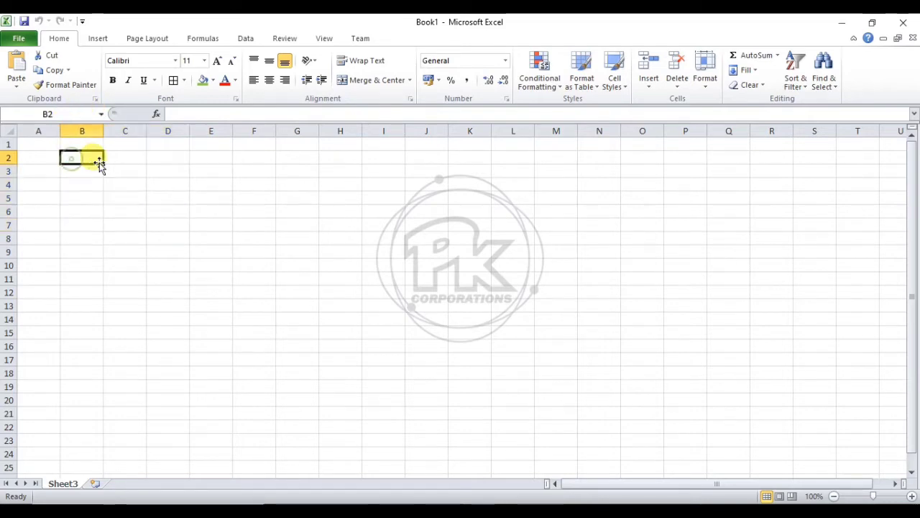
left_click(92, 169)
mouse_move(85, 158)
left_mouse_down()
mouse_move(119, 158)
mouse_move(125, 203)
mouse_move(157, 193)
mouse_move(151, 220)
mouse_move(148, 161)
mouse_move(156, 189)
mouse_move(154, 175)
mouse_move(90, 161)
left_mouse_up()
left_click(105, 205)
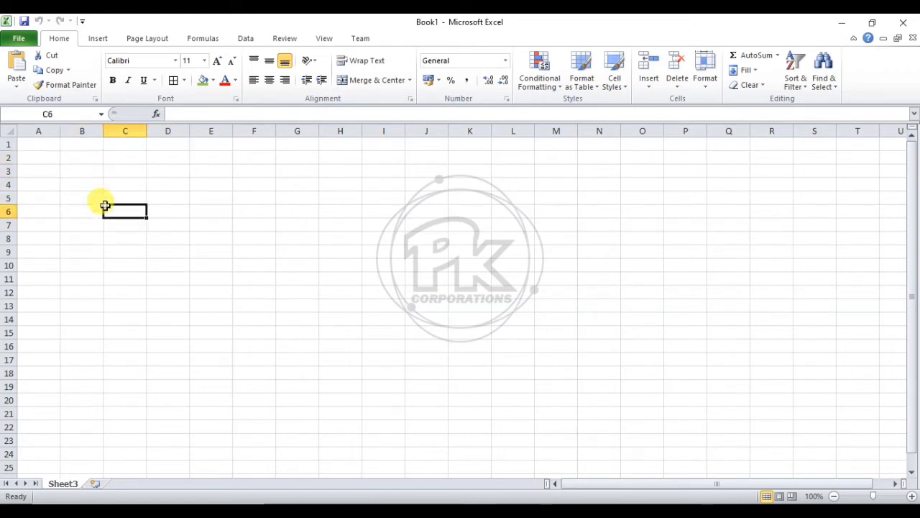
Add a new worksheet to the workbook and return to cell B2 on Sheet3.
left_click(80, 159)
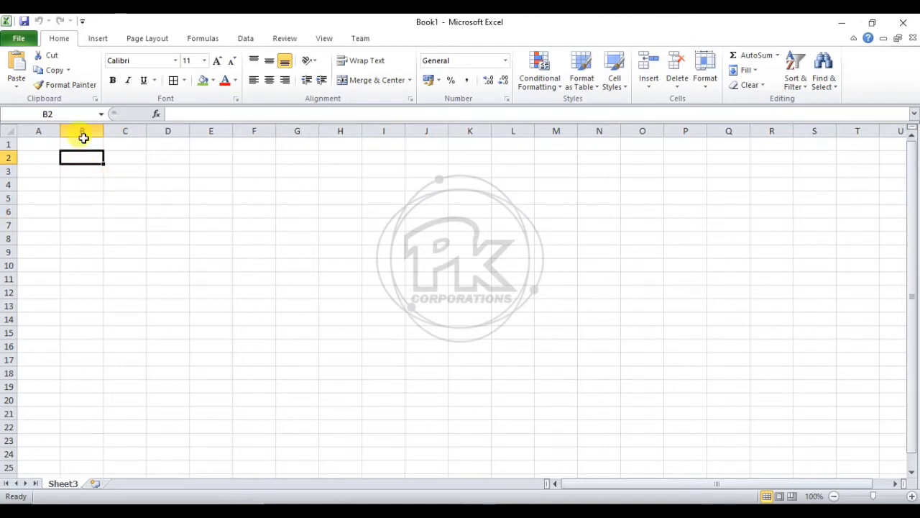
left_click(96, 484)
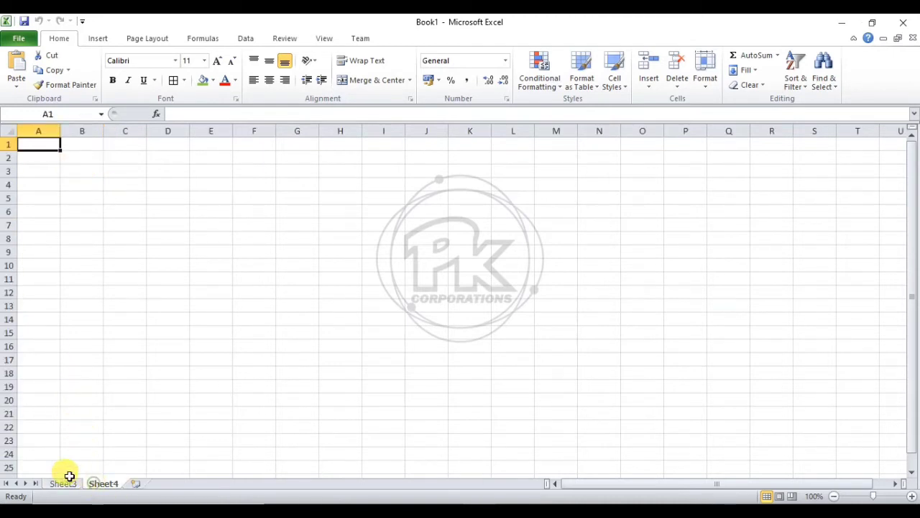
left_click(68, 484)
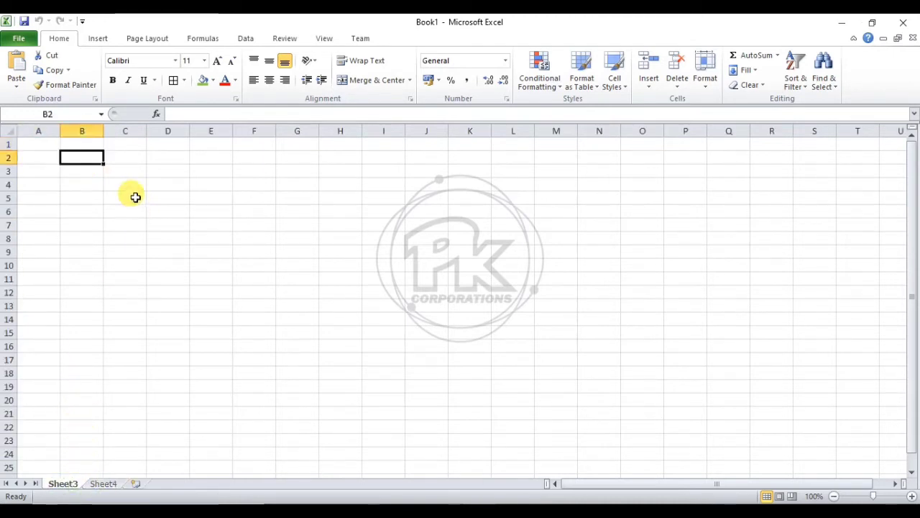
Enter the headers Nama in B2 and Jenis Kelamin in C2, and widen columns B and C.
type("Nama")
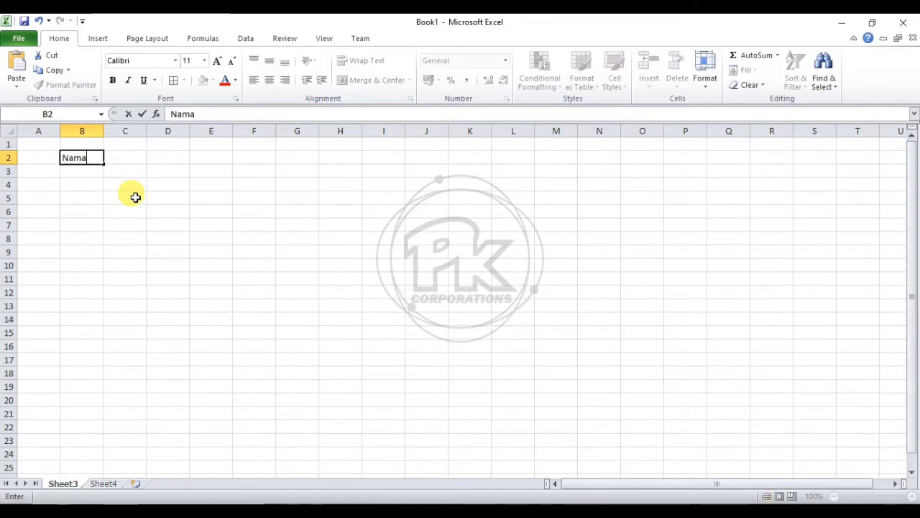
key("Tab")
type("Jeno")
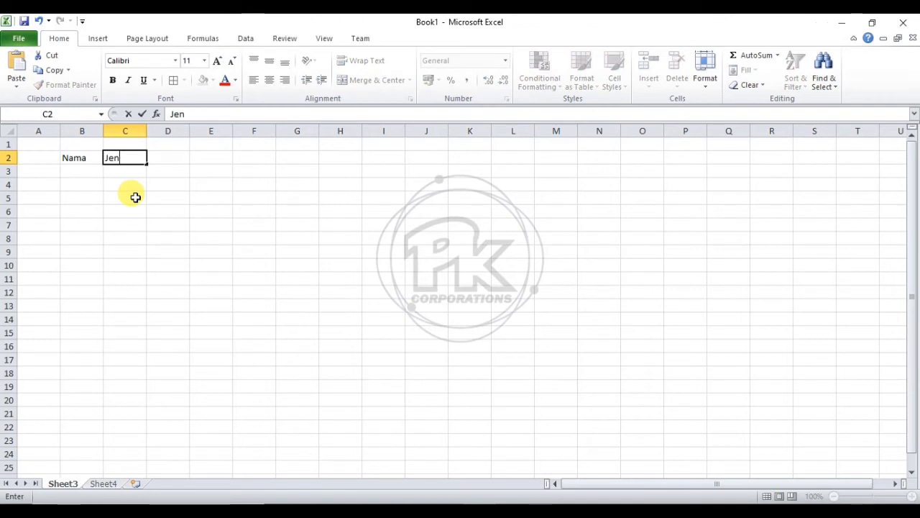
left_click(136, 197)
left_click_drag(146, 129, 199, 129)
left_click_drag(105, 131, 106, 132)
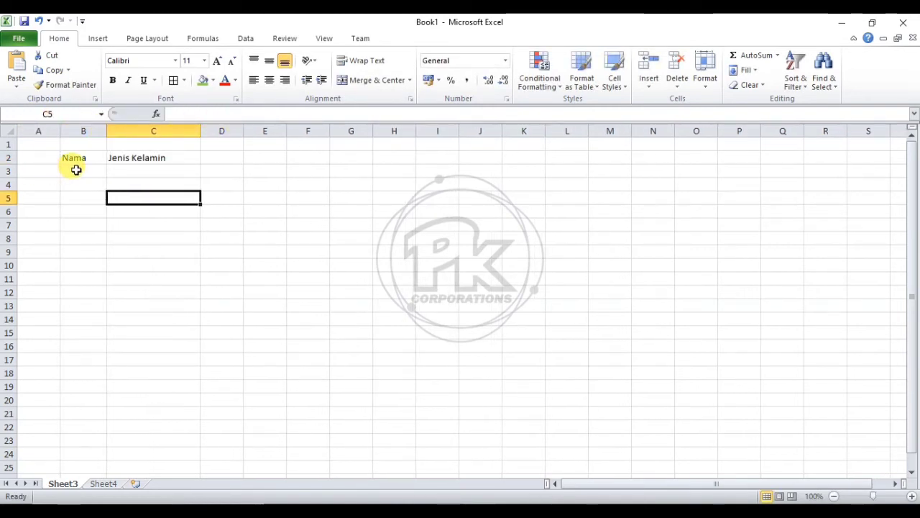
Apply all borders to B2:D7 and enter the header Nilai in D2.
left_click_drag(78, 159, 214, 225)
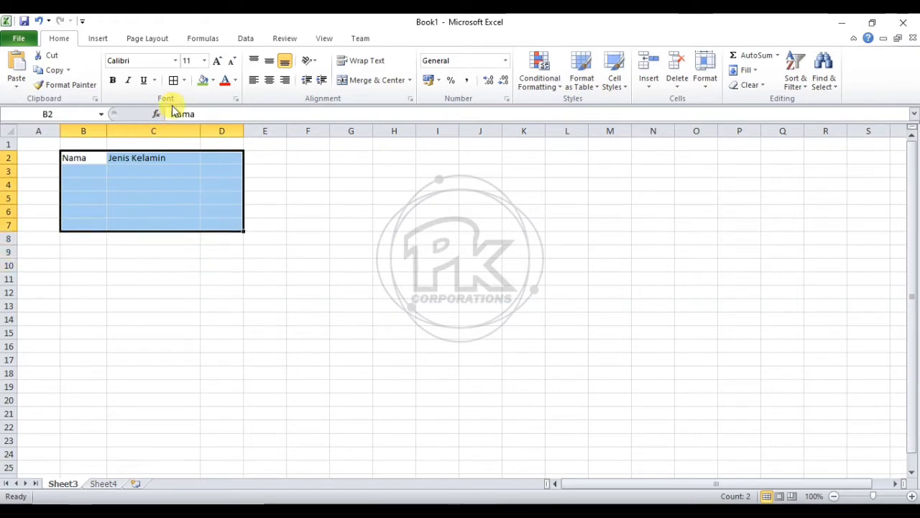
left_click(174, 79)
left_click(231, 164)
type("Nilai")
left_click(308, 184)
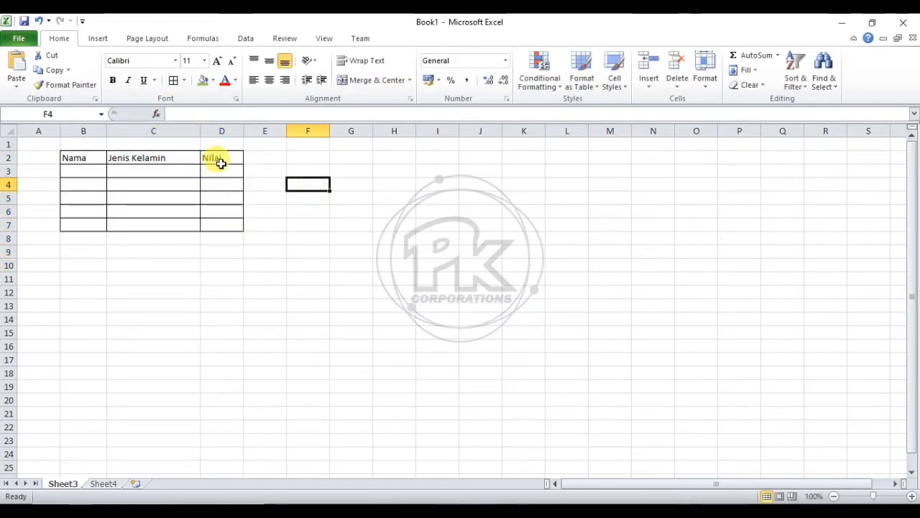
Fill the Nilai column D3:D7 with the scores 90, 80, 70, 60 and 90.
left_click(222, 170)
type("90")
key("Return")
type("80")
key("Return")
type("70")
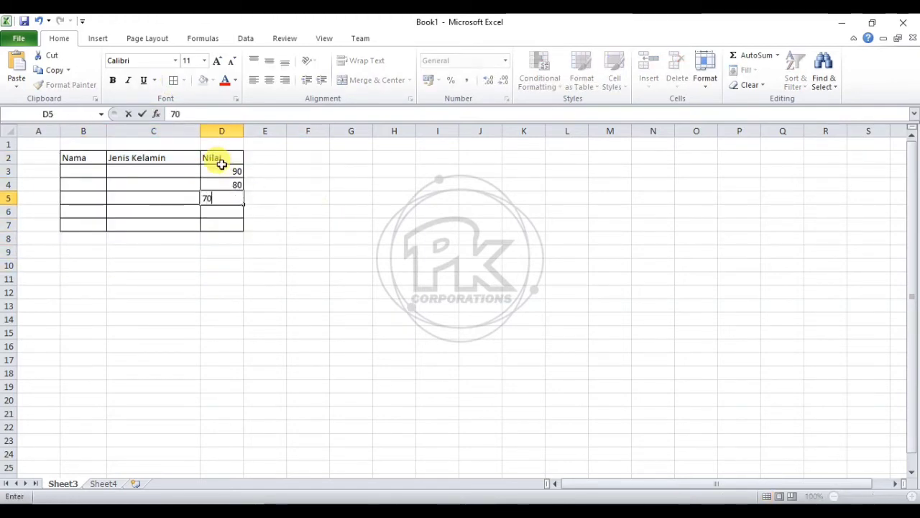
key("Return")
type("60")
key("Return")
type("90")
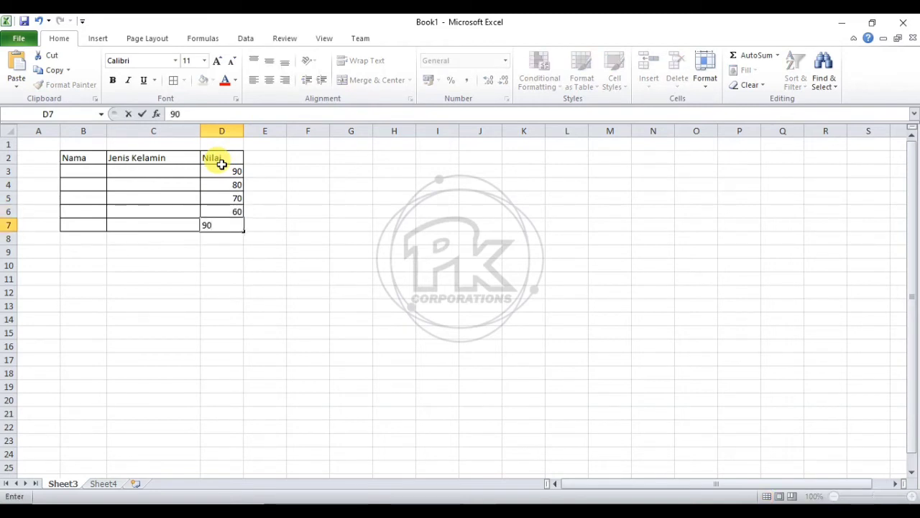
left_click(351, 279)
Enter Laki - Laki in the Jenis Kelamin cells C3, C5 and C6.
left_click(162, 170)
type("K")
type("Laki - Laki")
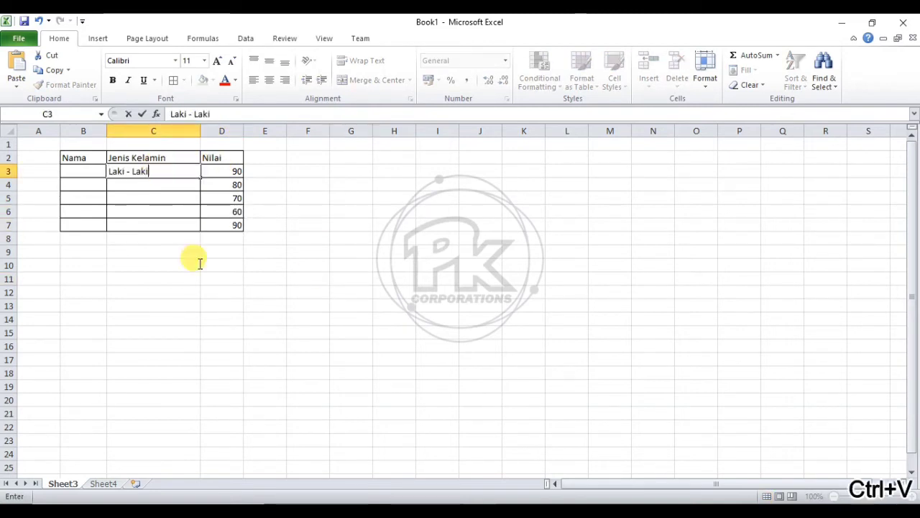
left_click(183, 305)
left_click(155, 196)
type("Laki - Laki")
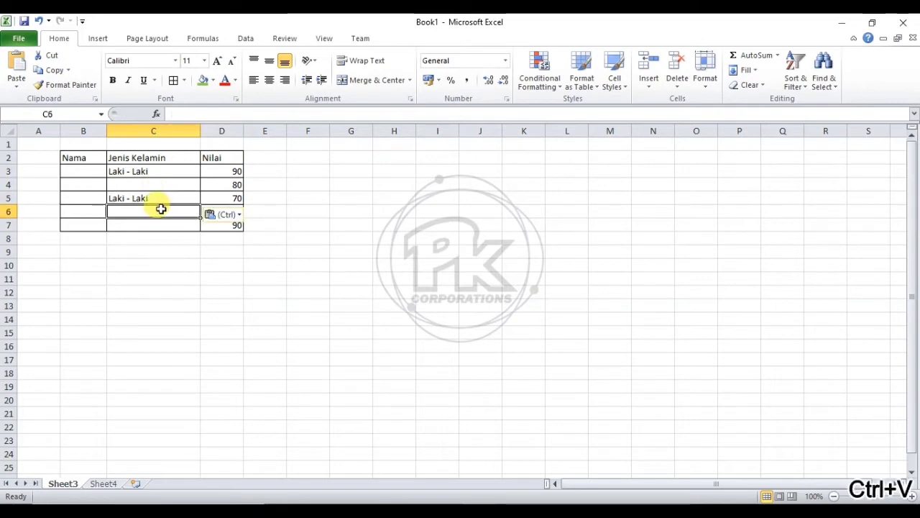
left_click(156, 212)
type("Laki - Laki")
left_click(153, 266)
Enter Perempuan in the Jenis Kelamin cells C4 and C7.
left_click(159, 185)
type("Perempuan")
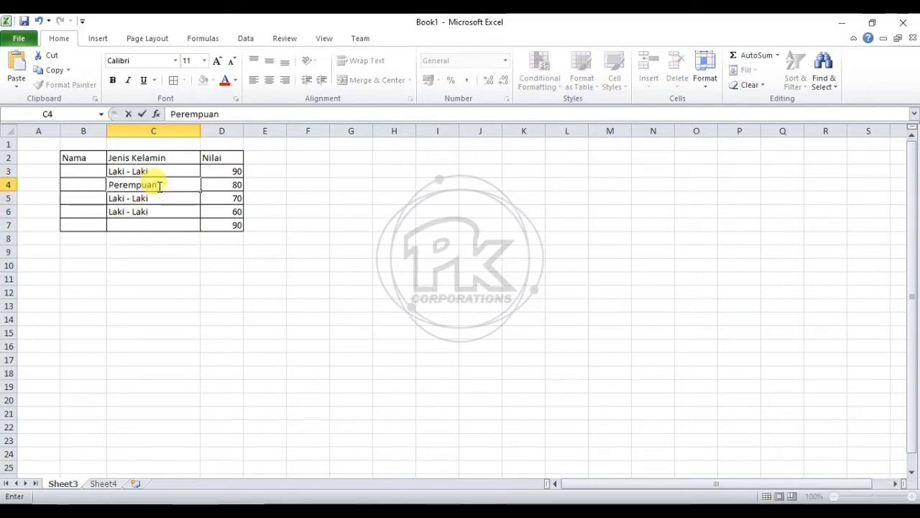
key("Return")
key("Down")
key("Down")
type("Peremp")
Fill the Nama column B3:B7 with a sample first name for each row, working upwards from B7.
key("Left")
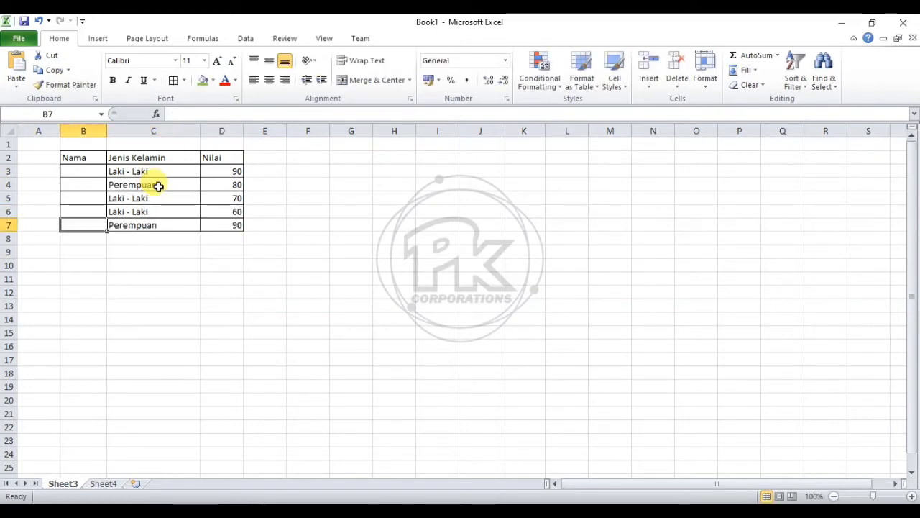
type("Siti")
key("Up")
type("Ahmad")
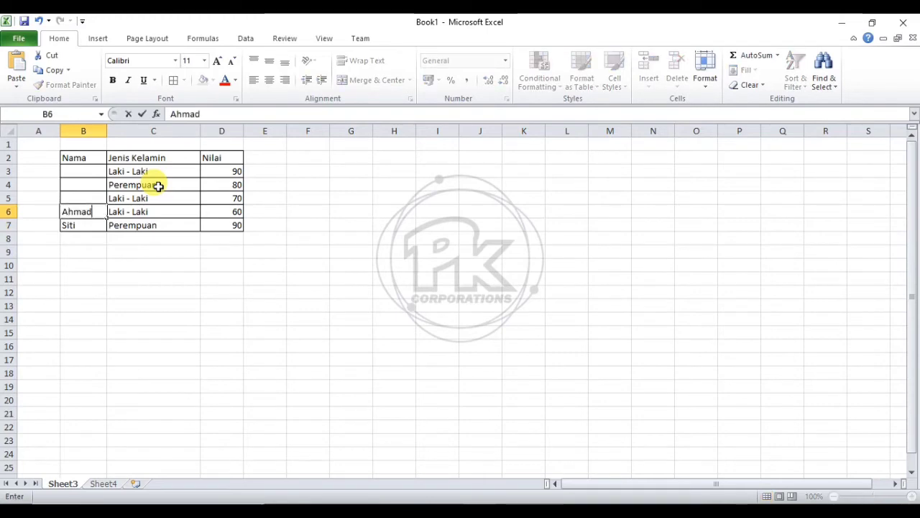
key("Up")
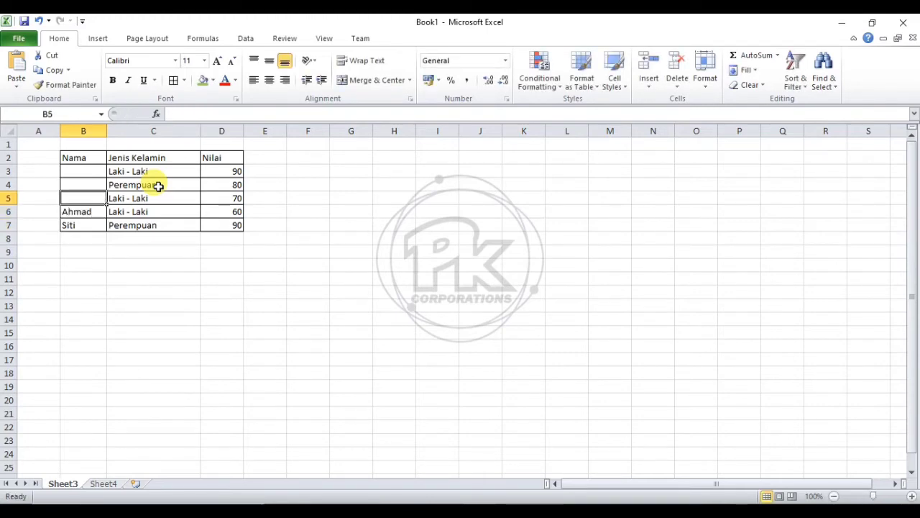
type("Rick")
key("Up")
key("Down")
type("R")
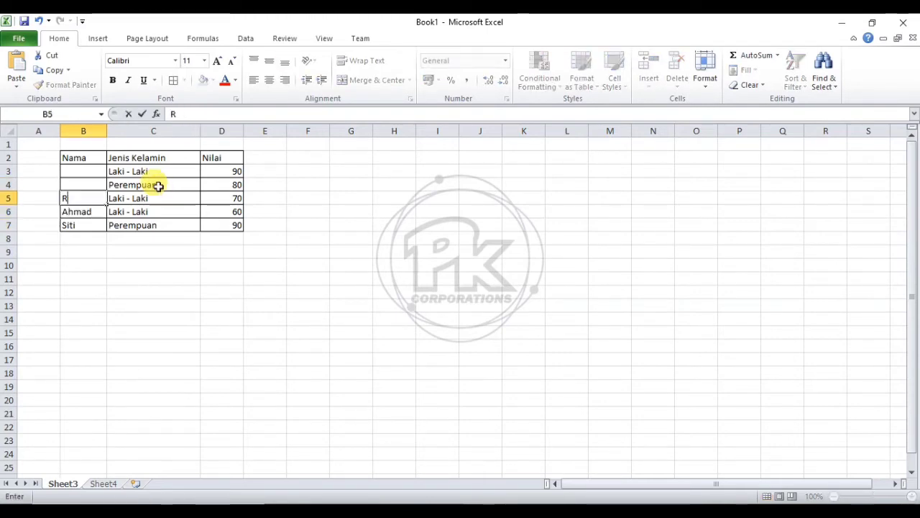
key("Up")
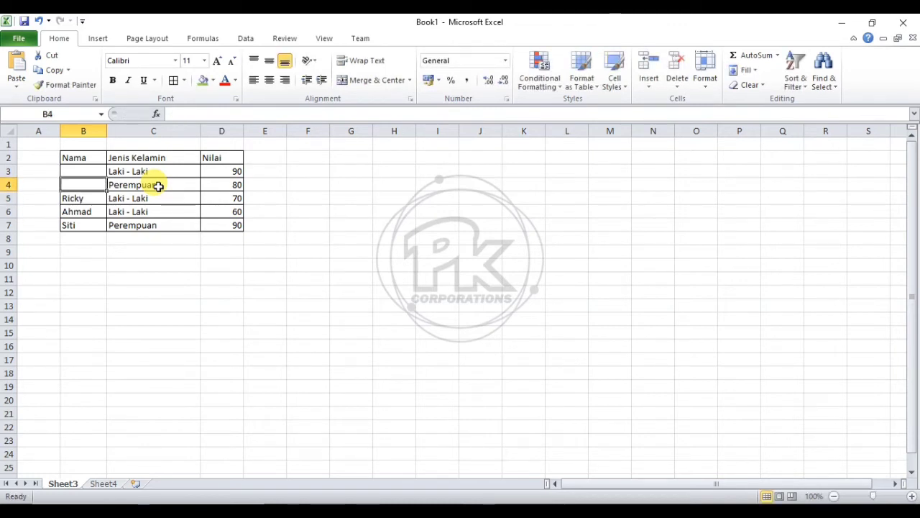
type("Elis")
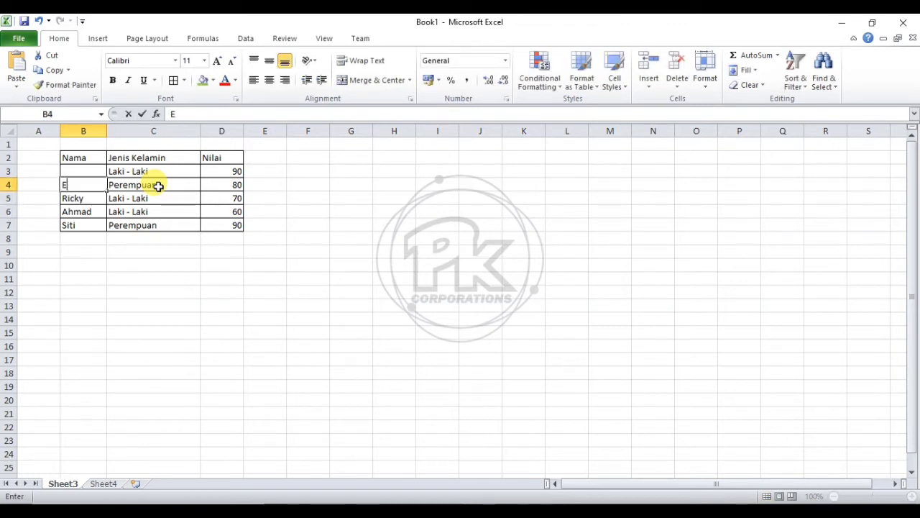
key("Up")
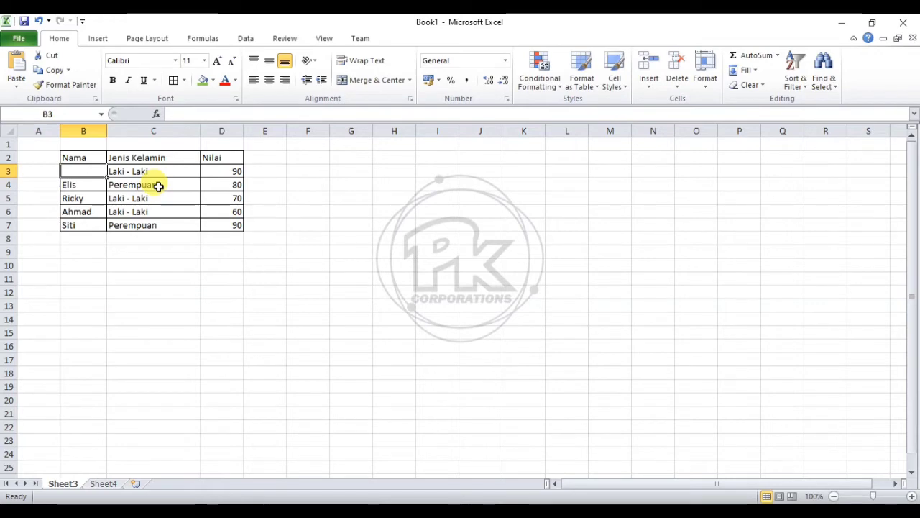
type("Burhan")
left_click(153, 279)
Fill the header row B2:D2 with yellow.
left_click_drag(74, 157, 221, 158)
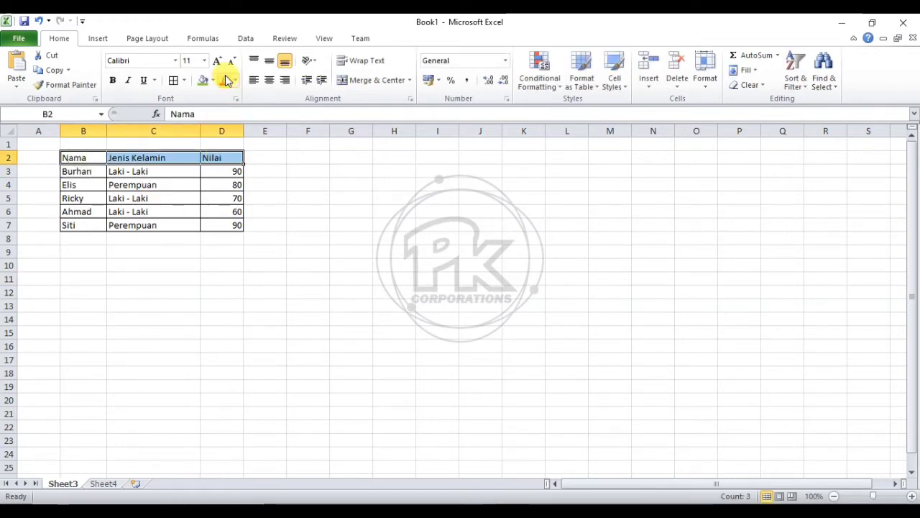
left_click(213, 79)
left_click(144, 180)
left_click(261, 356)
Enter the label Total Nilai Laki Laki in C9 below the table.
left_click_drag(155, 252, 239, 268)
left_click(260, 292)
left_click(169, 251)
type("Total Nilai Laki L")
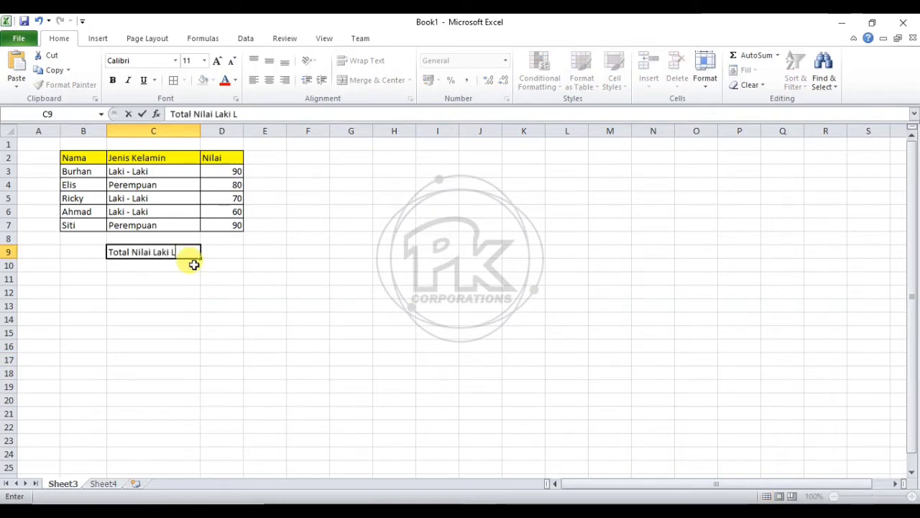
type("aki")
key("Return")
Enter the label Total Nilai Perempuan in C10, reusing the text of the label above.
type("T")
key("Tab")
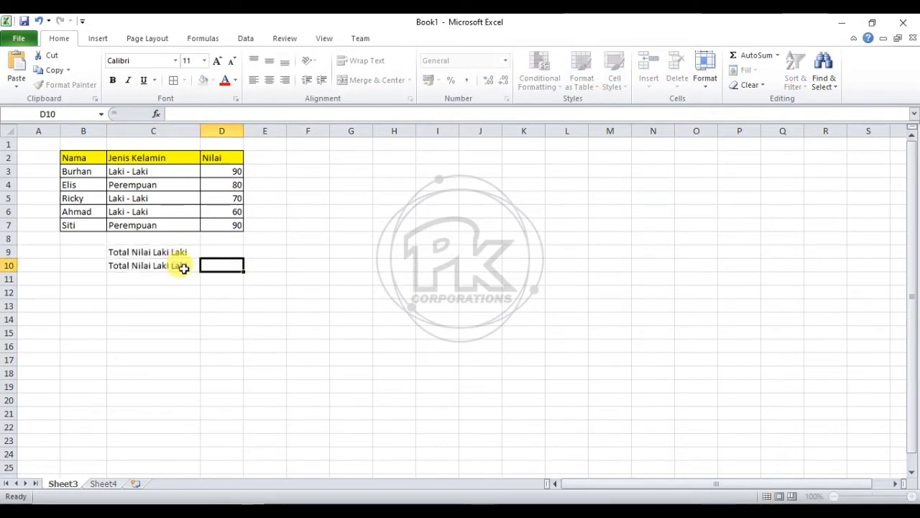
left_click(184, 267)
left_click_drag(248, 113, 195, 114)
type("Perempuan")
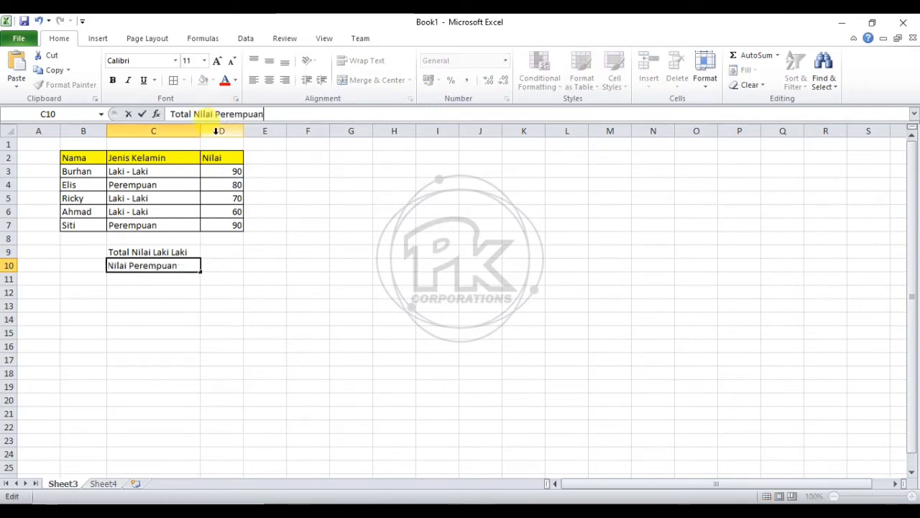
left_click(257, 278)
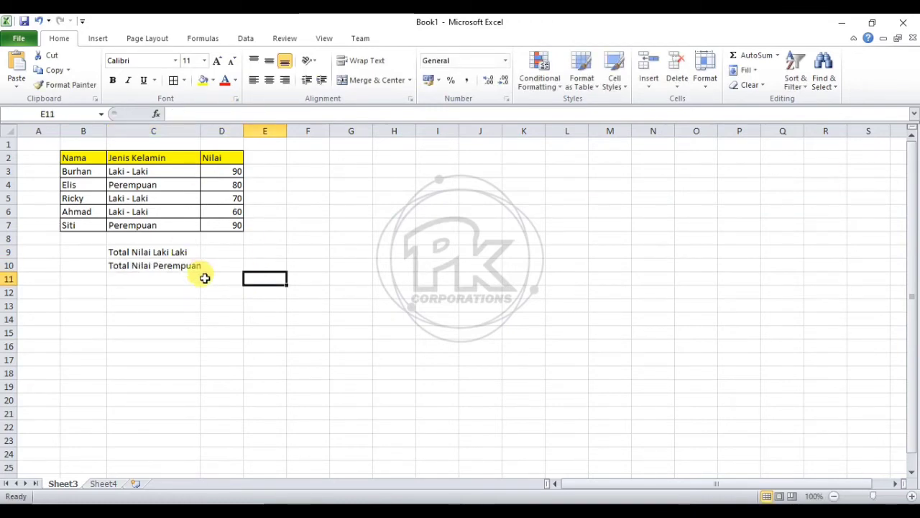
Apply all borders to the result cells D9 and D10 beside the total labels.
left_click(222, 329)
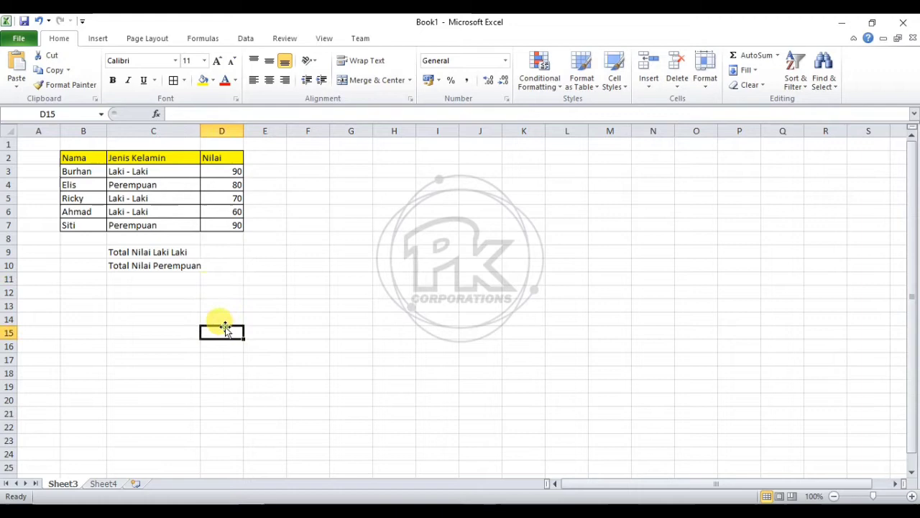
left_click(216, 284)
left_click(211, 252)
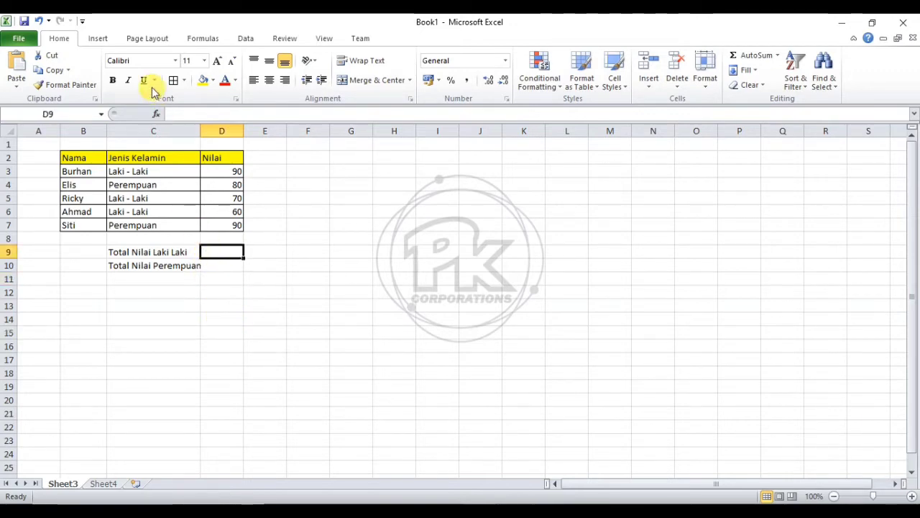
left_click(224, 271)
left_click(174, 79)
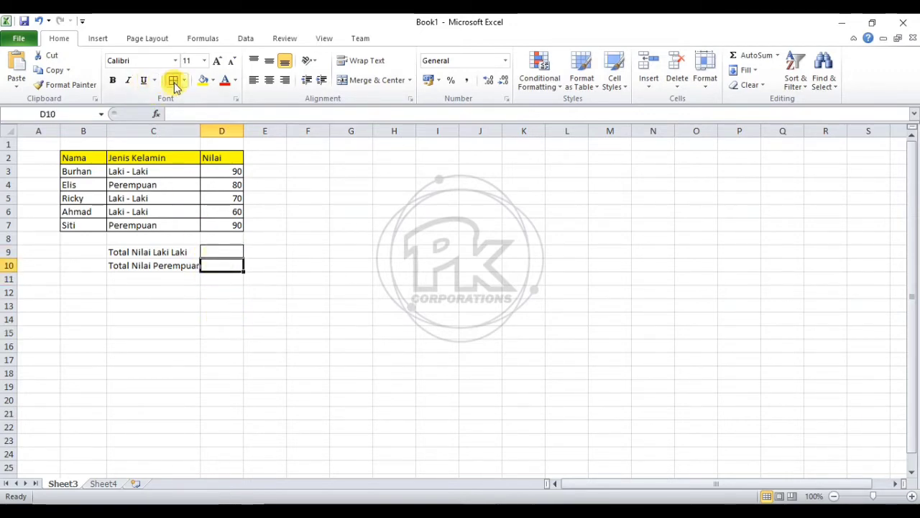
left_click(232, 305)
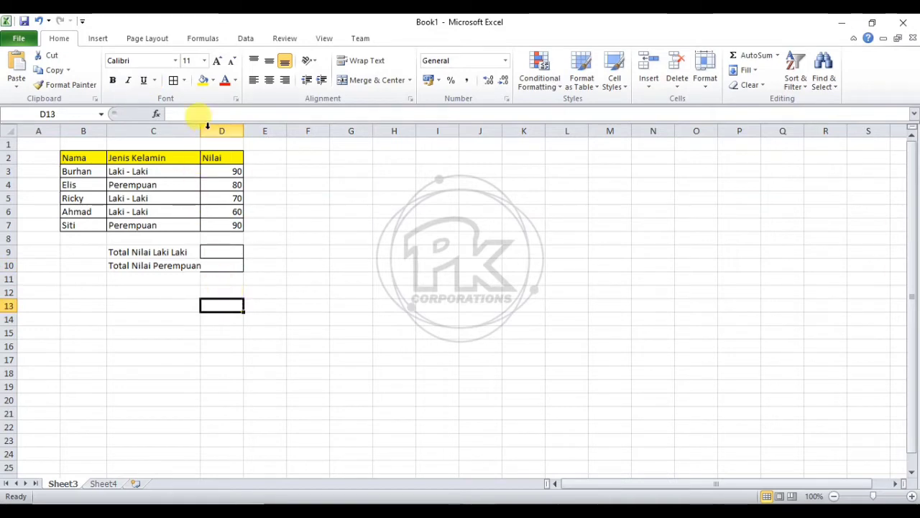
Widen column C slightly so the Total Nilai Perempuan label fits inside its cell.
left_click_drag(201, 131, 209, 131)
left_click(249, 290)
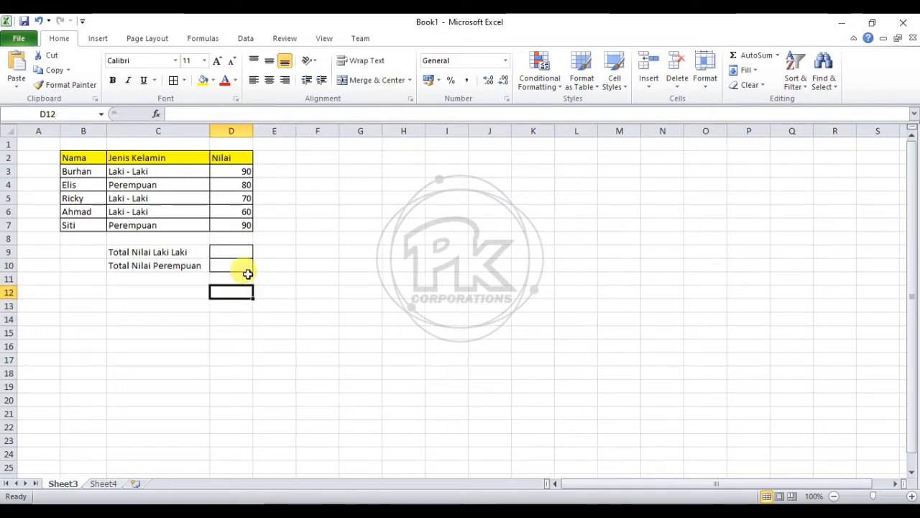
left_click(298, 262)
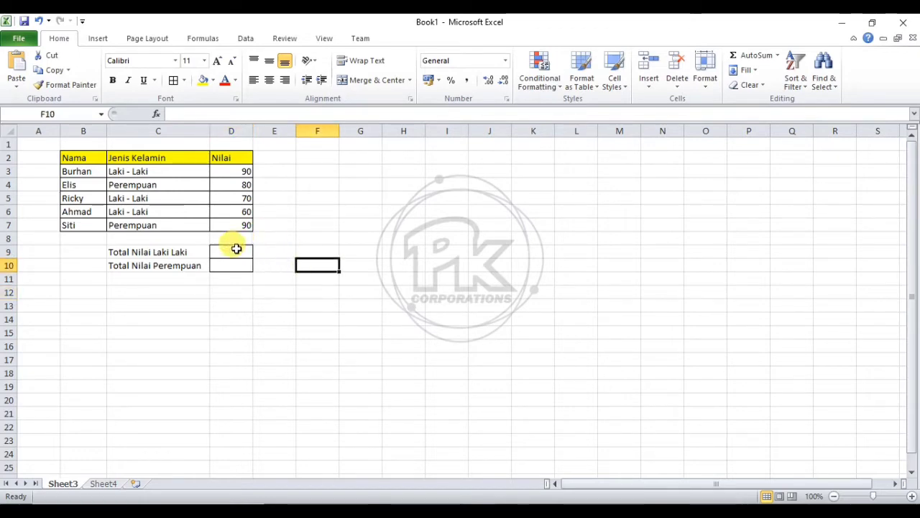
left_click(238, 251)
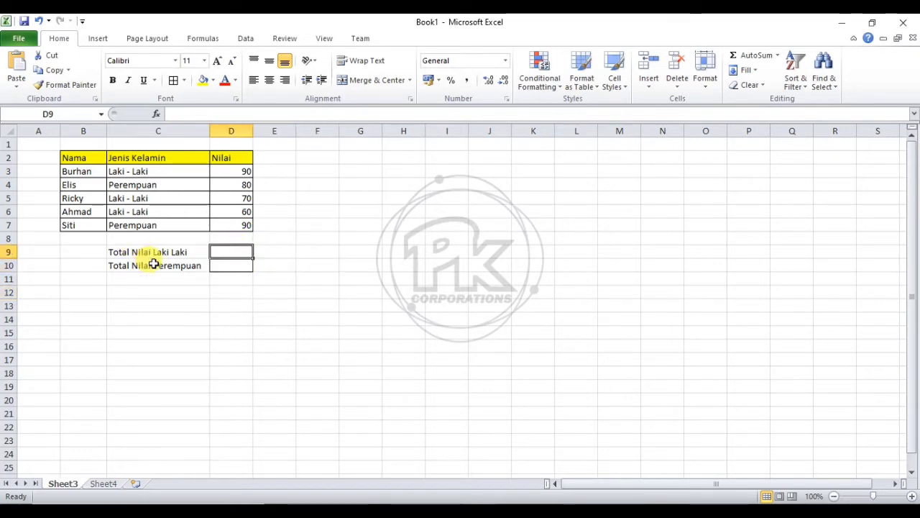
left_click_drag(145, 255, 225, 252)
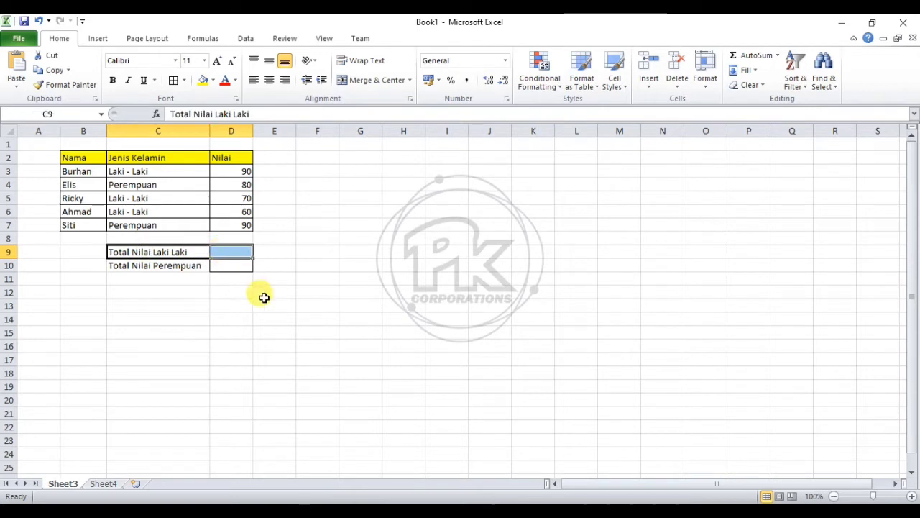
left_click(263, 296)
Enter =SUMIF(C3:C7;"Laki - Laki";D3:D7) in D9 to total the male scores.
left_click(226, 249)
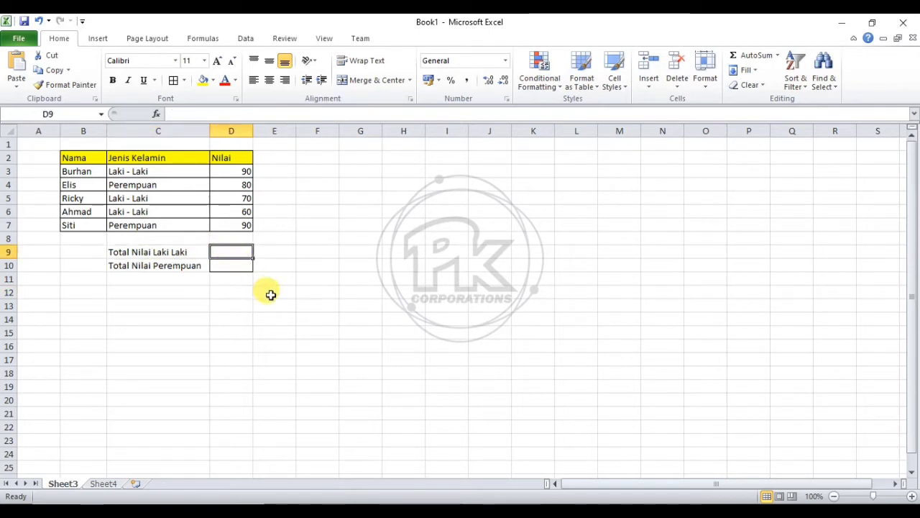
type("=SUM")
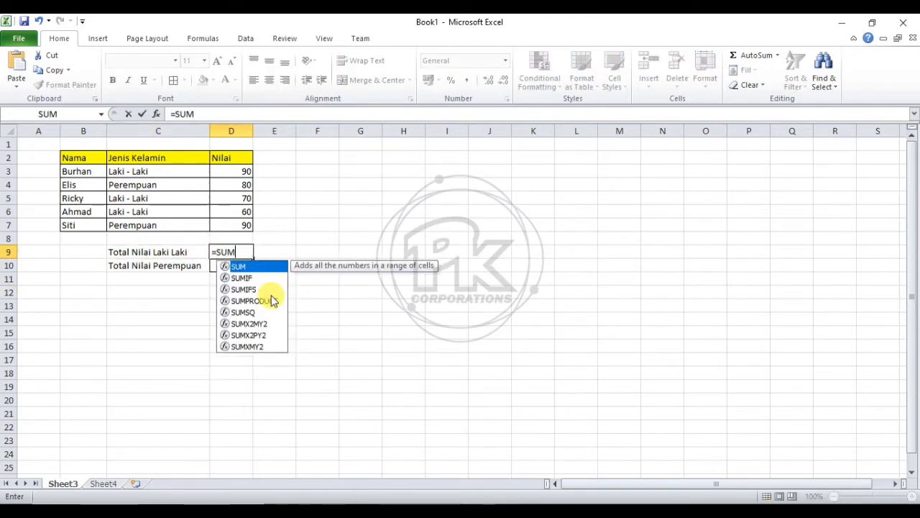
type("IF(")
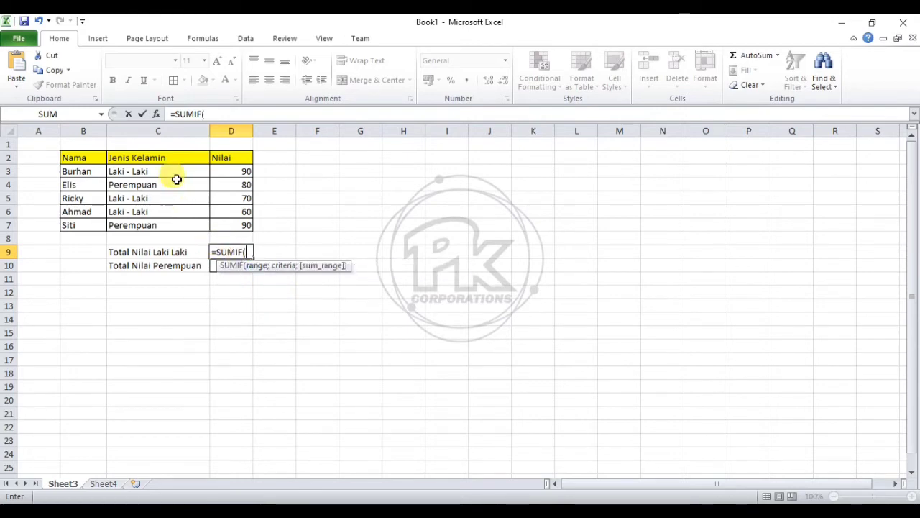
left_click_drag(176, 171, 174, 226)
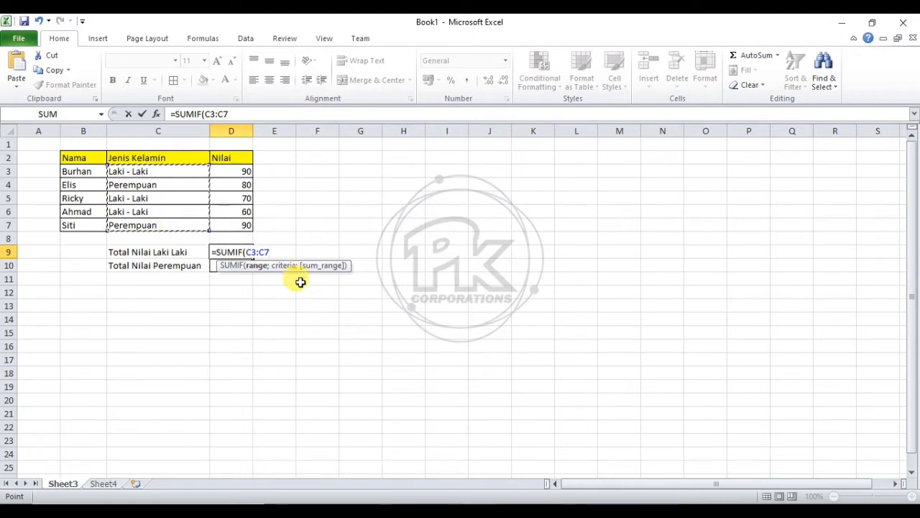
type(";")
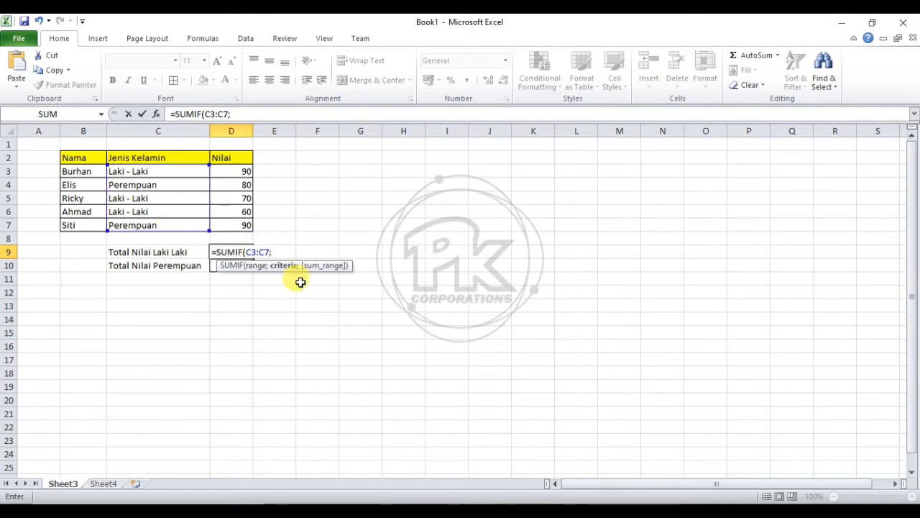
type("\"Laki - Laki\";")
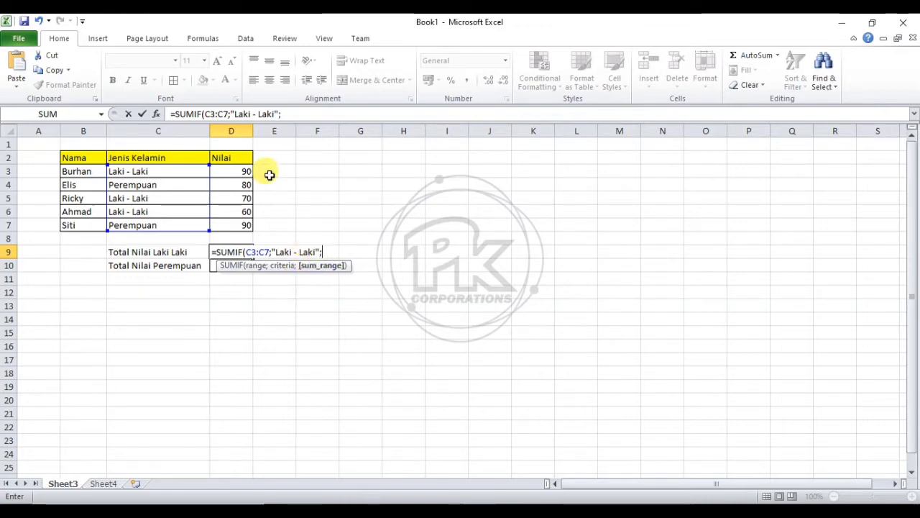
left_click_drag(241, 170, 240, 226)
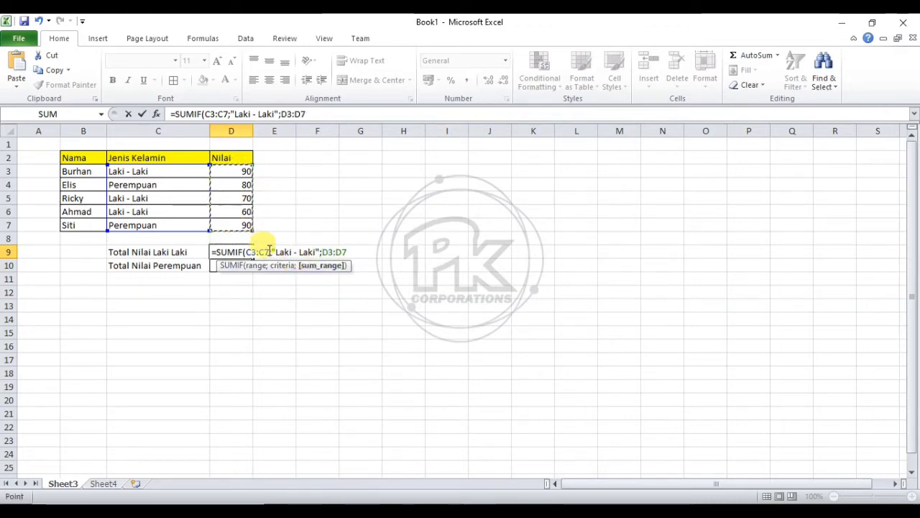
type(")")
key("Return")
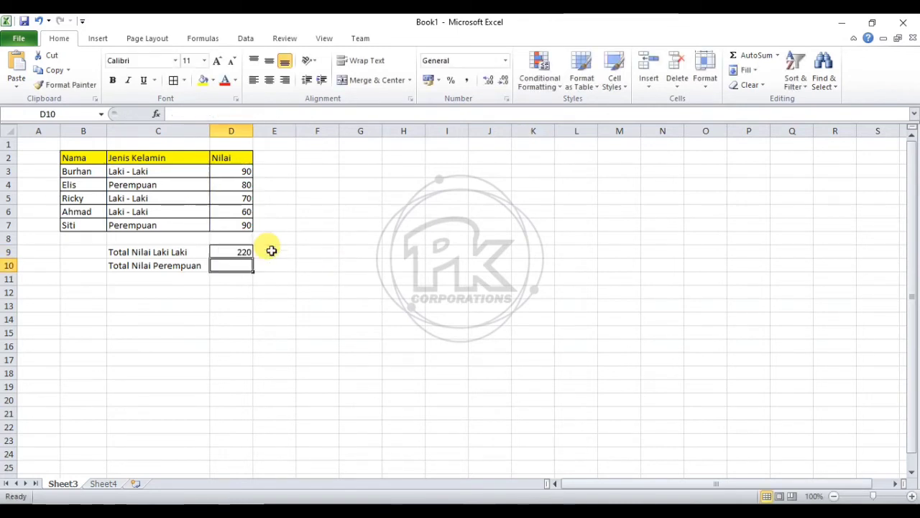
Check the D9 total by selecting the Laki - Laki scores D6, D5 and D3 together.
left_click(239, 251)
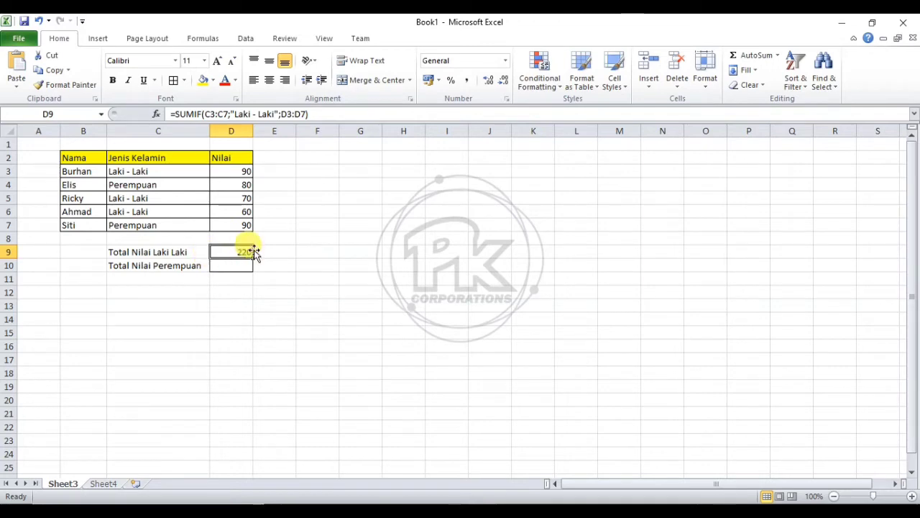
left_click(300, 264)
left_click(245, 214)
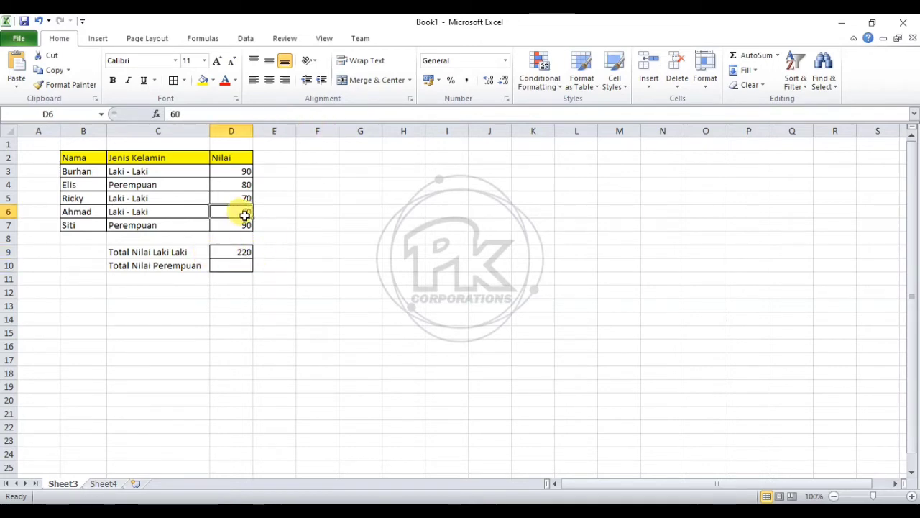
left_click_drag(245, 201, 244, 170)
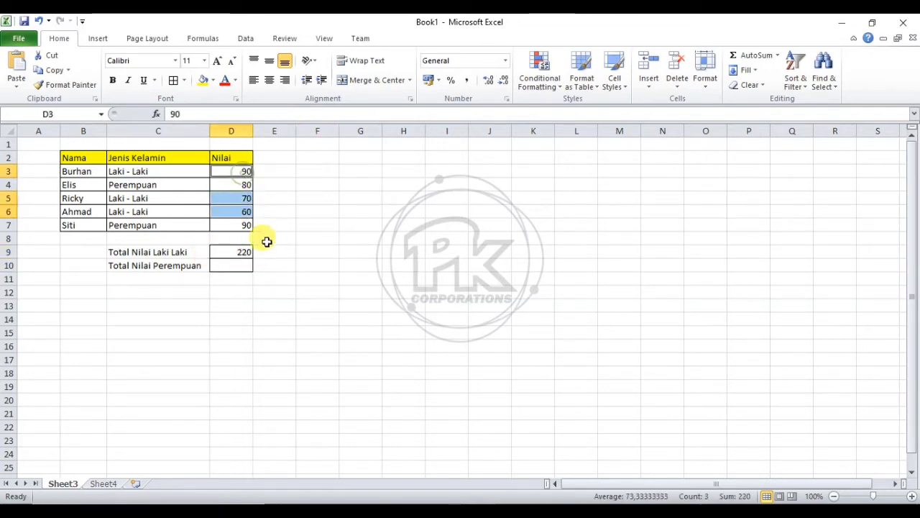
left_click(279, 201)
left_click(220, 263)
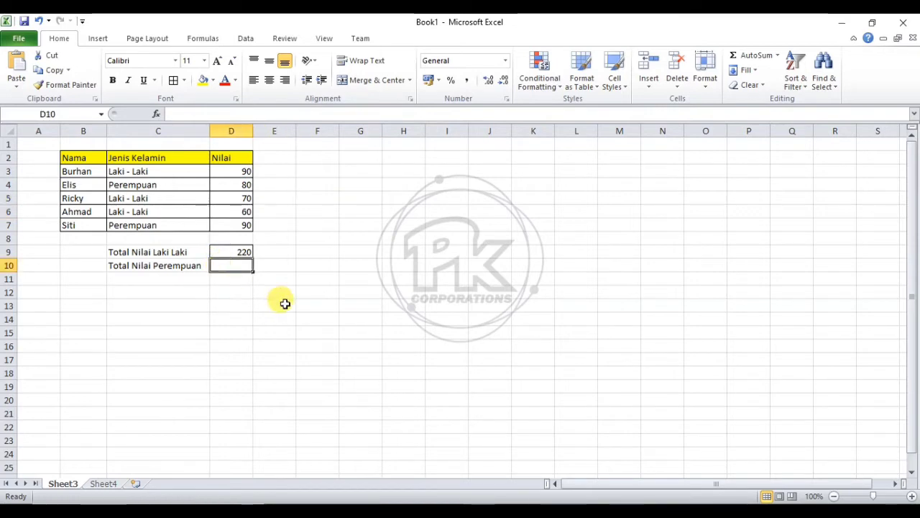
Copy the D9 formula text into D10 and change its criterion to "Perempuan", giving =SUMIF(C3:C7;"Perempuan";D3:D7).
left_click(248, 252)
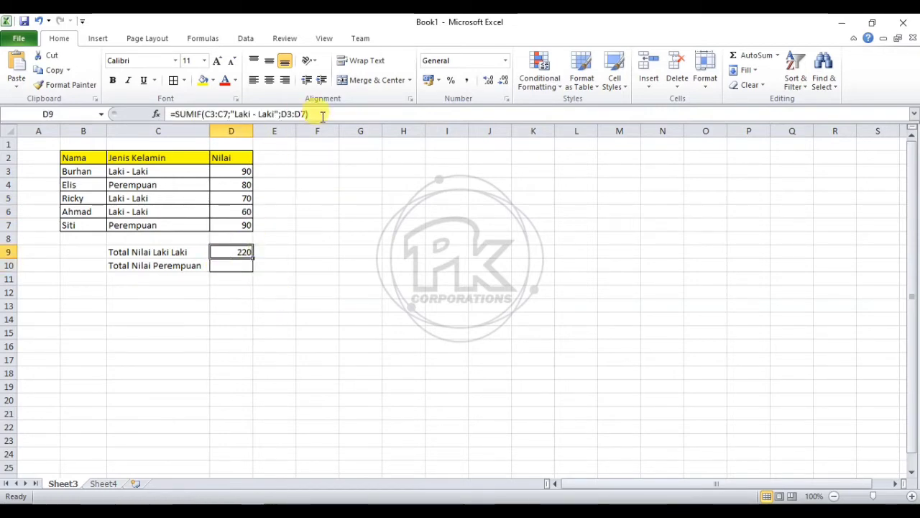
left_click_drag(321, 115, 154, 113)
key("ctrl+c")
key("Return")
key("ctrl+v")
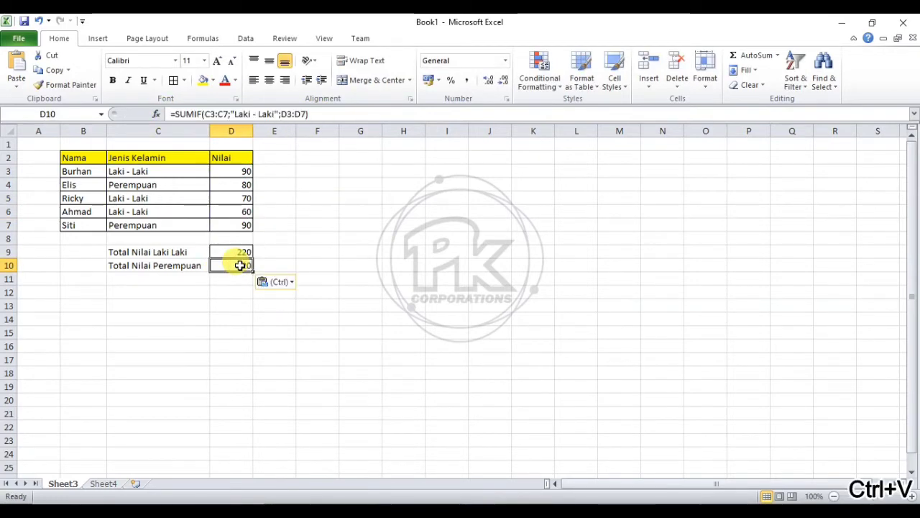
left_click(237, 113)
left_click_drag(235, 113, 284, 114)
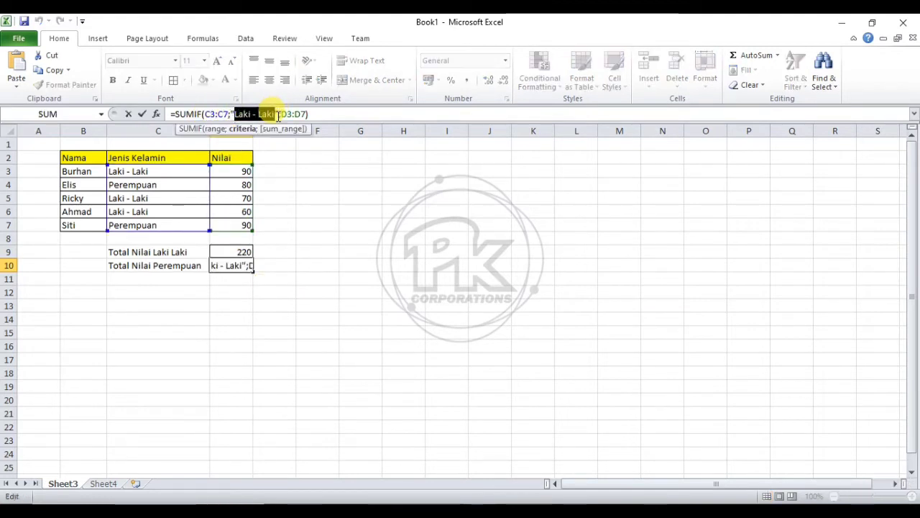
type("Perempuan")
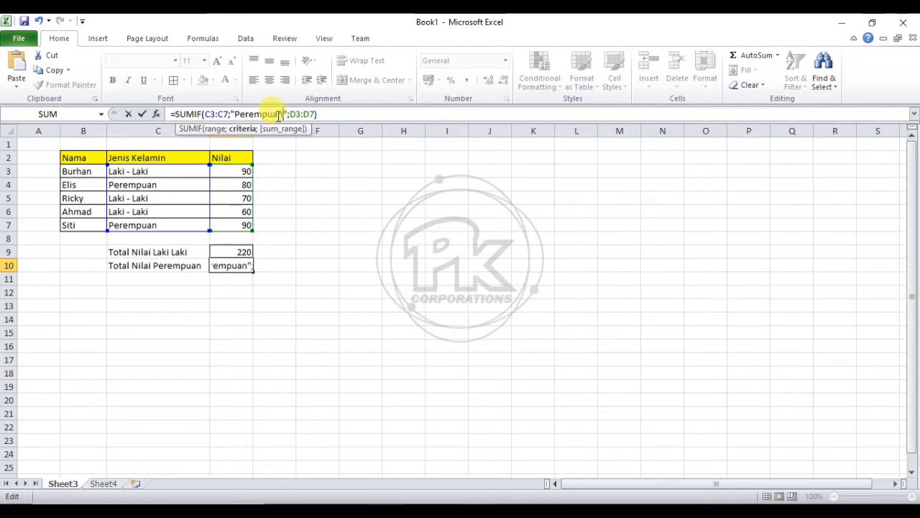
left_click(302, 238)
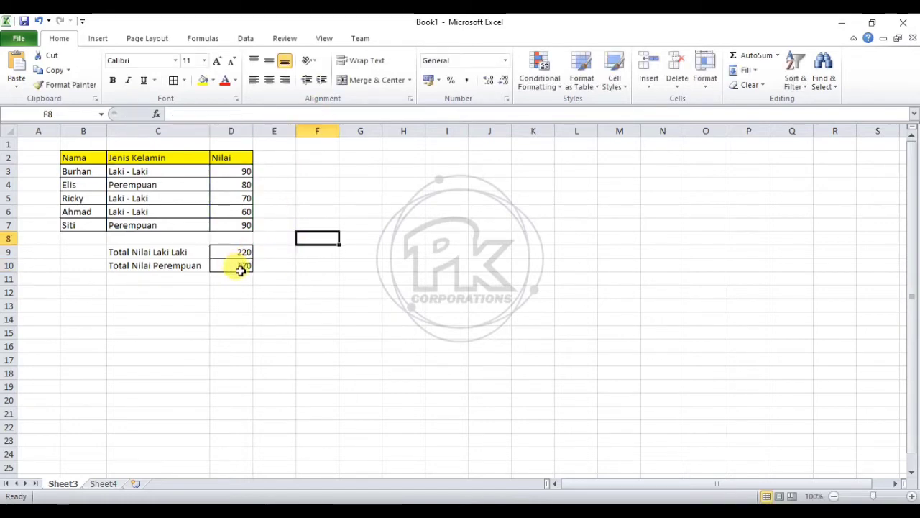
Check the D10 total against the Perempuan scores D7 and D4, and review both SUMIF formulas.
left_click(238, 223)
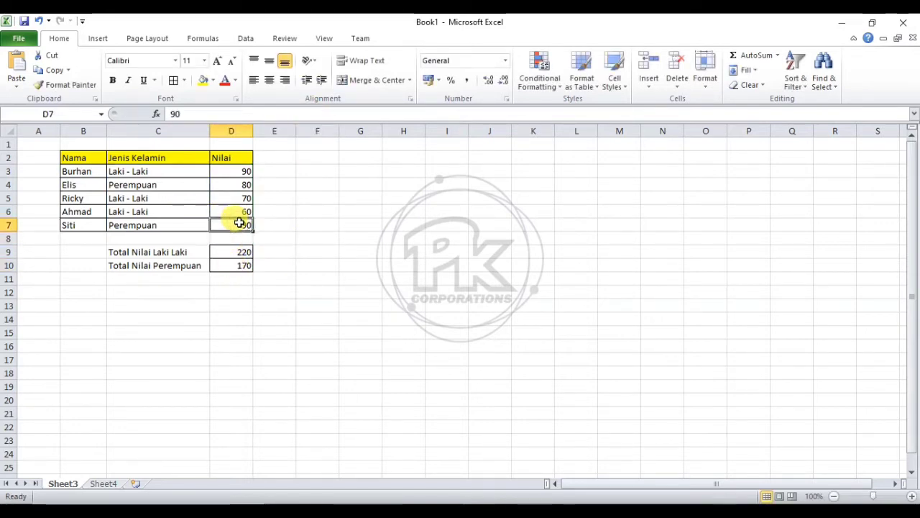
left_click(245, 184, "ctrl")
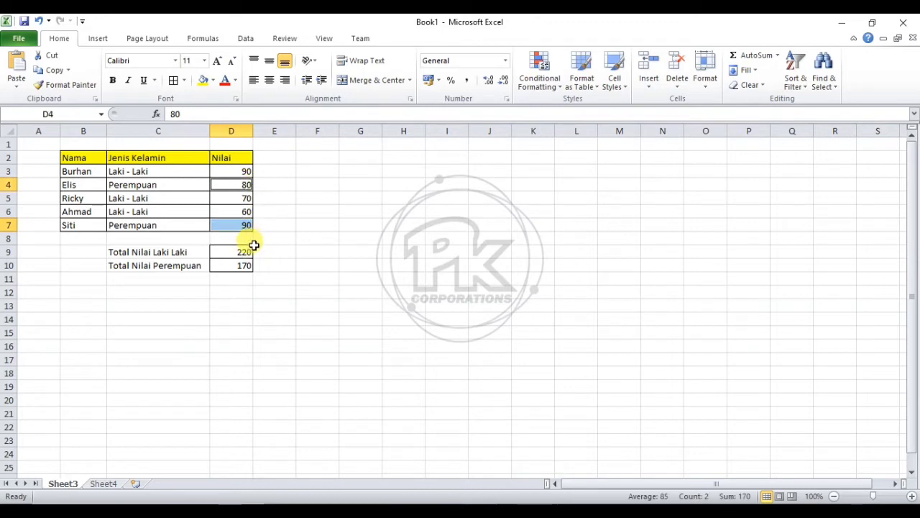
left_click(267, 282)
left_click(240, 265)
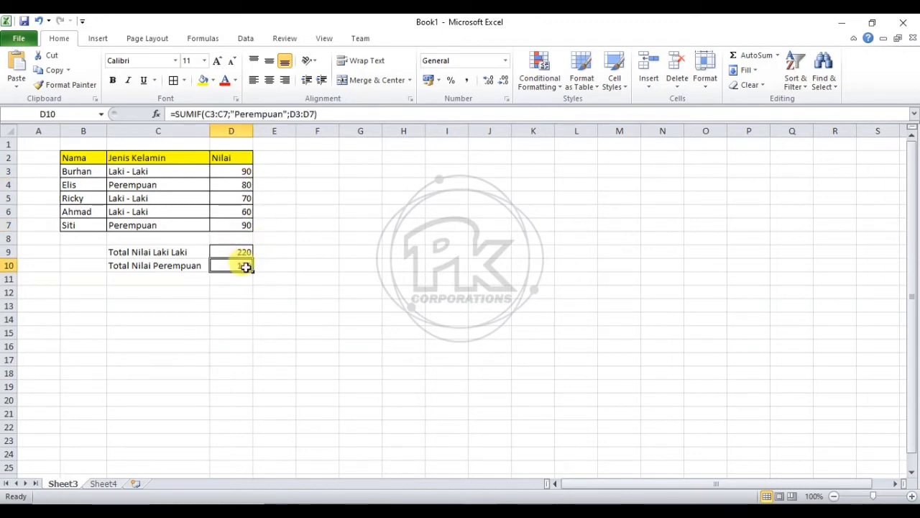
left_click(270, 305)
left_click(237, 253)
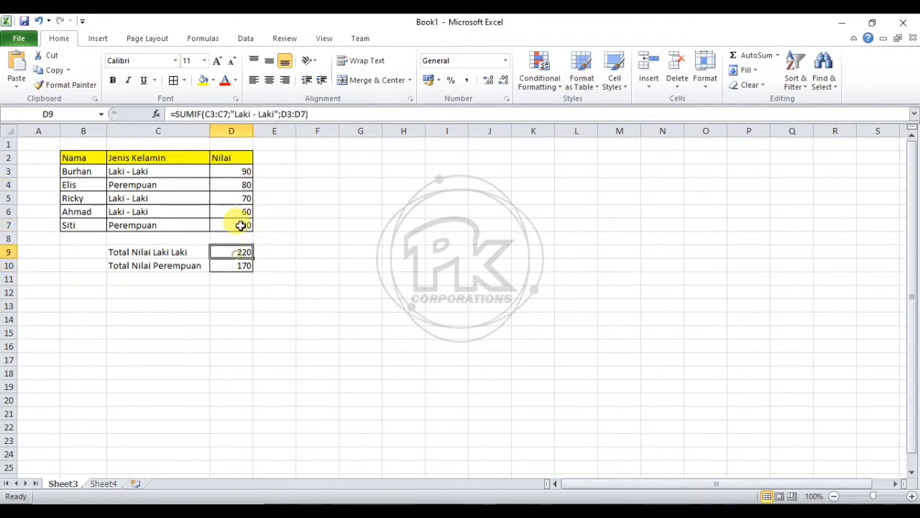
left_click_drag(240, 225, 236, 181)
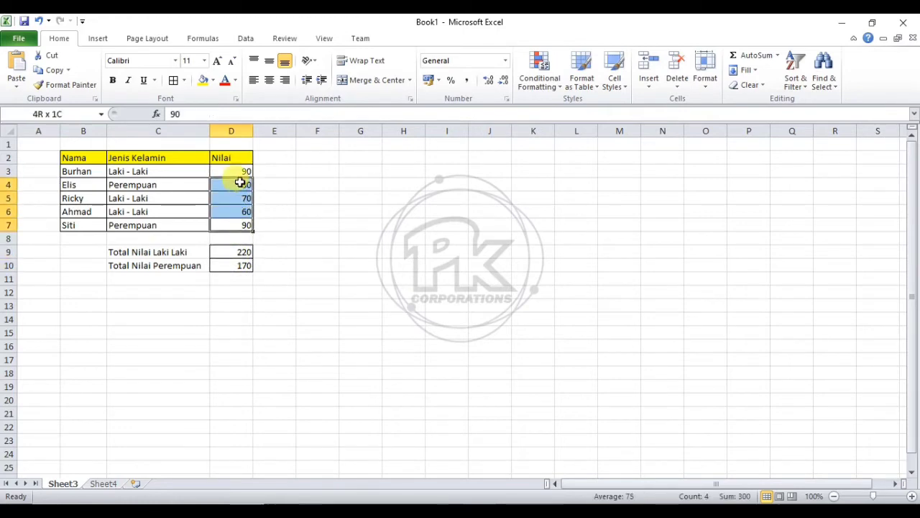
left_click(341, 247)
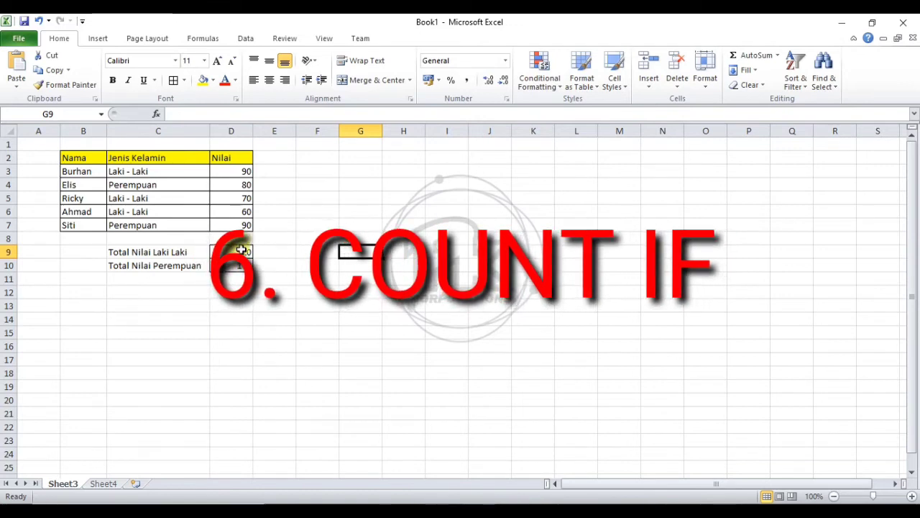
Delete the Sheet3 worksheet and its data permanently.
right_click(71, 483)
left_click(133, 352)
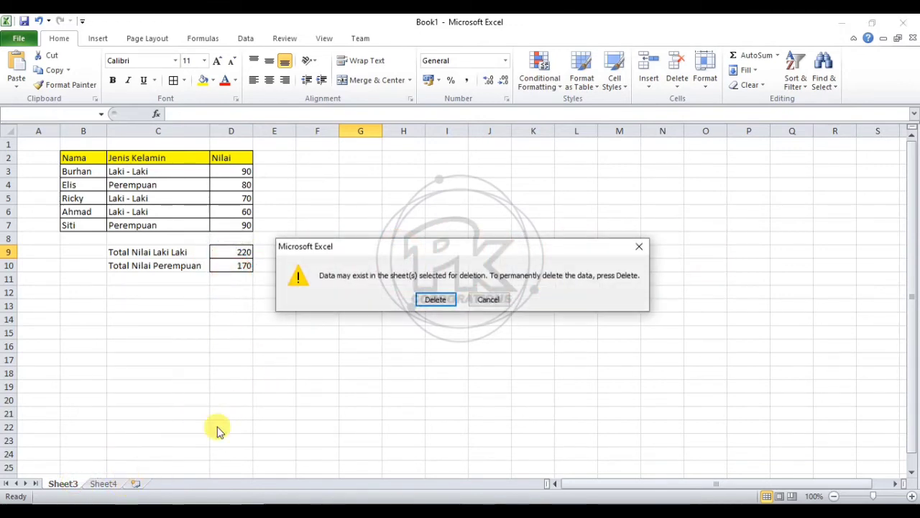
left_click(435, 299)
Add two new worksheets after Sheet4 and return to Sheet4.
left_click(92, 483)
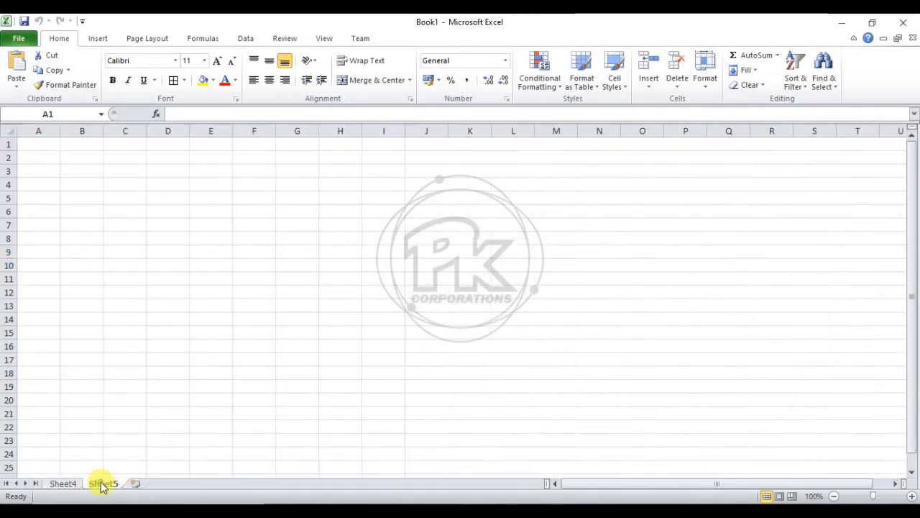
left_click(136, 483)
left_click(66, 484)
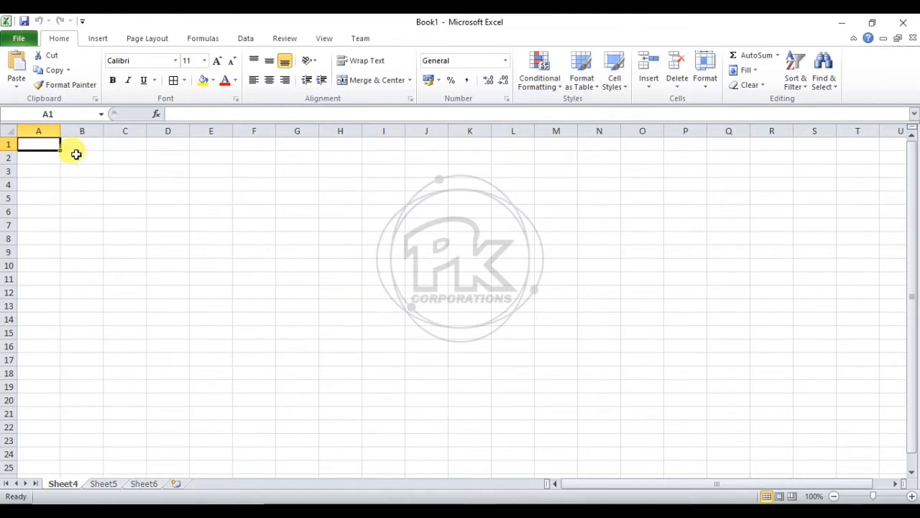
Enter the table headers Nama, Jenis Kelamin and Nilai in cells B2, C2 and D2.
mouse_move(76, 154)
left_mouse_down()
mouse_move(102, 157)
mouse_move(115, 187)
mouse_move(154, 228)
mouse_move(95, 156)
left_mouse_up()
type("Nama")
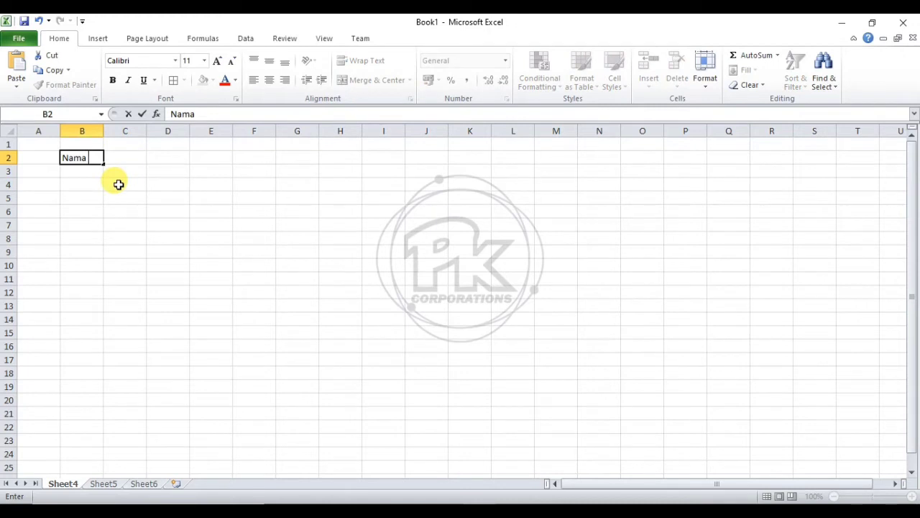
key("Tab")
type("Jenis")
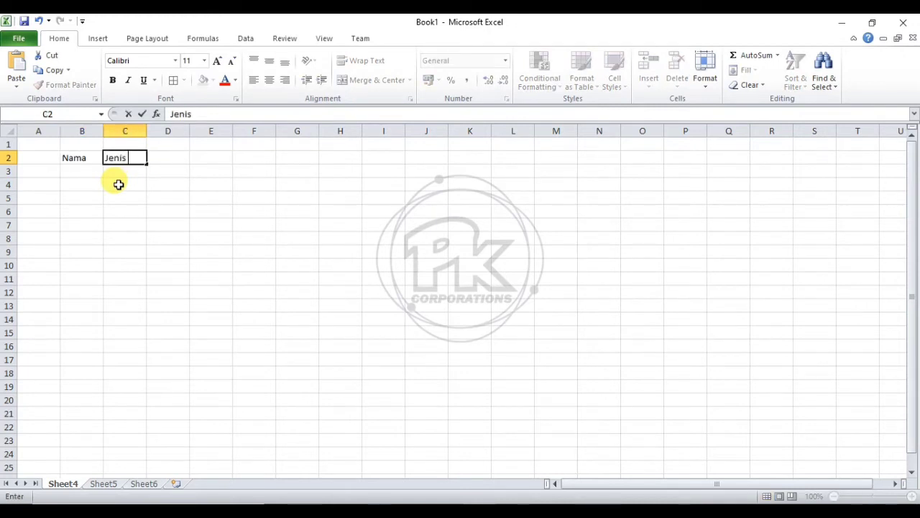
key("Return")
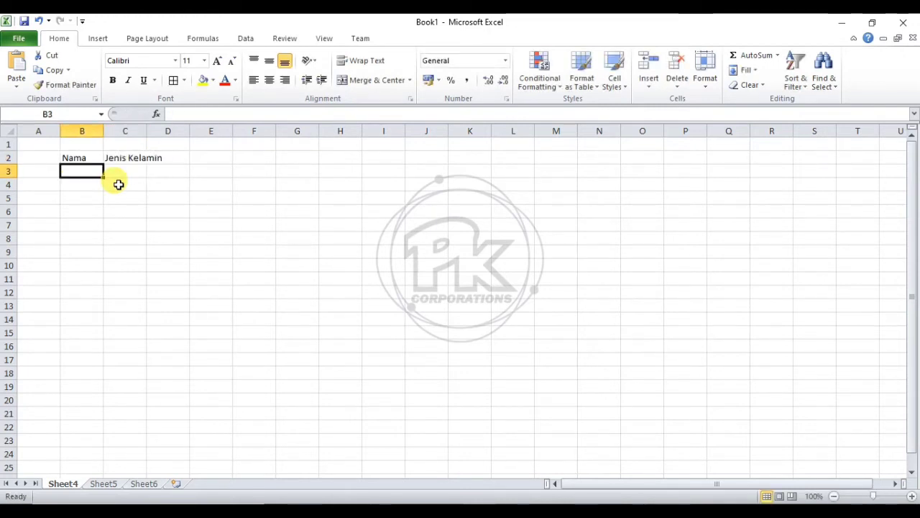
key("Right")
key("Up")
key("Right")
type("Nilai")
left_click(119, 184)
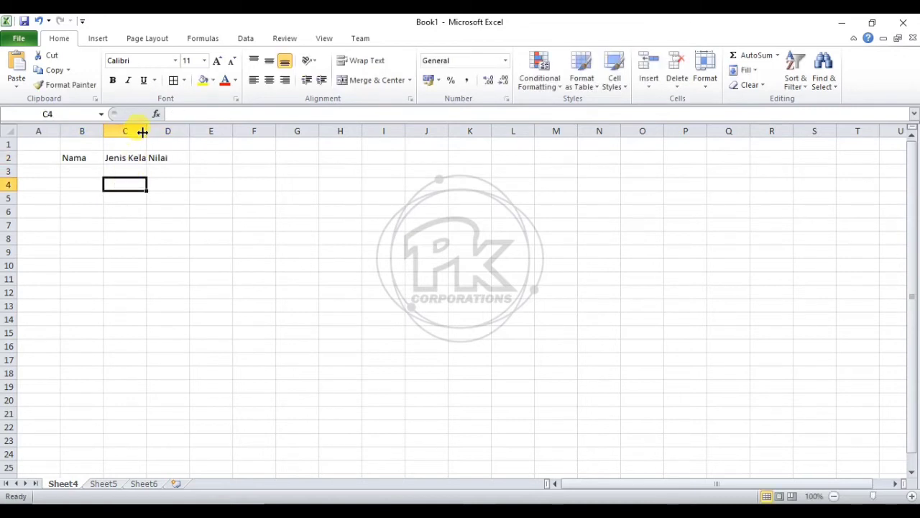
Auto-fit column C to its header text and widen column B.
double_click(146, 131)
left_click_drag(103, 131, 134, 131)
left_click(93, 158)
Fill the Nama column with five first names in cells B3 to B7.
left_click(97, 173)
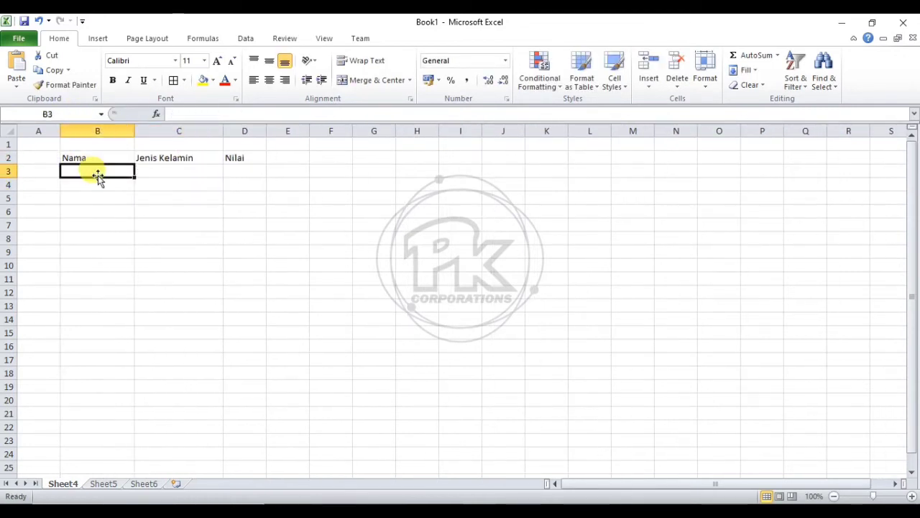
type("Ahmad")
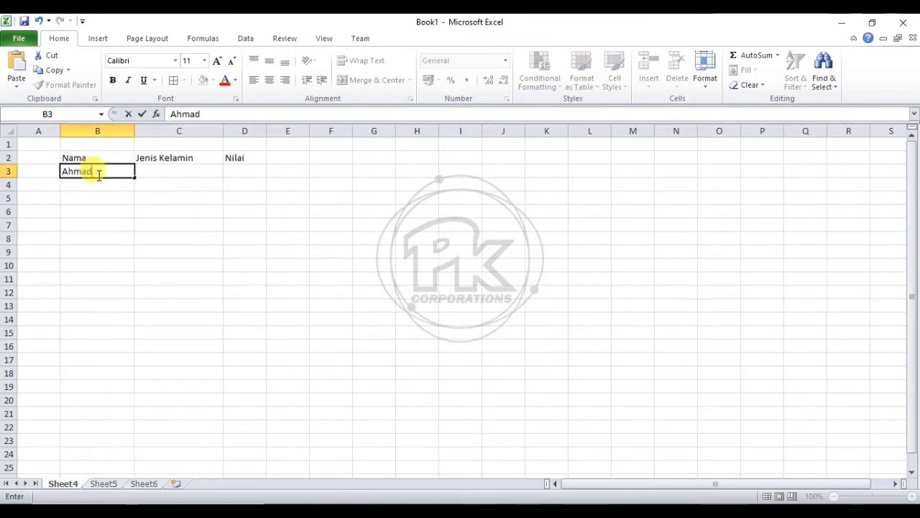
key("Return")
type("Udin")
key("Return")
type("Lina")
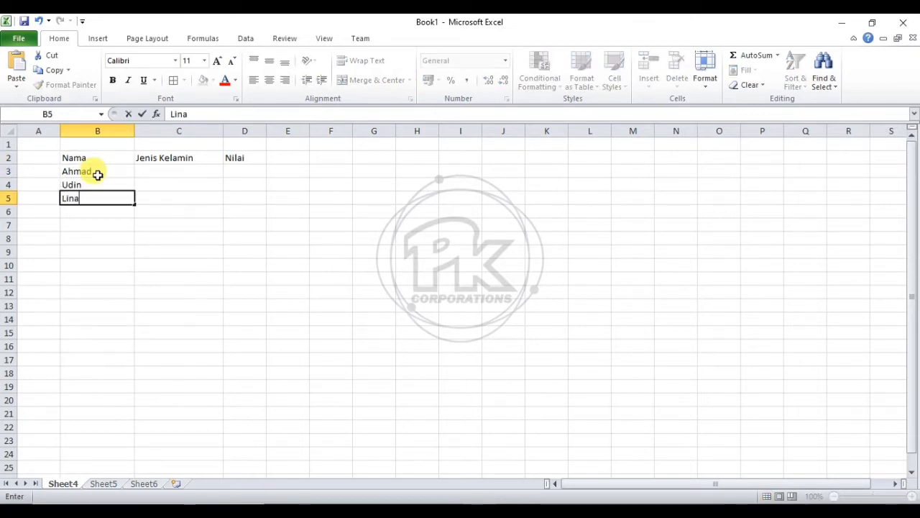
key("Return")
type("Seli")
key("Return")
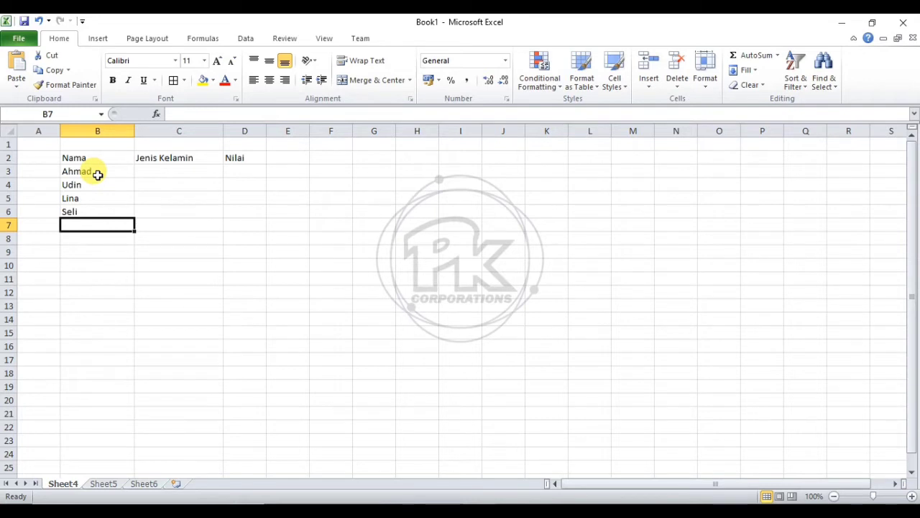
type("Ajis")
key("Tab")
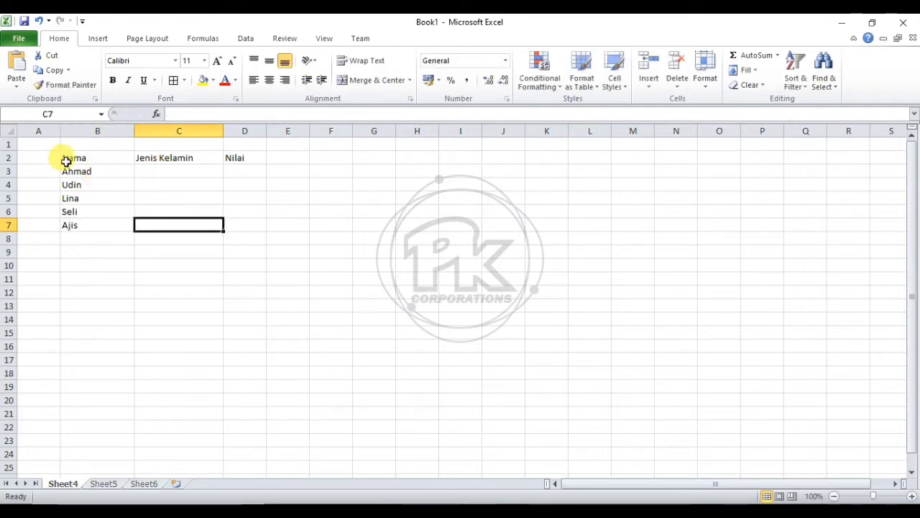
Apply all borders to the table range B2:D7.
left_click_drag(65, 161, 228, 228)
left_click(175, 79)
left_click(374, 238)
left_click(330, 158)
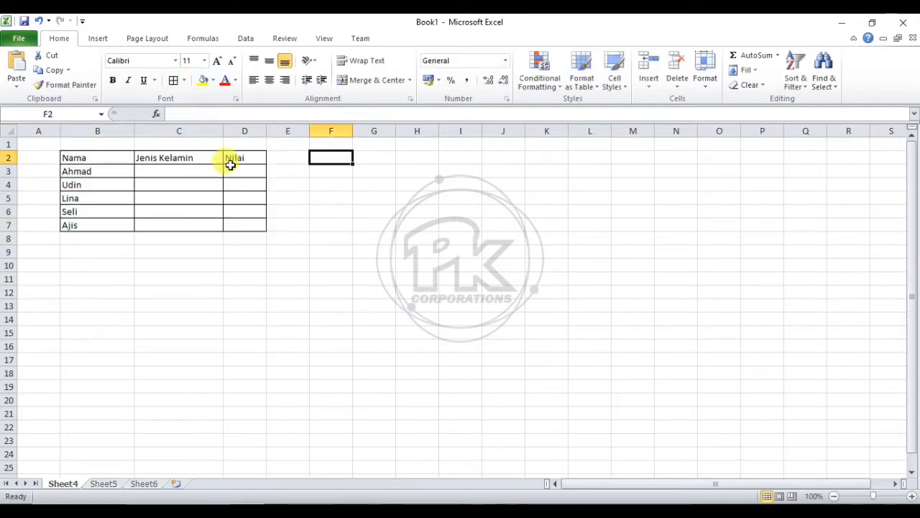
Enter Laki-laki in C3, fill it down to C4 and copy it into C7.
left_click(147, 170)
type("Laki-laki")
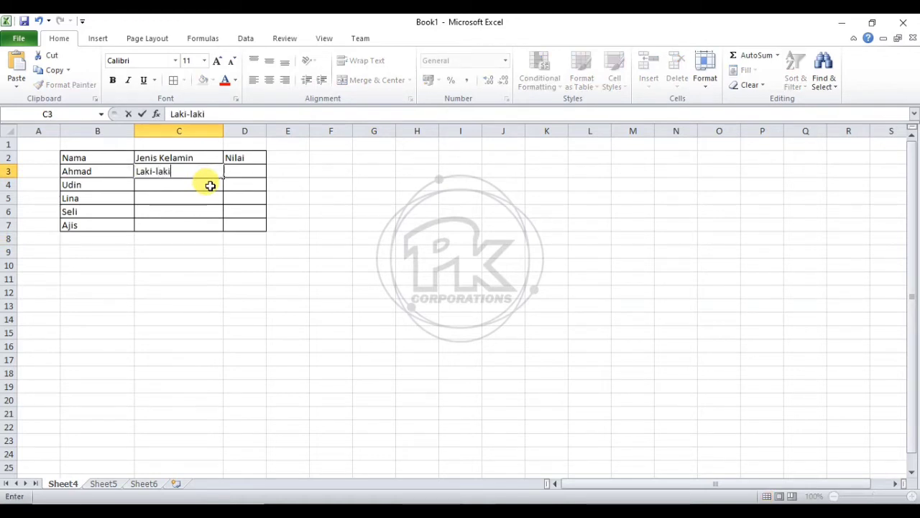
left_click(209, 185)
left_click(215, 177)
left_click_drag(223, 177, 218, 188)
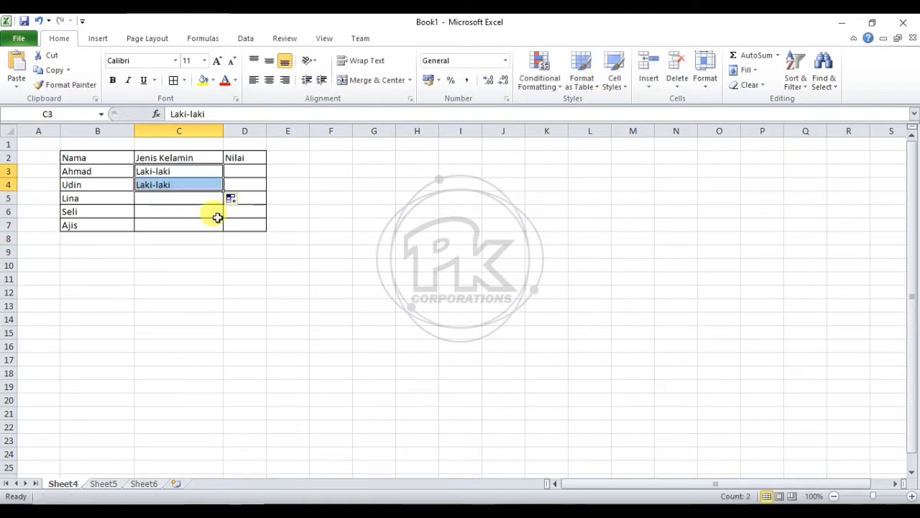
left_click(204, 186)
key("ctrl+c")
left_click(199, 227)
key("ctrl+v")
Enter Perempuan in C5 and fill it down to C6.
left_click(203, 199)
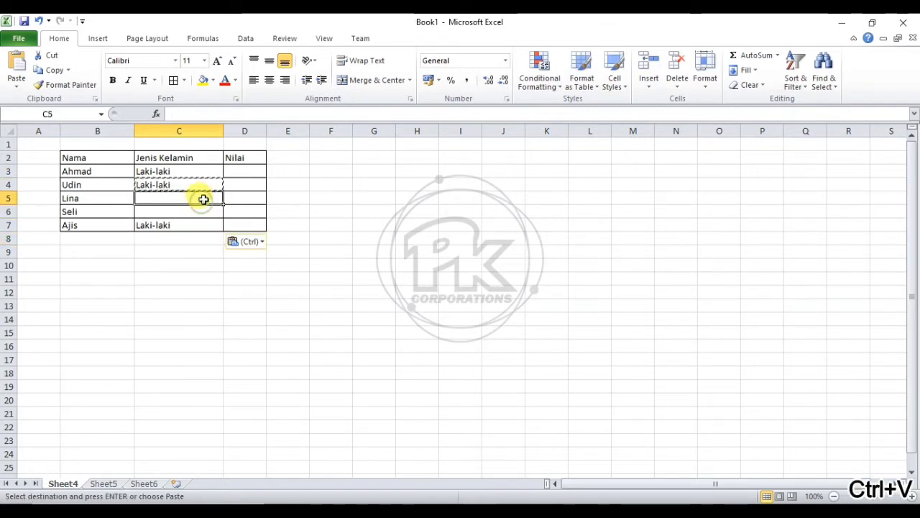
type("Perempuan")
key("ctrl+Return")
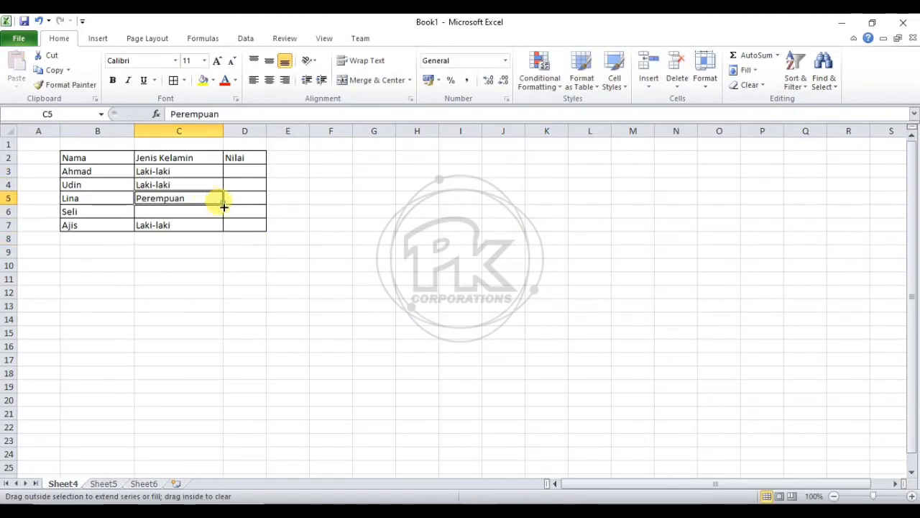
left_click_drag(224, 211, 224, 215)
Merge and center cells F2:J2, and do the same for F3:J3.
left_click(330, 157)
left_click_drag(331, 158, 485, 155)
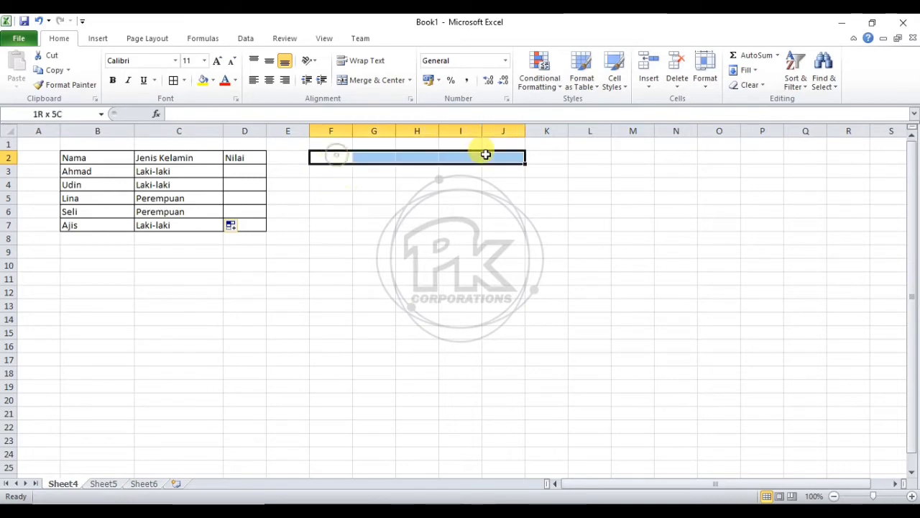
left_click(381, 80)
left_click(378, 80)
left_click(379, 80)
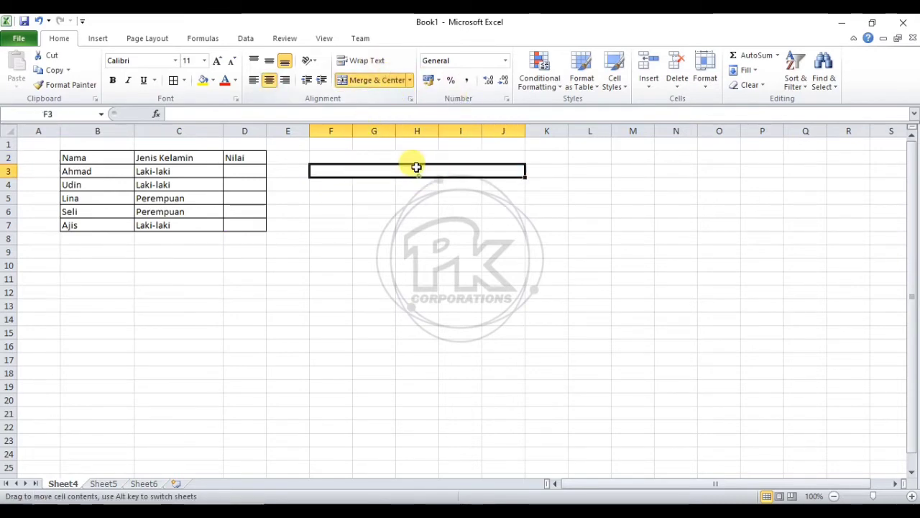
Enter the label "Banyak Laki Laki" in merged cell F2.
type("Banyal")
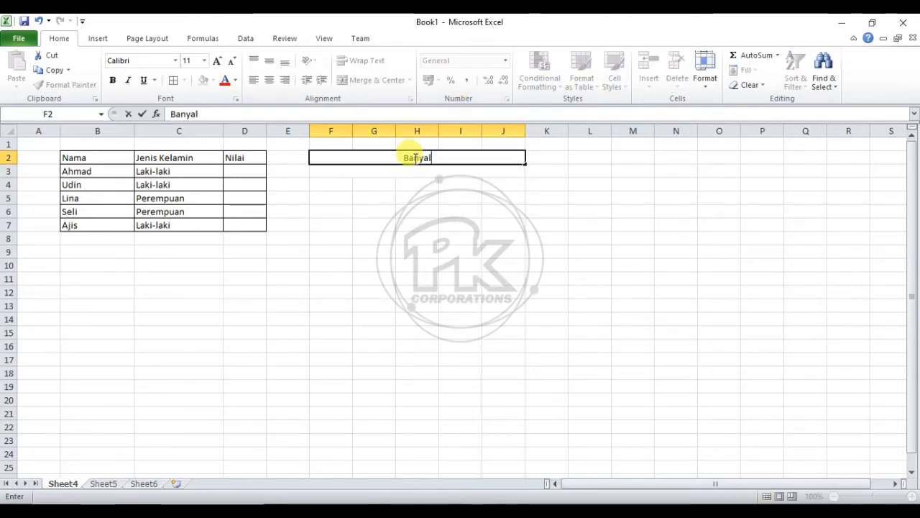
key("BackSpace")
type("k Mahas")
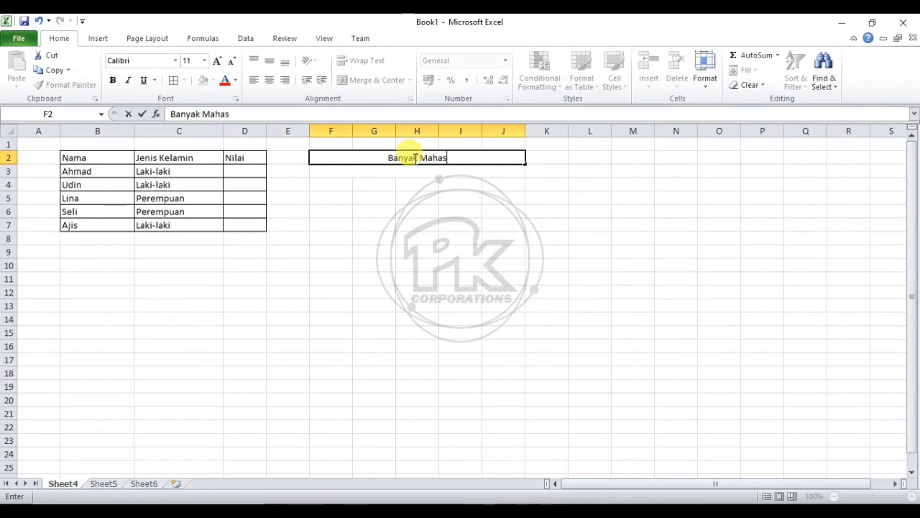
key("BackSpace")
key("BackSpace")
key("BackSpace")
key("BackSpace")
key("BackSpace")
key("BackSpace")
type("N")
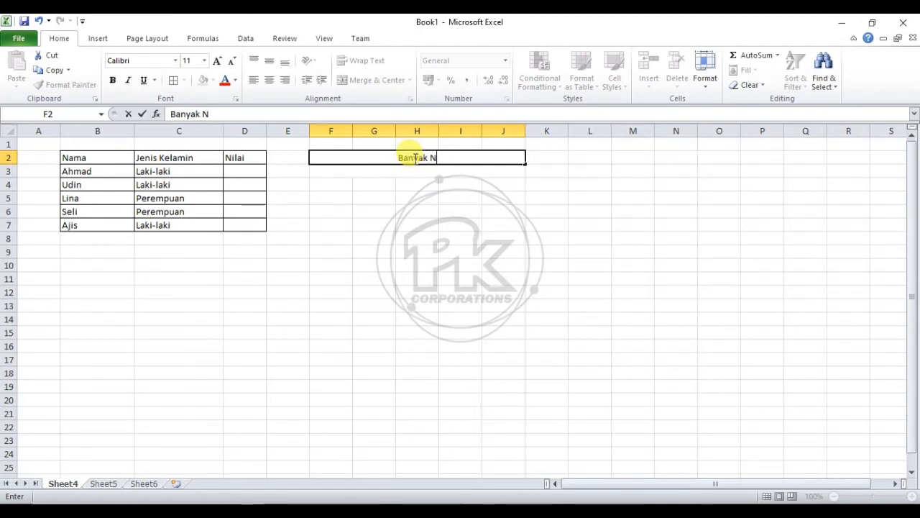
type("ama Laki Laki")
key("Return")
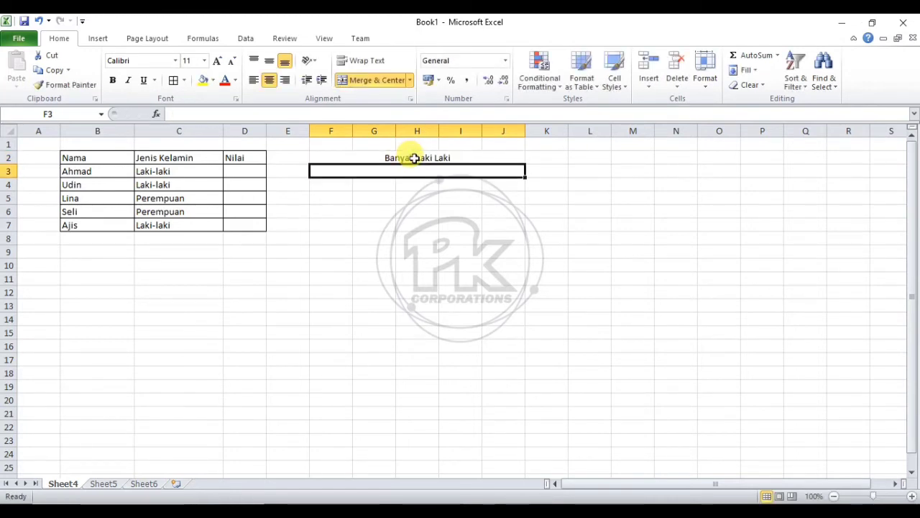
Enter the label "Banyak Perempuan" in merged cell F3, reusing the text of the label above.
type("Ban")
key("Return")
double_click(442, 171)
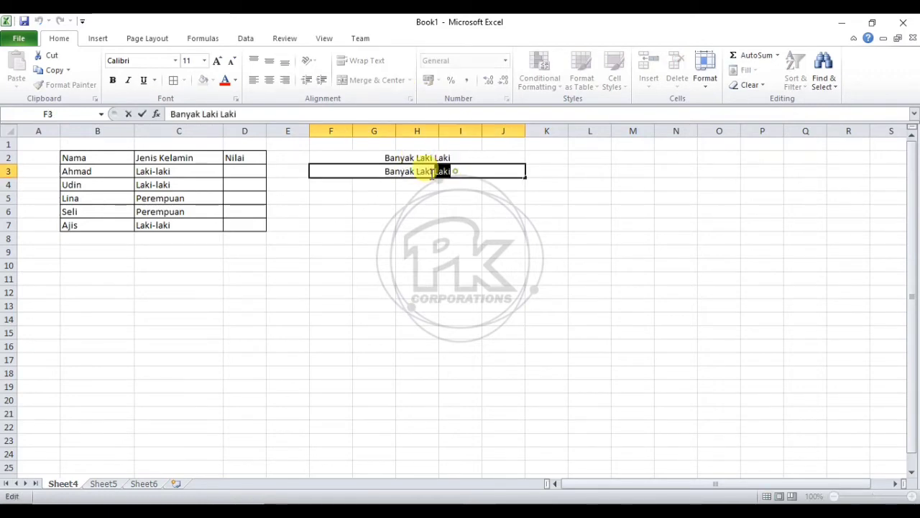
left_click_drag(443, 171, 421, 171)
type("Peremp")
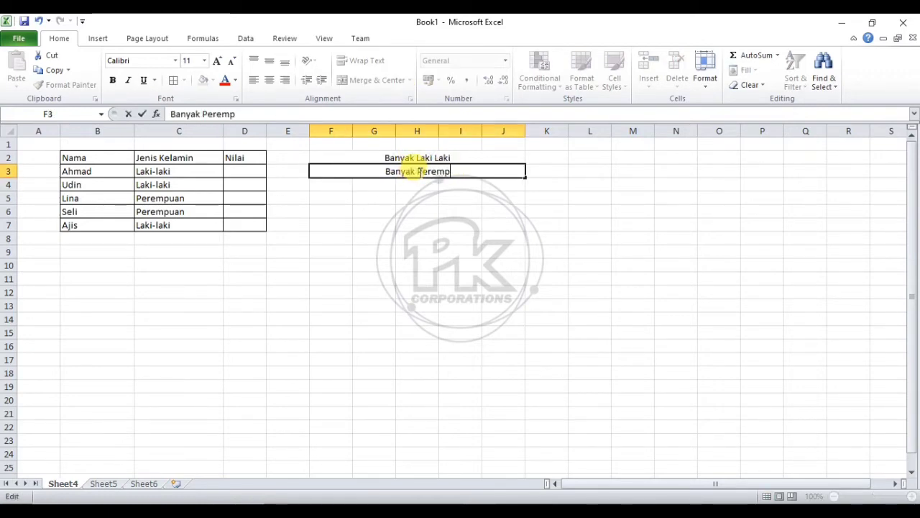
type("uan")
key("Return")
Apply all borders to the result cells K2:K3.
left_click_drag(540, 154, 547, 171)
left_click(173, 79)
left_click(330, 251)
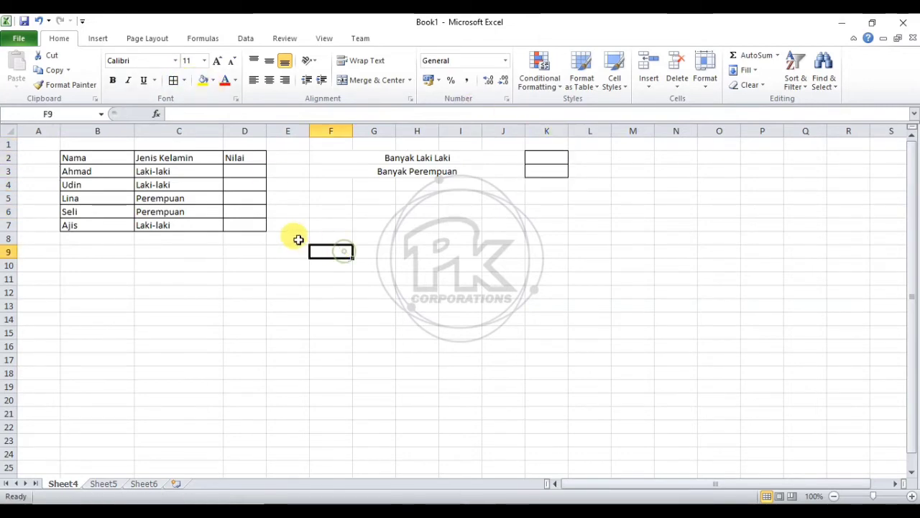
Right-align the two labels in merged cells F2 and F3.
left_click_drag(384, 157, 416, 171)
left_click(286, 80)
left_click(331, 225)
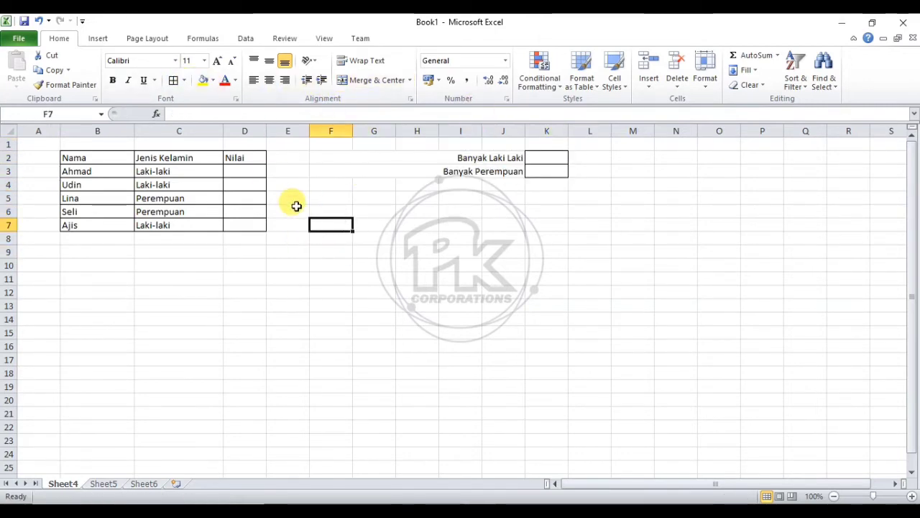
Enter the Nilai scores 79, 80, 88, 90 and 75 in cells D3 to D7.
left_click(253, 170)
type("70")
key("Return")
type("80")
key("ctrl+Return")
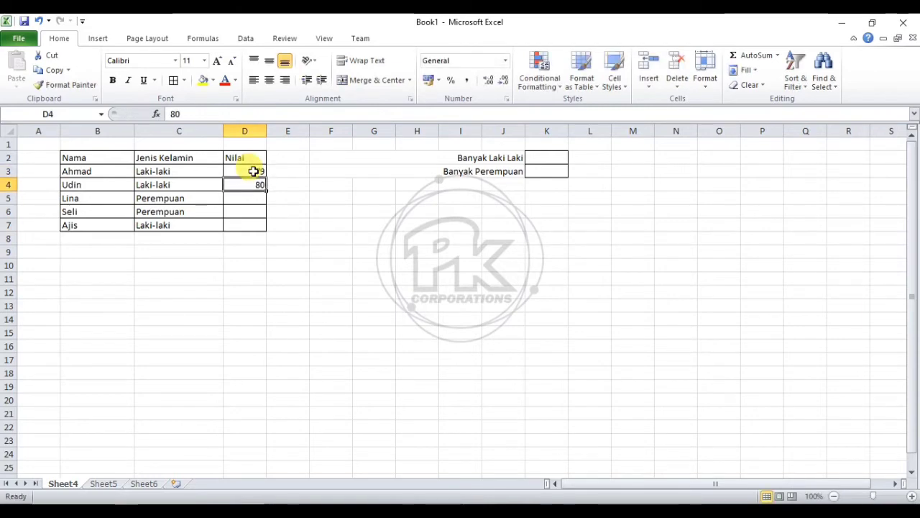
key("Return")
type("88")
key("Return")
type("90")
key("Return")
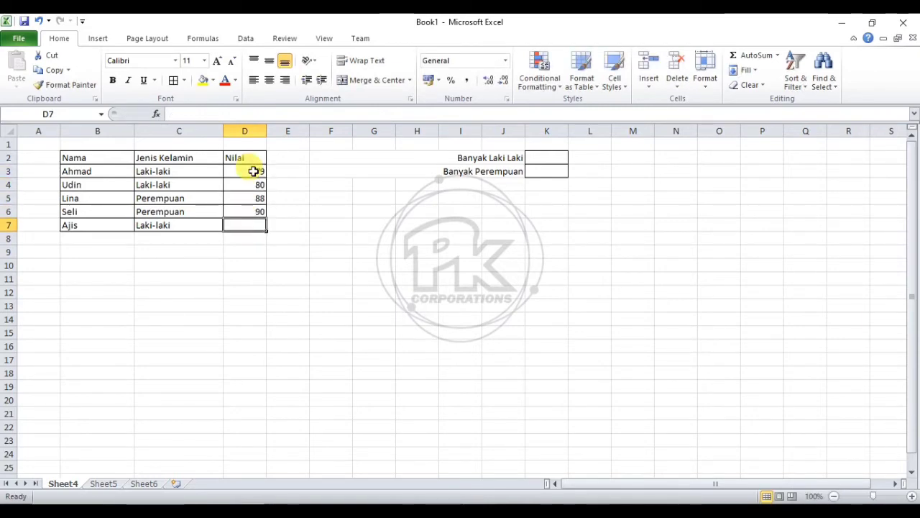
type("75")
left_click(311, 289)
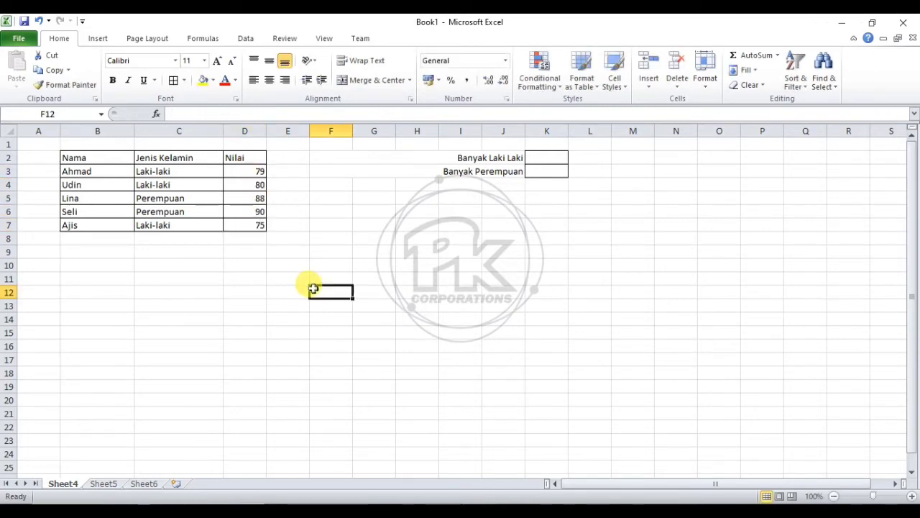
Save the workbook.
key("ctrl+s")
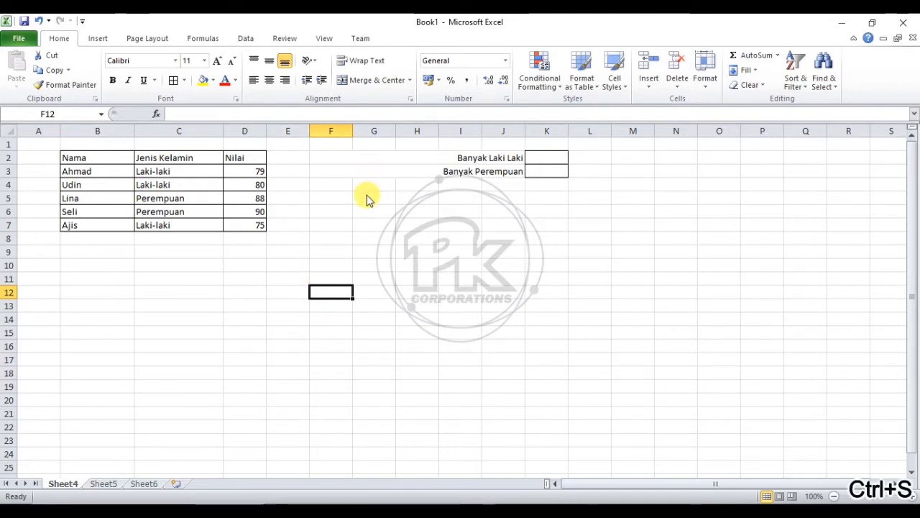
left_click(376, 243)
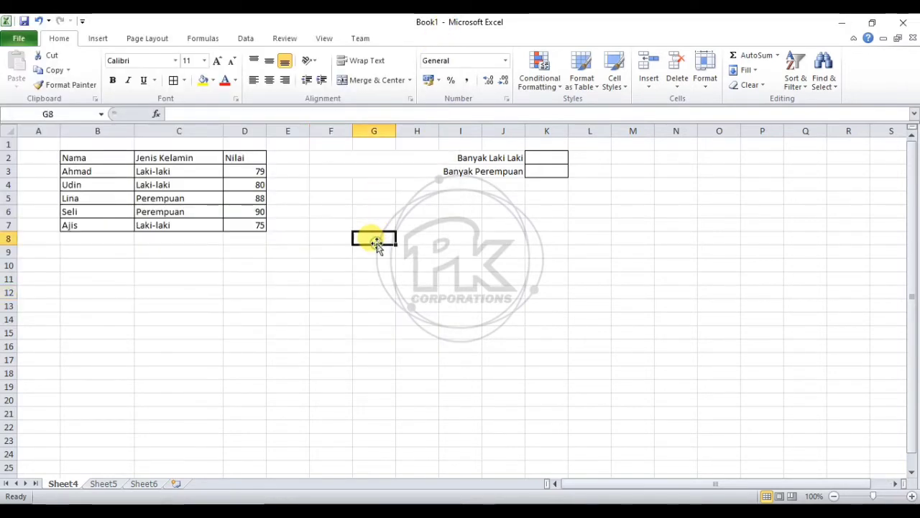
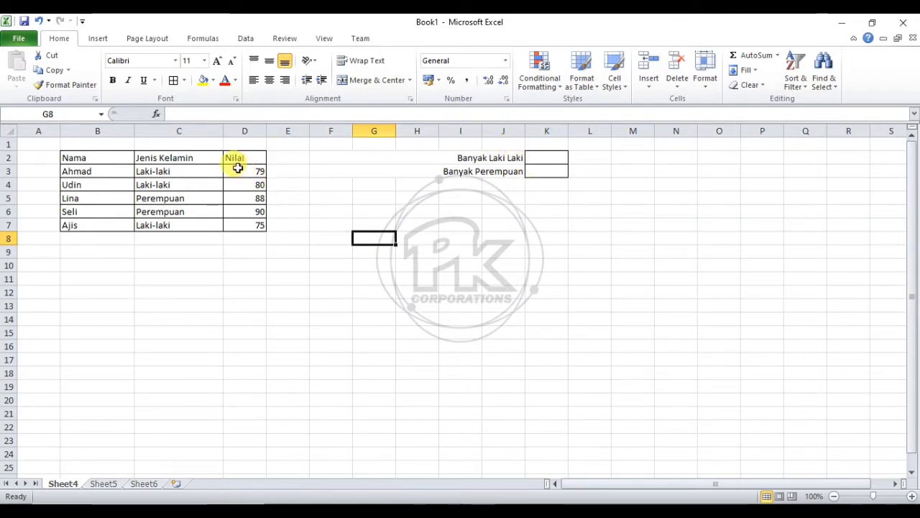
Start a COUNTIF formula in cell K2 for the Banyak Laki Laki count.
left_click(558, 154)
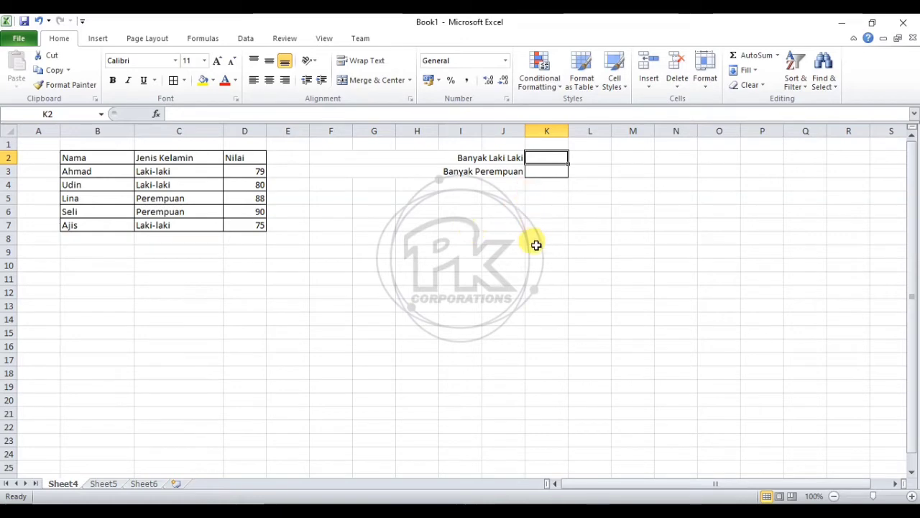
type("=COUN")
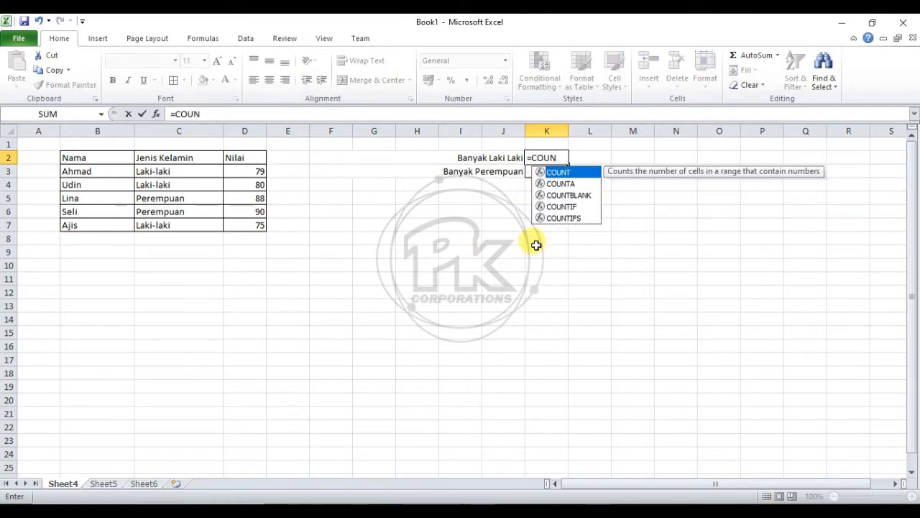
key("shift+Down")
key("shift+Down")
key("shift+Up")
key("shift+Up")
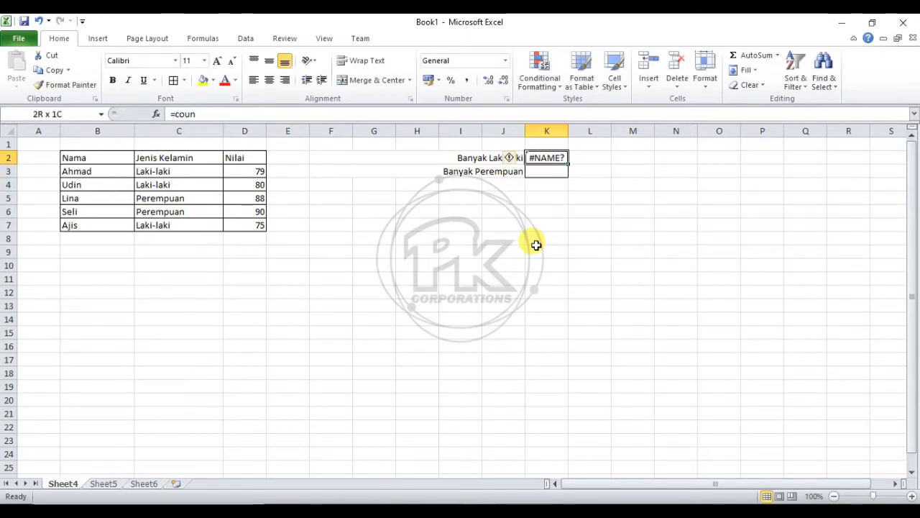
left_click(536, 247)
double_click(552, 160)
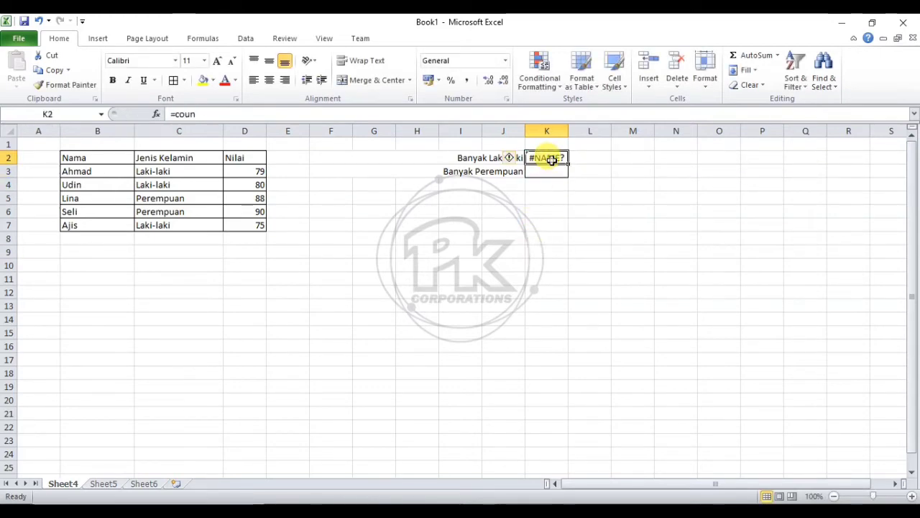
type("tif")
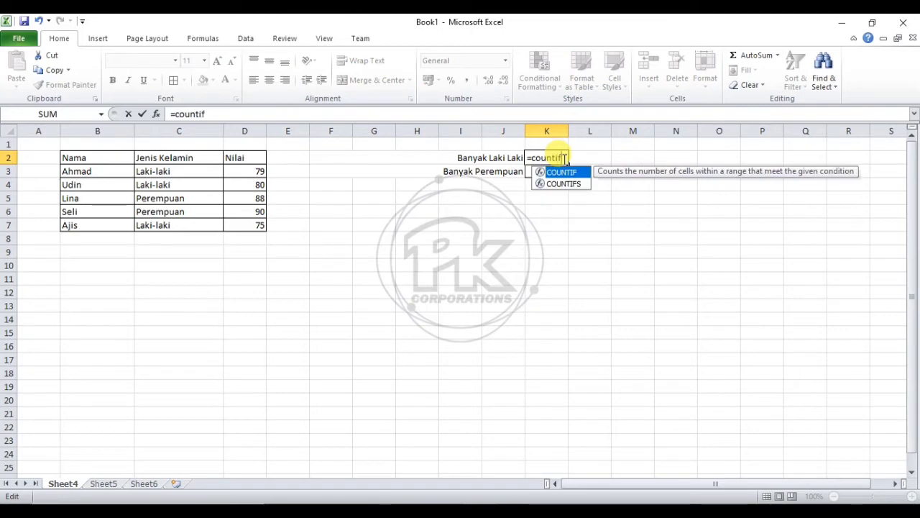
type("(")
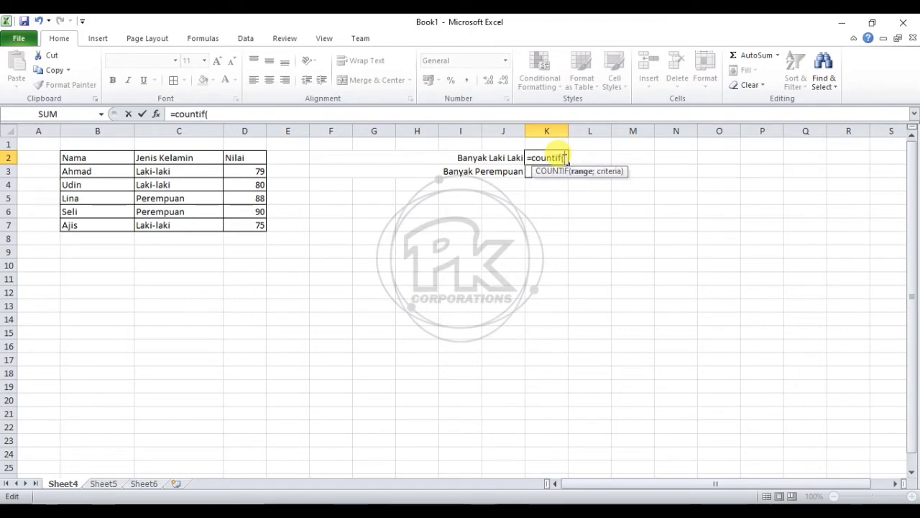
Complete the K2 formula with range C3:C7 and criterion "Laki-laki", correcting the missing closing quotation mark.
left_click_drag(210, 171, 202, 224)
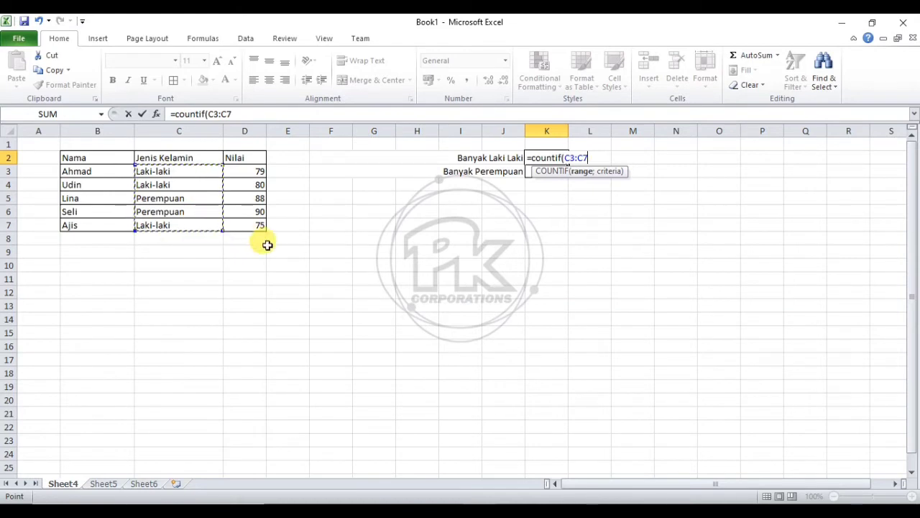
type(";")
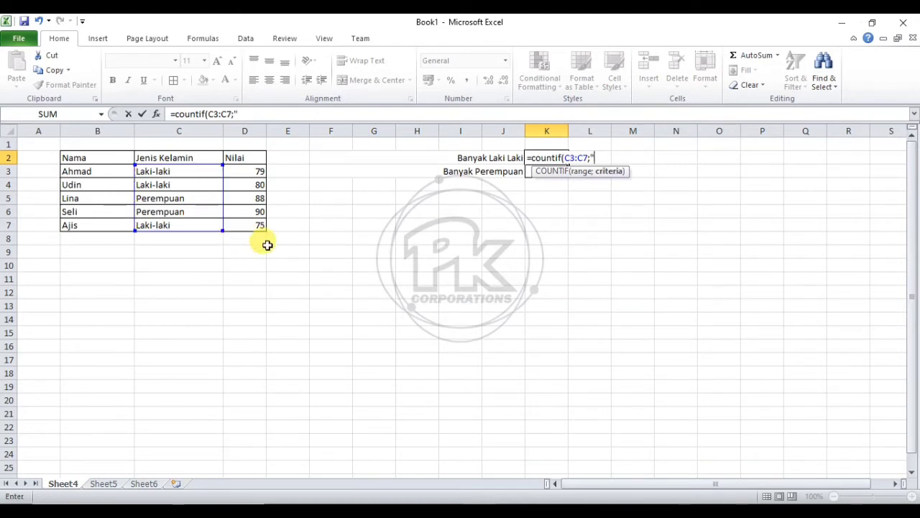
type("\"Laki-laki")
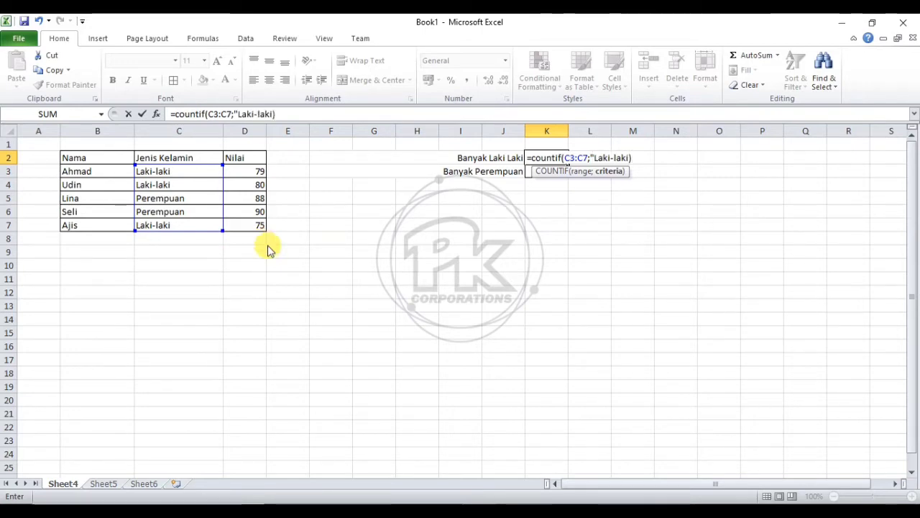
key("Return")
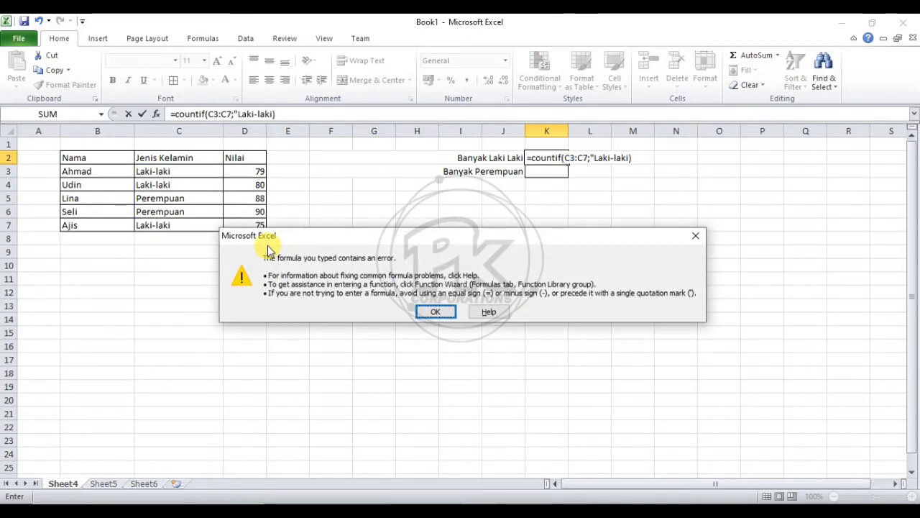
left_click(436, 316)
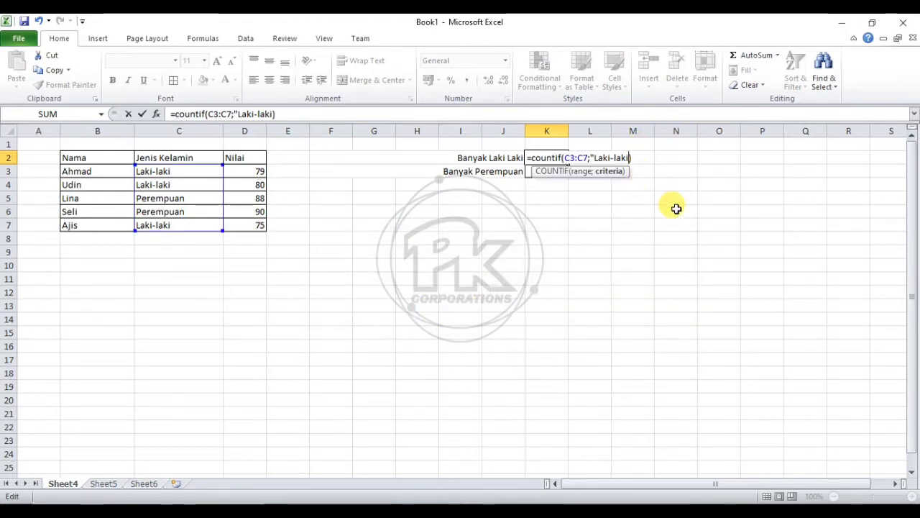
key("Return")
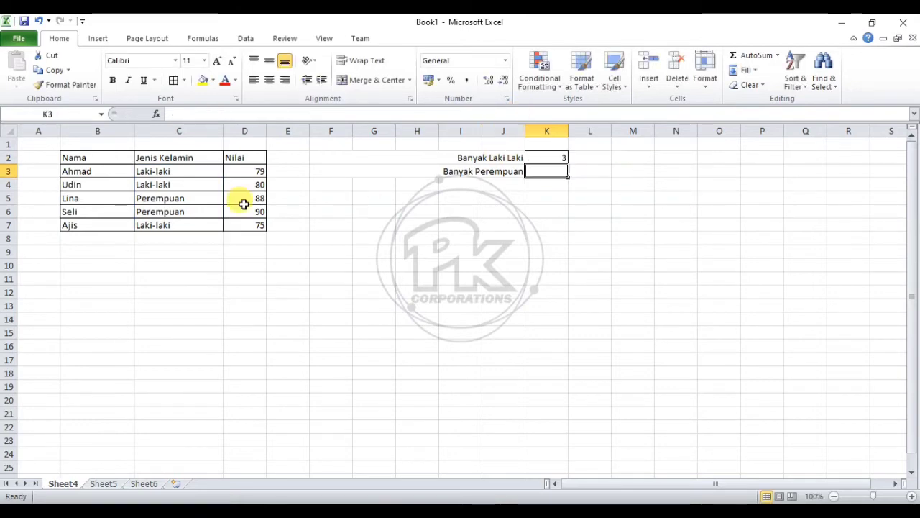
Copy the full COUNTIF formula text from K2 into cell K3.
left_click(550, 156)
left_click_drag(329, 115, 82, 114)
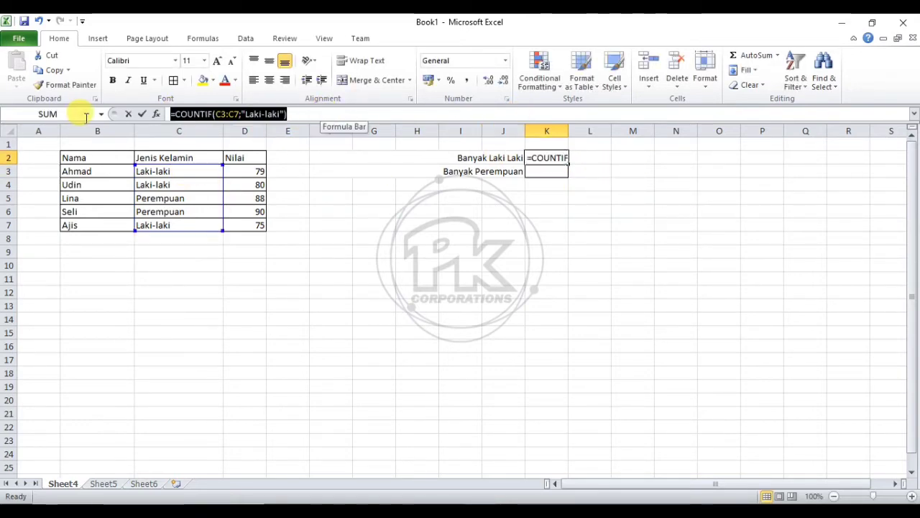
key("ctrl+c")
left_click(307, 113)
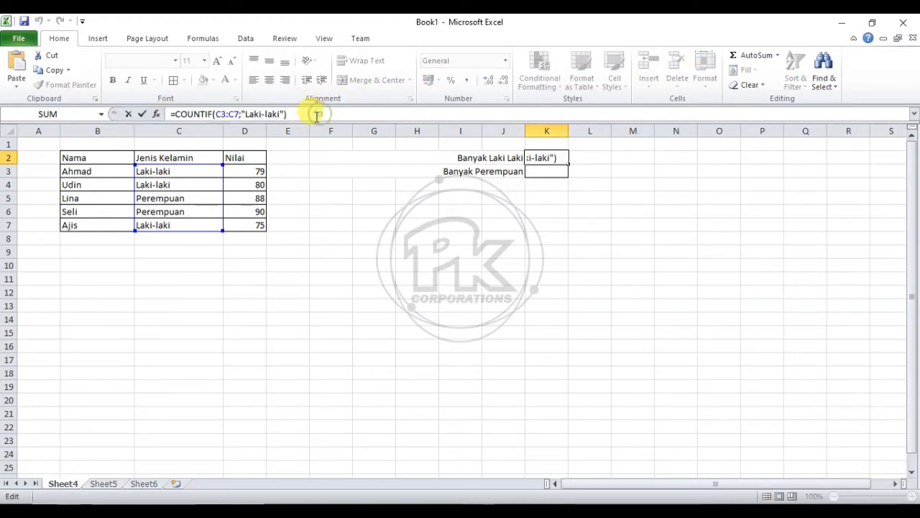
key("Return")
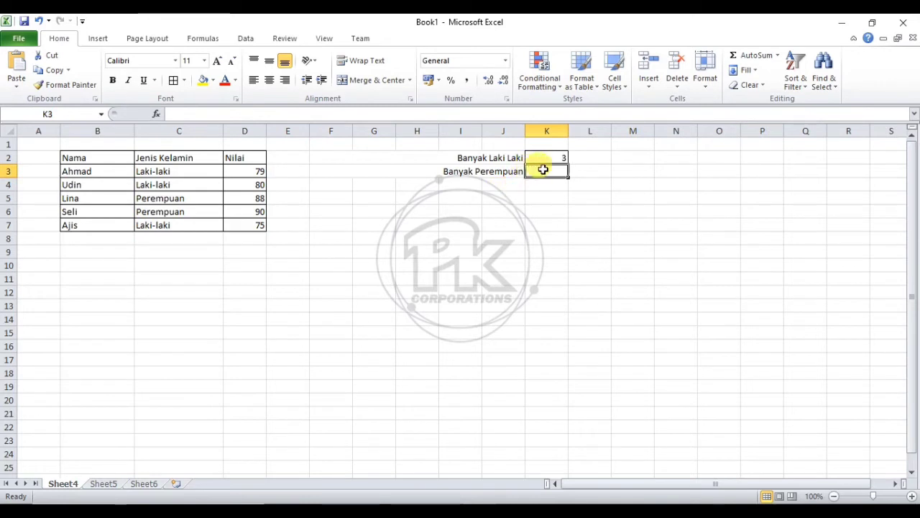
key("ctrl+v")
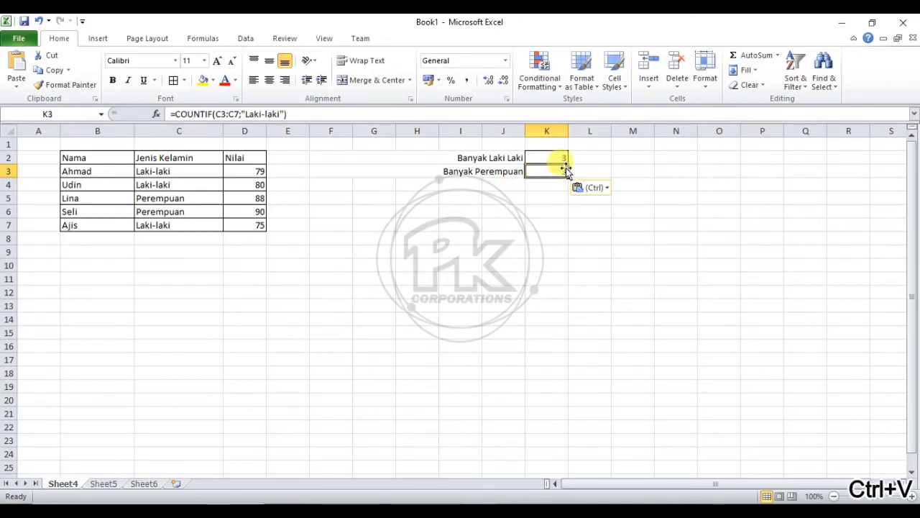
Change the criterion in the K3 formula to "Perempuan", giving =COUNTIF(C3:C7;"Perempuan").
left_click(277, 114)
left_click_drag(278, 114, 246, 114)
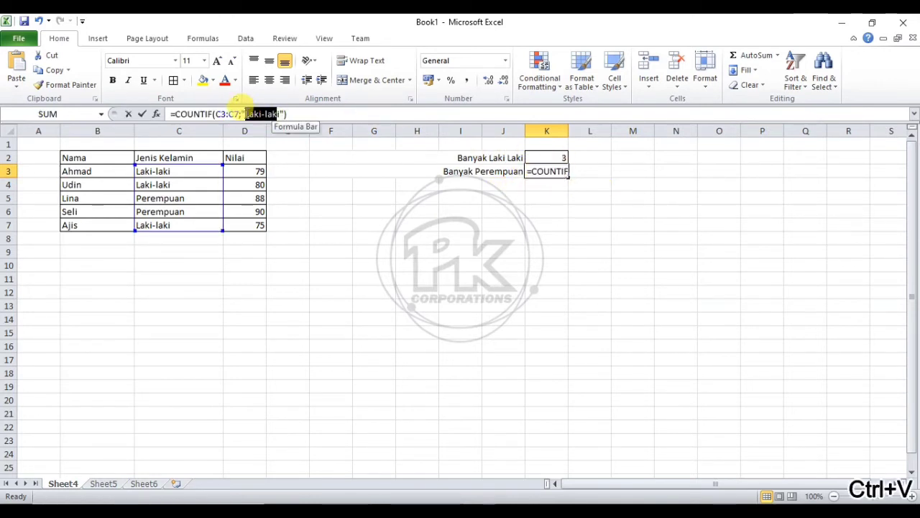
type("Perempuan")
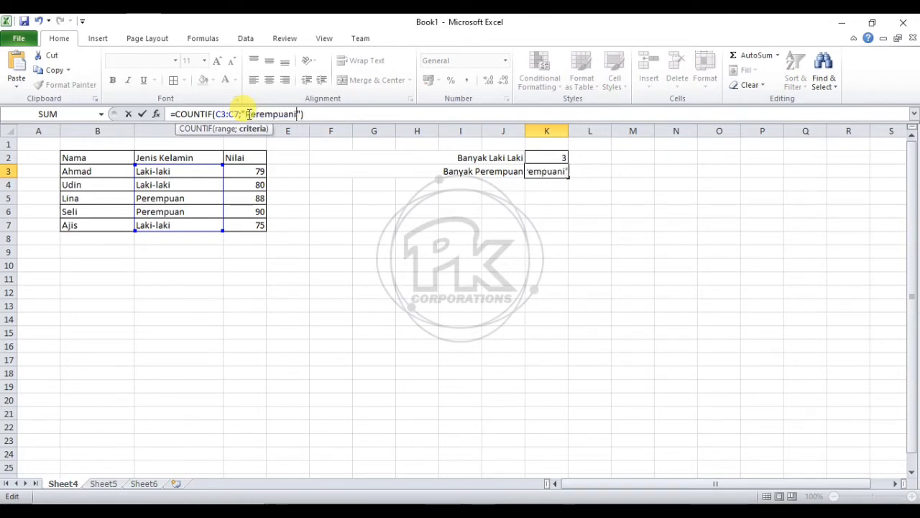
key("Return")
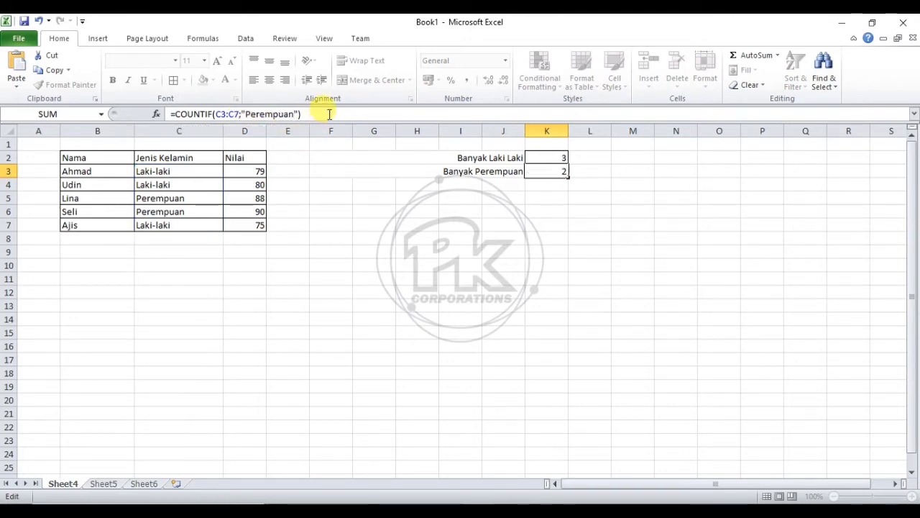
left_click(544, 158)
left_click(211, 167)
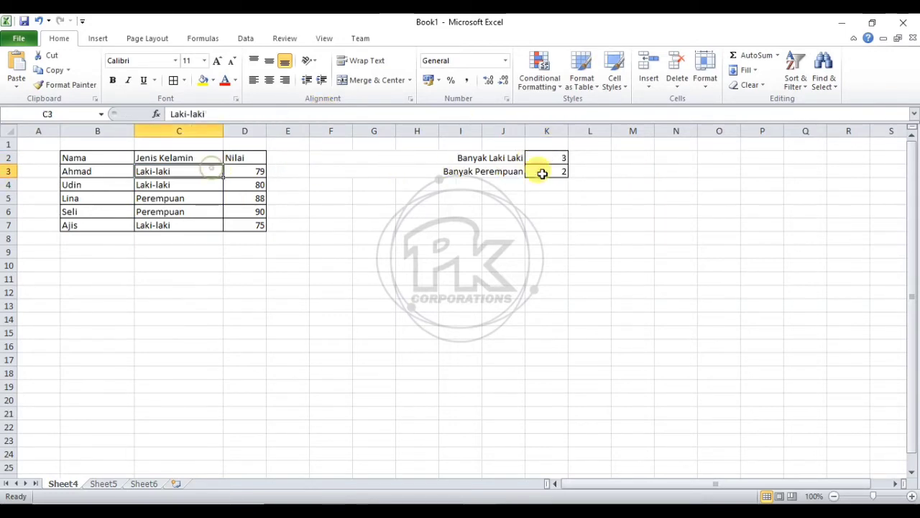
left_click(541, 196)
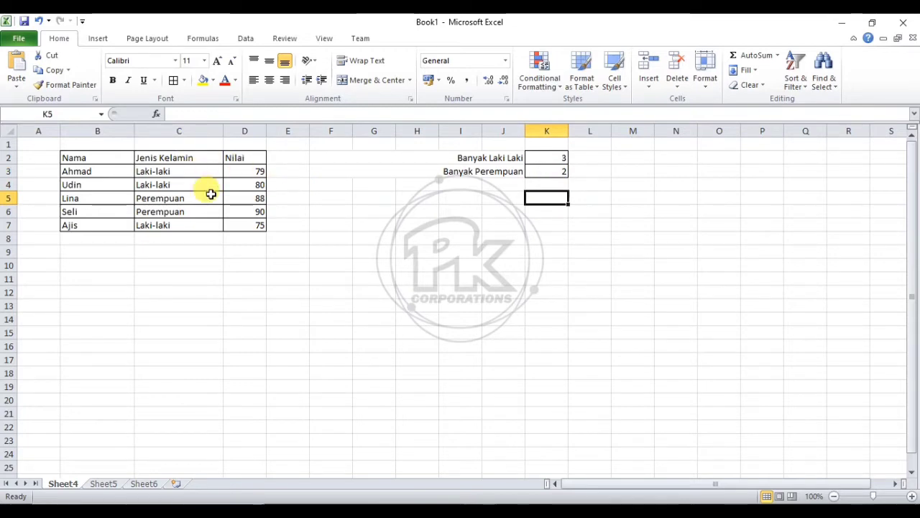
left_click(355, 264)
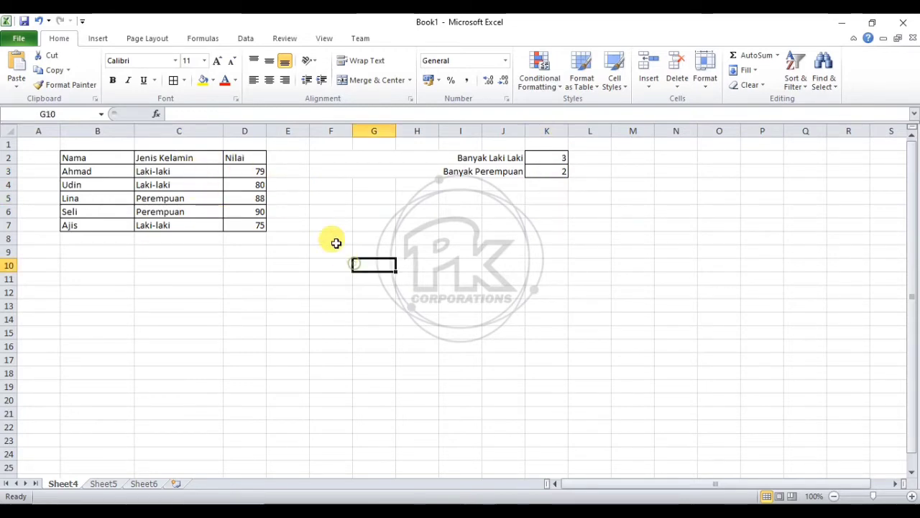
Delete Sheet4 from the workbook.
right_click(62, 483)
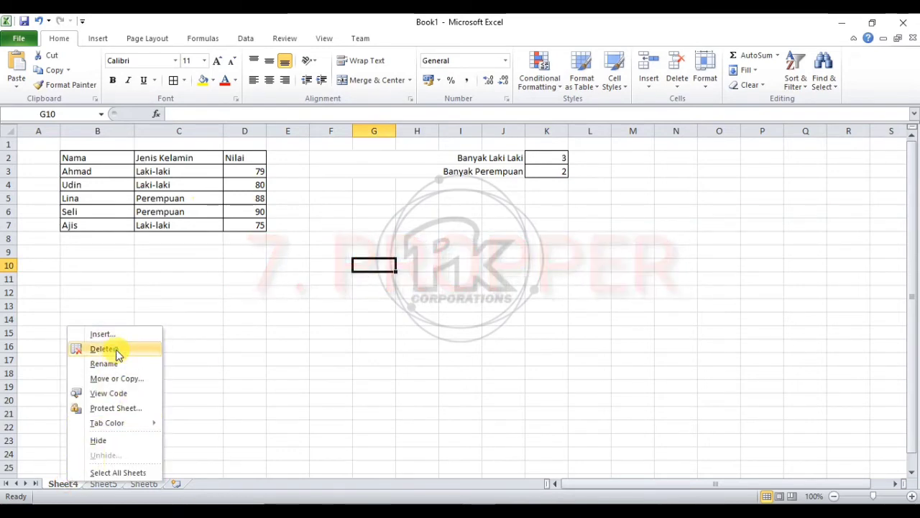
left_click(108, 349)
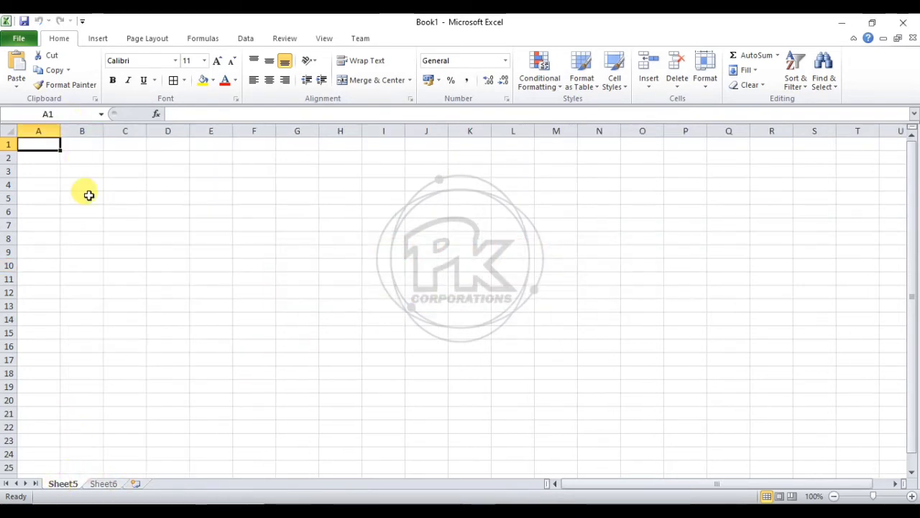
Merge and center cells A2:C3 on Sheet5 and widen column C to nearly three times its width.
left_click_drag(51, 156, 120, 158)
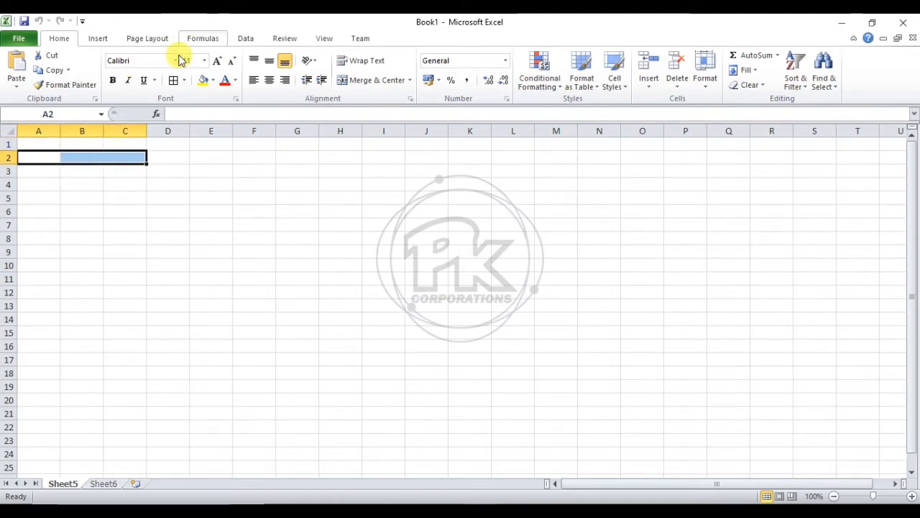
left_click(386, 85)
left_click_drag(36, 156, 83, 173)
left_click(384, 82)
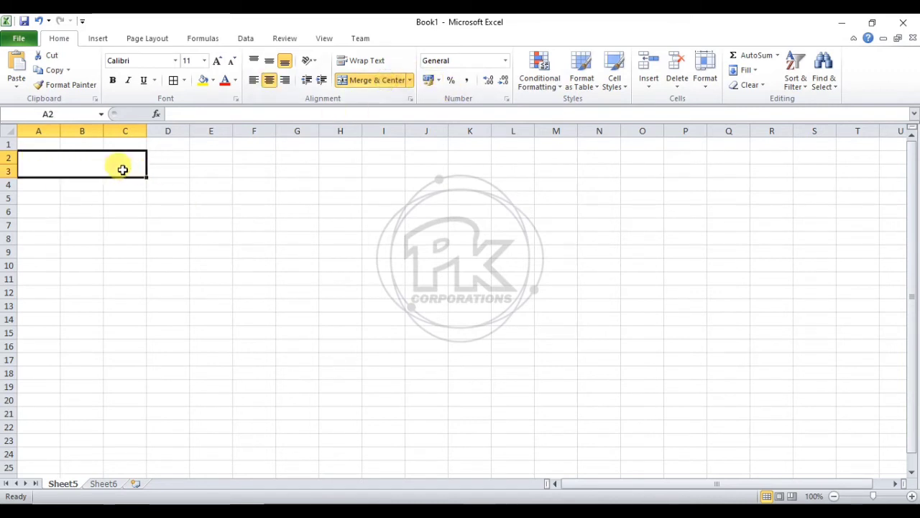
left_click_drag(146, 132, 225, 133)
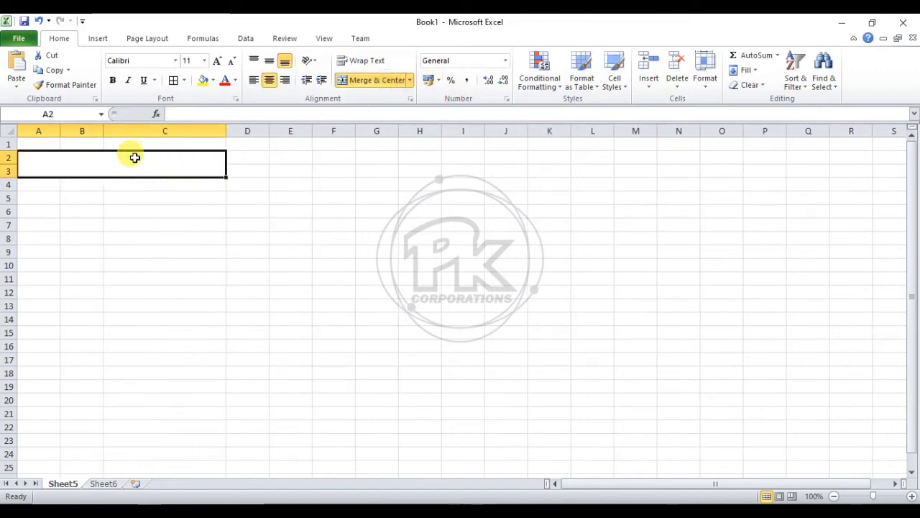
Enter "pk corporations" in the merged cell A2 and align it to the vertical middle.
double_click(133, 161)
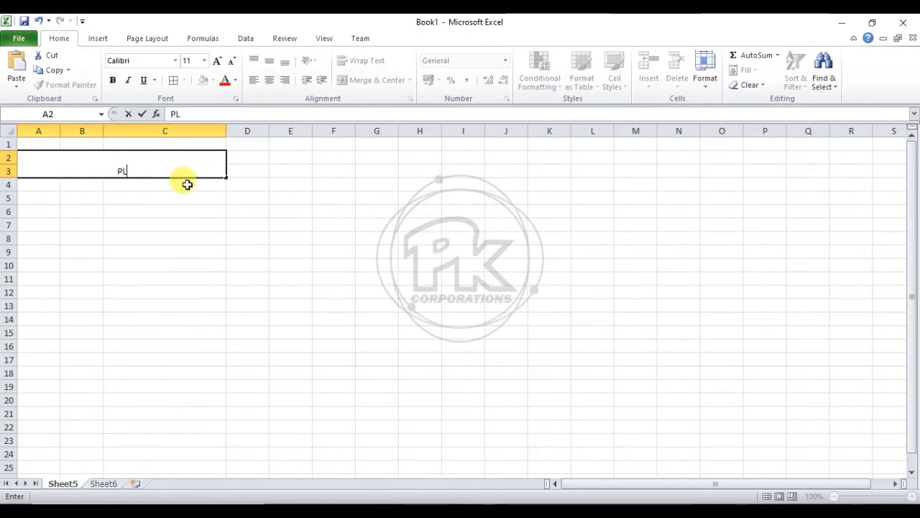
type("pk c")
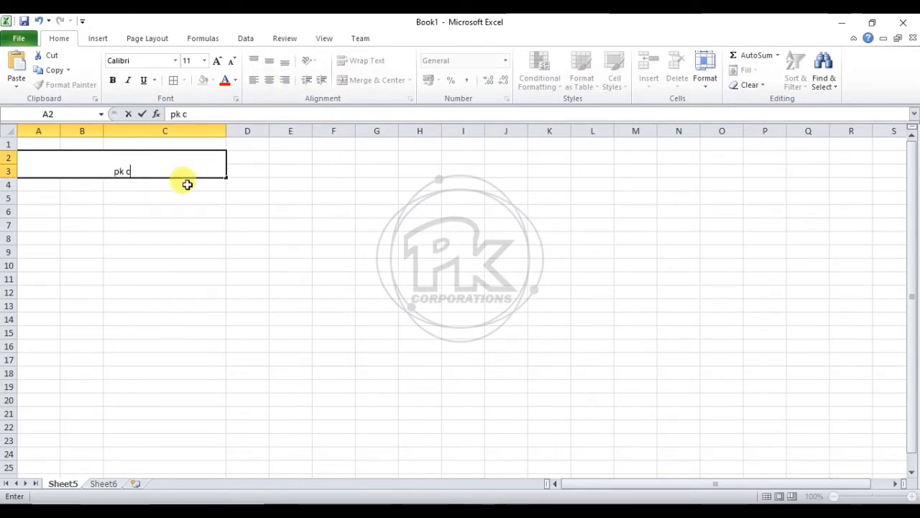
type("orporations")
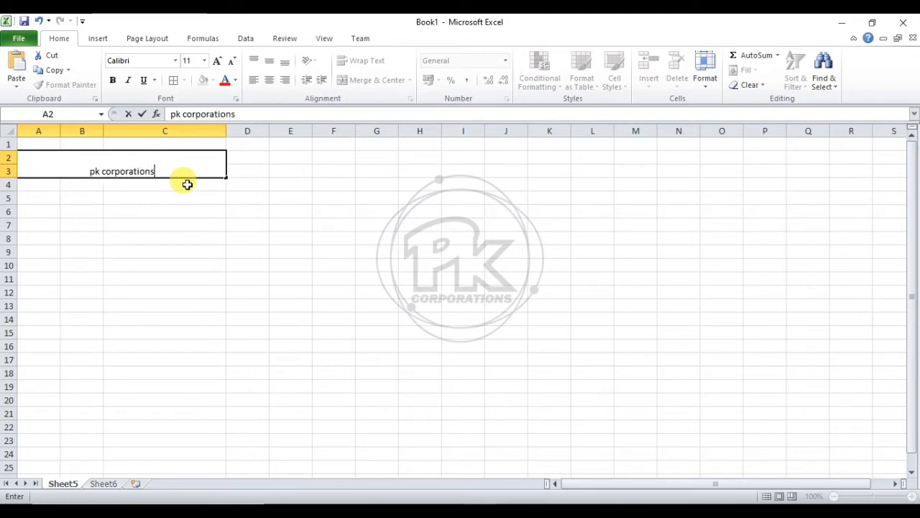
key("ctrl+Return")
left_click(270, 60)
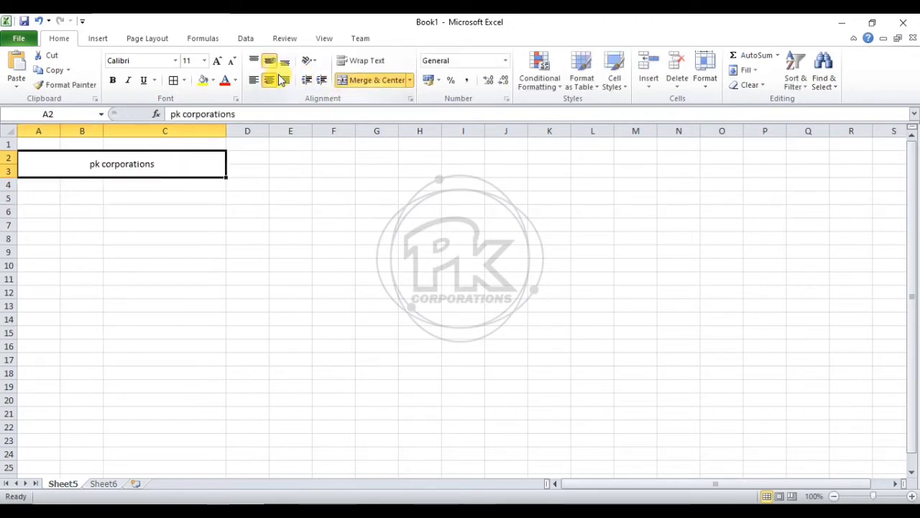
Enter the label "Proper :" in cell D5.
left_click(291, 198)
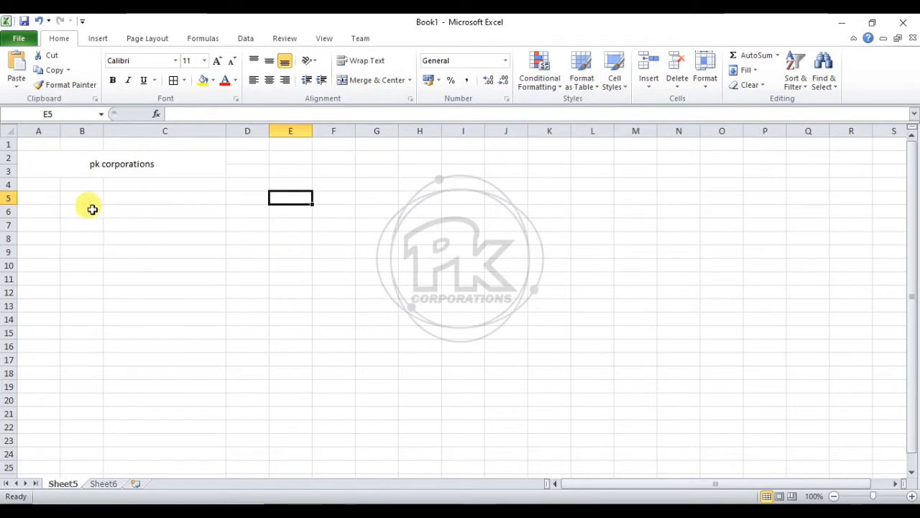
left_click(244, 196)
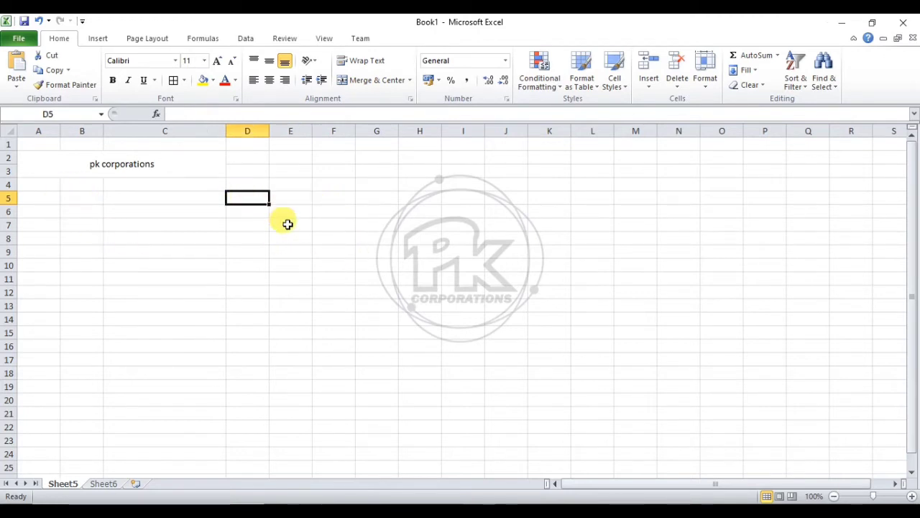
type("Pr")
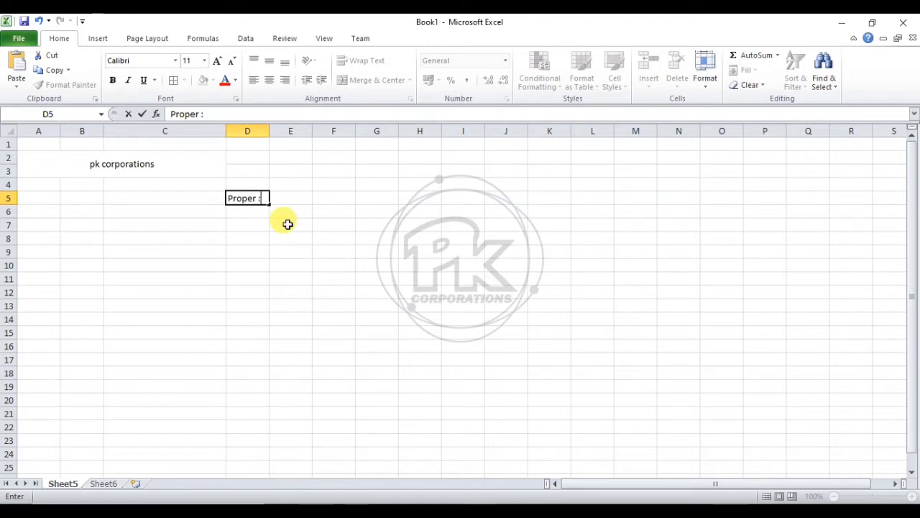
type("oper :")
left_click(287, 224)
Merge and center cells E5:H5 beside the "Proper :" label.
left_click_drag(290, 195, 419, 199)
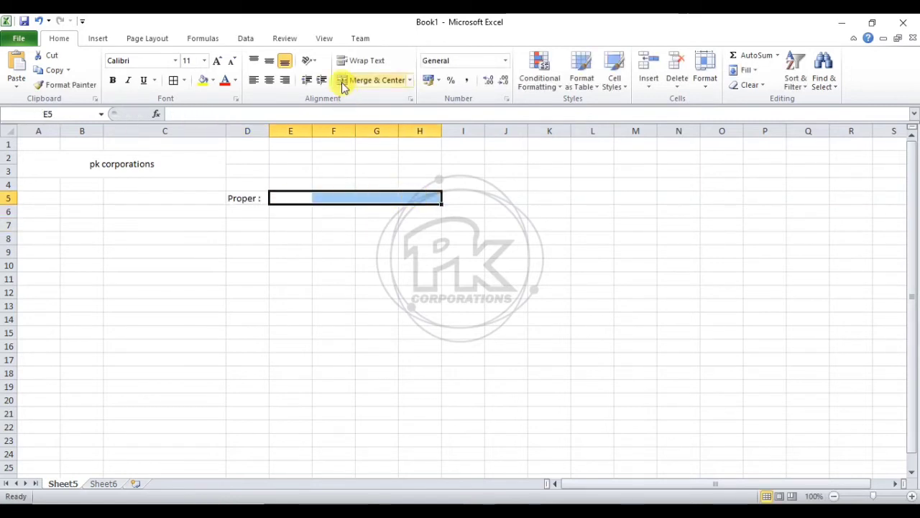
left_click(388, 81)
left_click(409, 257)
left_click(370, 199)
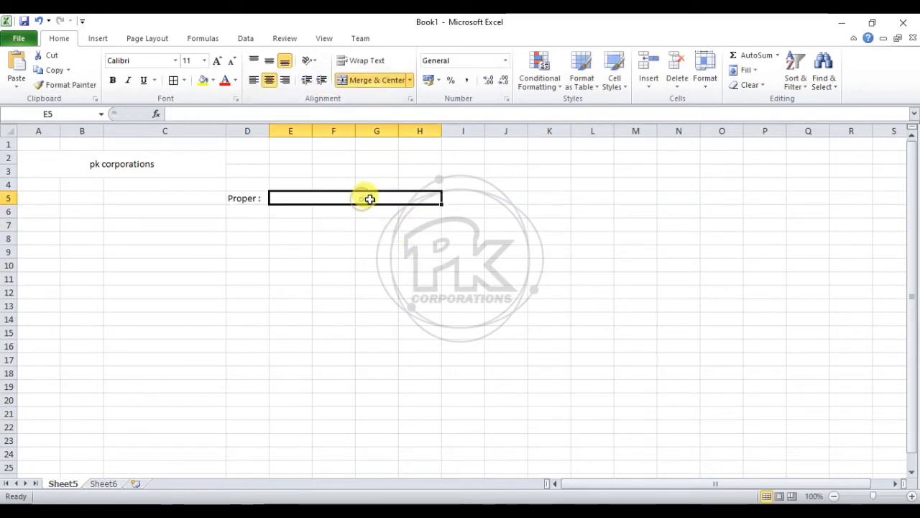
Add a border around the merged cell E5 and around the merged "pk corporations" cell A2.
left_click(173, 80)
left_click(290, 265)
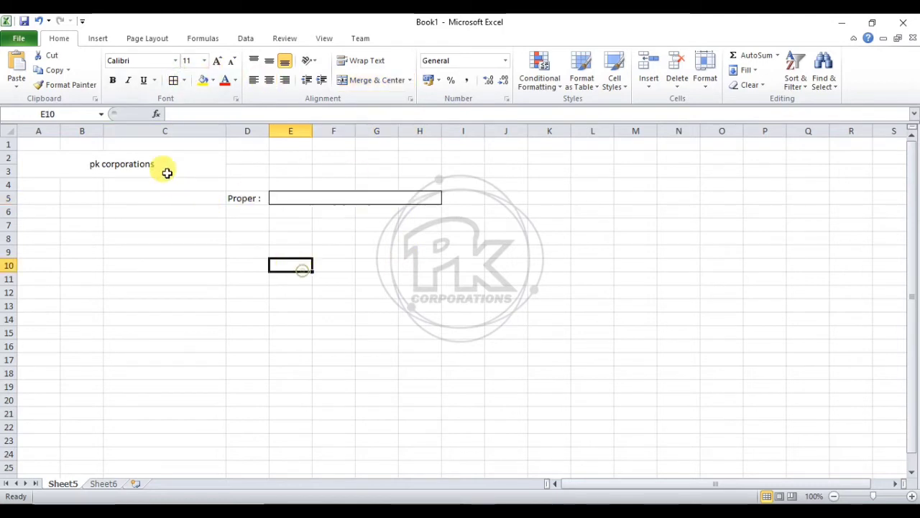
left_click(167, 173)
left_click(173, 80)
left_click(343, 357)
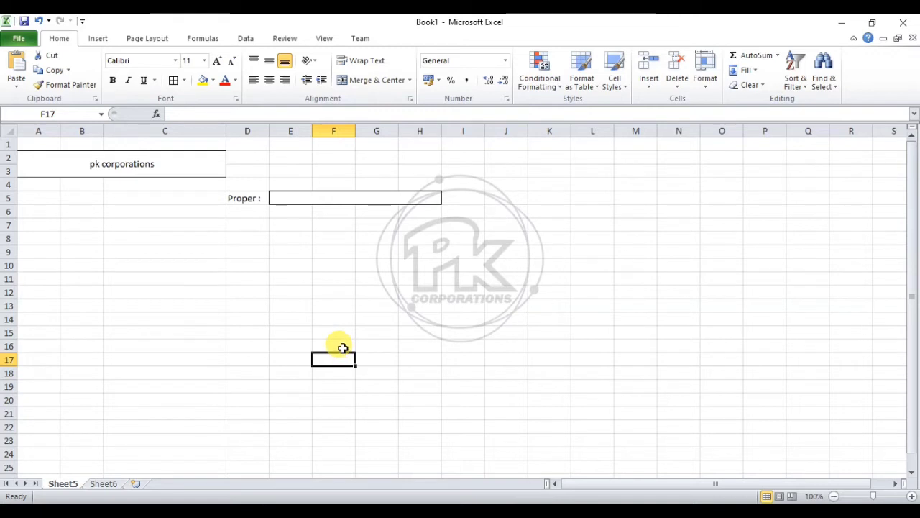
Increase the font size of the "pk corporations" text in A2 to 18.
left_click(185, 163)
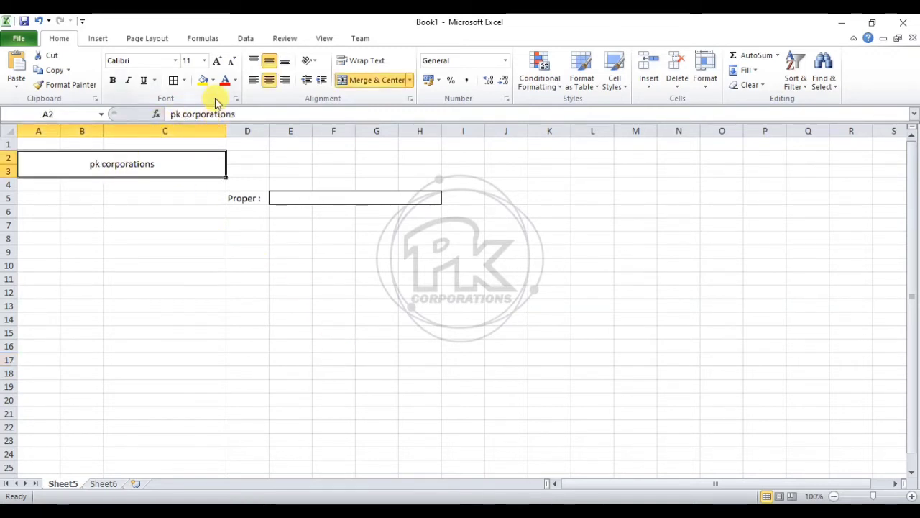
left_click(216, 61)
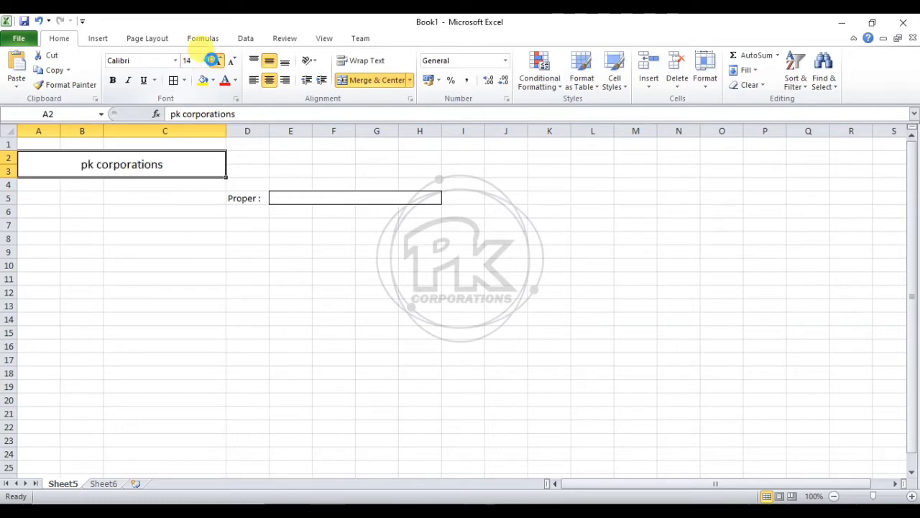
left_click(216, 61)
left_click(215, 61)
left_click(215, 61)
left_click(74, 207)
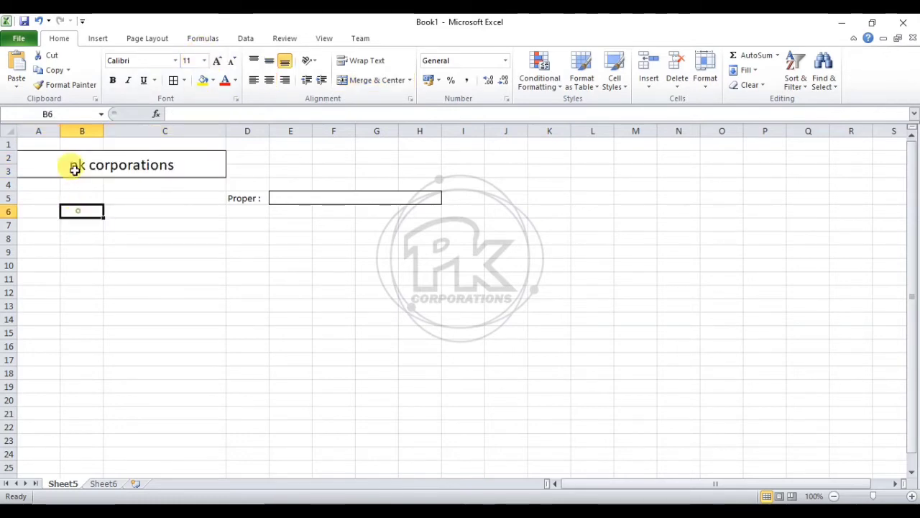
Enter the formula =PROPER(A2) in the merged cell E5 to convert the company text to proper case.
left_click(72, 164)
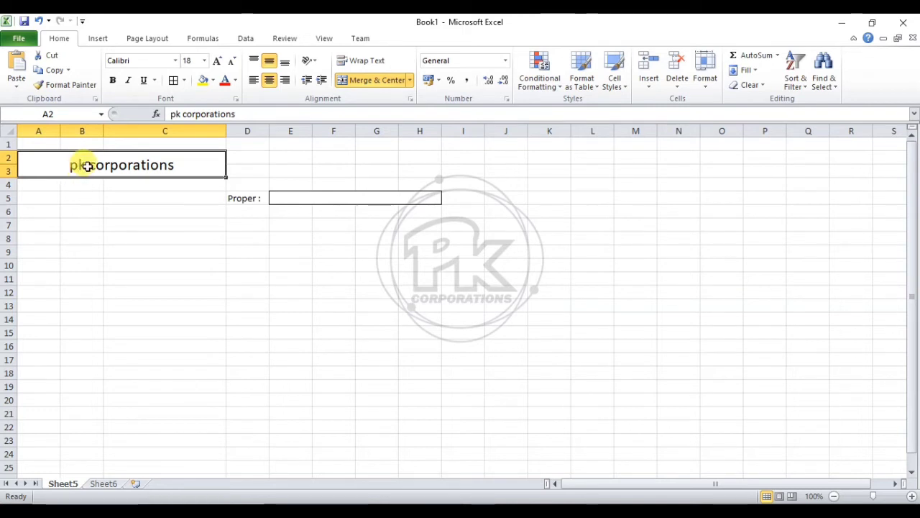
left_click(345, 201)
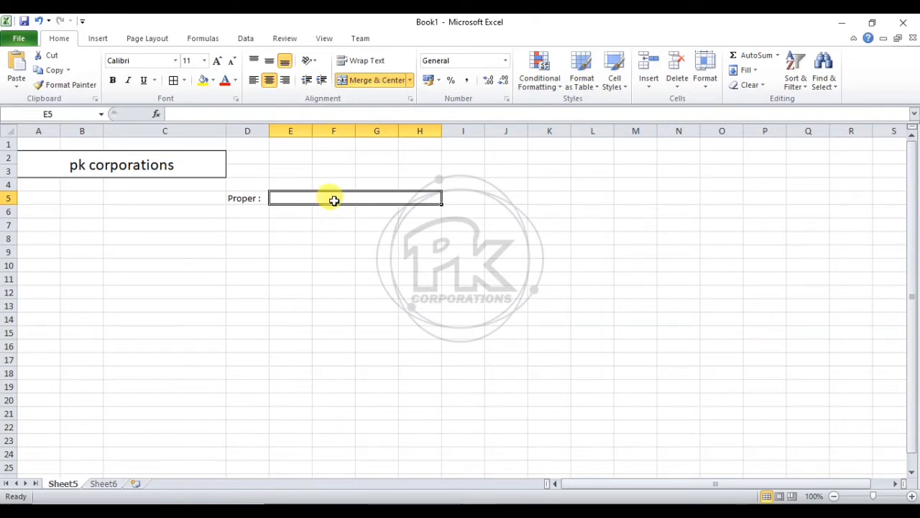
left_click_drag(337, 238, 340, 220)
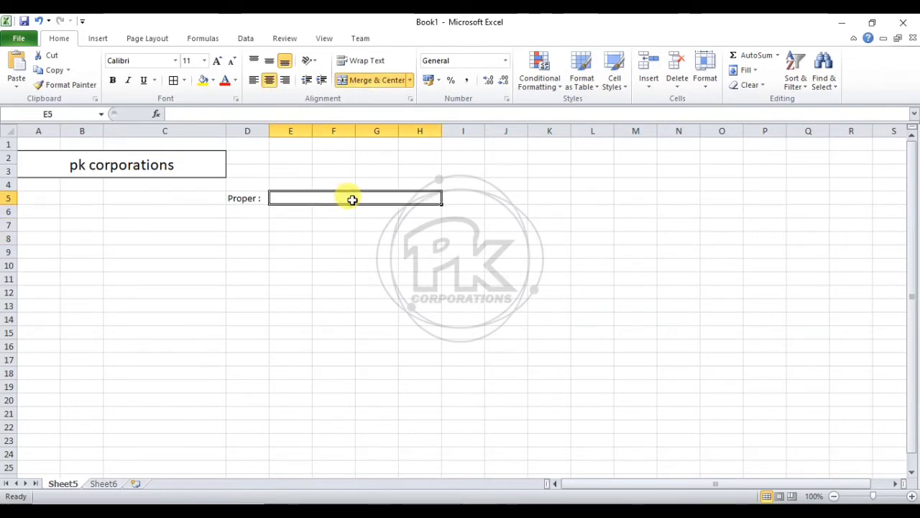
type("=")
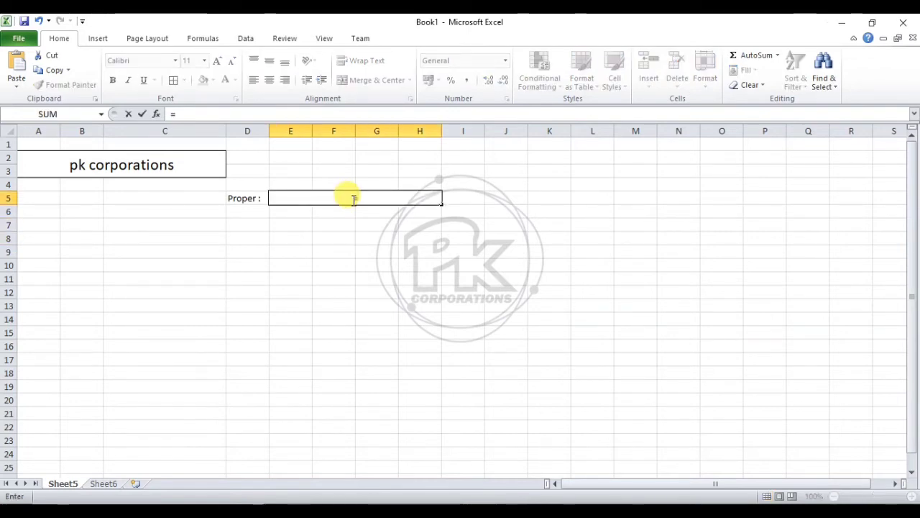
type("PROPE")
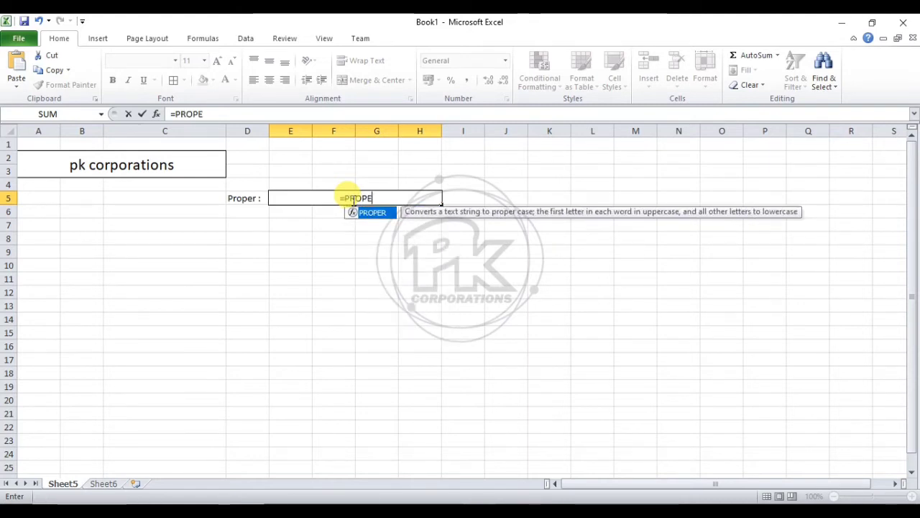
type("R(")
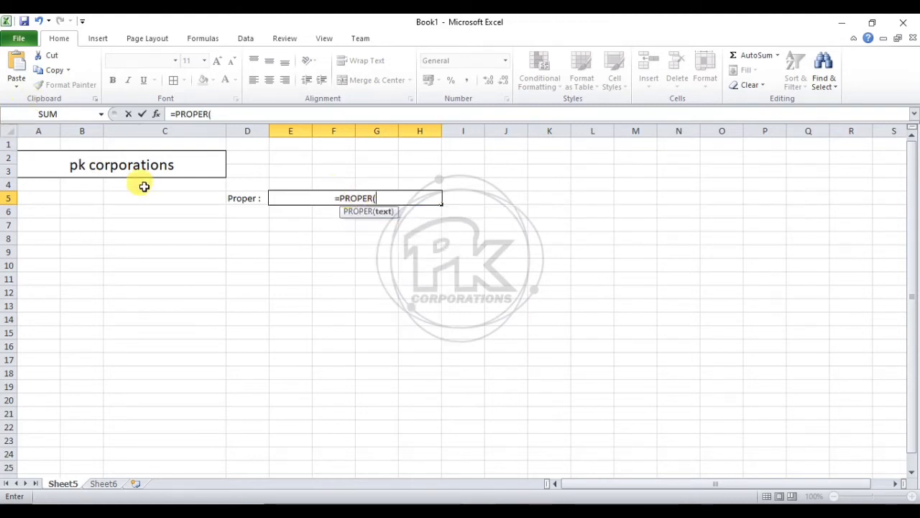
left_click(105, 157)
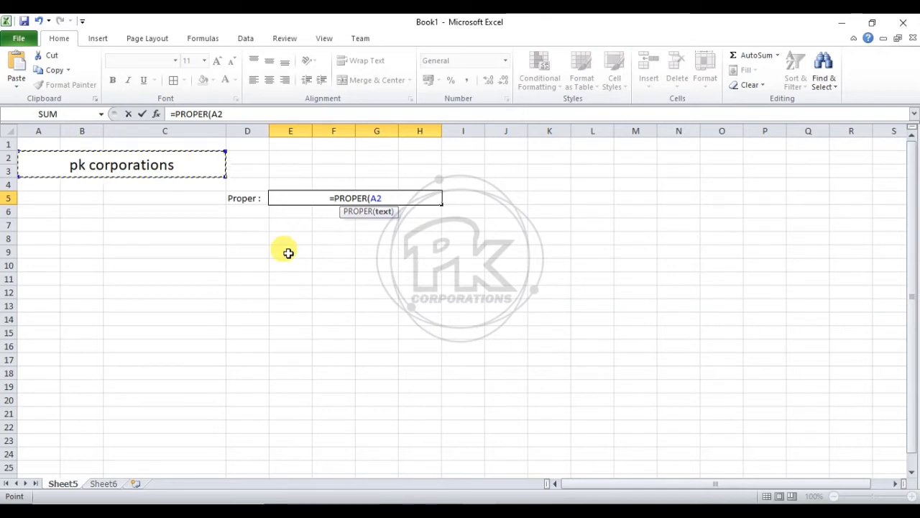
type(")")
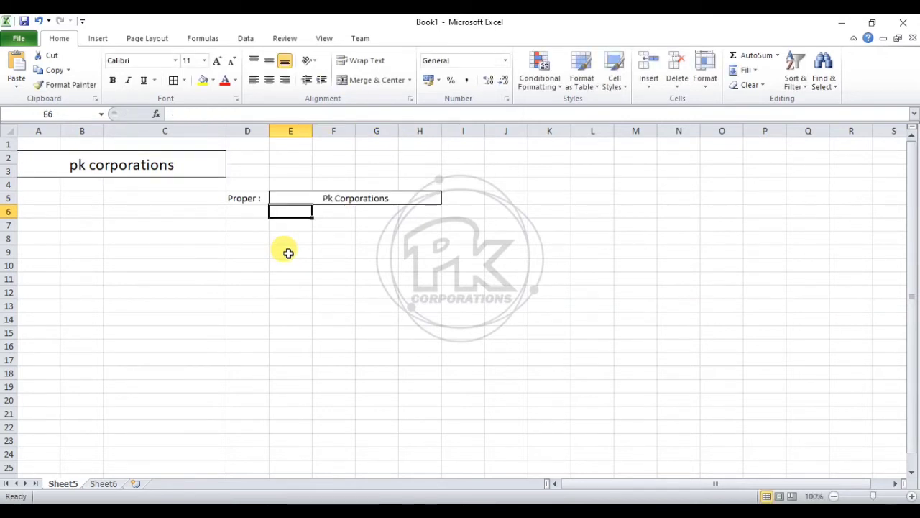
key("Return")
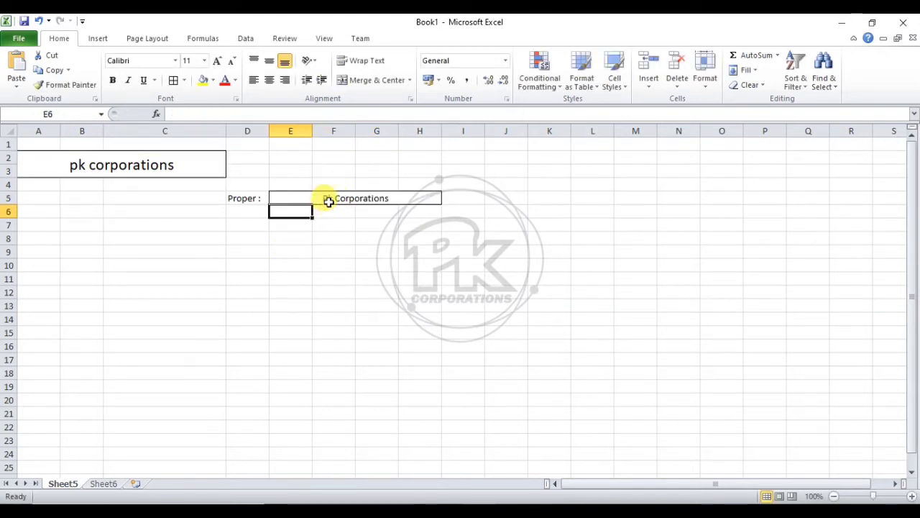
left_click(329, 201)
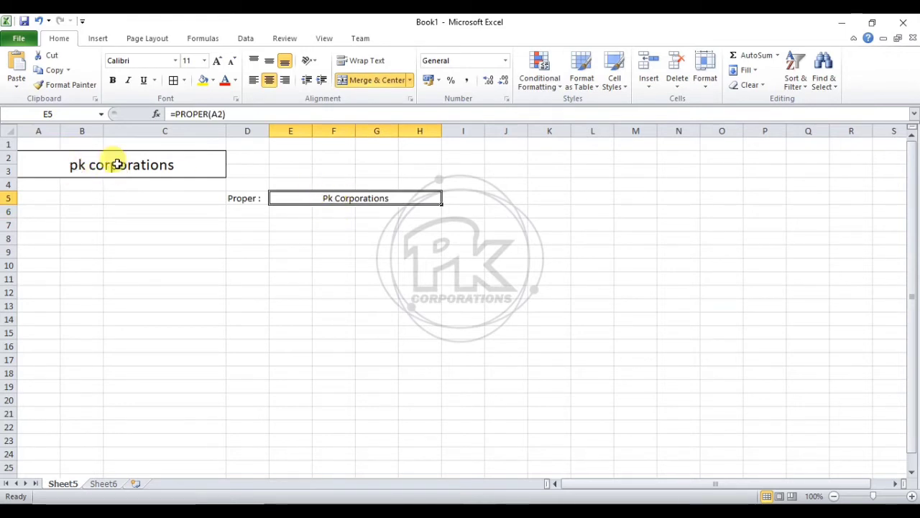
Delete Sheet5 from the workbook and confirm the deletion.
left_click(359, 228)
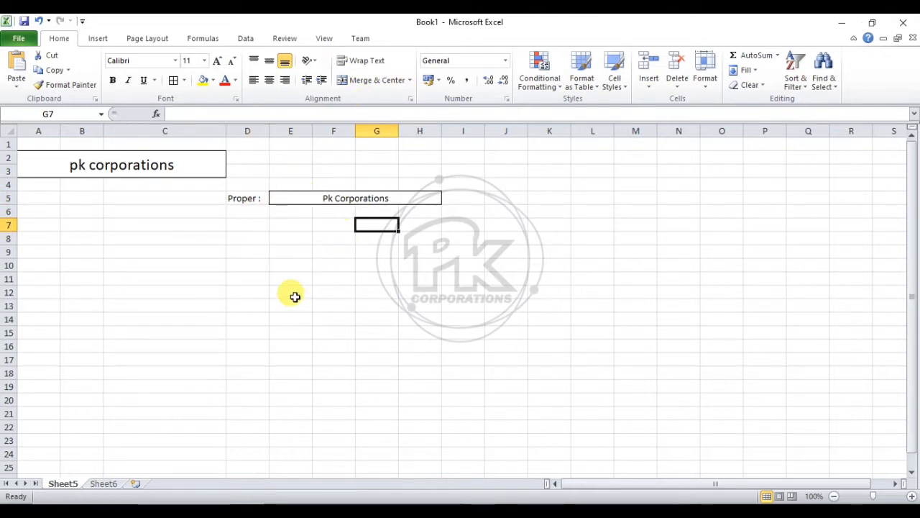
right_click(75, 484)
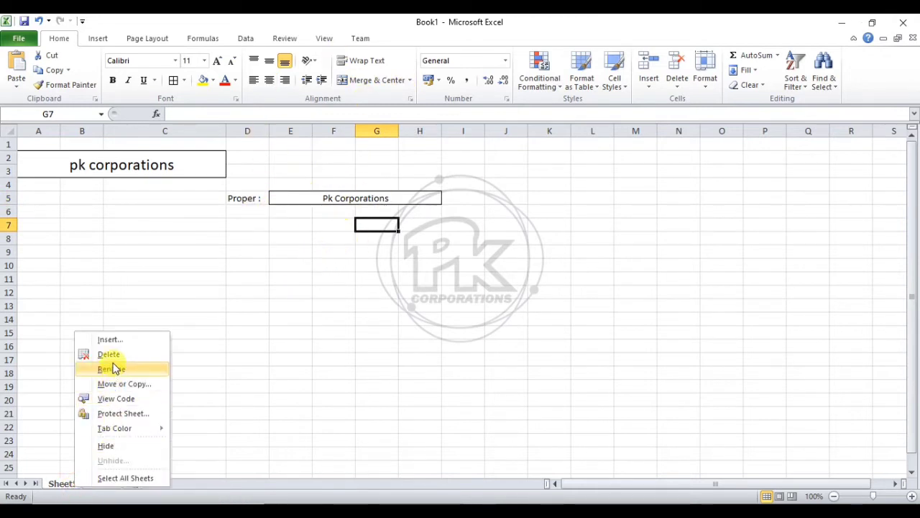
left_click(108, 353)
left_click(432, 297)
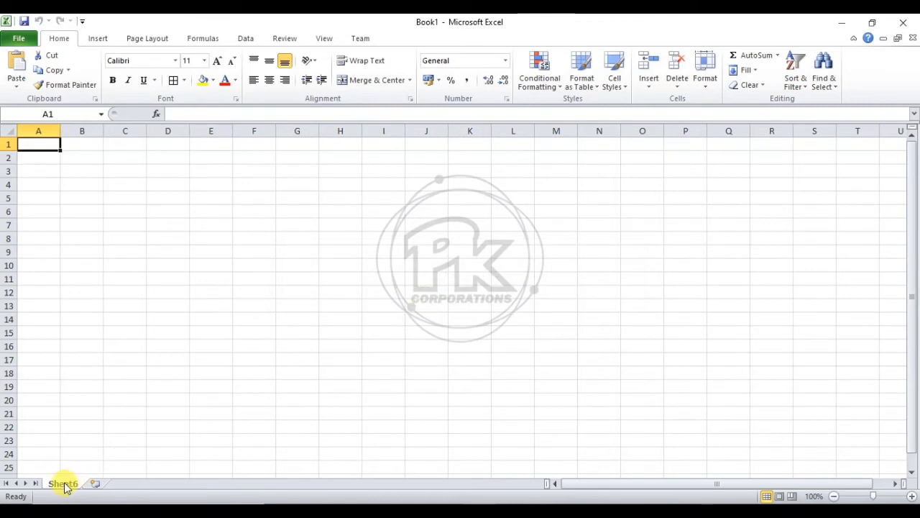
left_click(186, 240)
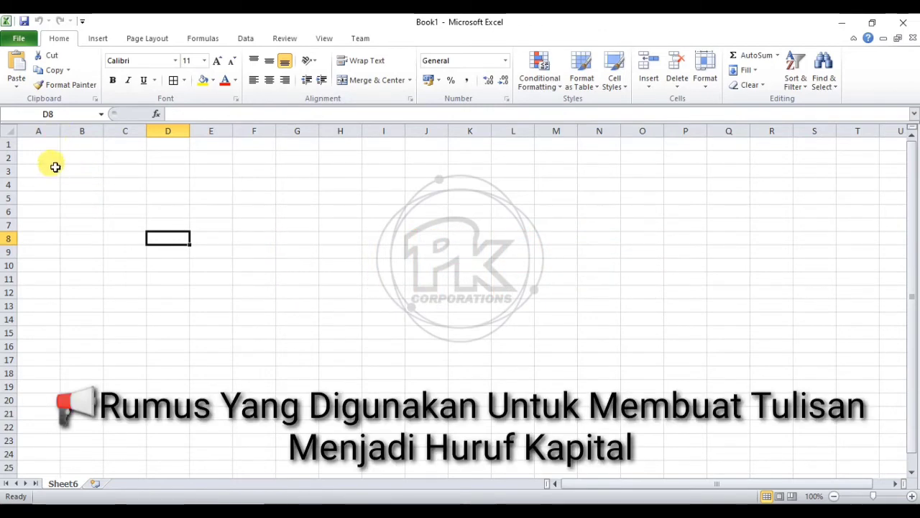
Merge and center cells A3:D4 and align their content vertically to the middle.
left_click_drag(55, 167, 165, 181)
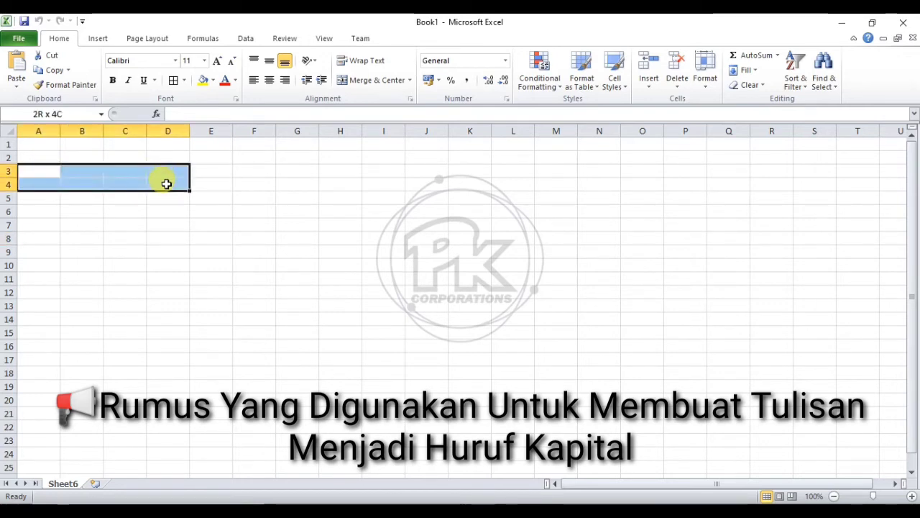
left_click(372, 80)
left_click(271, 64)
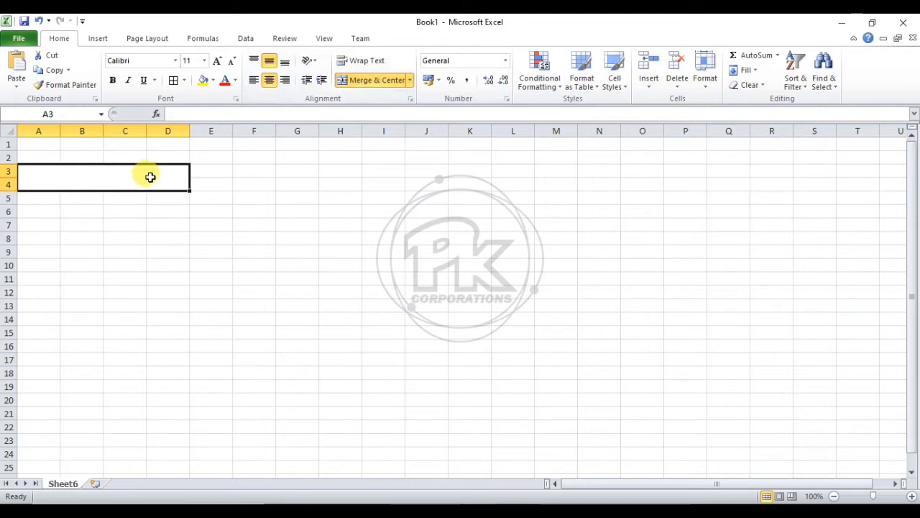
Enter the lowercase text "pk corporations" in the merged cell A3.
type("PK")
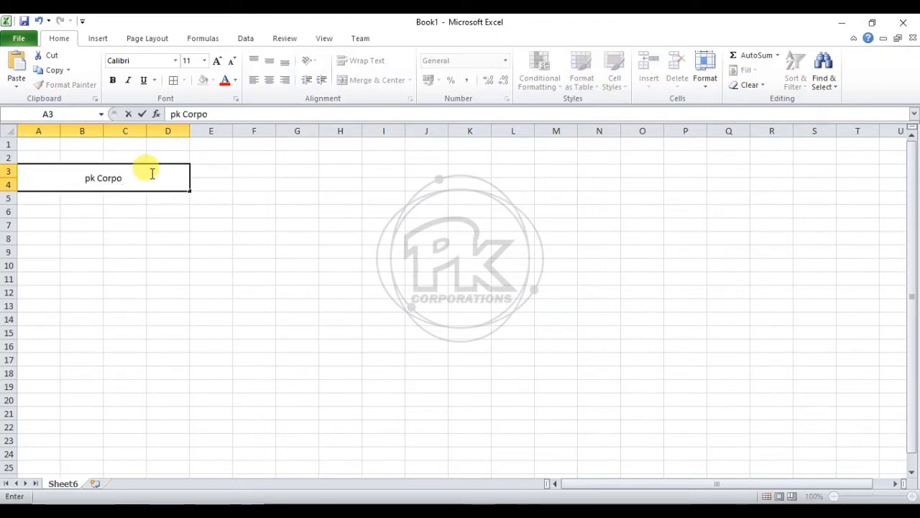
type(" cor")
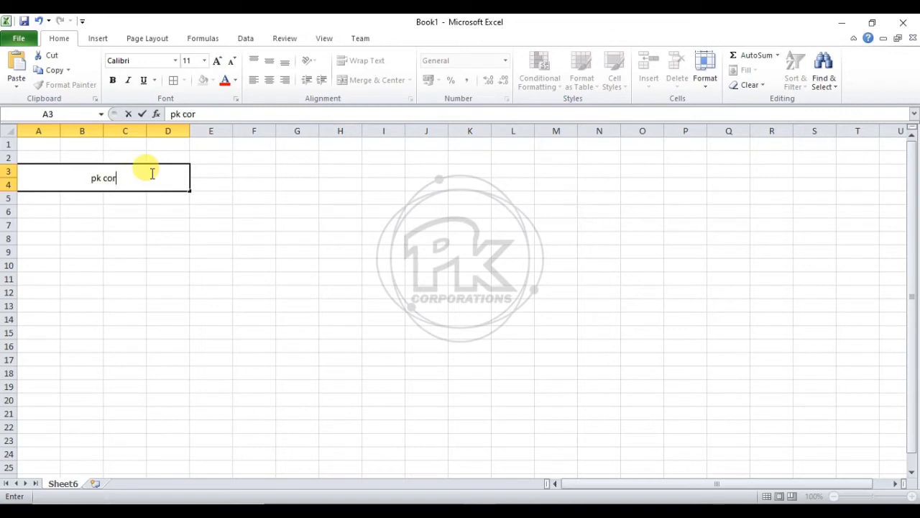
type("porations")
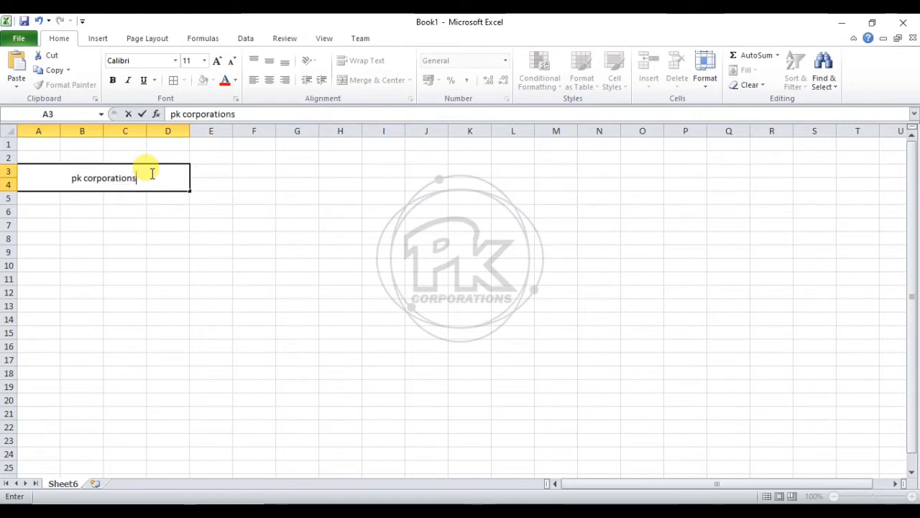
left_click(228, 204)
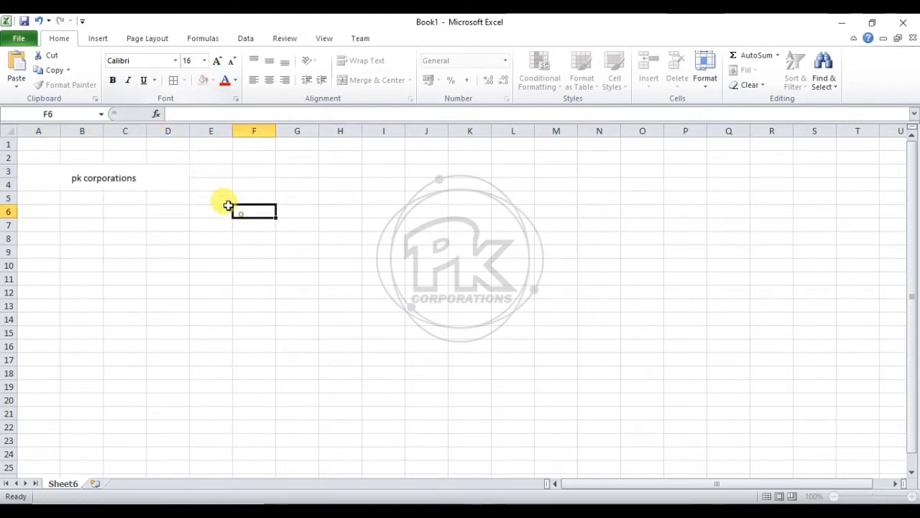
Increase the font size of "pk corporations" in A3 to 16.
left_click(180, 186)
left_click(223, 63)
left_click(252, 251)
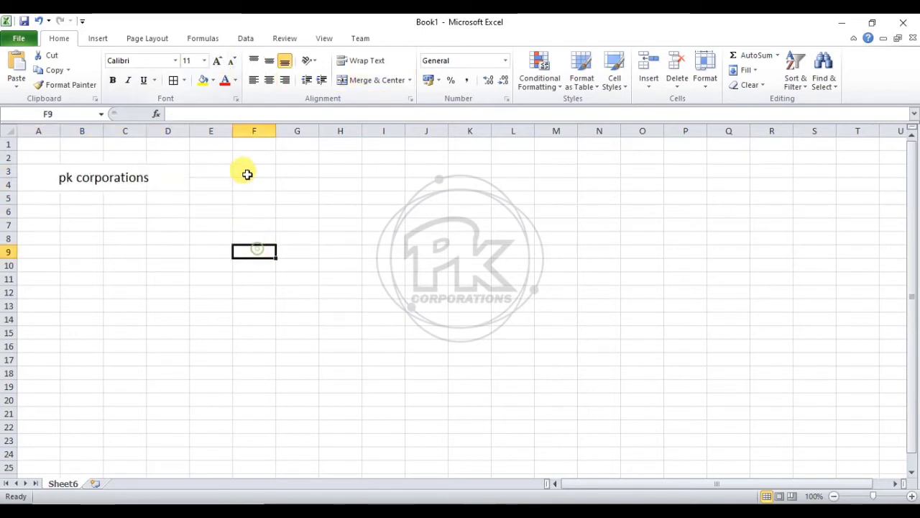
Merge and center cells F3:J4 into one result cell beside the source text.
left_click_drag(253, 171, 422, 171)
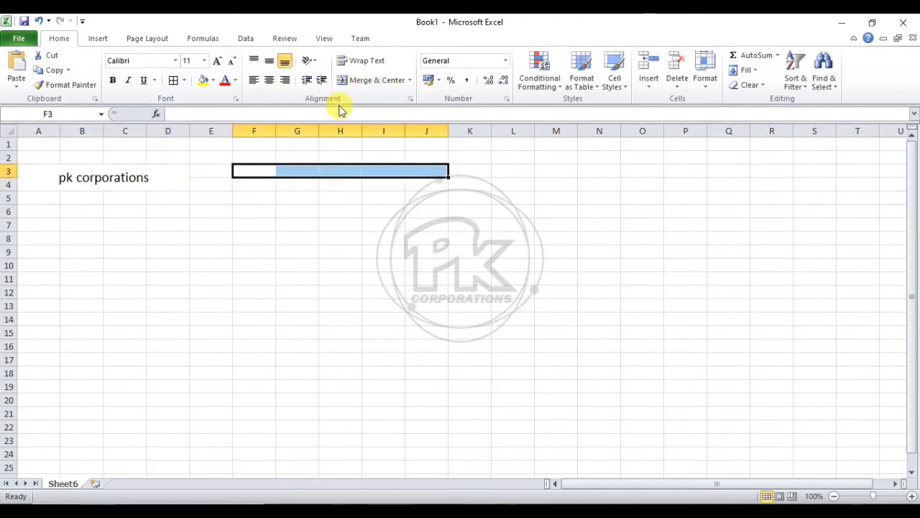
left_click(377, 80)
left_click(376, 197)
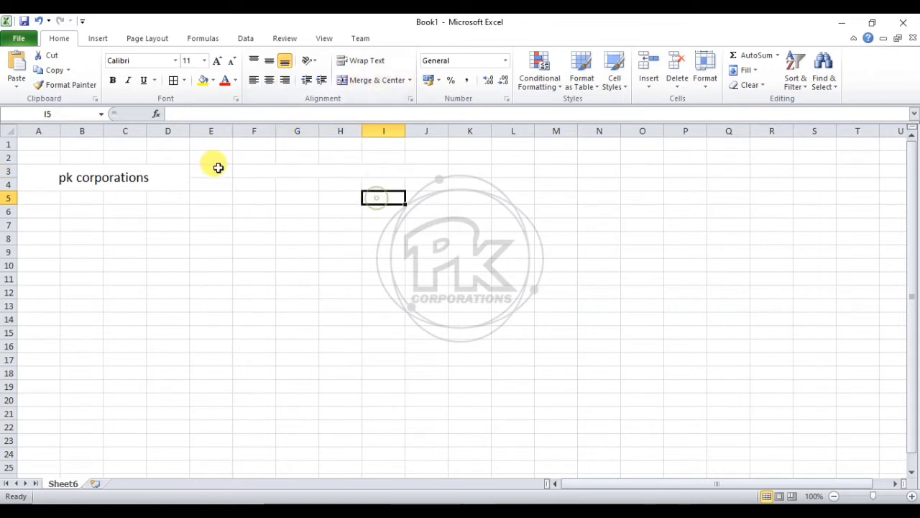
left_click(325, 174)
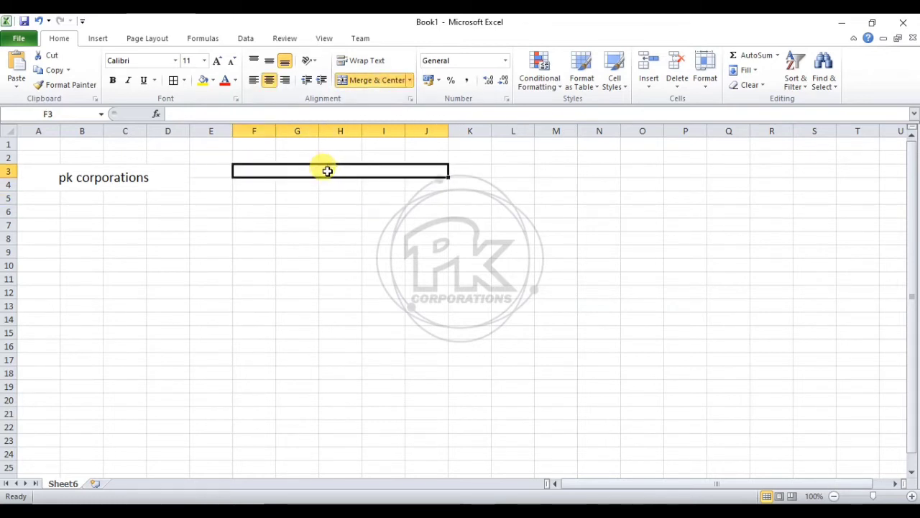
left_click_drag(327, 171, 325, 181)
left_click(373, 80)
left_click(374, 80)
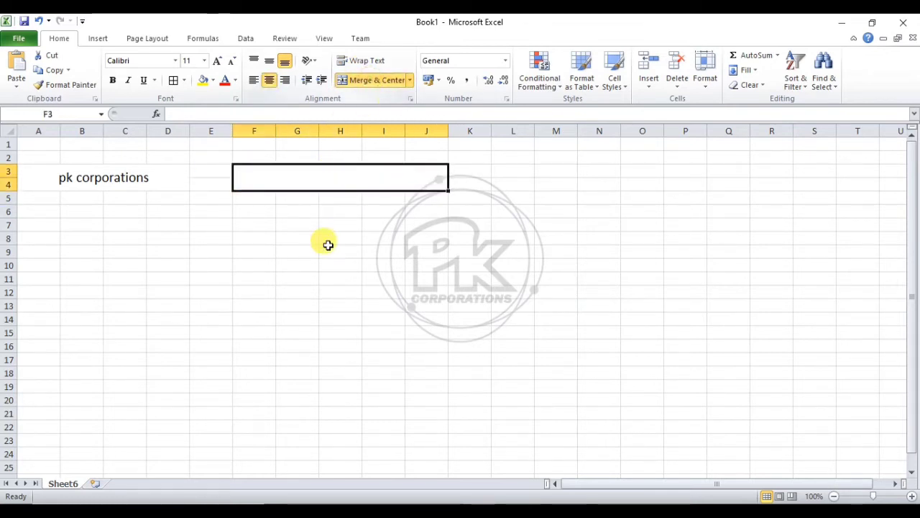
left_click(338, 291)
Enter the label "Upper >>" in cell E3.
left_click(220, 174)
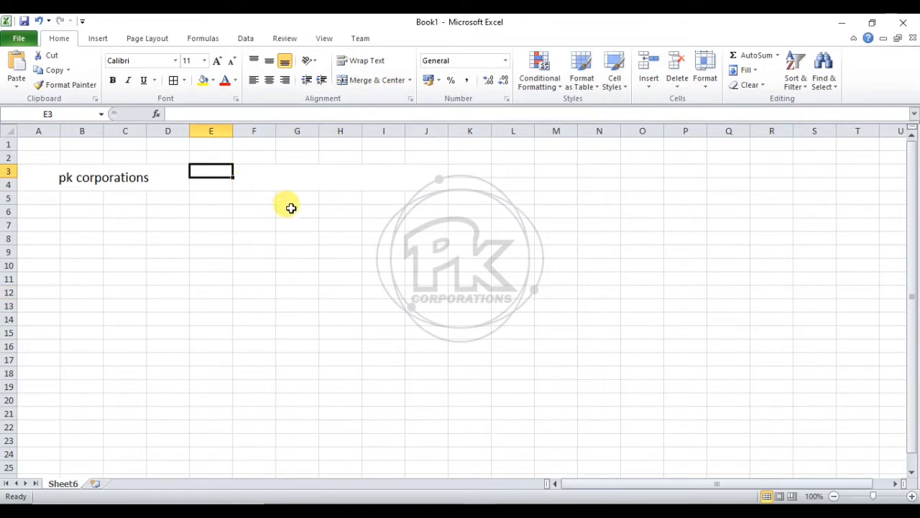
type("Upper")
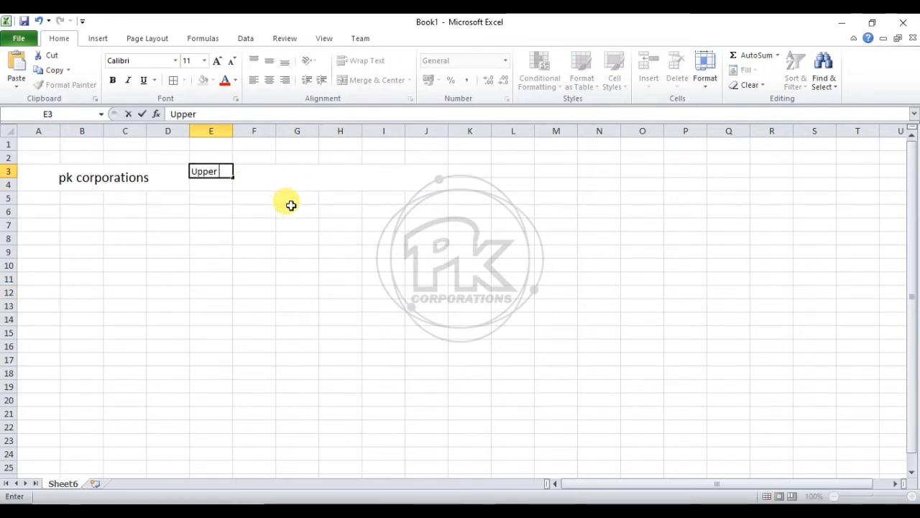
type(" >>")
left_click(291, 218)
Apply a border around the merged source cell A3:D4 and the merged result cell F3:J4.
left_click(162, 173)
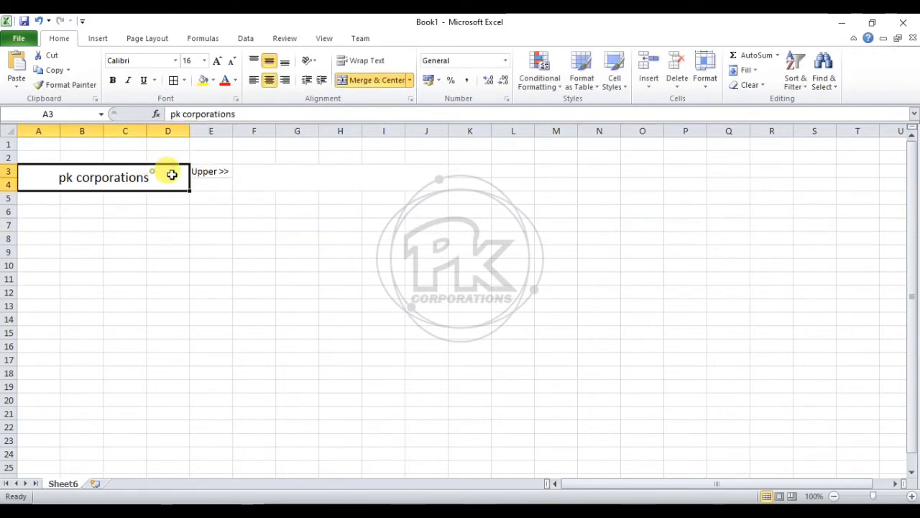
left_click(172, 85)
left_click_drag(253, 173, 427, 184)
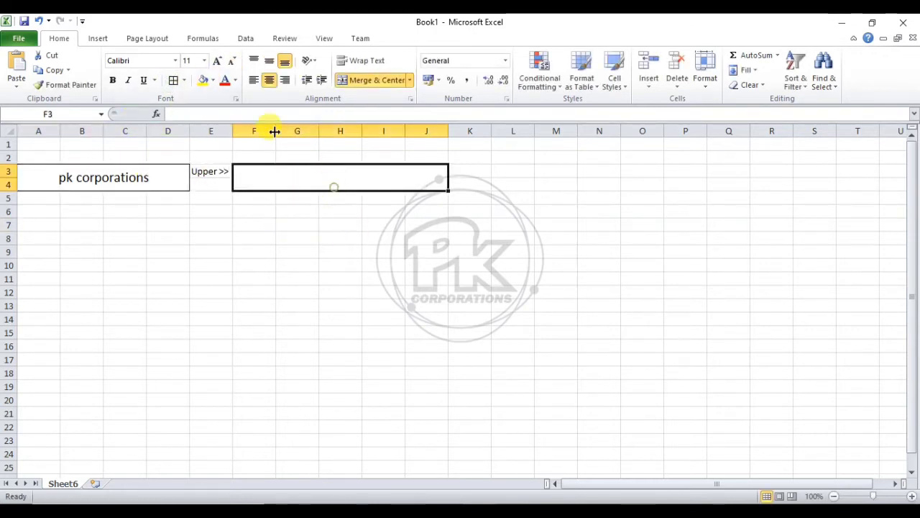
left_click(177, 85)
left_click(311, 250)
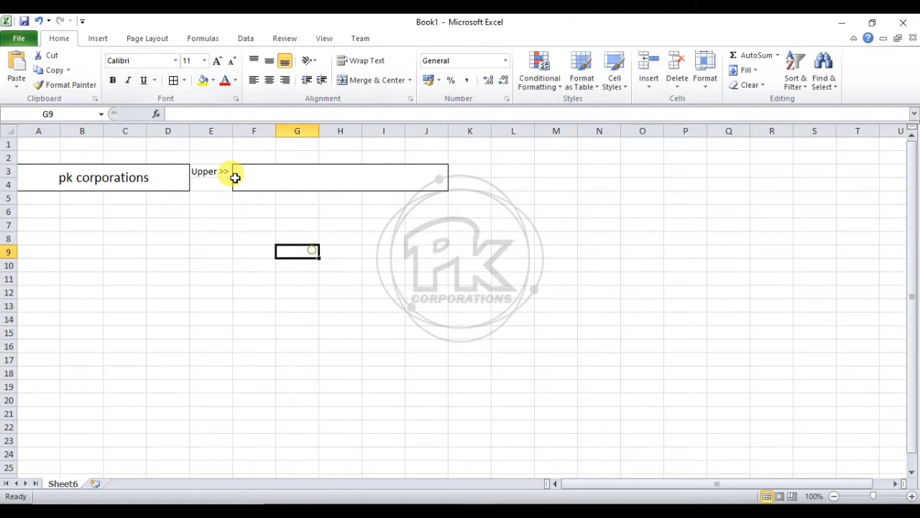
Enter the formula =UPPER(A3) in the merged result cell F3.
left_click(281, 184)
type("=")
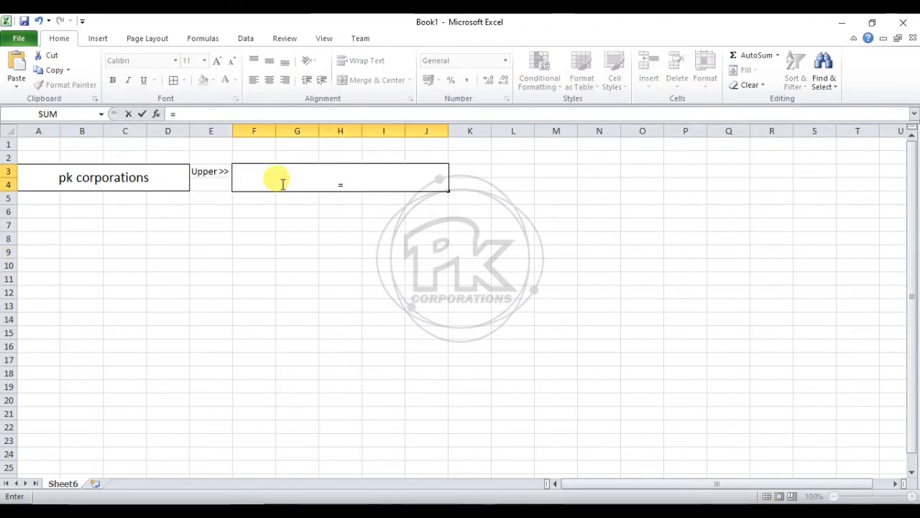
type("UPPER(")
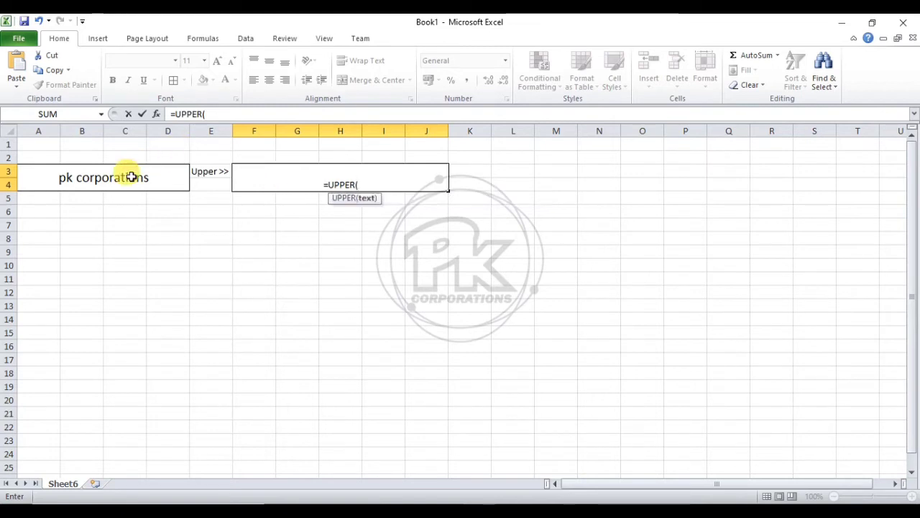
left_click(99, 179)
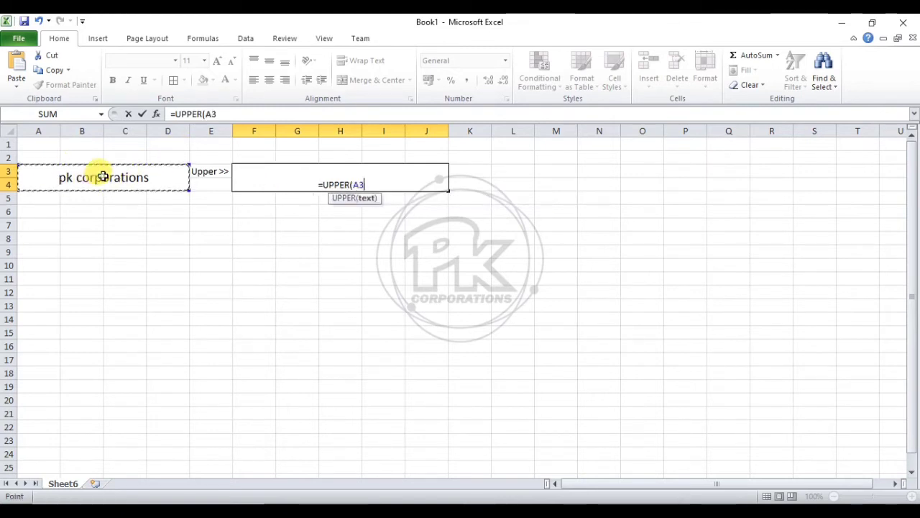
type(")")
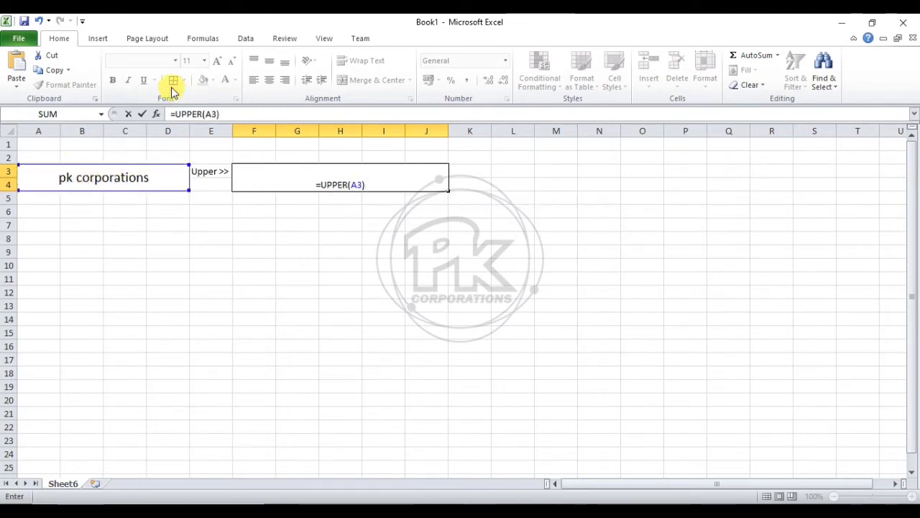
key("Return")
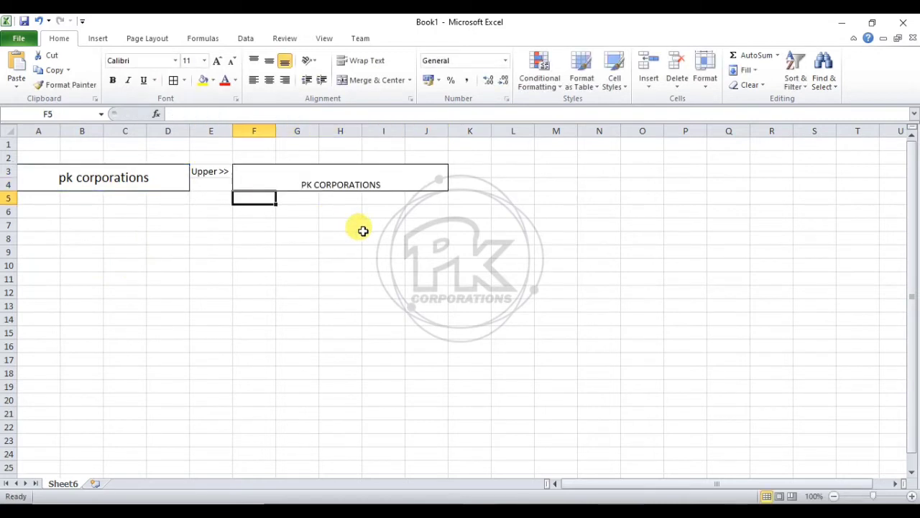
Enlarge the font of the uppercase result in F3 by several size increments.
left_click(349, 184)
left_click(217, 60)
left_click(216, 61)
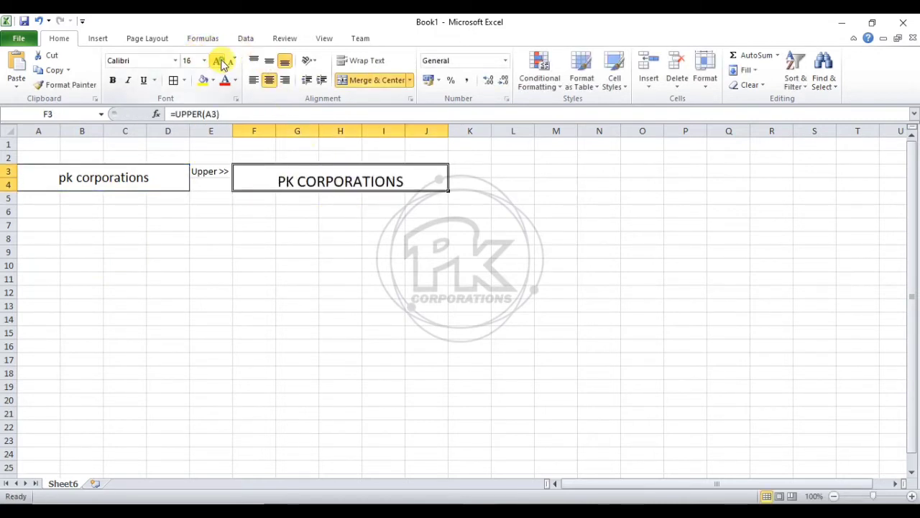
left_click(216, 60)
left_click(341, 279)
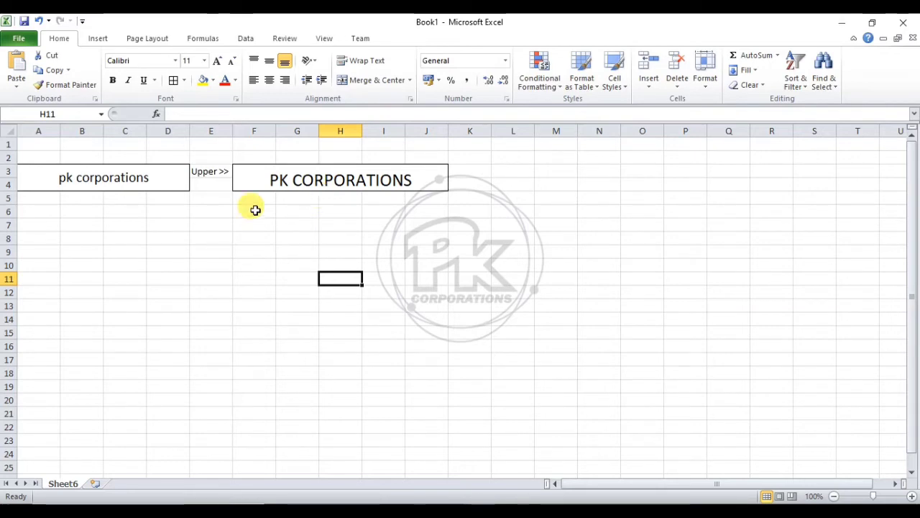
Add a new blank worksheet after Sheet6 and return to Sheet6.
left_click(96, 483)
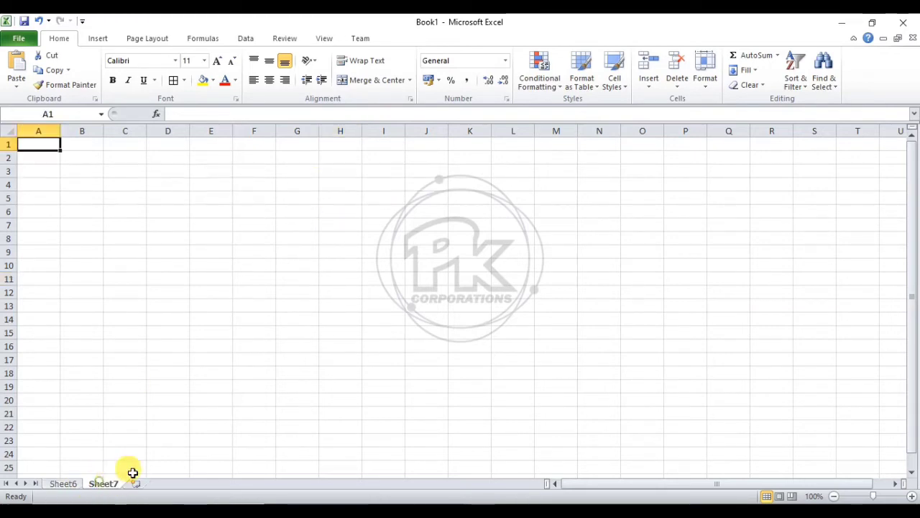
left_click(183, 358)
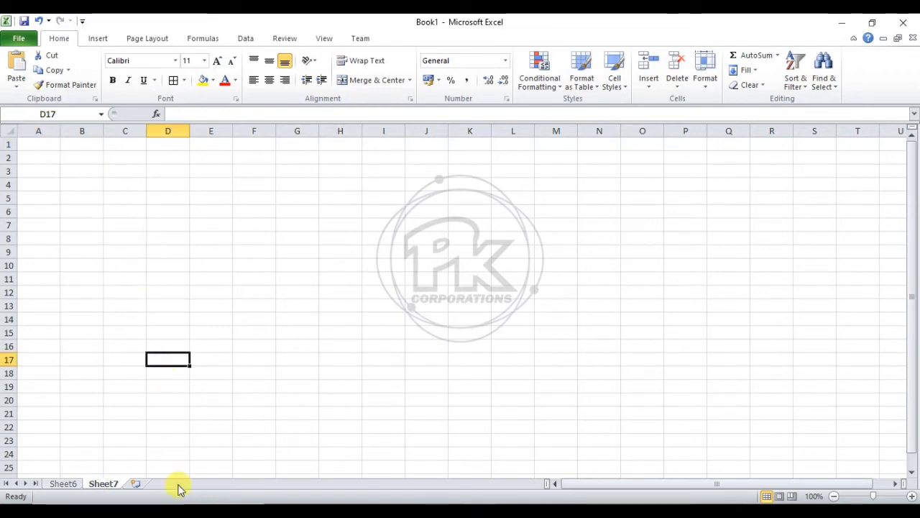
left_click(76, 485)
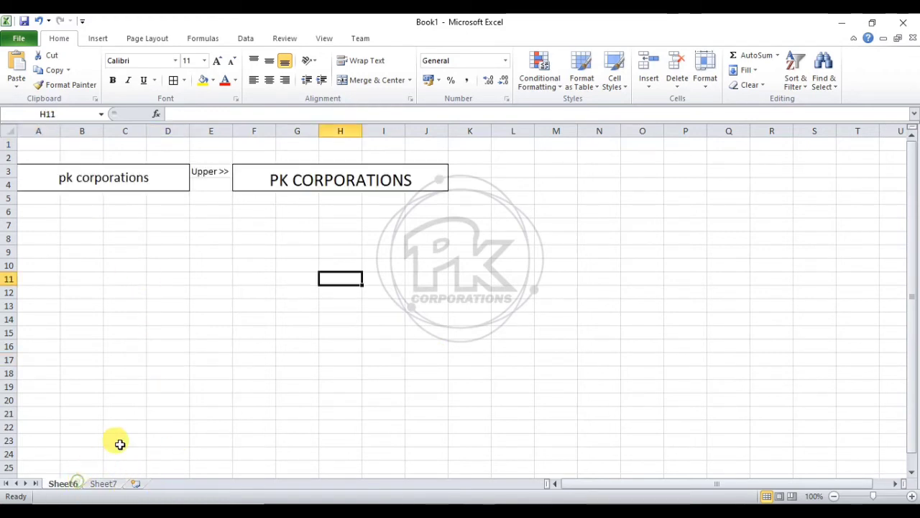
left_click(428, 251)
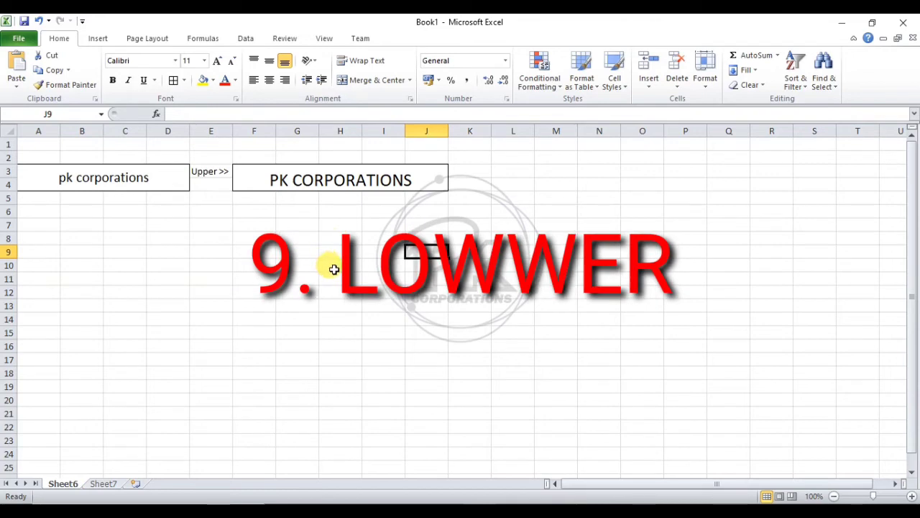
Enter the label "Lower >>" in cell E7.
left_click(278, 211)
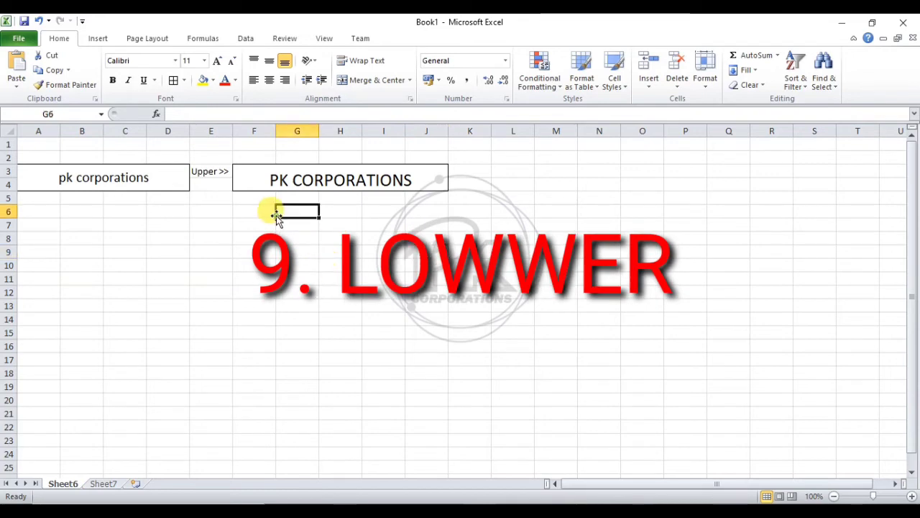
left_click(211, 222)
type("Lowe")
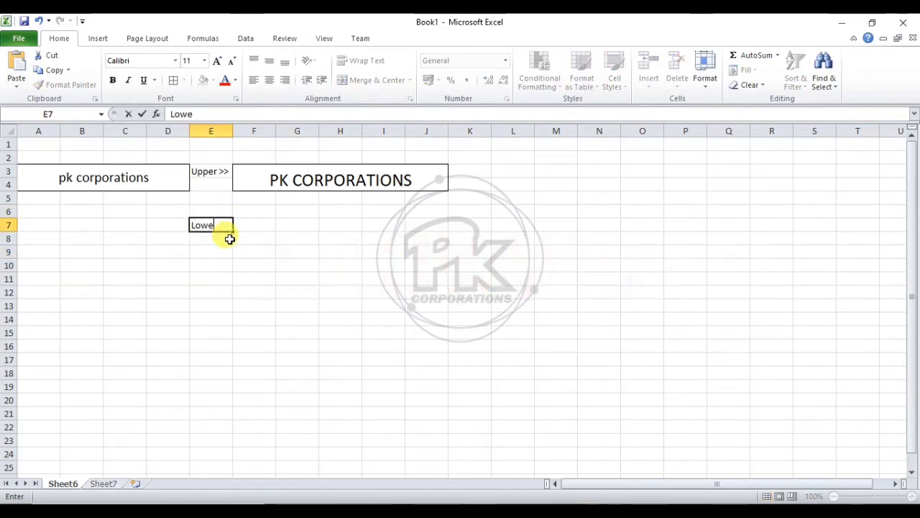
type("r >>")
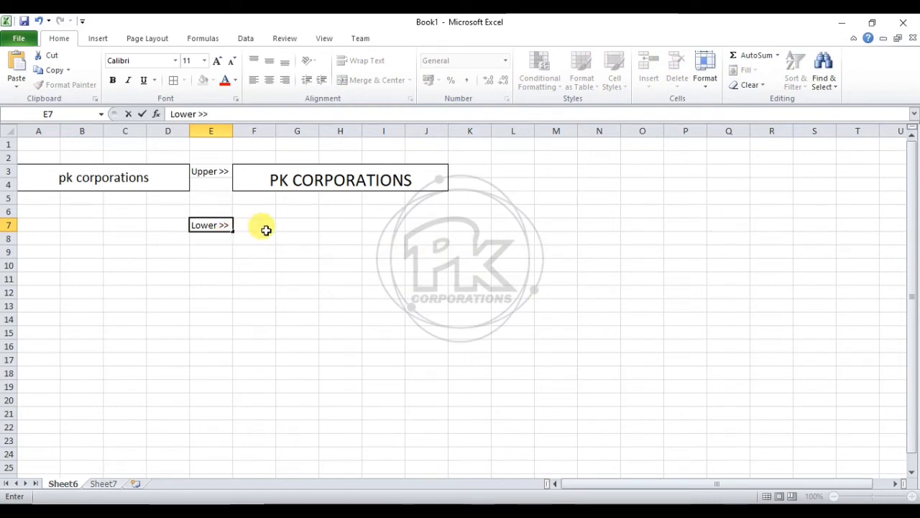
Merge and center the range F7:J8 beside the "Lower >>" label and set its font size to 18.
left_click_drag(263, 228, 420, 221)
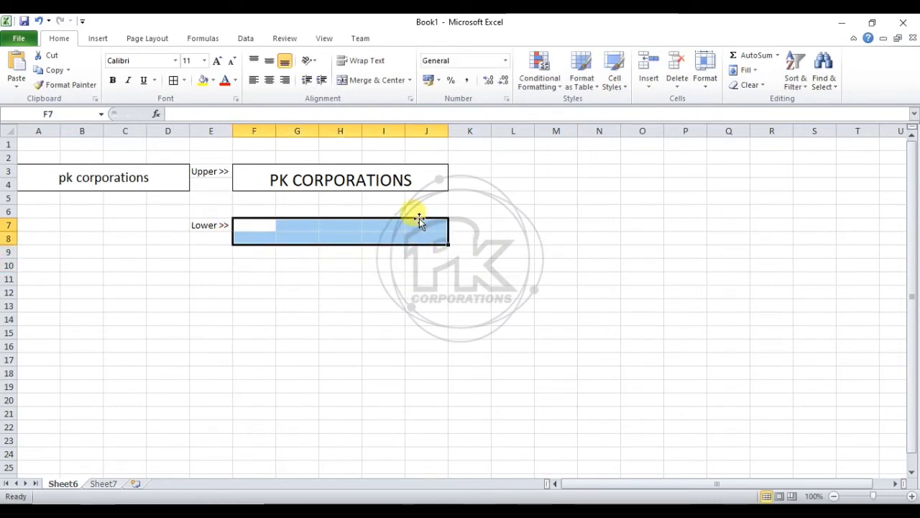
left_click(352, 81)
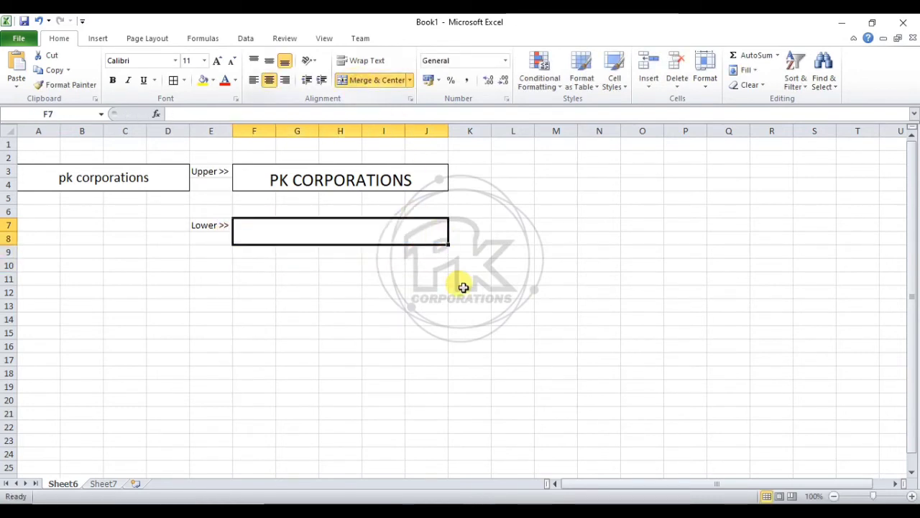
left_click(217, 63)
left_click(217, 64)
left_click(217, 63)
left_click(273, 312)
left_click(290, 230)
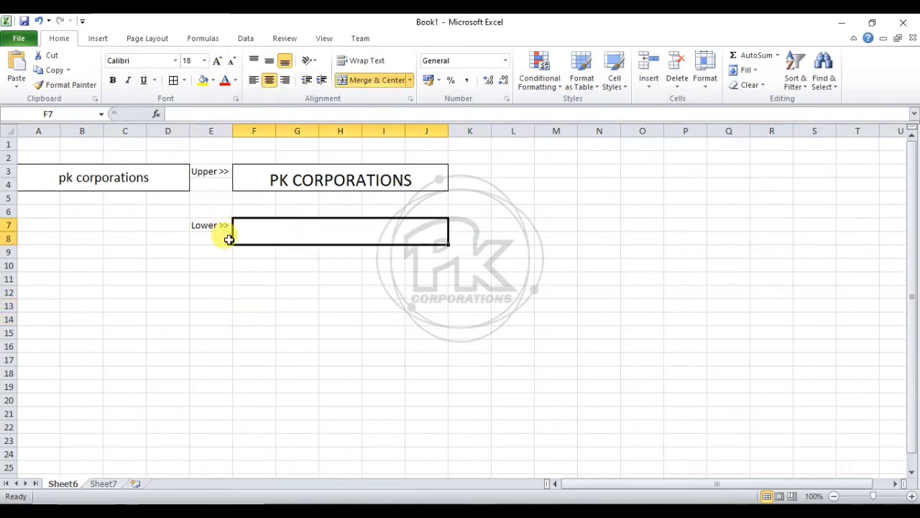
Add an outline border around the merged cell F7:J8.
left_click(165, 177)
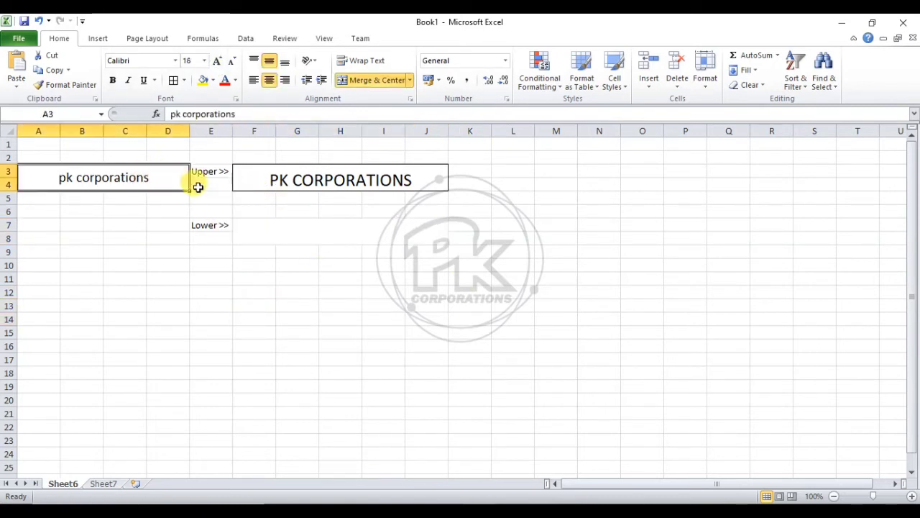
left_click(278, 236)
left_click(379, 373)
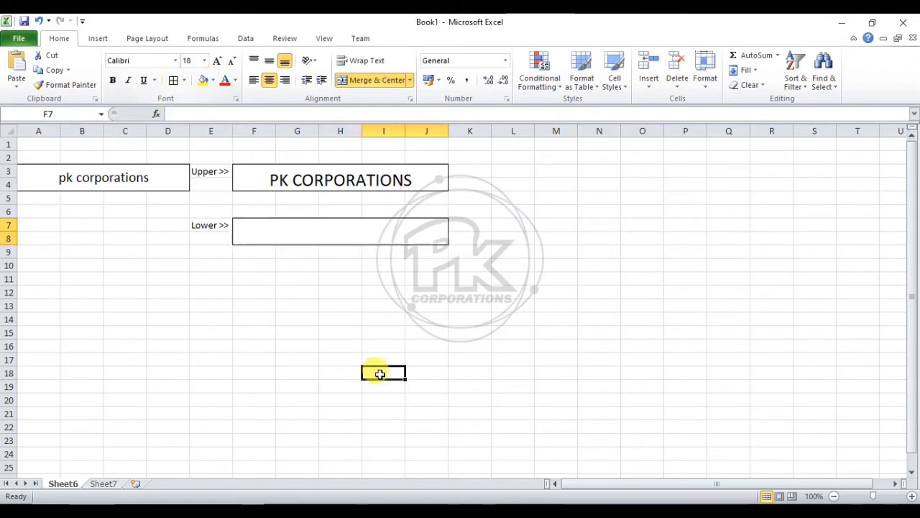
Enter the formula =LOWER(F3) in the merged cell F7.
left_click(353, 238)
type("=")
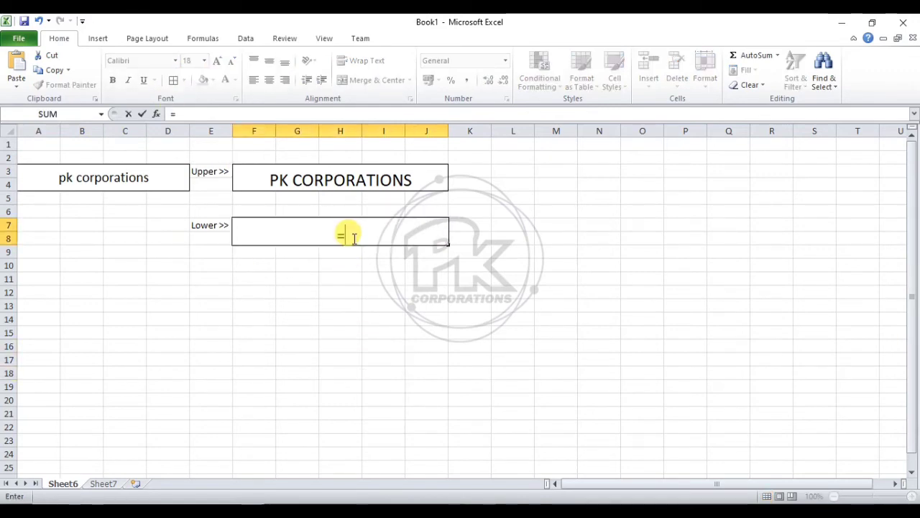
type("LOWER")
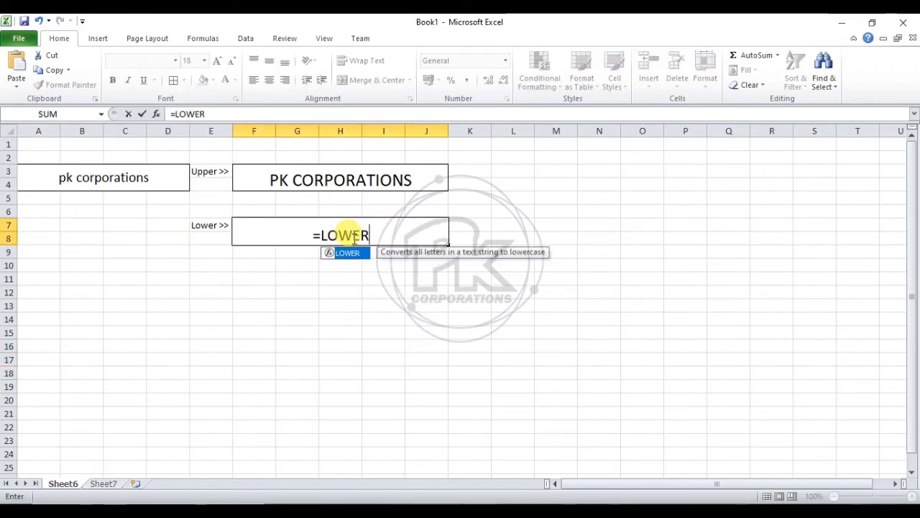
type("(")
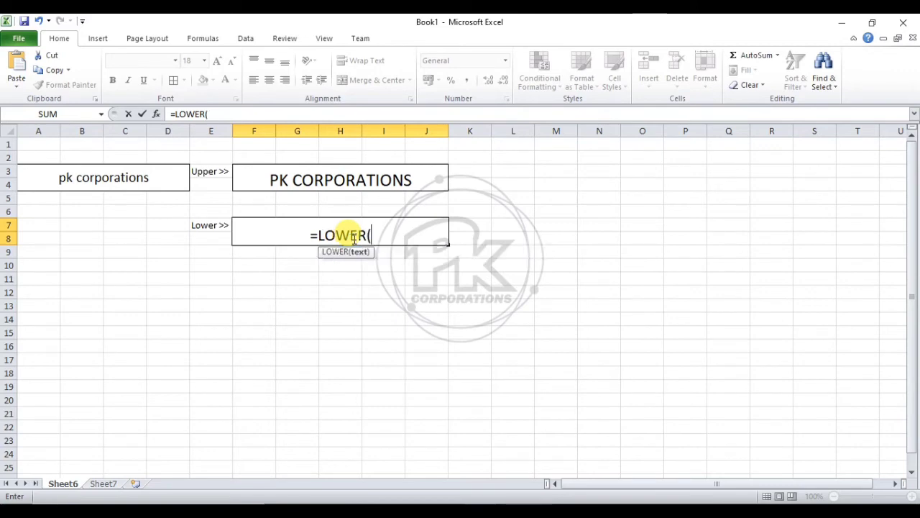
left_click(305, 175)
type(")")
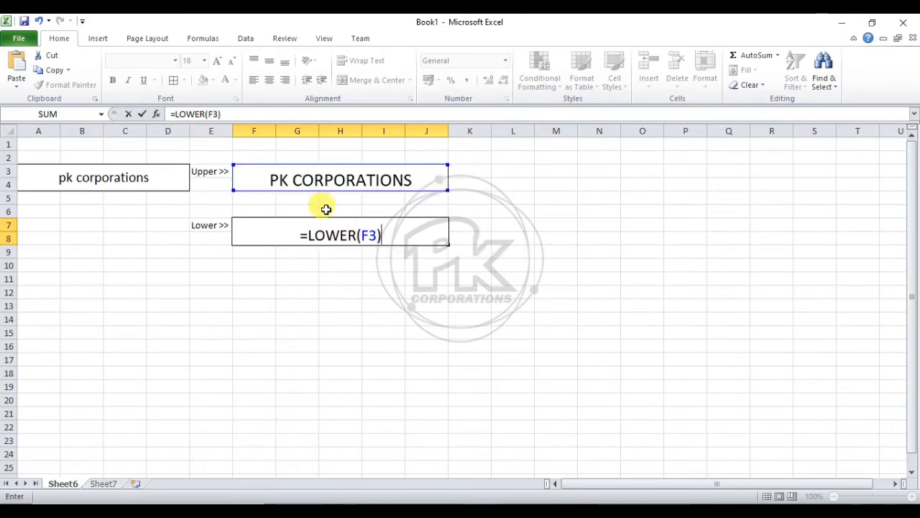
key("Return")
left_click(357, 221)
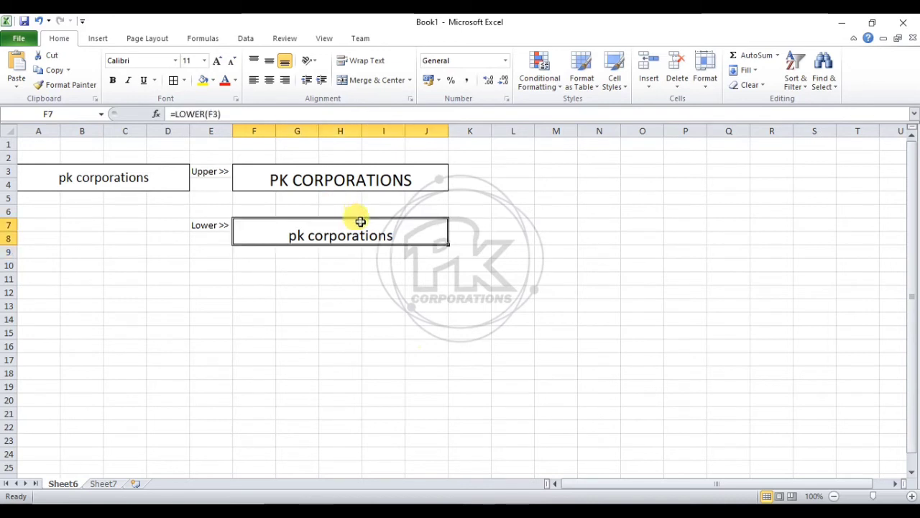
Compare the source text in A3 with the LOWER result in F7 and the UPPER result in F3.
left_click(184, 179)
left_click(362, 235)
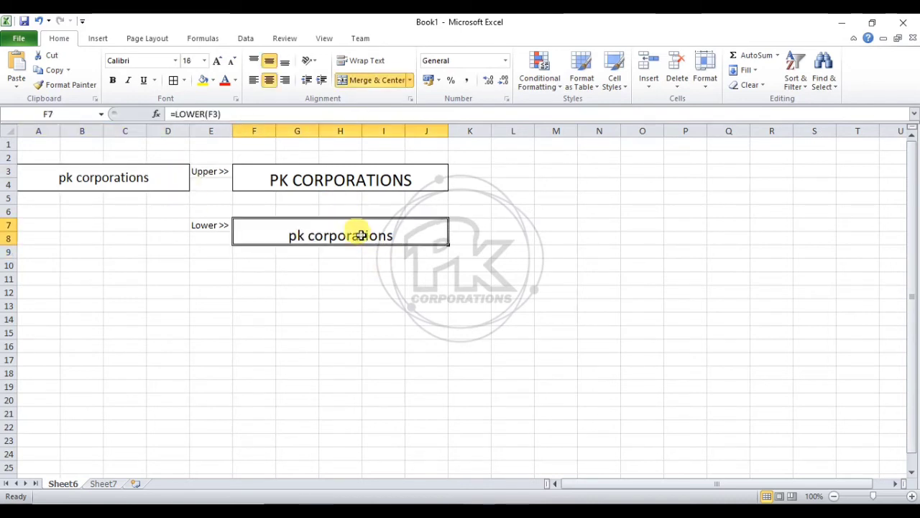
left_click(193, 182)
left_click(299, 236)
left_click(176, 159)
left_click(286, 177)
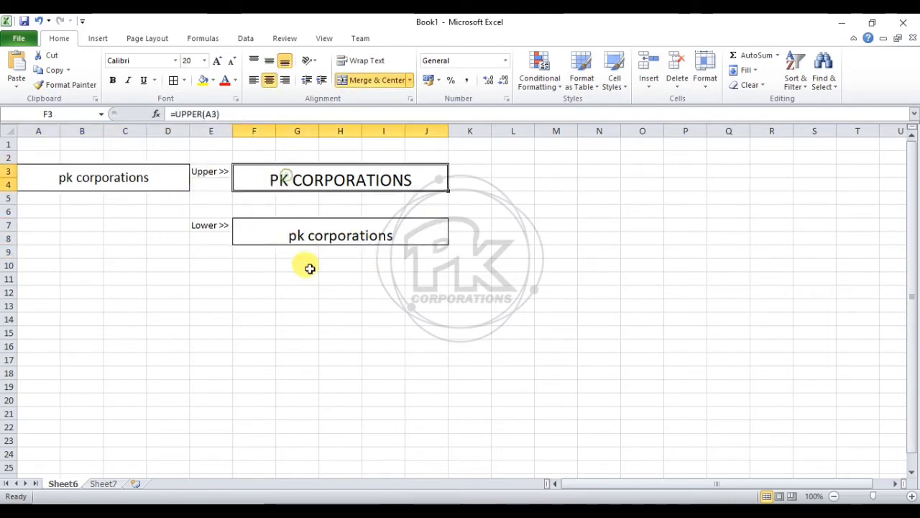
left_click(368, 314)
left_click(179, 226)
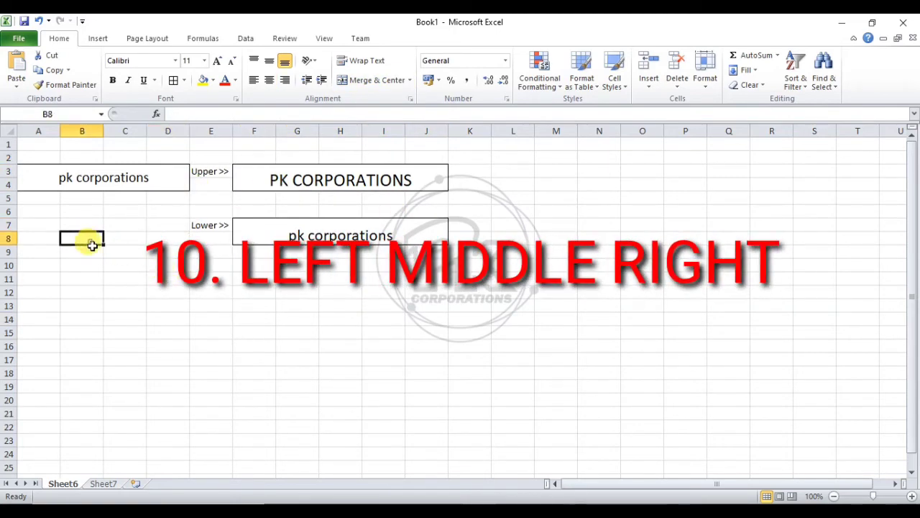
left_click_drag(91, 242, 216, 318)
left_click(91, 306)
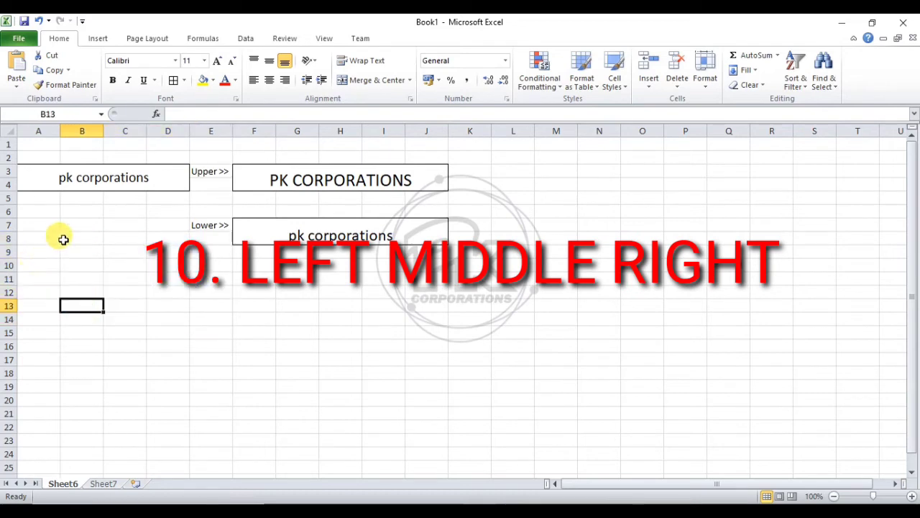
left_click_drag(64, 240, 127, 294)
left_click(41, 289)
left_click(40, 240)
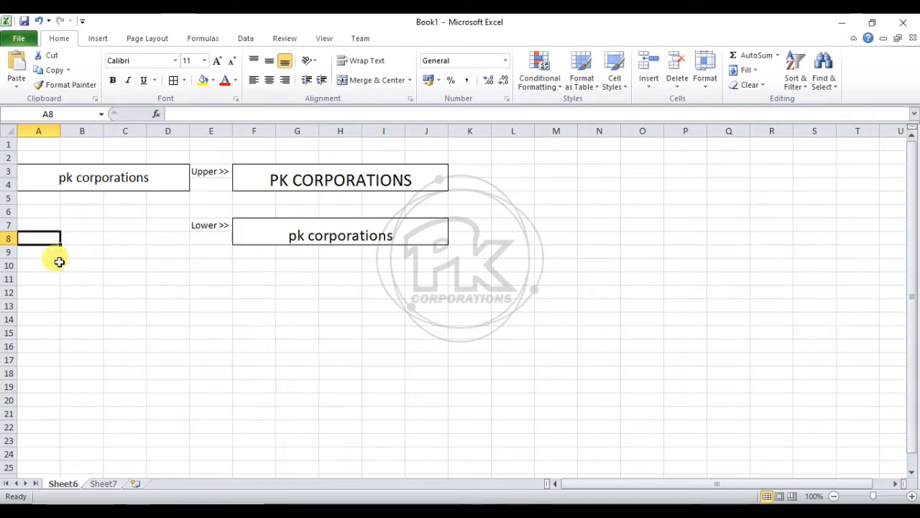
left_click(108, 280)
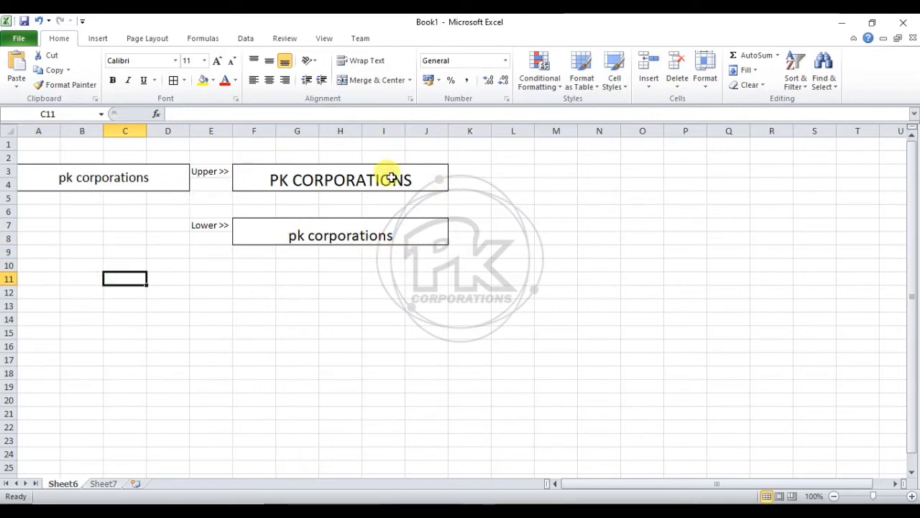
left_click(144, 179)
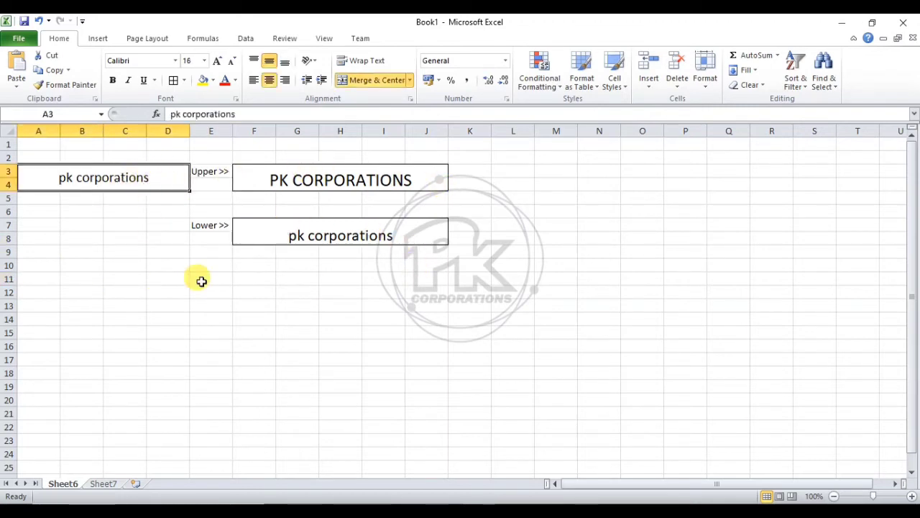
Enter the headings Left, Mid and Right in cells F10, G10 and H10.
left_click(248, 268)
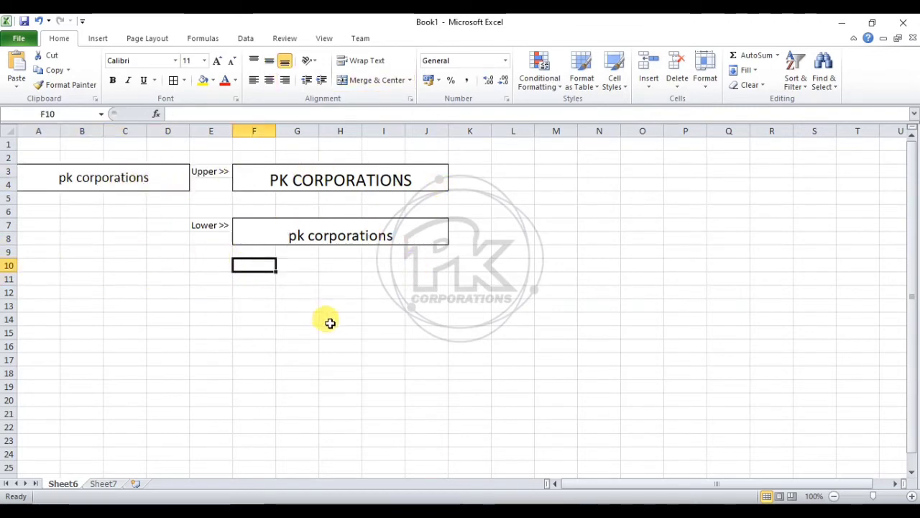
type("Left")
key("Tab")
type("Mid")
key("Tab")
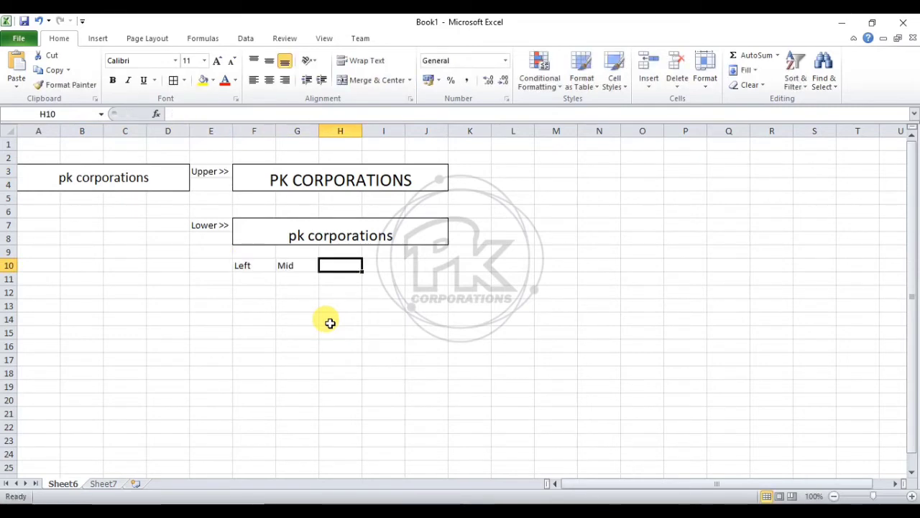
type("Righy")
key("BackSpace")
type("t")
key("Return")
Add borders to all cells of F10:H11 and widen columns F, G and H.
left_click_drag(248, 266, 349, 280)
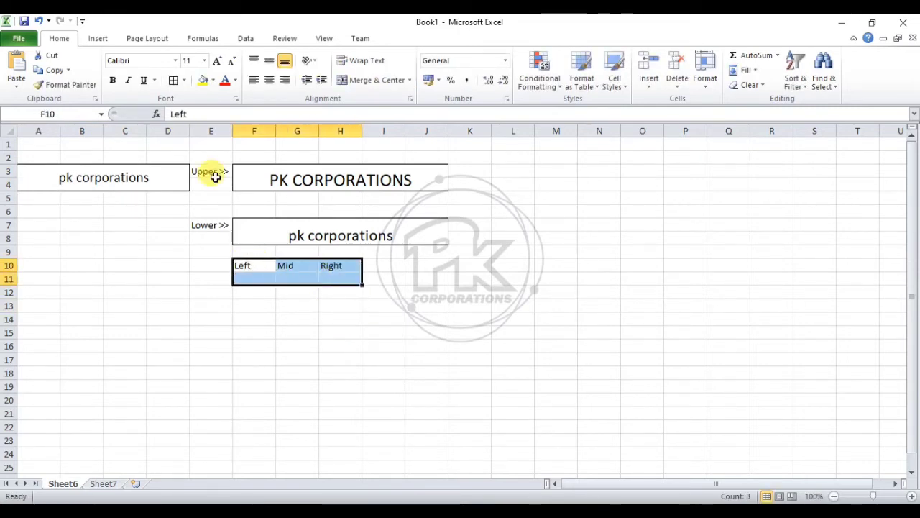
left_click_drag(276, 126, 474, 130)
left_click(439, 302)
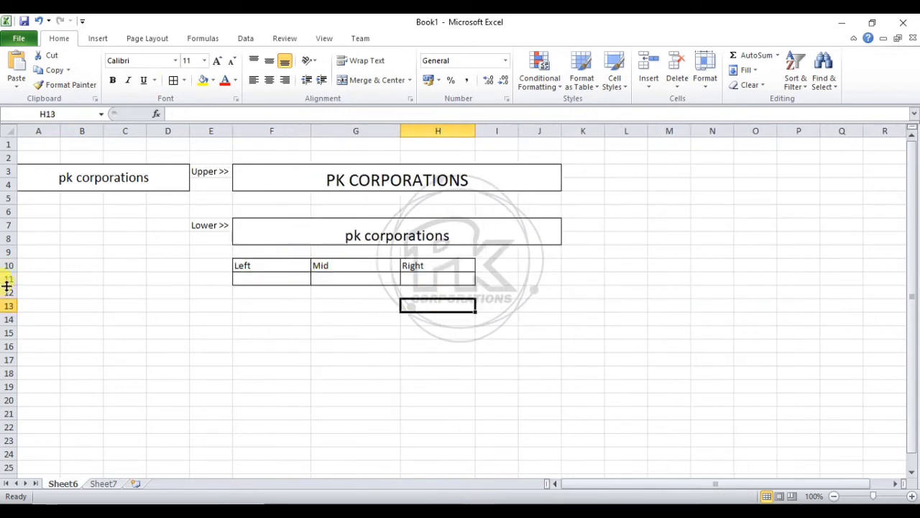
Increase the height of row 11 below the Left, Mid and Right headings.
left_click_drag(6, 286, 7, 297)
left_click(133, 368)
left_click(271, 277)
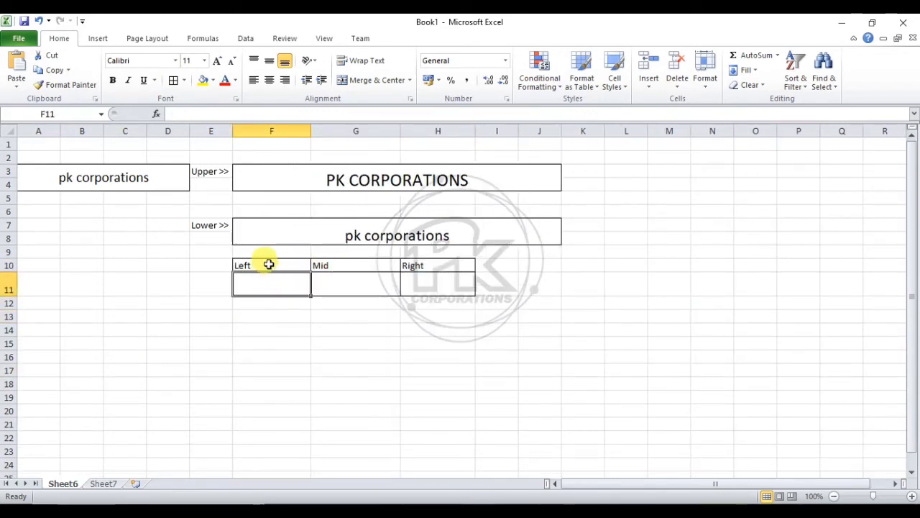
Center the headings in F10:H10 and the empty cells in F11:H11 both horizontally and vertically.
left_click_drag(269, 265, 438, 265)
left_click(269, 80)
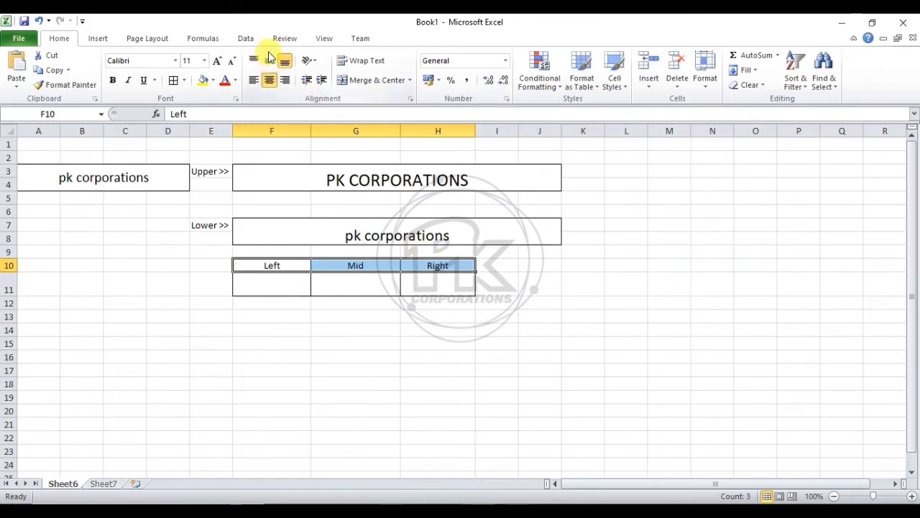
left_click(269, 60)
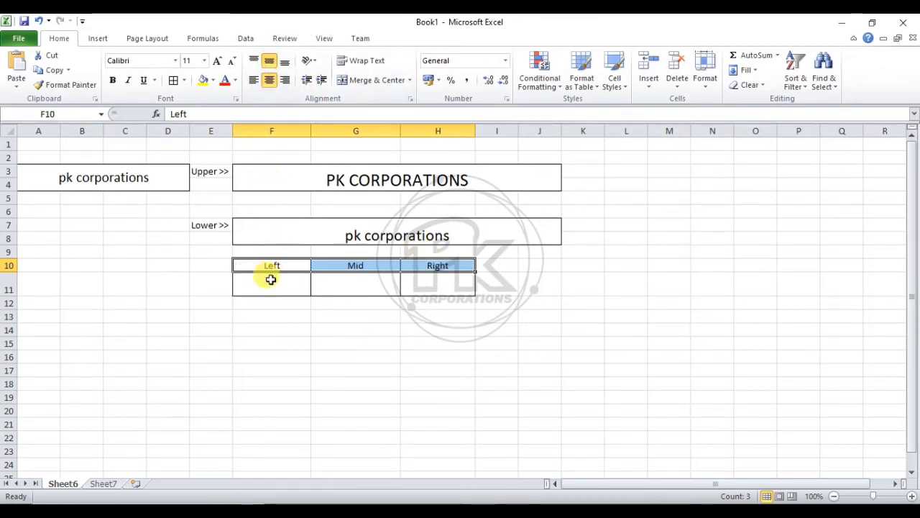
left_click_drag(270, 280, 425, 288)
left_click(272, 62)
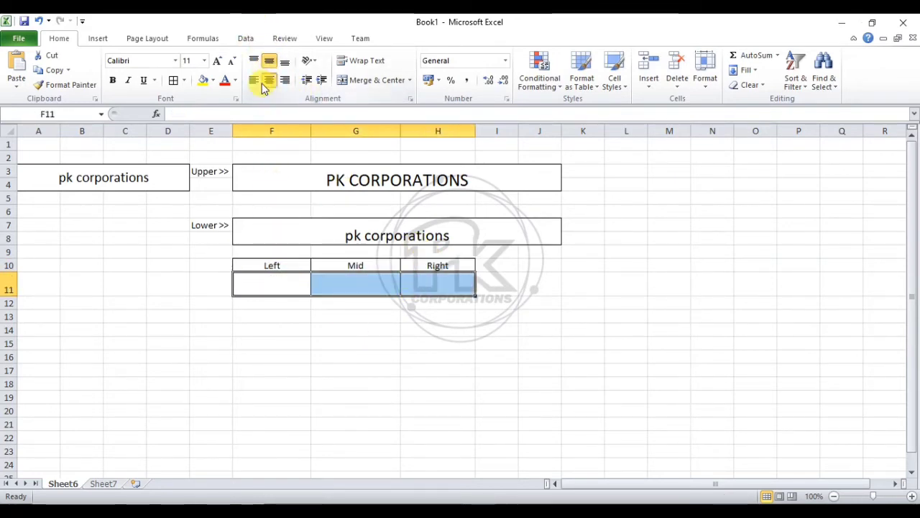
left_click(339, 319)
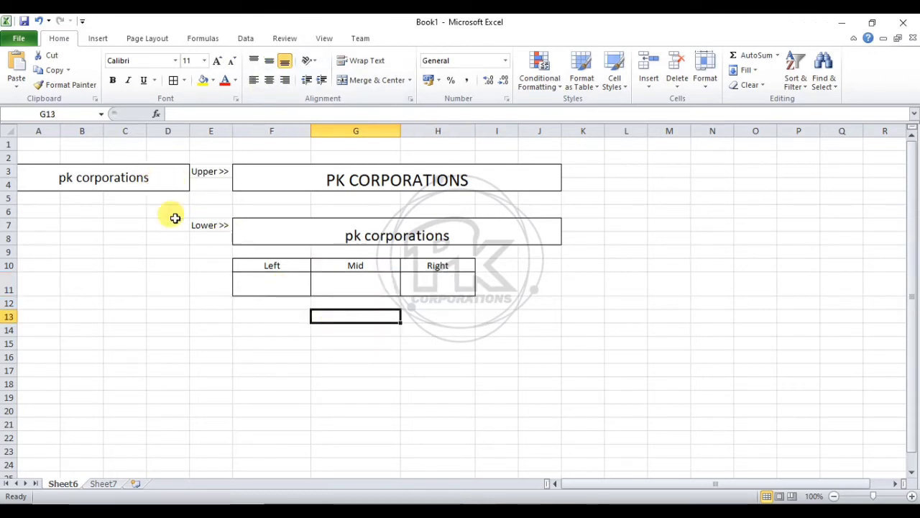
Enter the formula =LEFT(A3;4) in cell F11 under the Left heading.
left_click(261, 285)
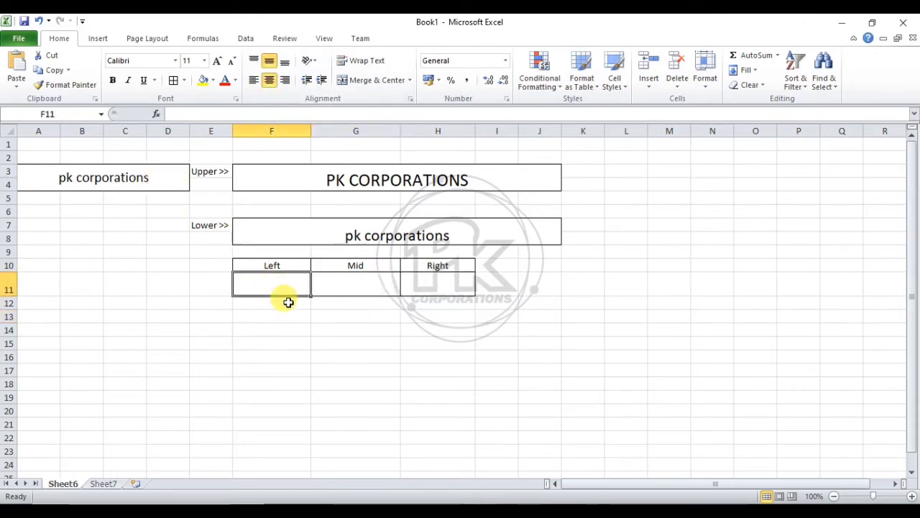
type("=")
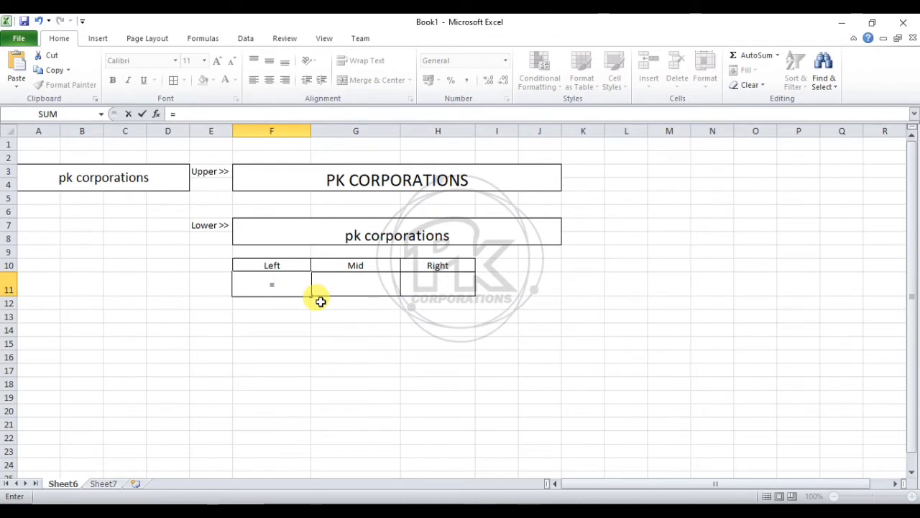
type("left(")
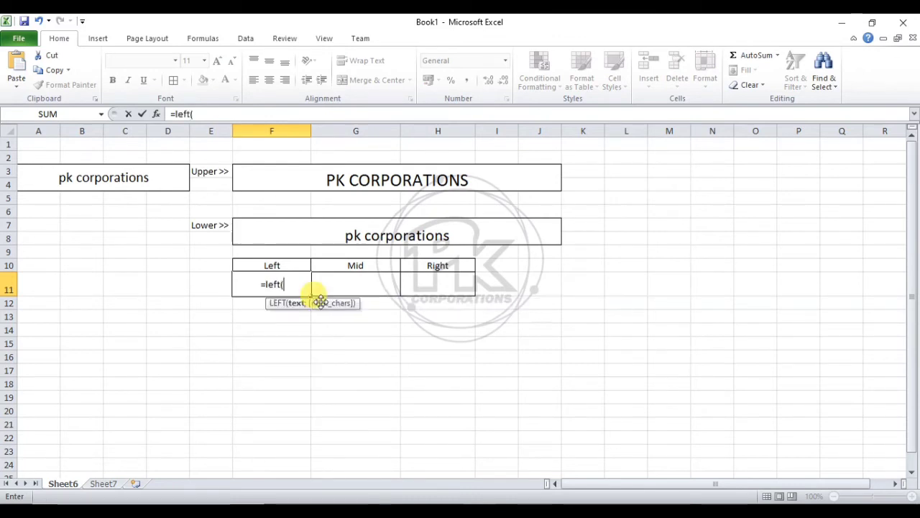
left_click(150, 176)
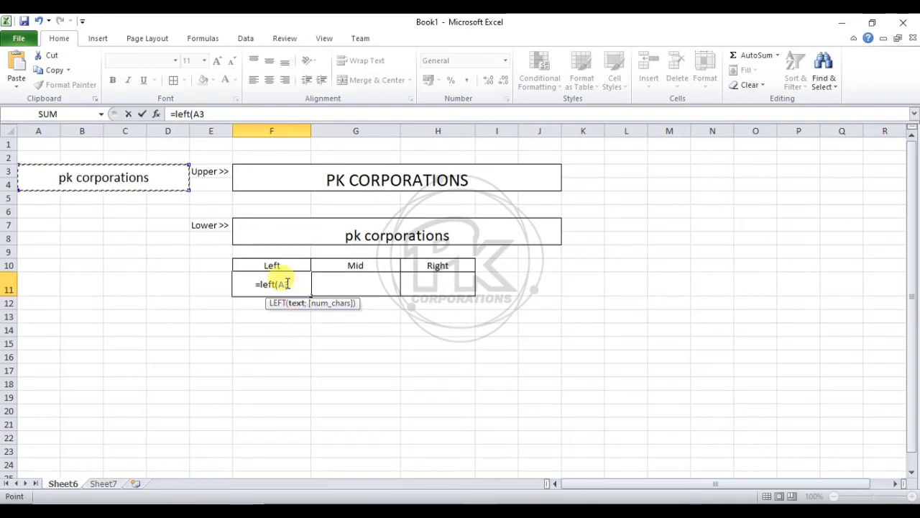
type(";4")
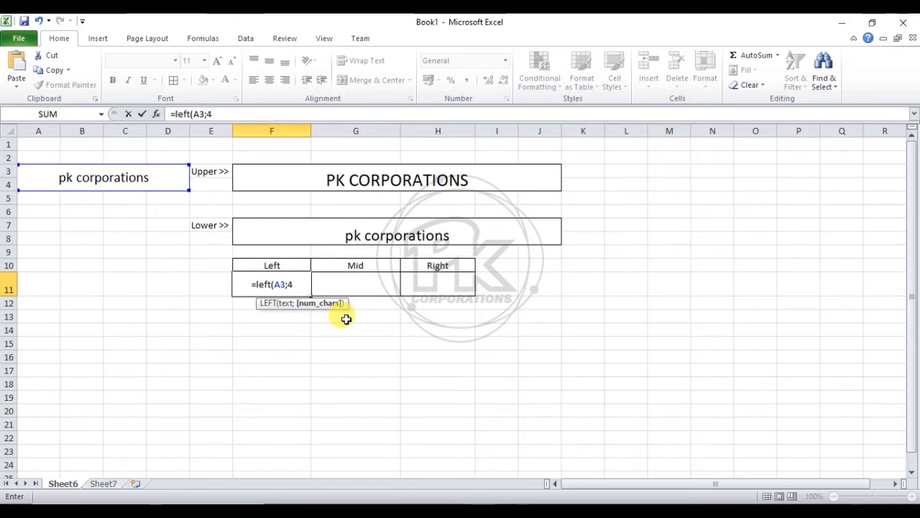
type("0")
key("BackSpace")
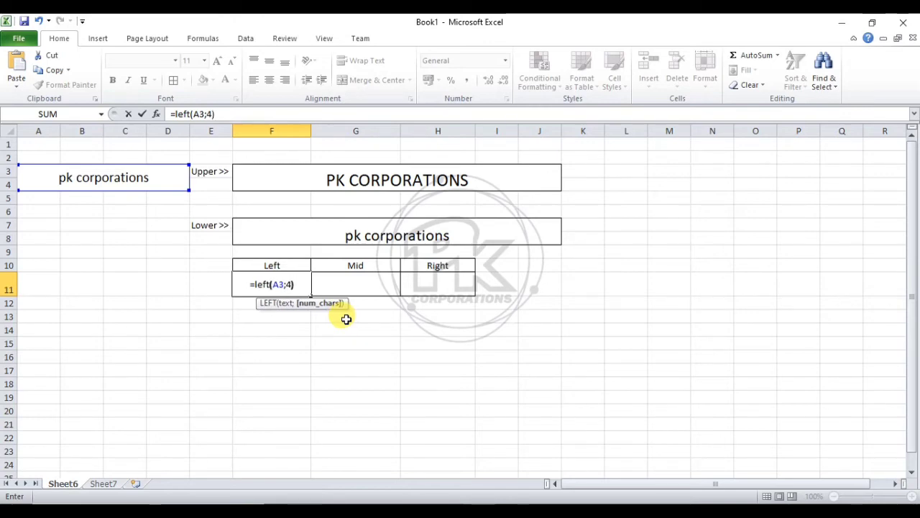
type(")")
key("Return")
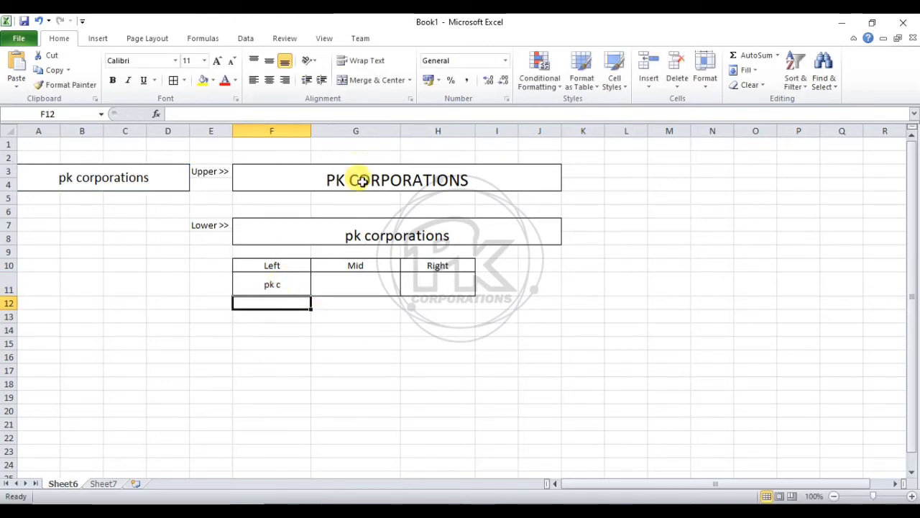
Try to enter the formula =MID(A3;4) in cell G11 under the Mid heading.
left_click(354, 285)
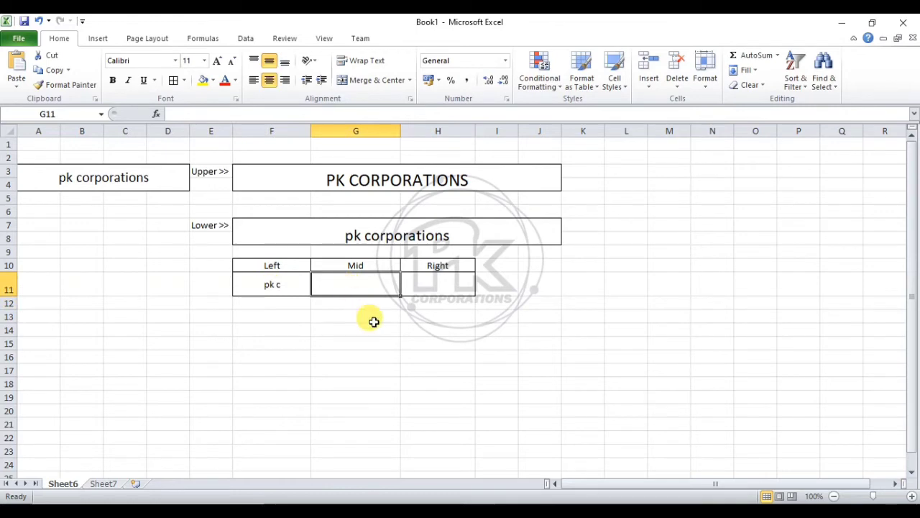
type("=mid(")
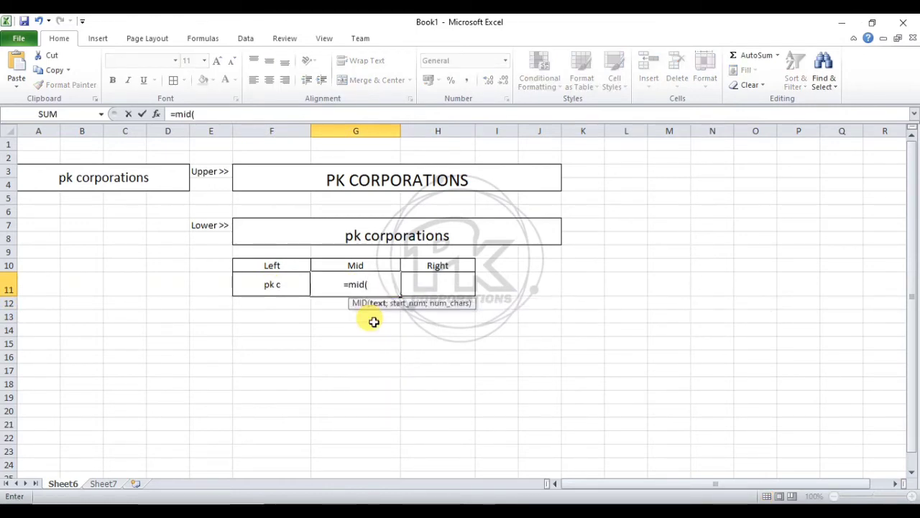
left_click(128, 173)
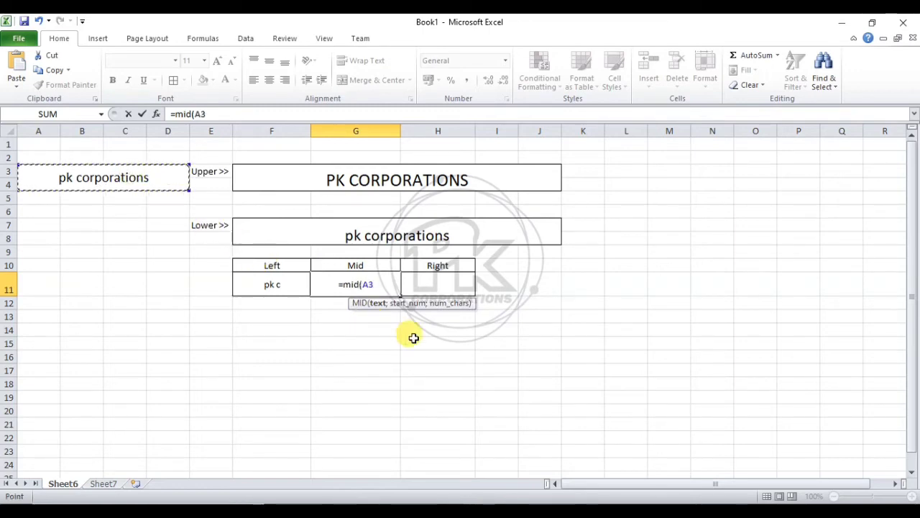
type(";")
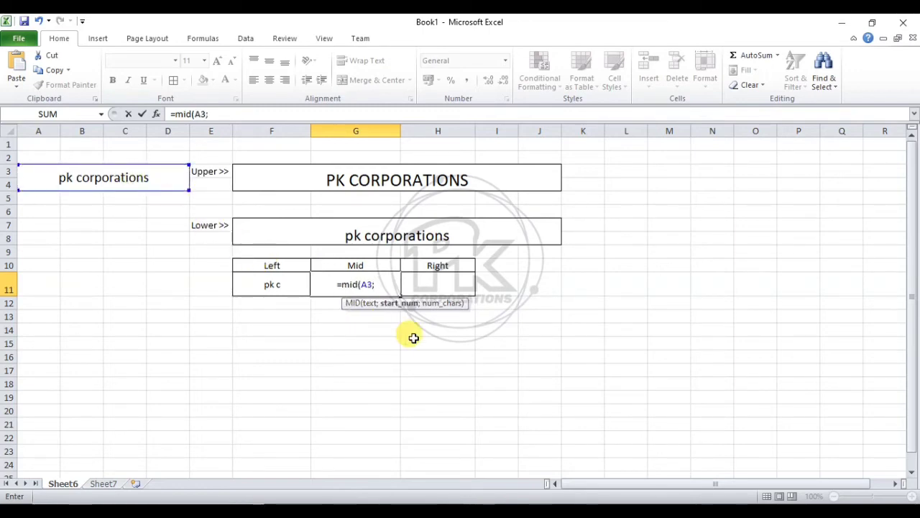
type("4")
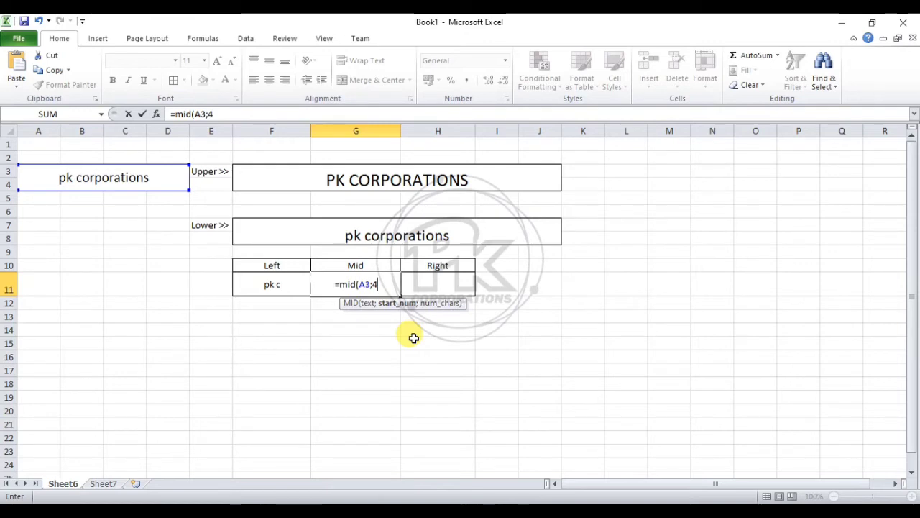
type(")")
key("Return")
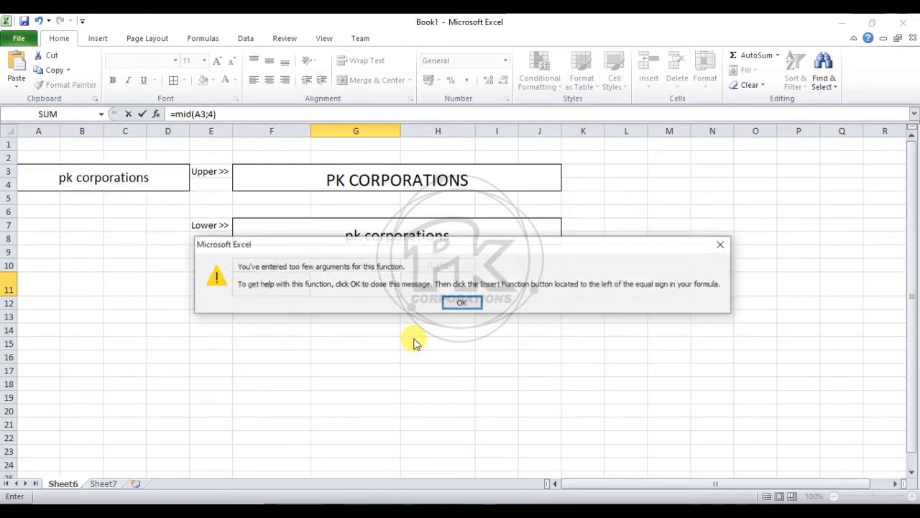
left_click(458, 308)
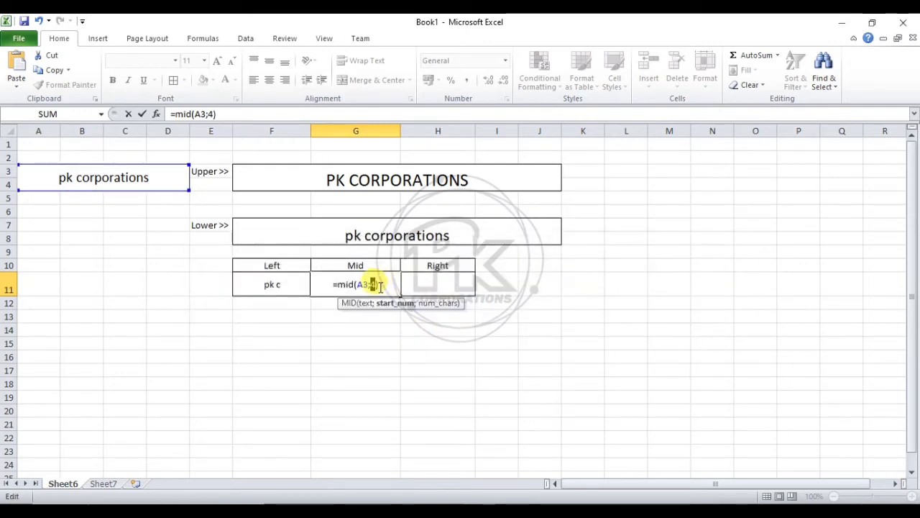
Correct the formula in G11 to =MID(A3;4;4), adding the number of characters to extract.
left_click(381, 285)
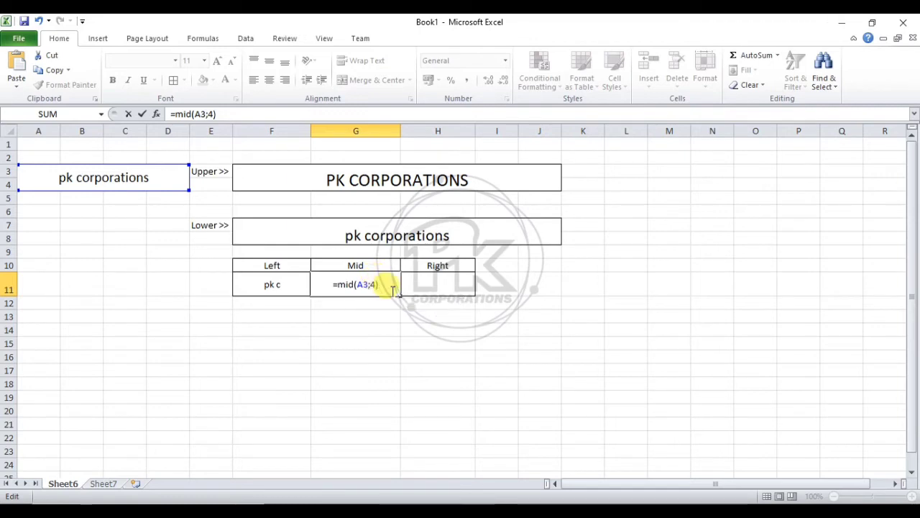
key("BackSpace")
key("BackSpace")
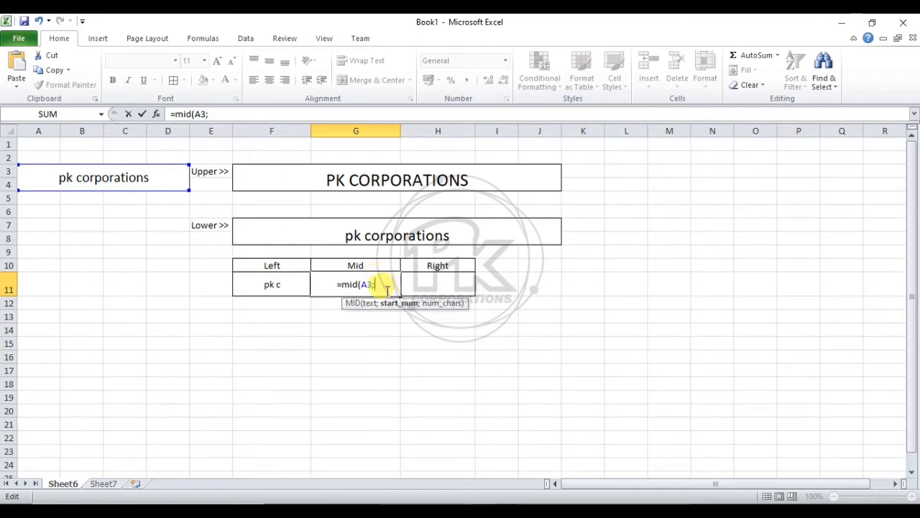
key("BackSpace")
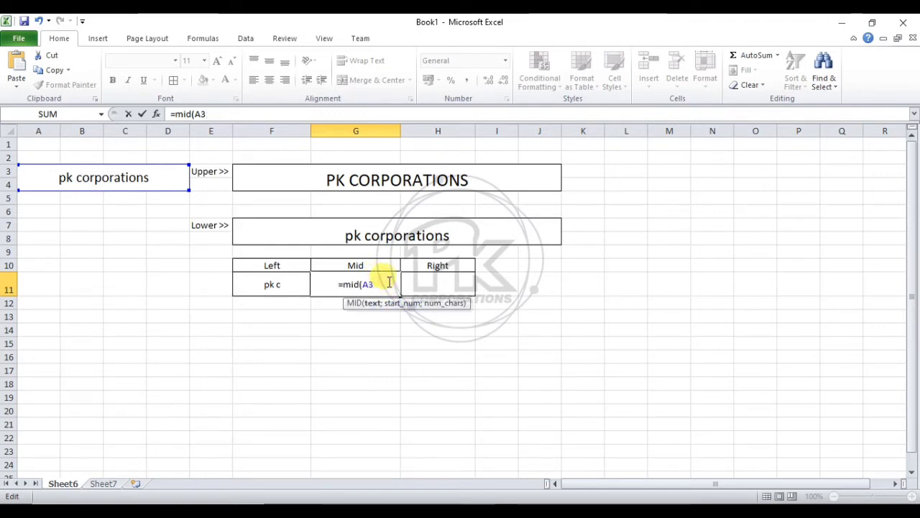
type(";")
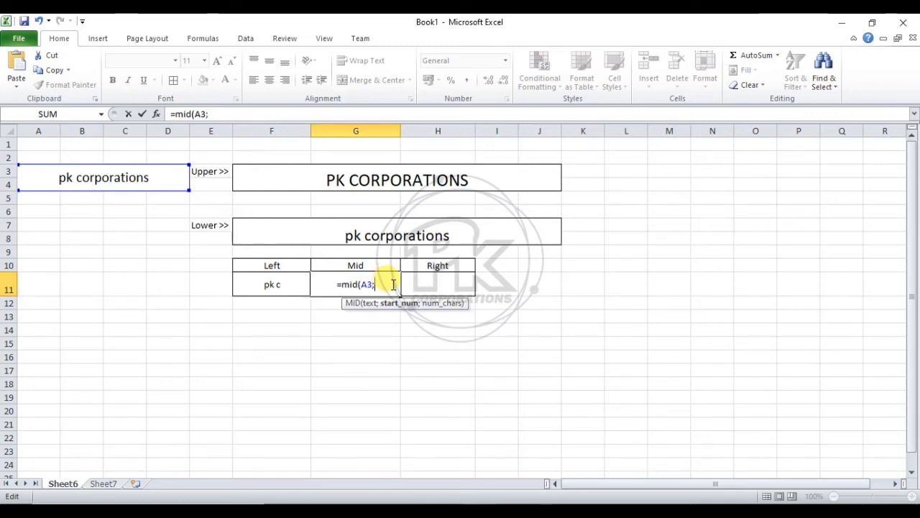
type("4;")
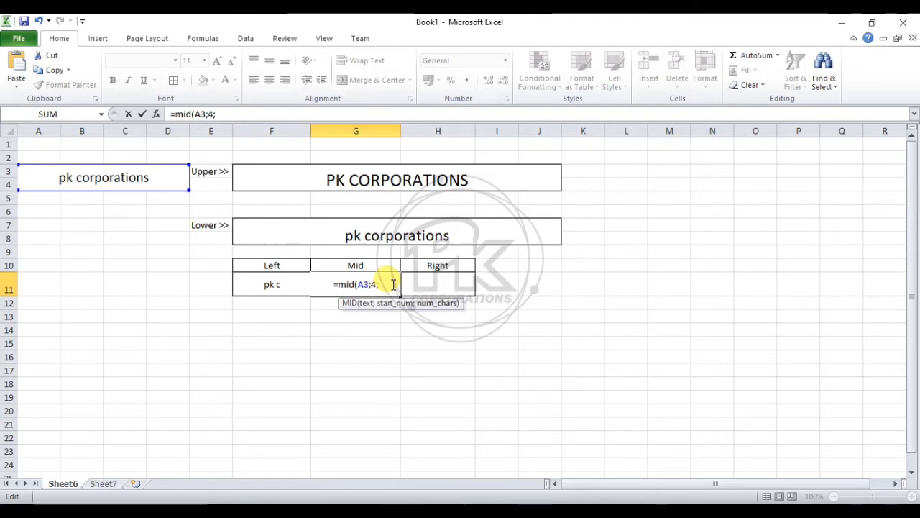
type("4")
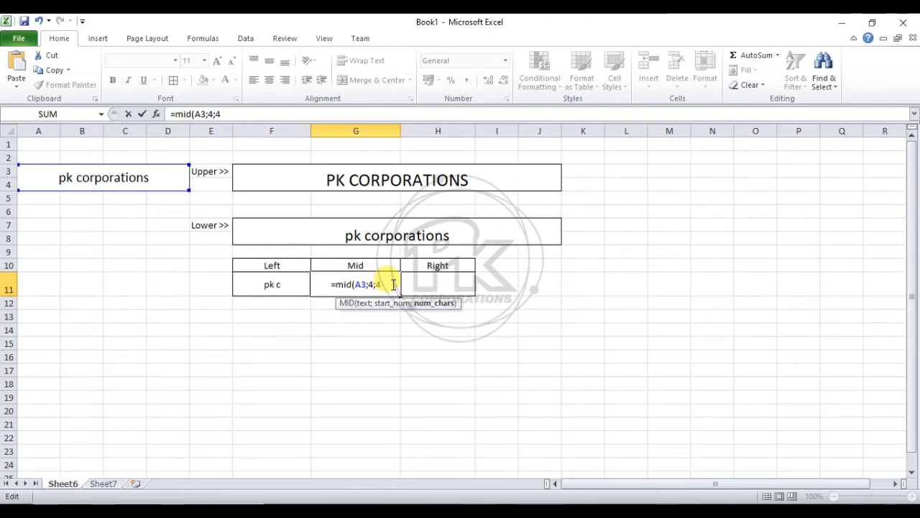
type(")")
key("Return")
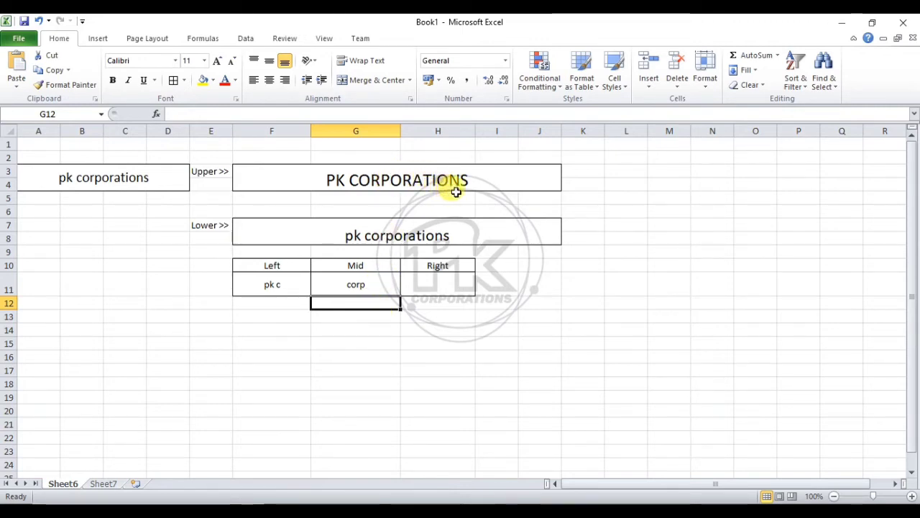
Enter the formula =RIGHT(A3;6) in cell H11 under the Right heading.
left_click(439, 280)
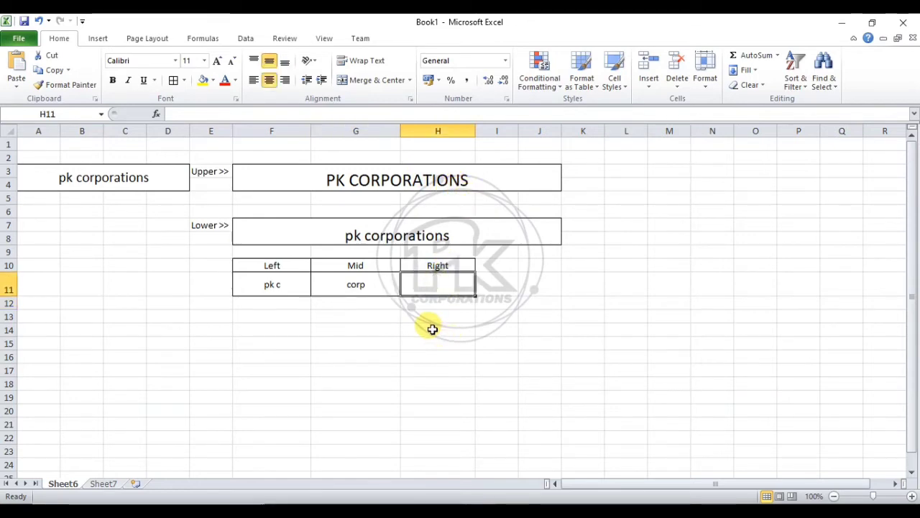
type("=")
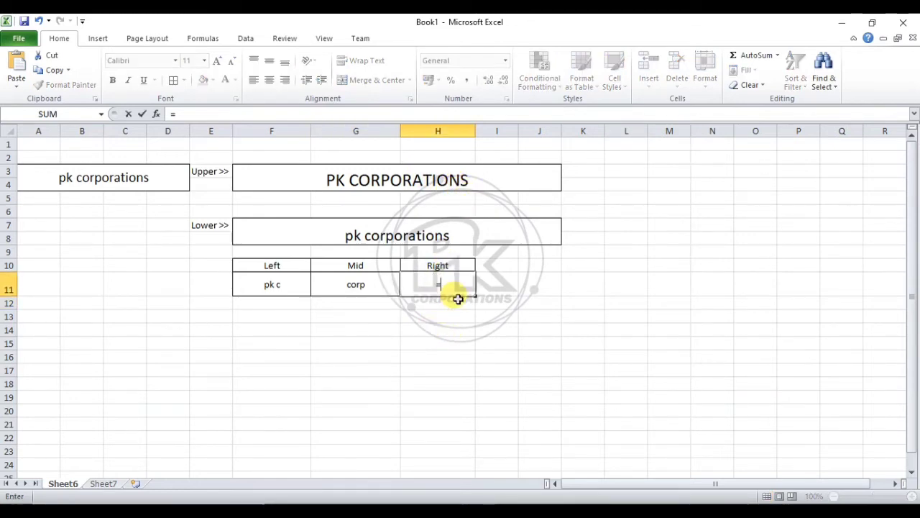
type("r")
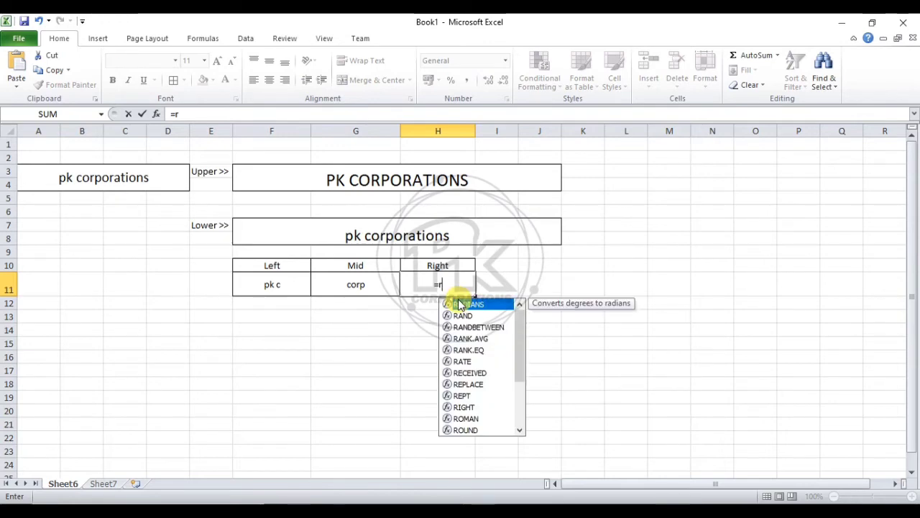
type("ight(")
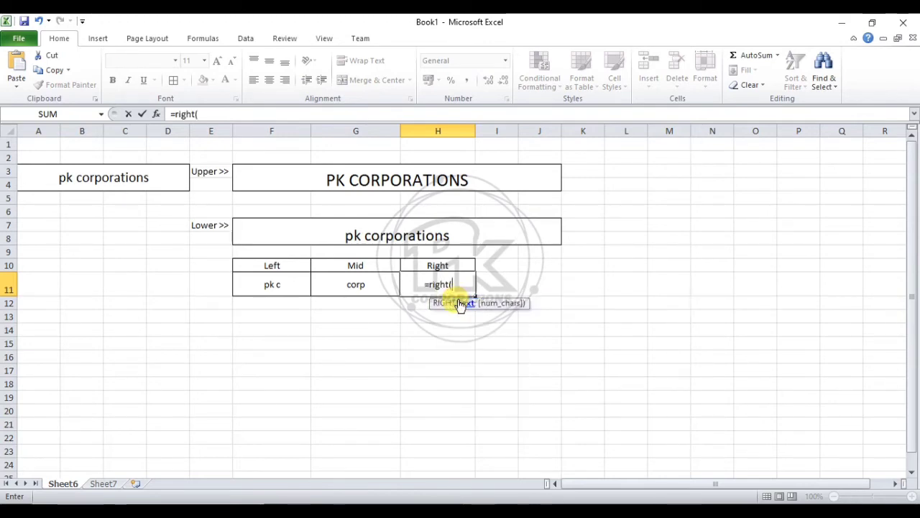
left_click(126, 177)
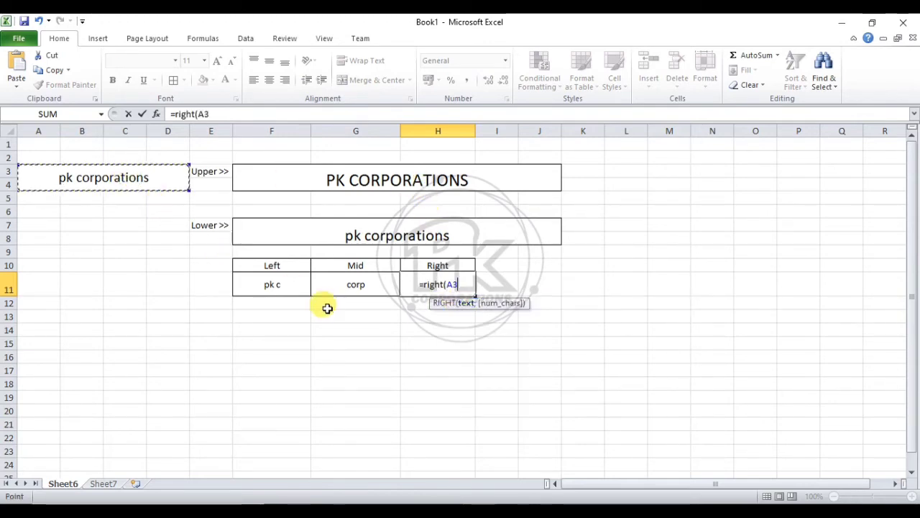
type(";")
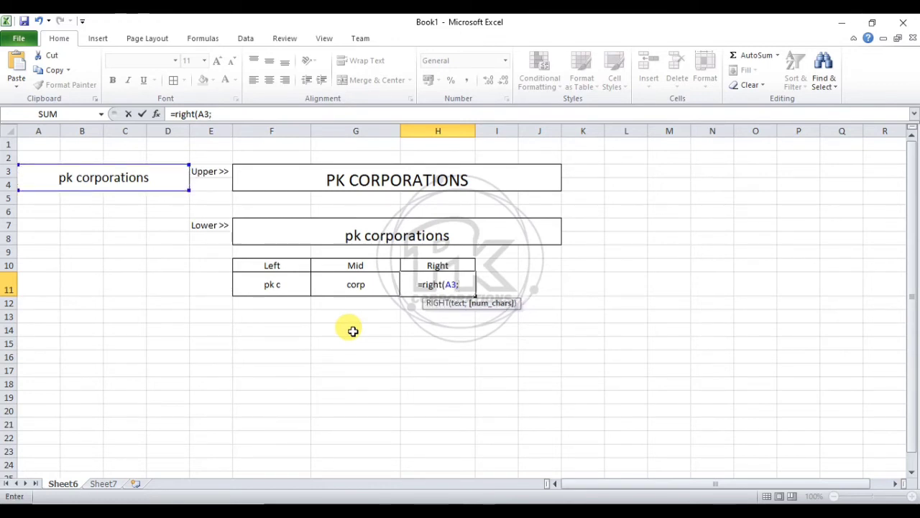
type("6")
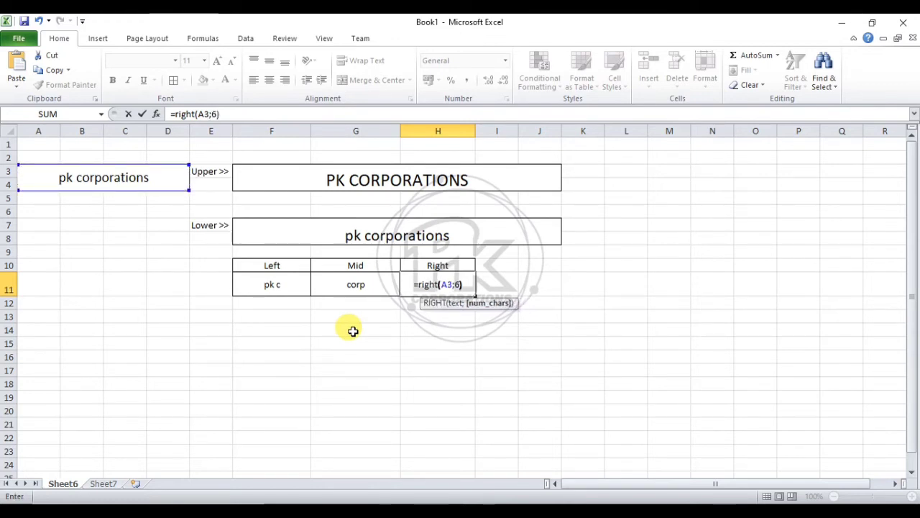
type(")")
key("Return")
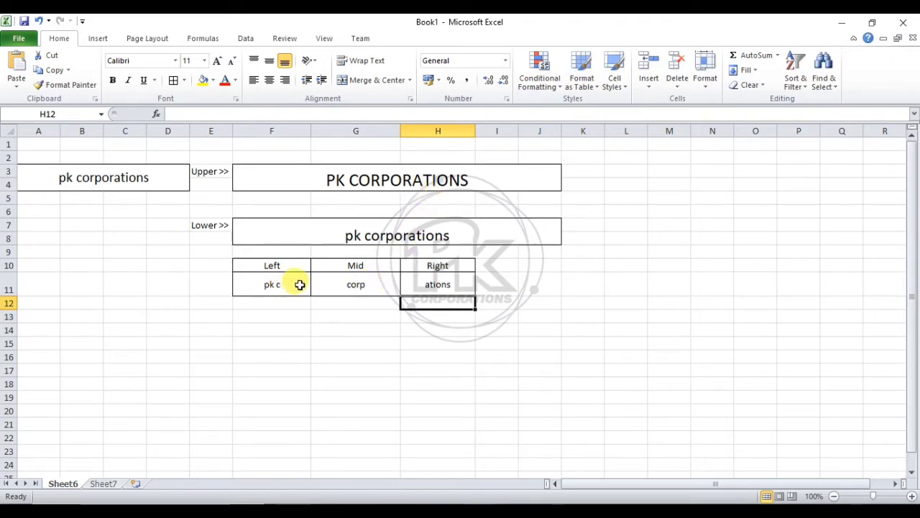
left_click(405, 285)
left_click(270, 285)
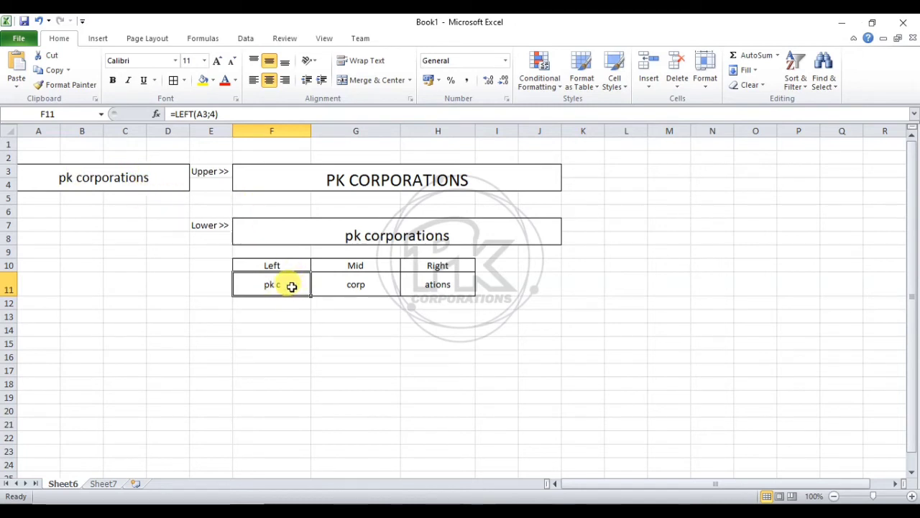
left_click(282, 360)
left_click_drag(286, 262, 435, 266)
left_click(405, 354)
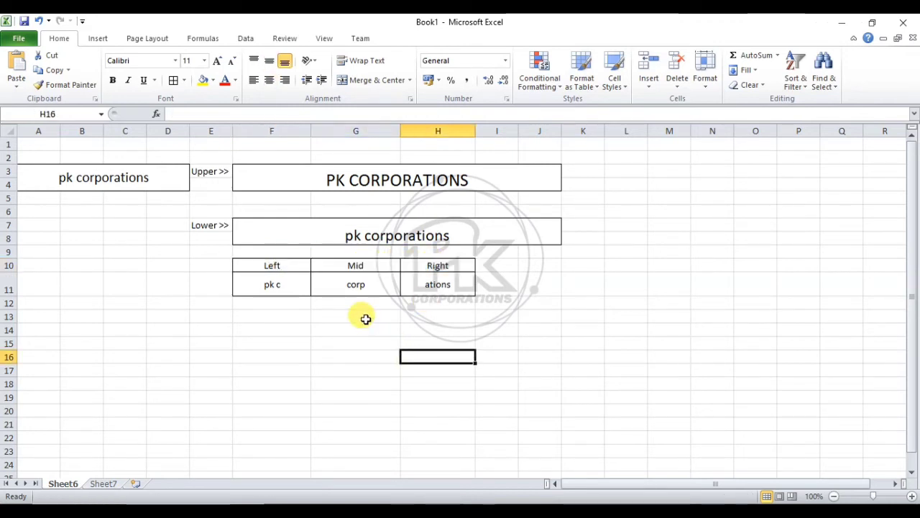
Enter the label "Length >>" in cell E13, below the Left, Mid and Right table.
left_click(212, 315)
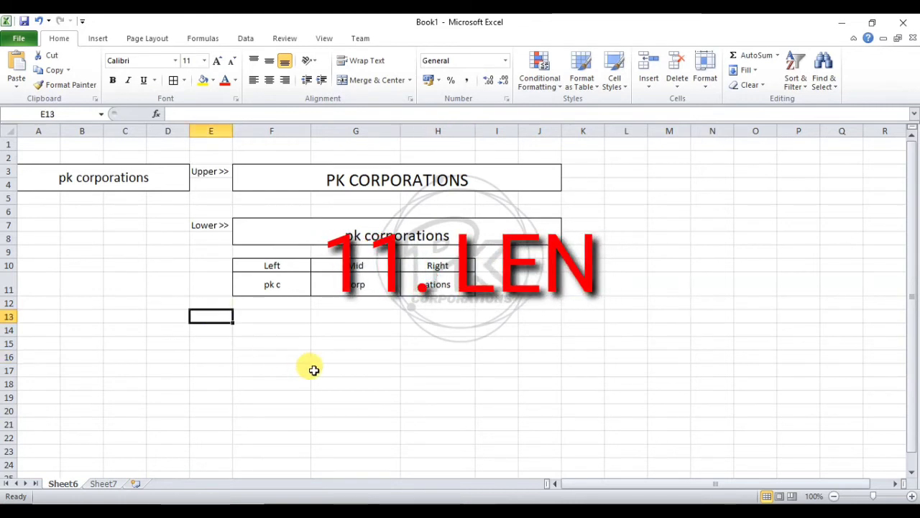
type("Length >>")
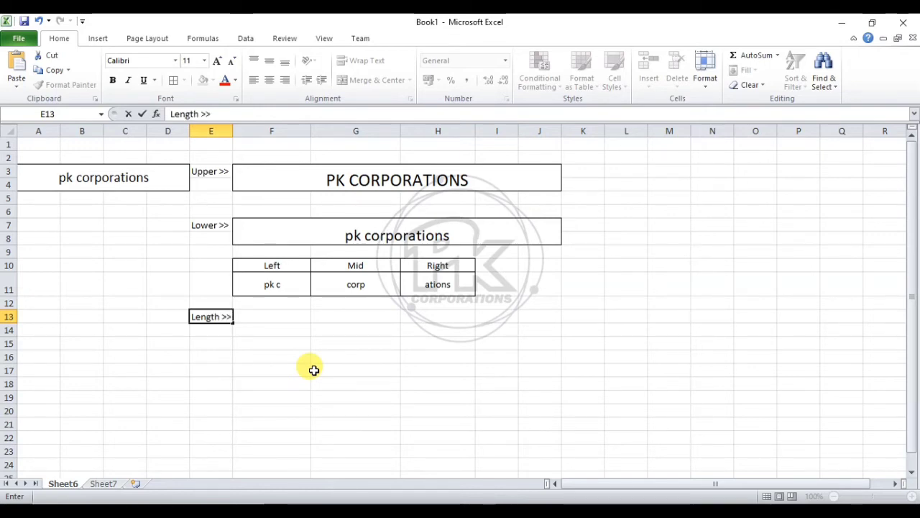
left_click(314, 370)
Add borders around cell F13 beside the Length label.
left_click(278, 315)
left_click(373, 356)
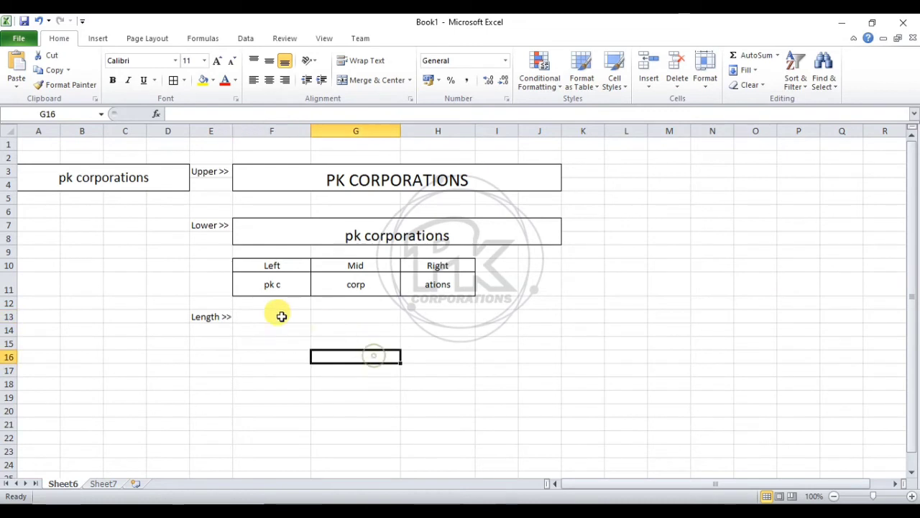
left_click(281, 317)
left_click(294, 381)
left_click(289, 315)
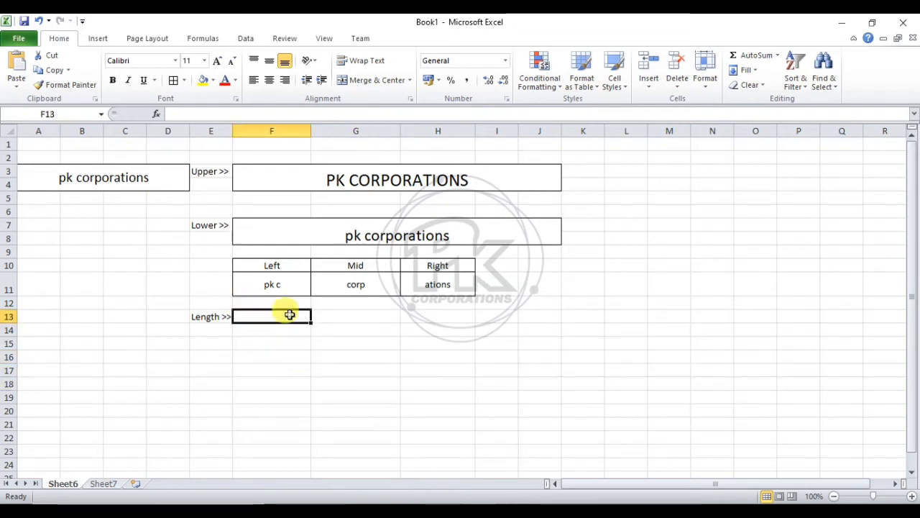
left_click(172, 82)
left_click(298, 357)
Enter the formula =LEN(A3) in cell F13 to count the characters of the source text.
left_click(287, 313)
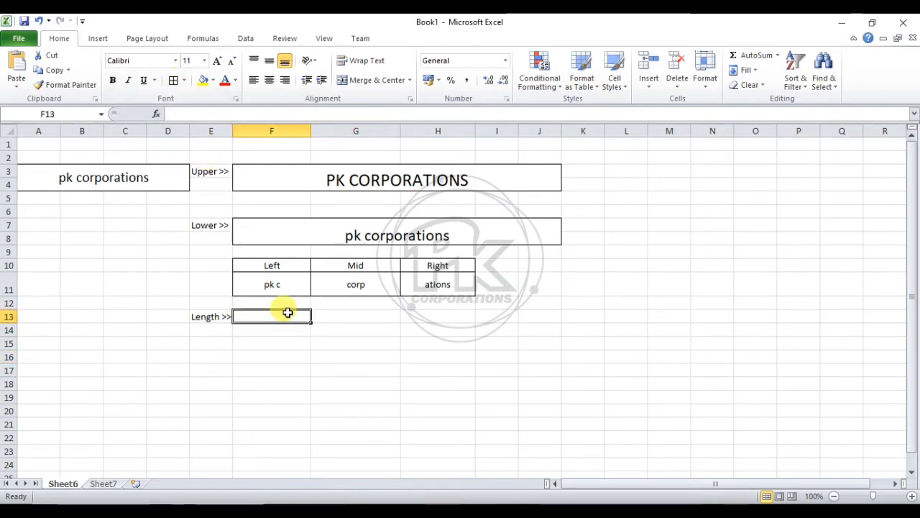
type("=l")
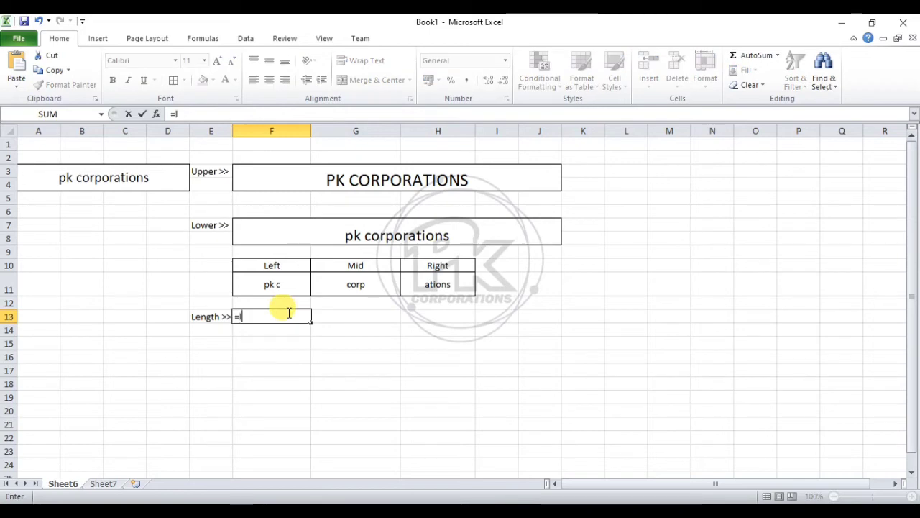
type("en(")
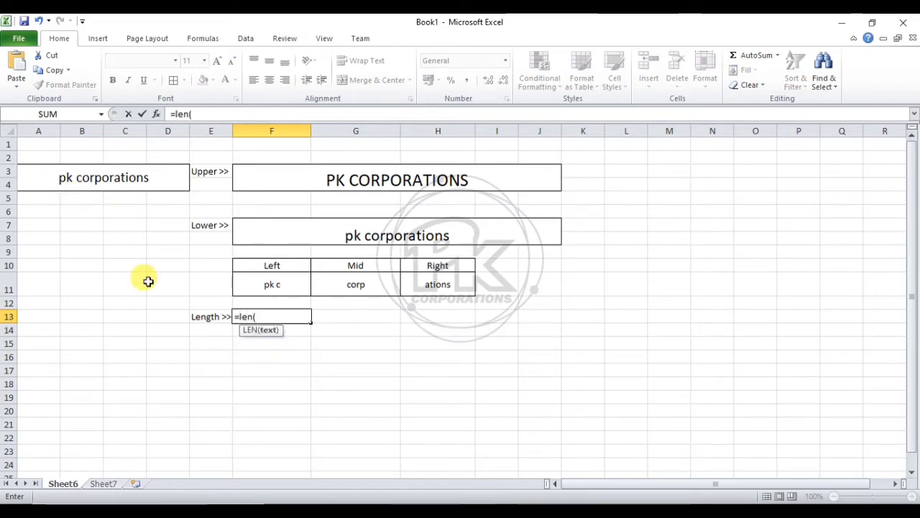
left_click(126, 176)
type(")")
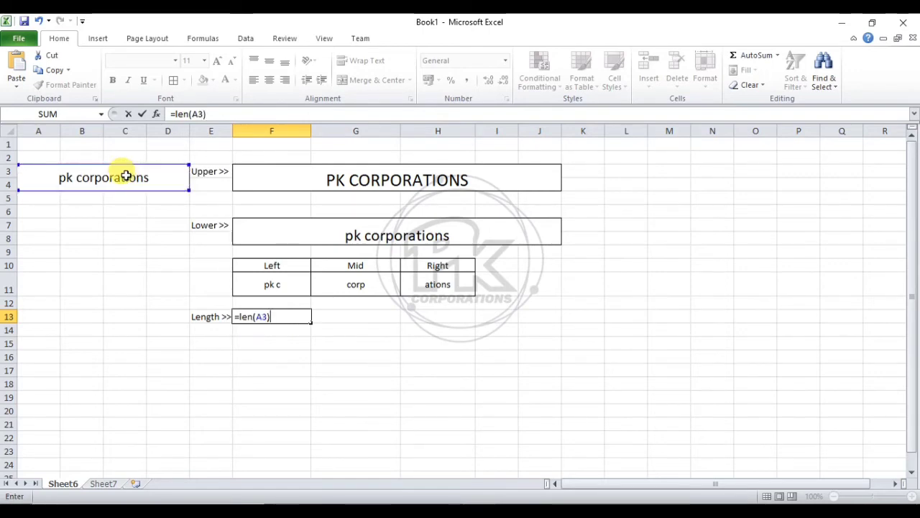
key("Return")
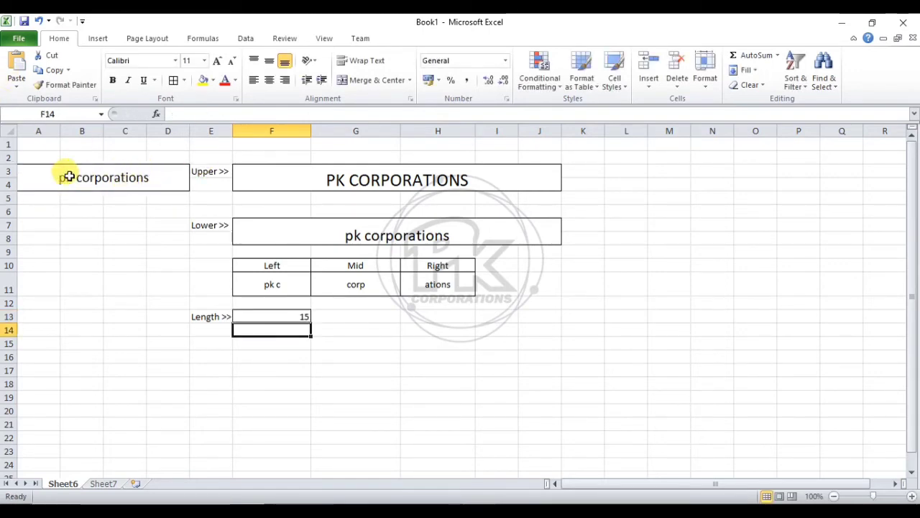
left_click(170, 198)
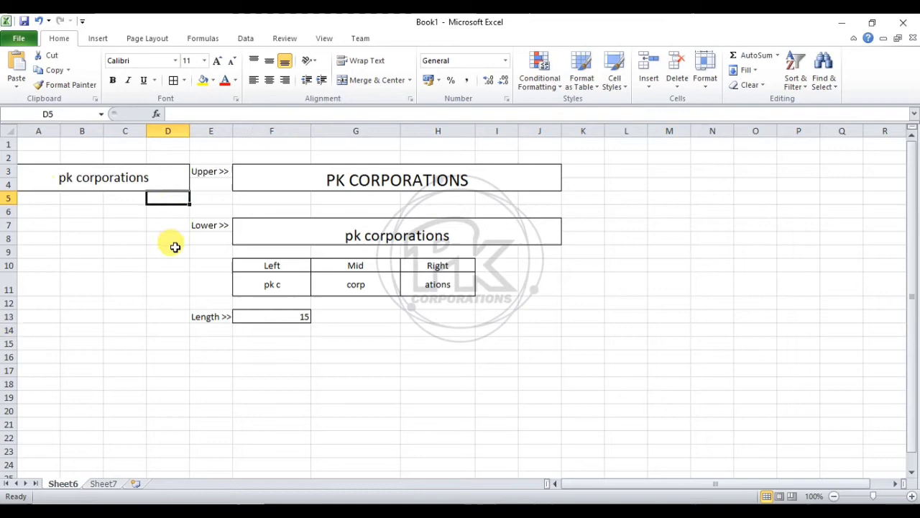
left_click(284, 352)
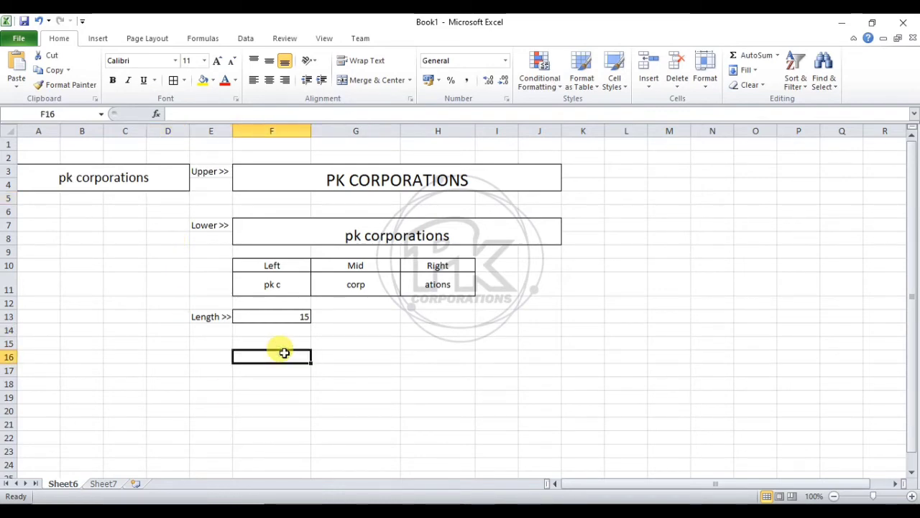
On Sheet7, enter the label "Angka" in cell B2 and the number 33,576 in cell B3.
left_click(104, 483)
left_click(121, 217)
left_click_drag(86, 160, 99, 165)
type("Angka")
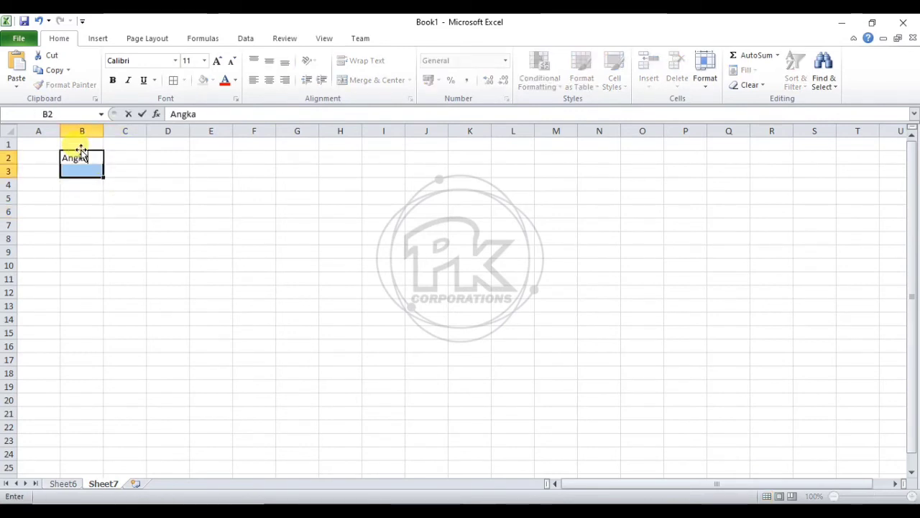
key("Return")
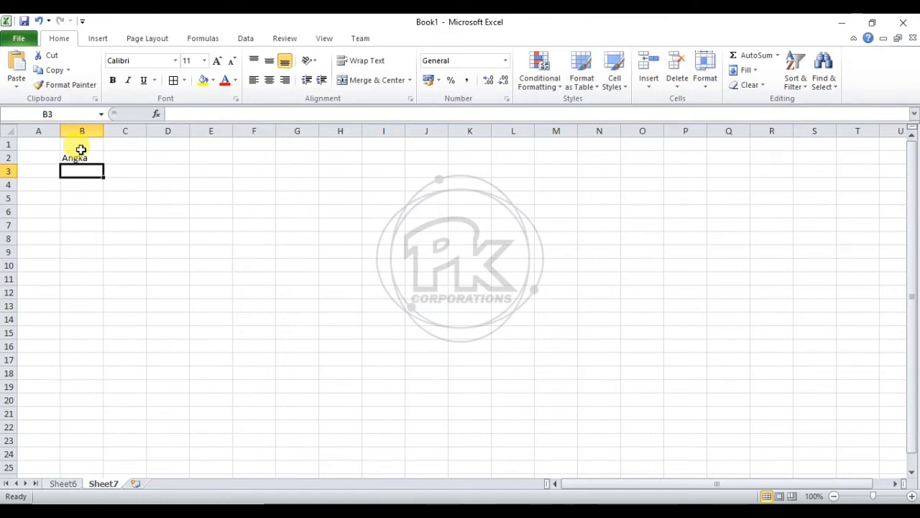
type("33,576")
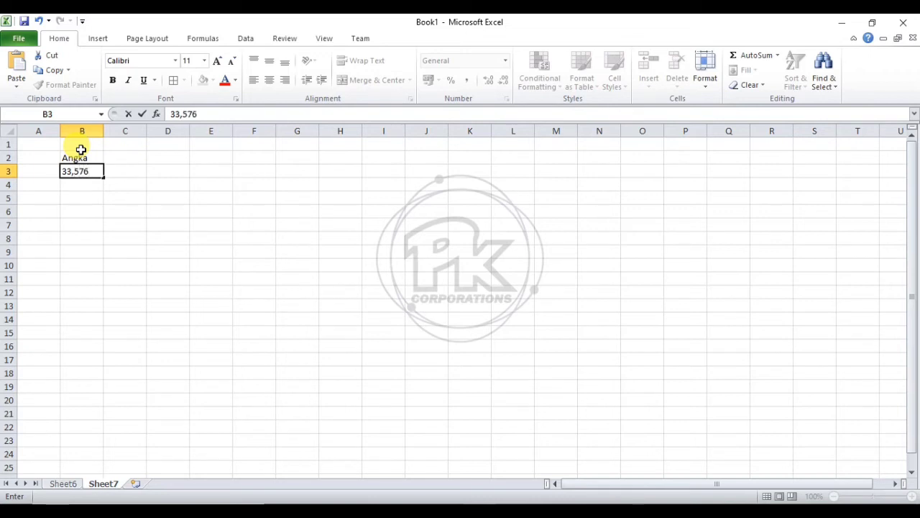
Enter the label "Round" in cell D2, correcting its capitalisation.
left_click(178, 155)
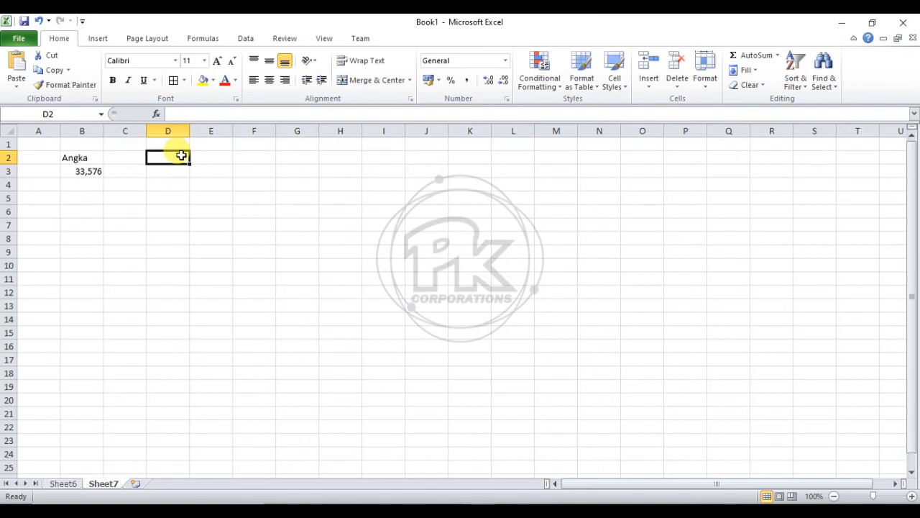
type("ROund")
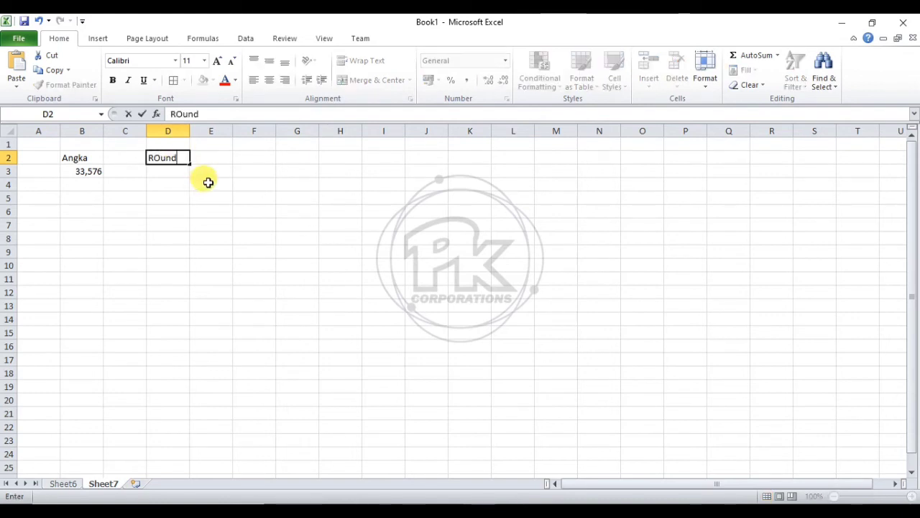
key("BackSpace")
key("BackSpace")
key("BackSpace")
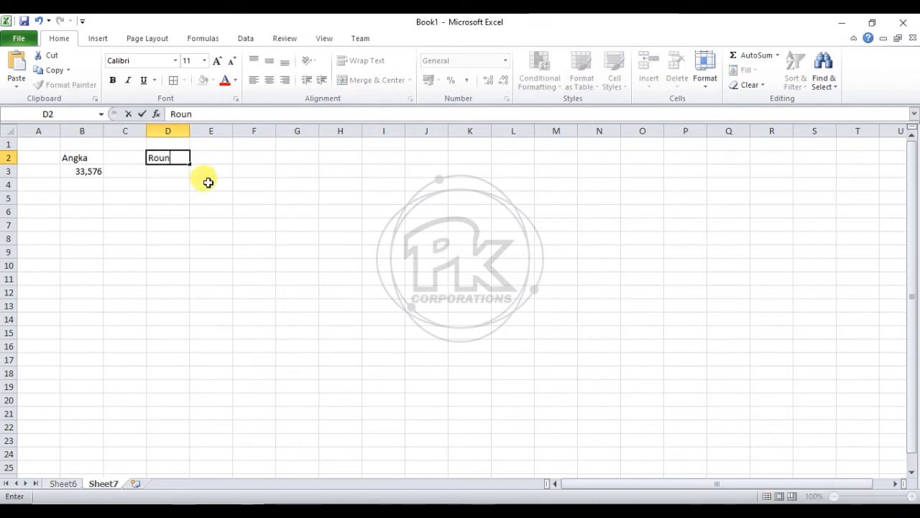
left_click(206, 182)
left_click(177, 169)
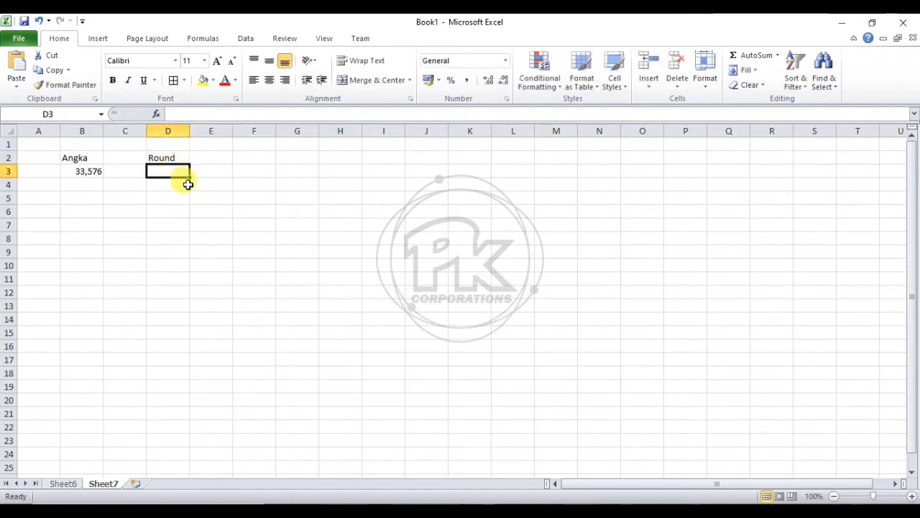
left_click(195, 227)
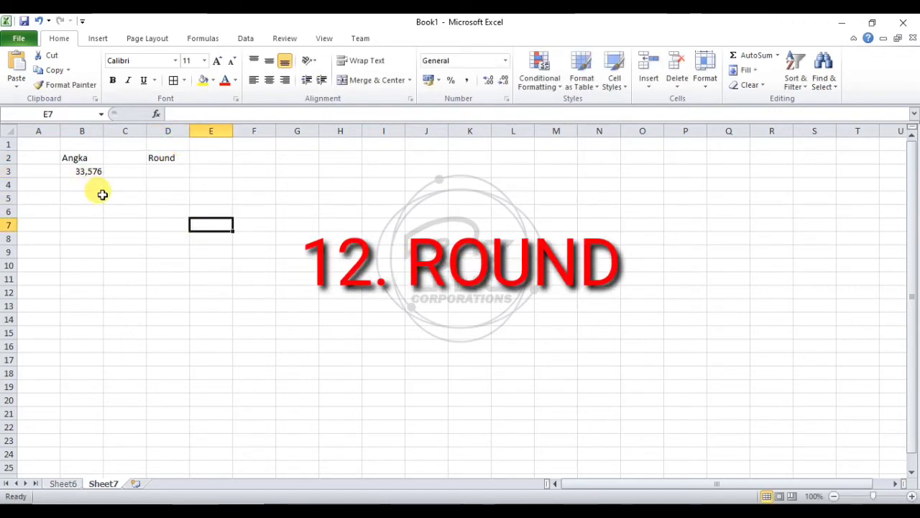
left_click(175, 158)
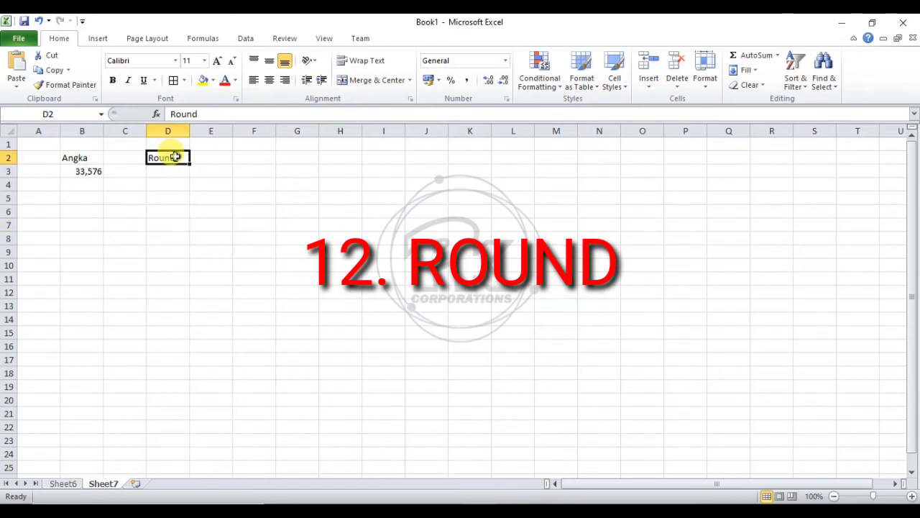
left_click(209, 226)
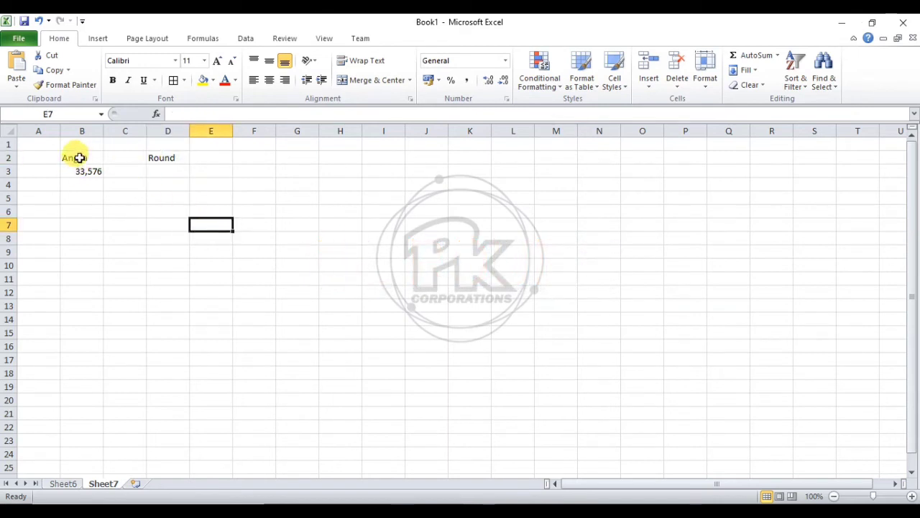
left_click_drag(80, 157, 101, 162)
left_click(110, 182)
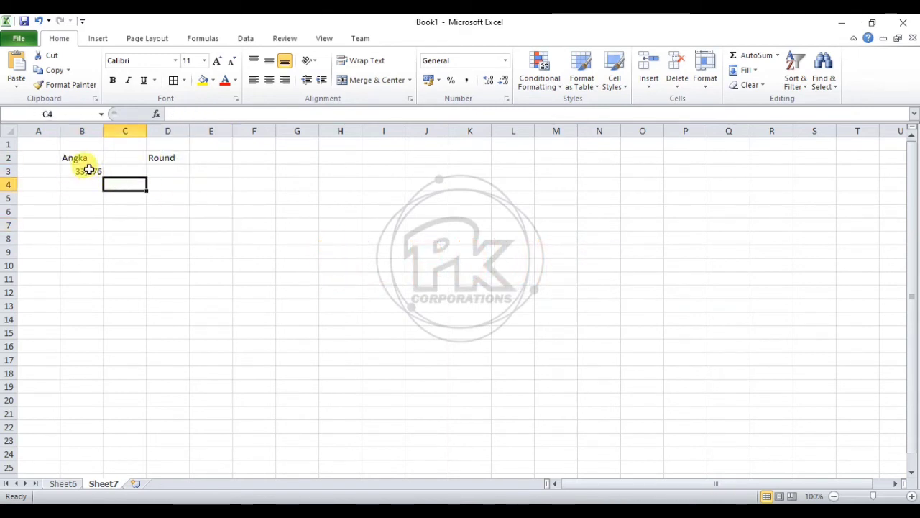
left_click(88, 171)
left_click(154, 182)
left_click(85, 172)
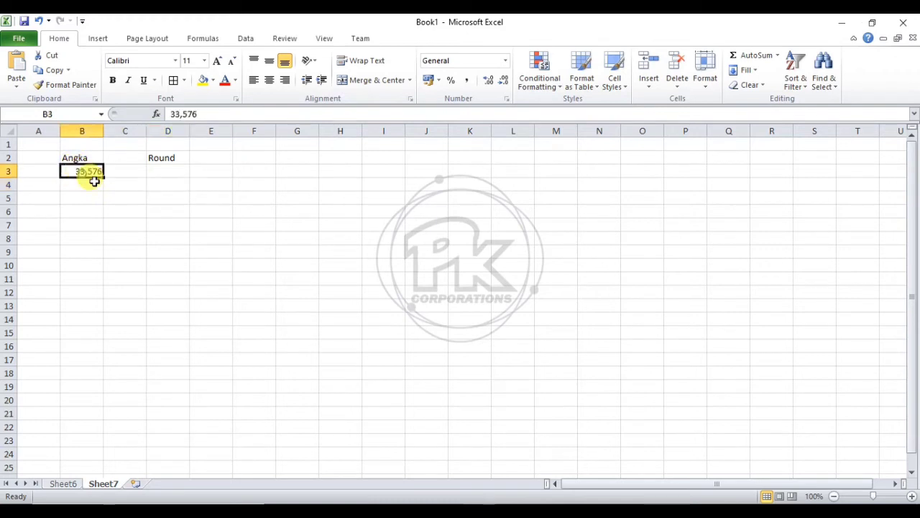
left_click(129, 183)
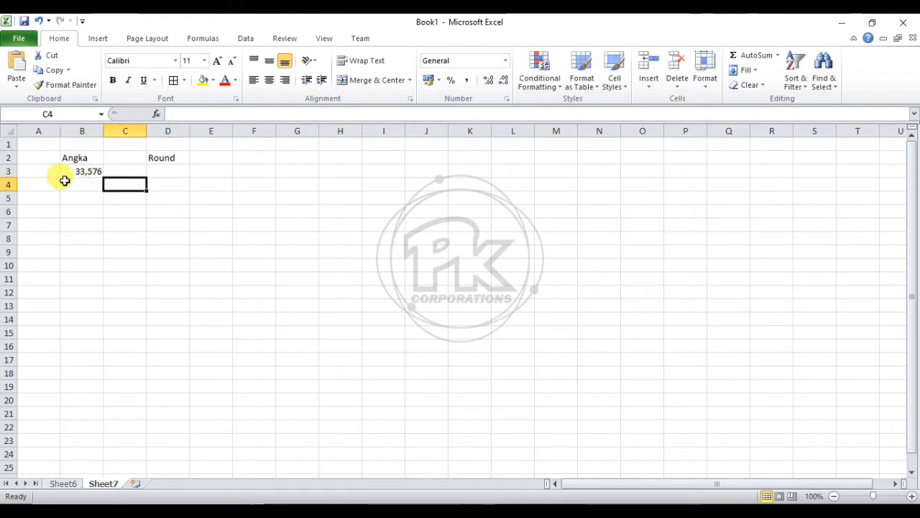
mouse_move(76, 170)
left_mouse_down()
mouse_move(107, 173)
mouse_move(92, 172)
left_mouse_up()
left_click(121, 198)
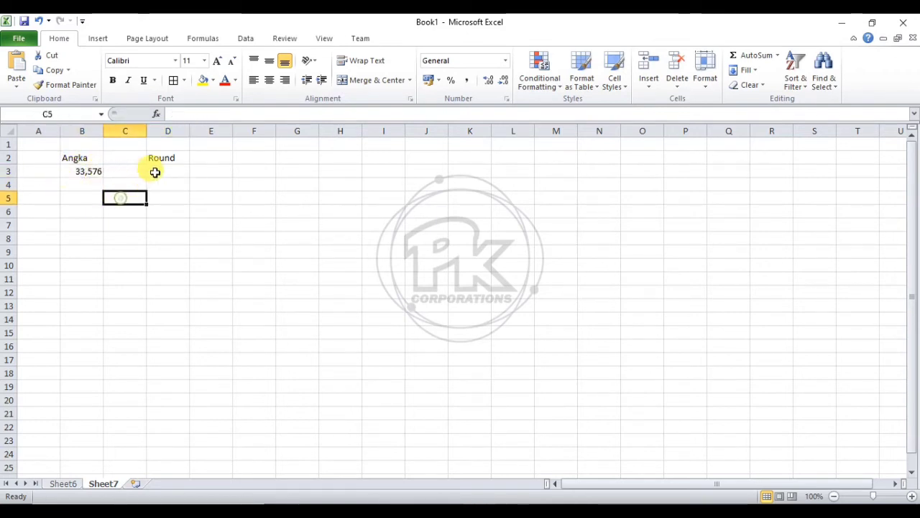
Add borders to cell D3 and enter the formula =ROUND(B3;3) in it under the Round label.
left_click(155, 173)
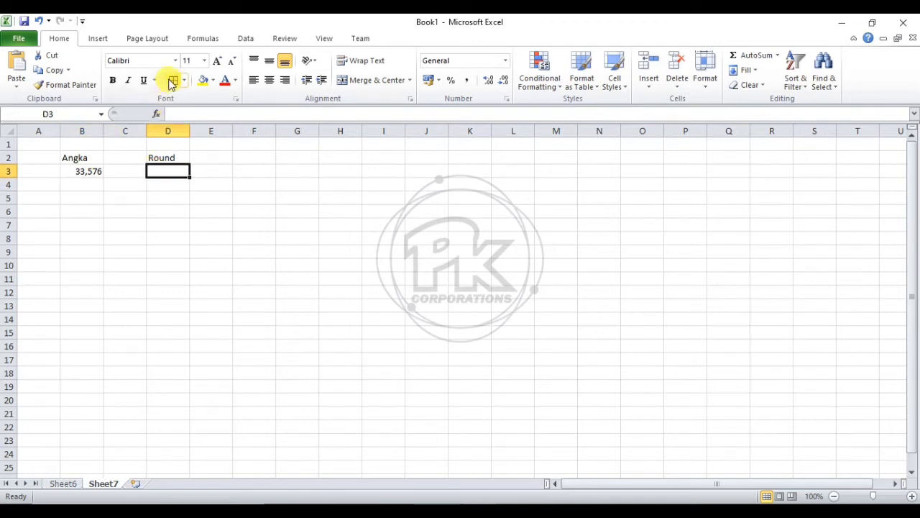
type("=")
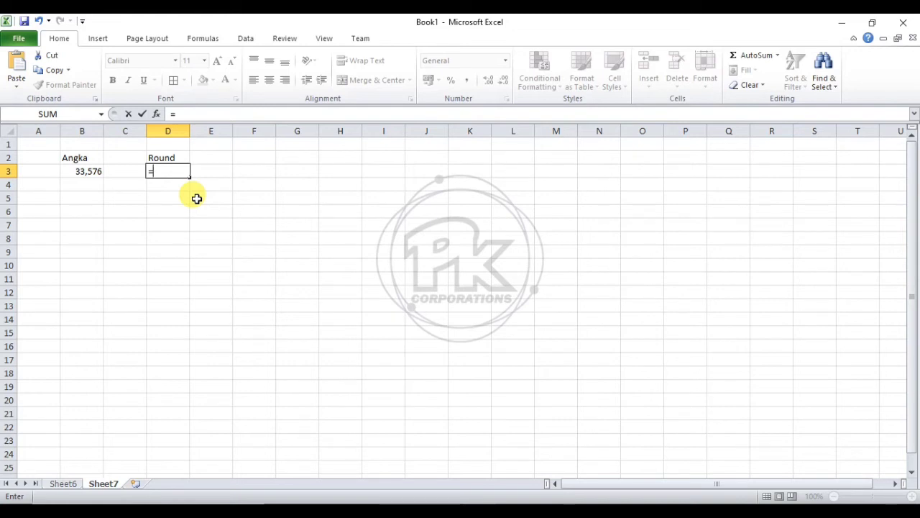
type("Round")
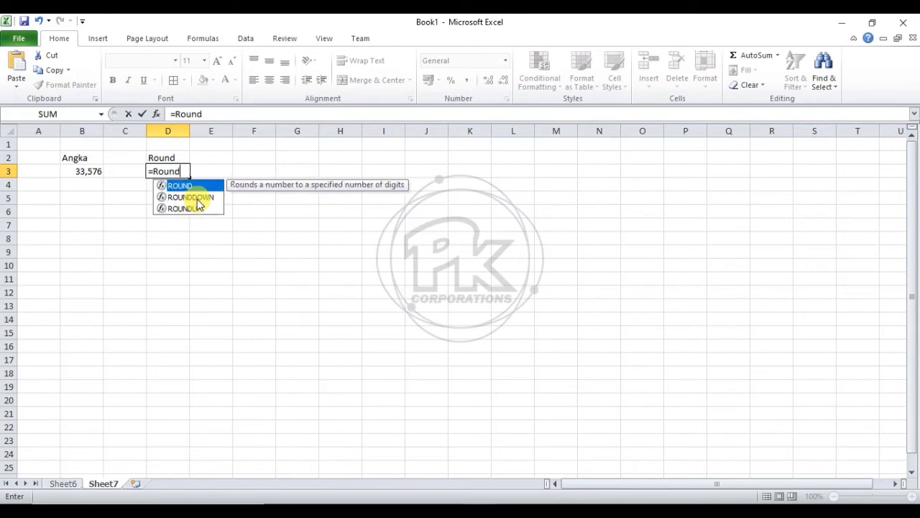
type("(")
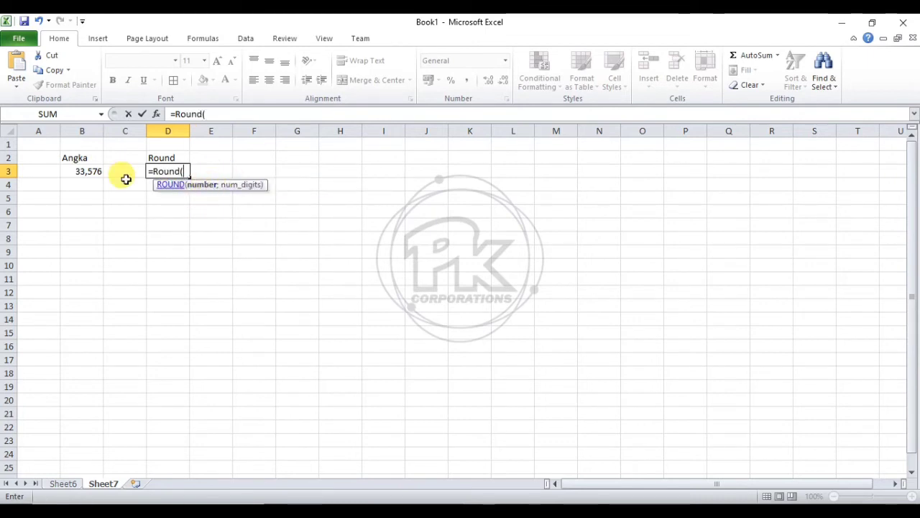
left_click(87, 171)
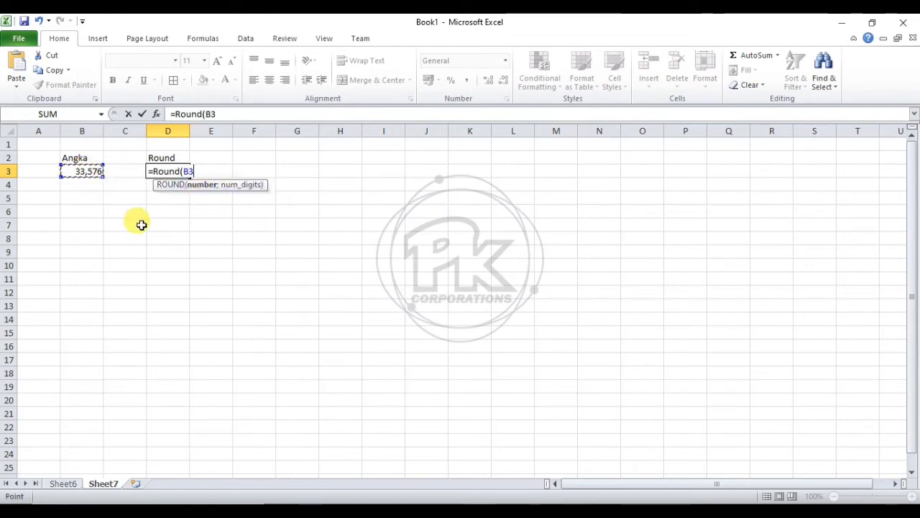
type(";3")
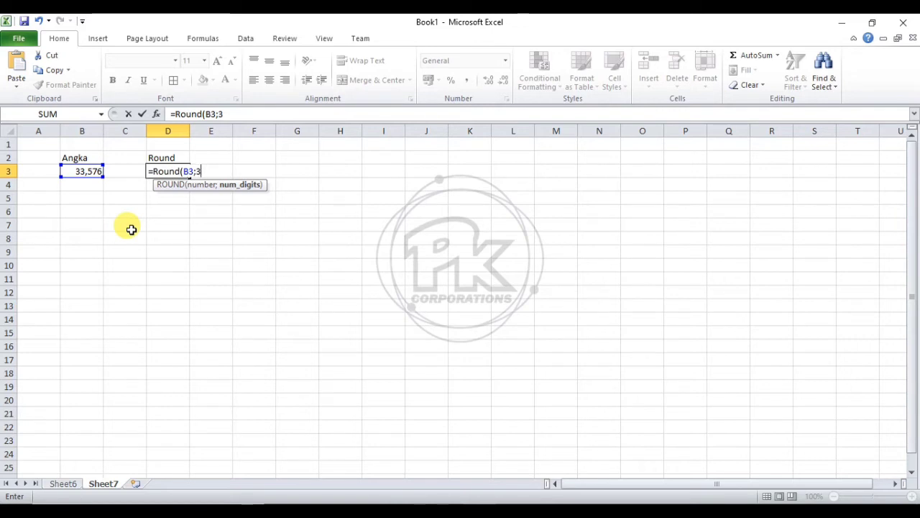
key("Return")
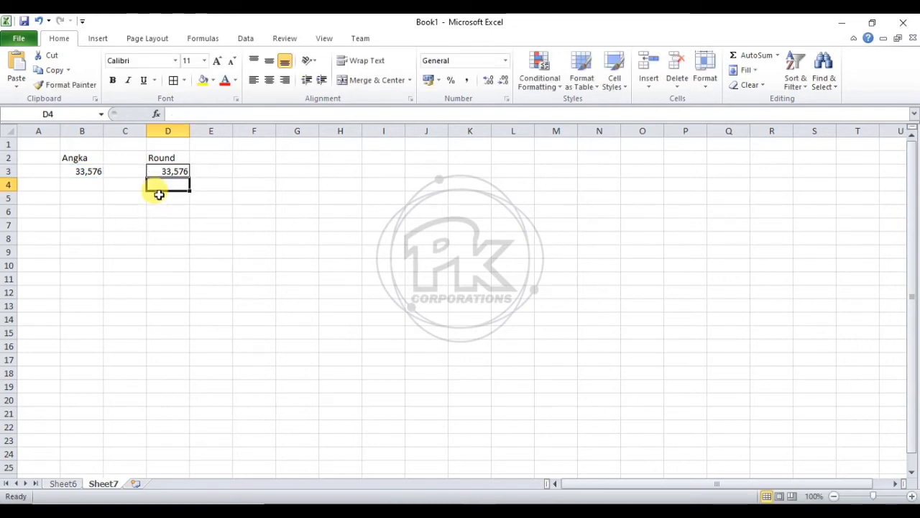
Change the formula in cell D3 to =ROUND(B3;2) so it rounds to two decimals.
left_click(166, 171)
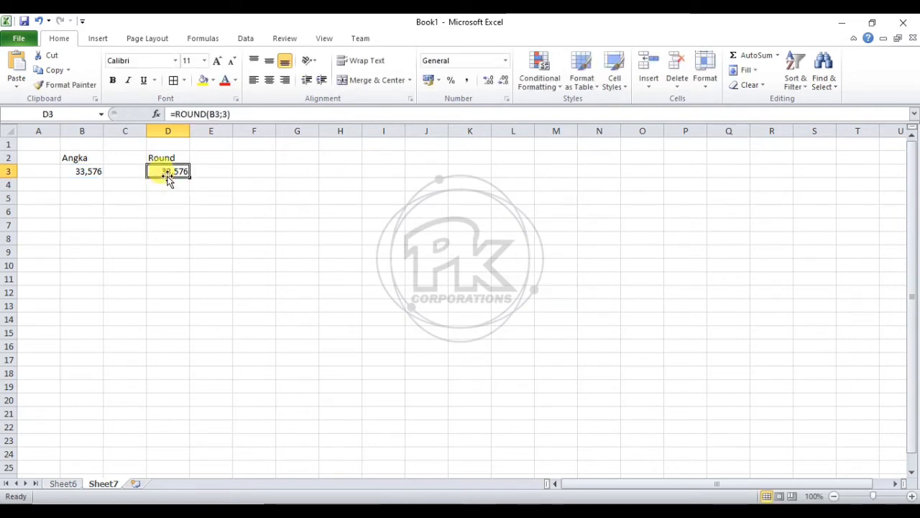
double_click(167, 172)
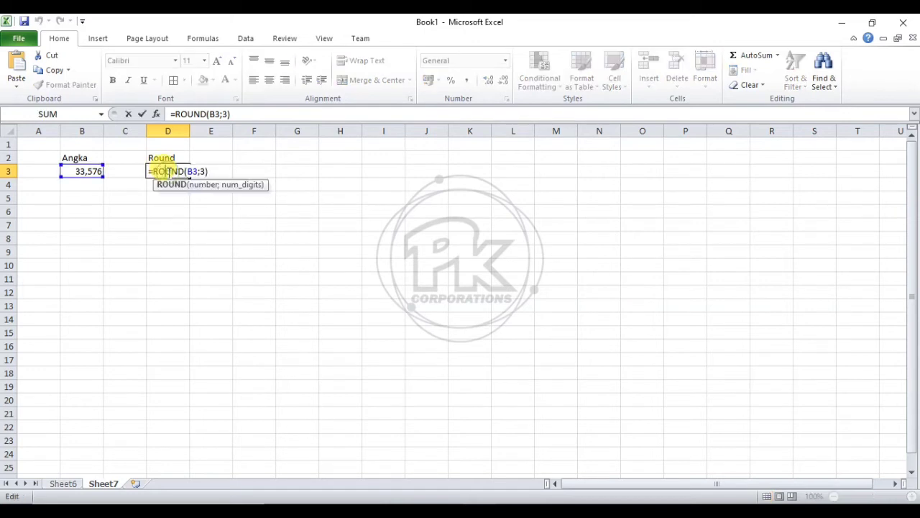
left_click(206, 171)
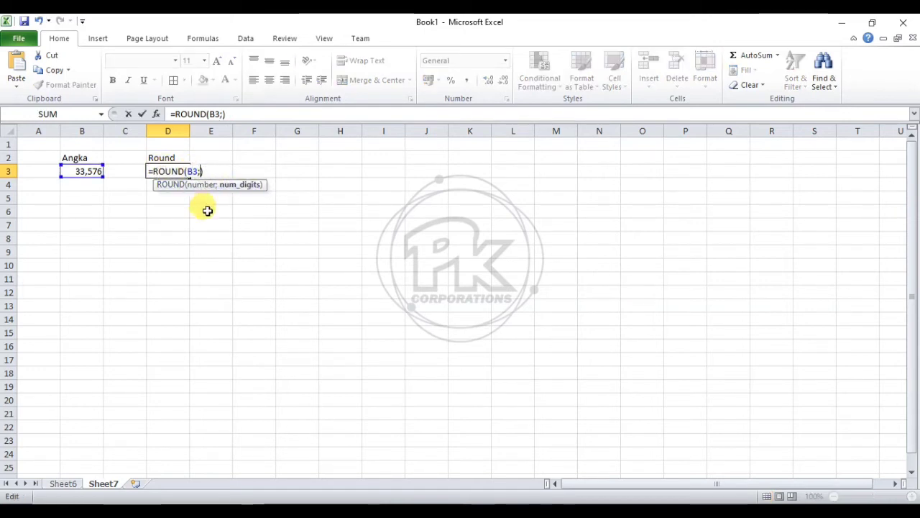
key("Return")
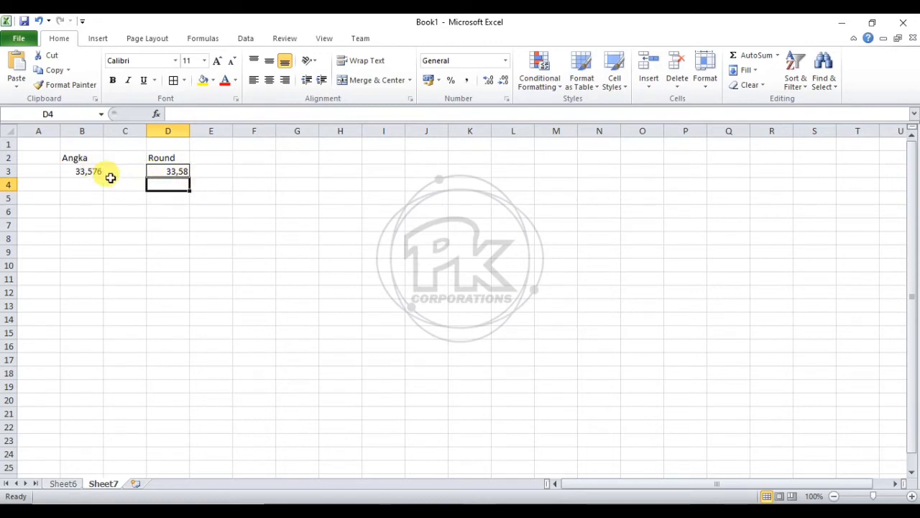
left_click(177, 173)
left_click(205, 226)
left_click(168, 172)
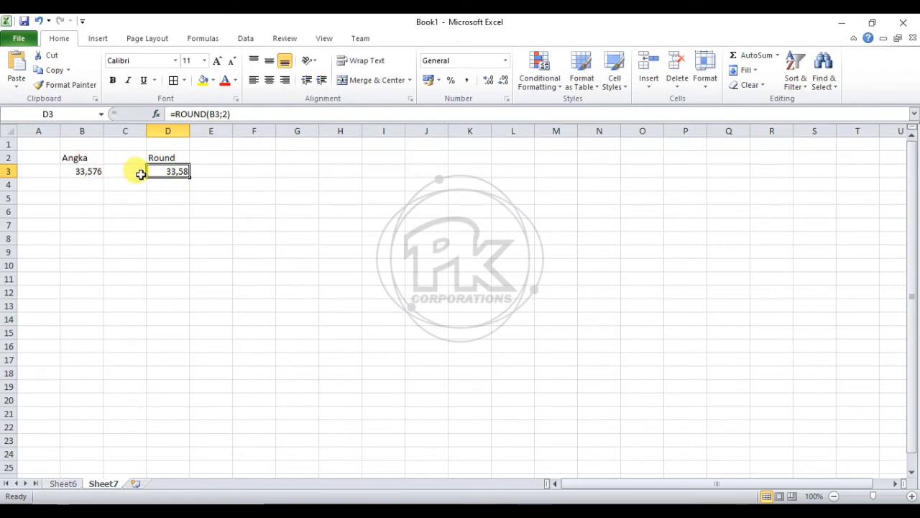
left_click(183, 181)
left_click(183, 171)
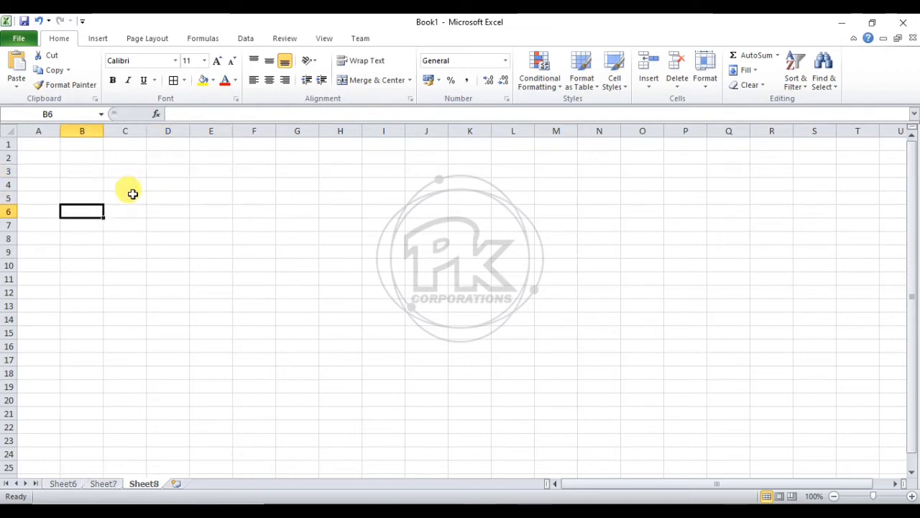
On Sheet8, add borders to all cells of the range B3:D4.
left_click(142, 251)
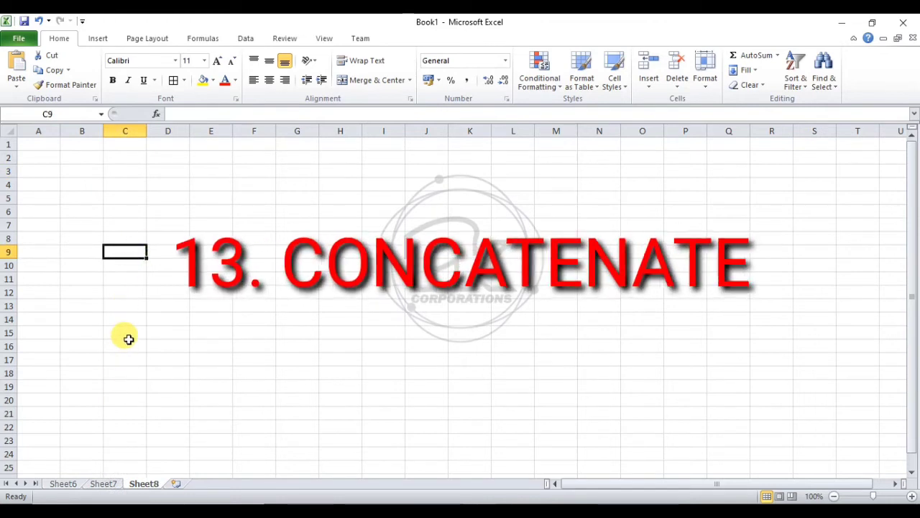
left_click(72, 172)
left_click_drag(88, 169, 183, 174)
left_click(173, 80)
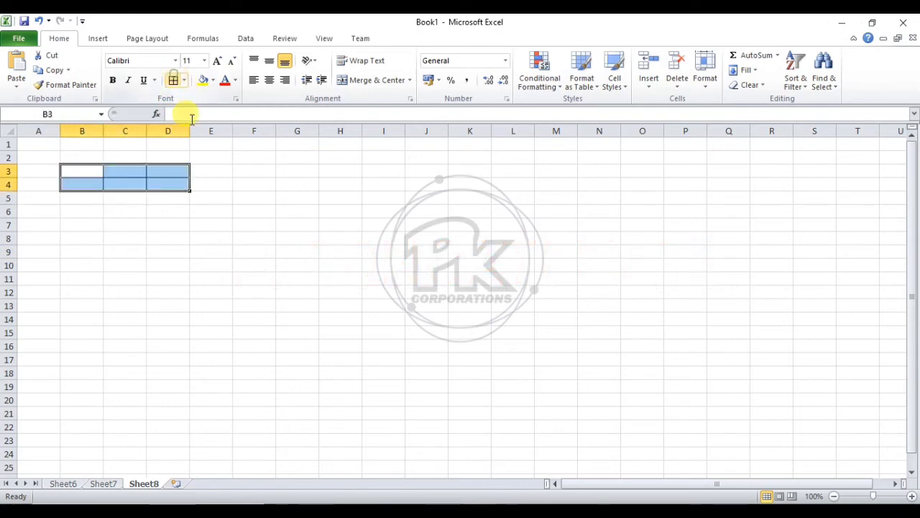
Enter the headings "teks 1", "teks 2" and "teks 3" in cells B3, C3 and D3.
left_click(68, 172)
type("tek")
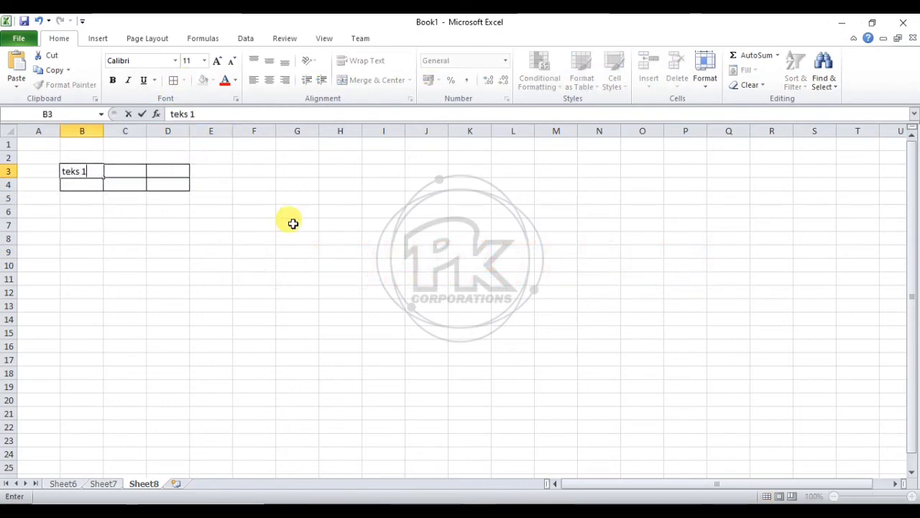
type("s 1")
key("Tab")
key("Tab")
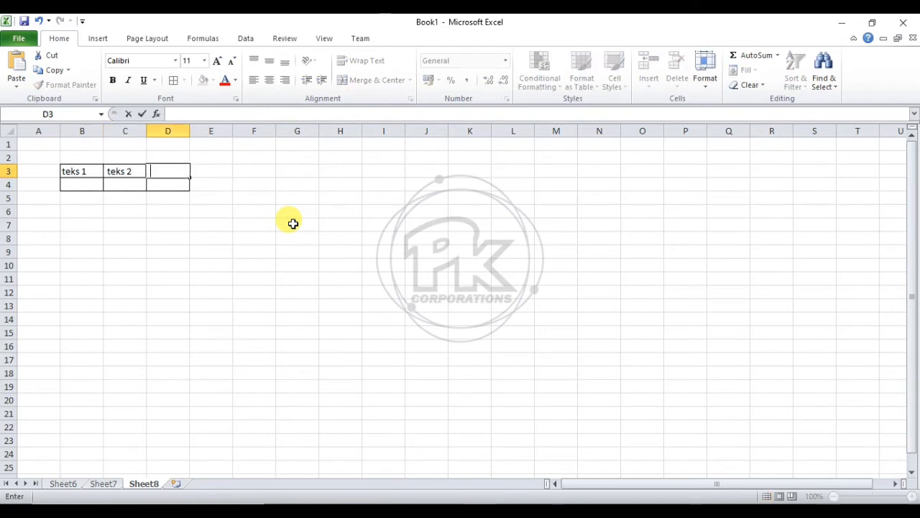
type("teks 3")
key("Return")
Fill the row below the headings with "Saya", "Belajar" and "Bersama" in cells B4, C4 and D4.
key("Left")
key("Left")
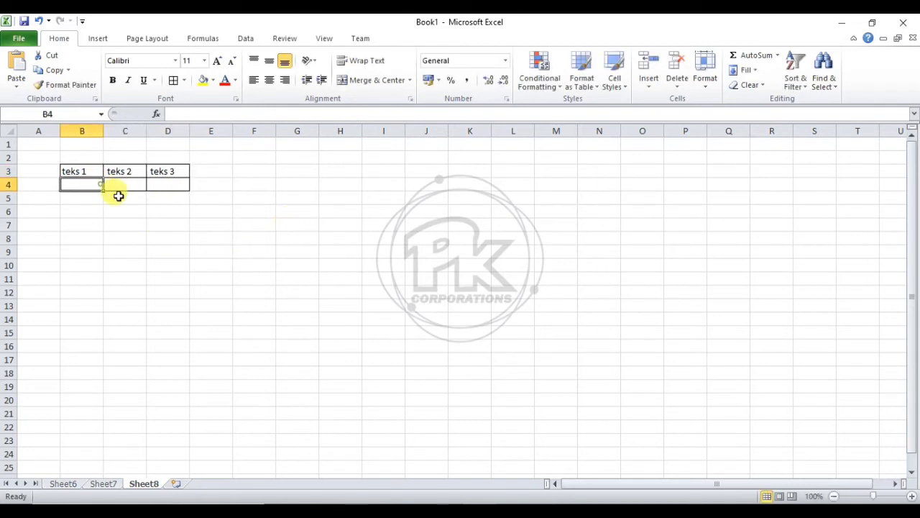
type("Saya")
key("Tab")
type("Belajar")
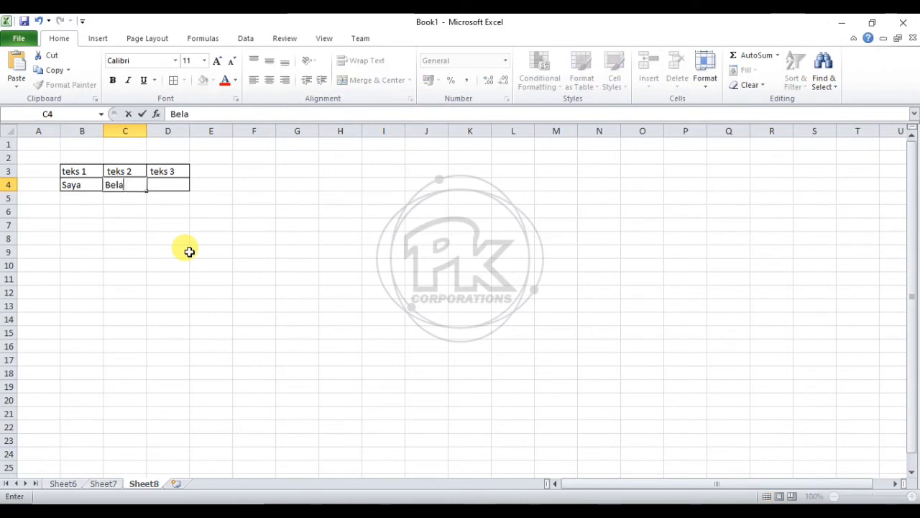
key("Tab")
type("B")
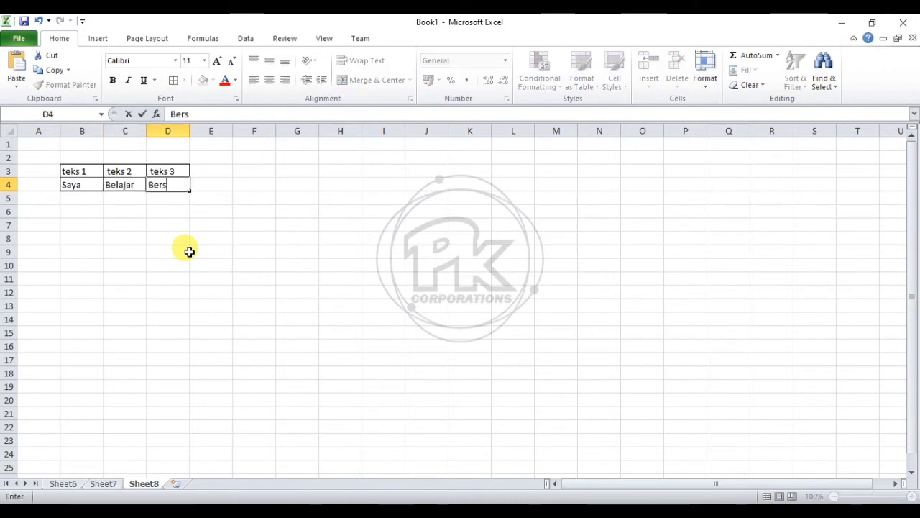
left_click(188, 251)
Enter the heading "Concatenante" in cell F3 and widen column F so the heading fits.
left_click(247, 170)
type("Concatenante")
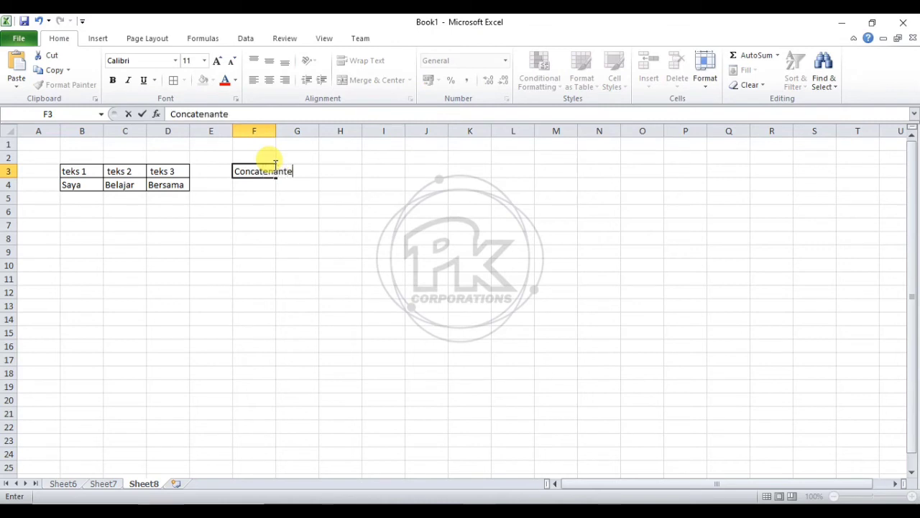
left_click(279, 154)
left_click_drag(276, 131, 328, 131)
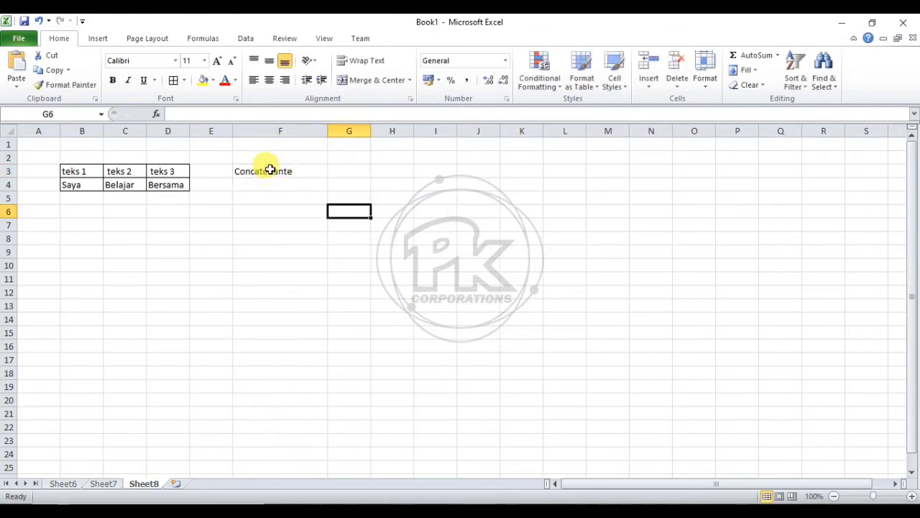
Add borders to all sides of cells F3:F4.
left_click_drag(267, 170, 277, 185)
left_click(177, 82)
left_click(291, 243)
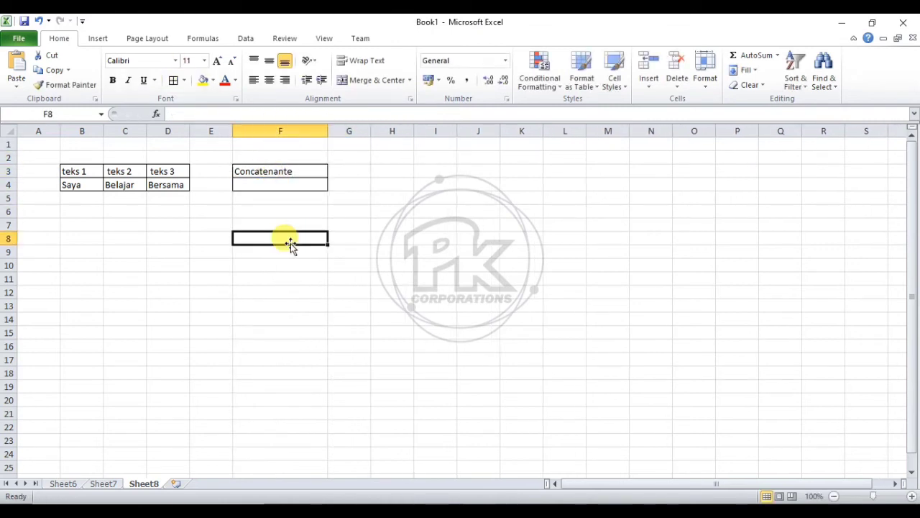
Begin a formula with the CONCATENATE function in cell F4, below the Concatenante heading.
left_click(269, 182)
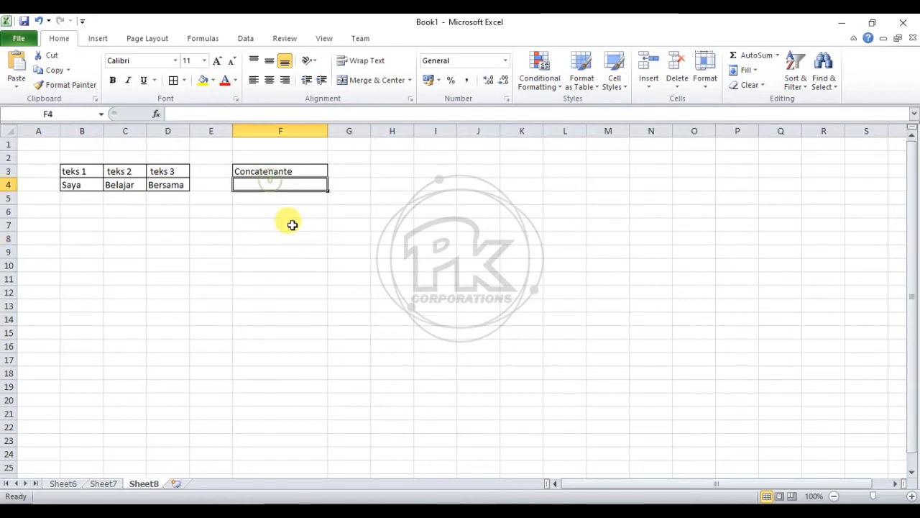
type("=con")
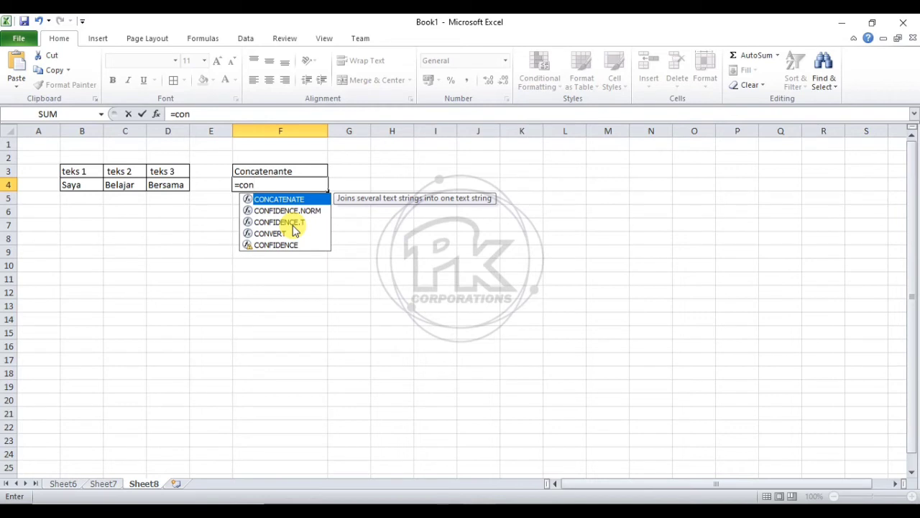
key("Right")
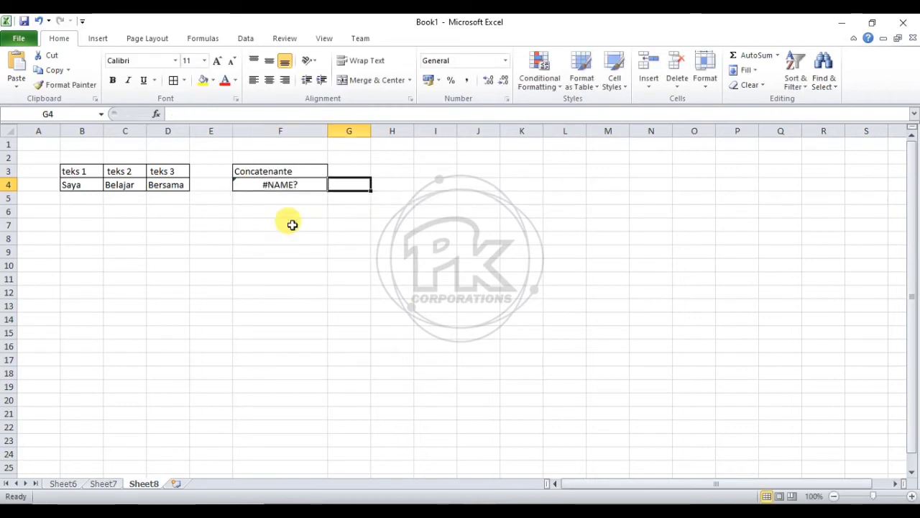
key("Left")
key("Down")
key("Up")
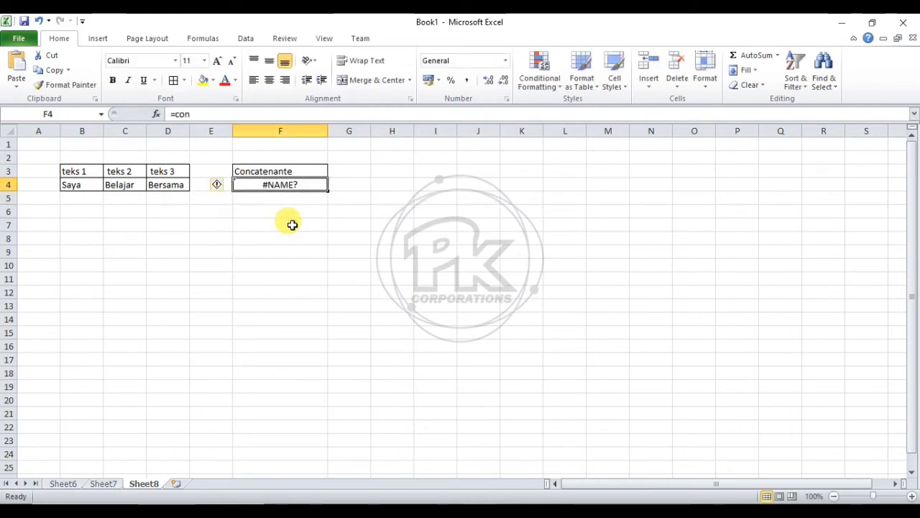
double_click(306, 185)
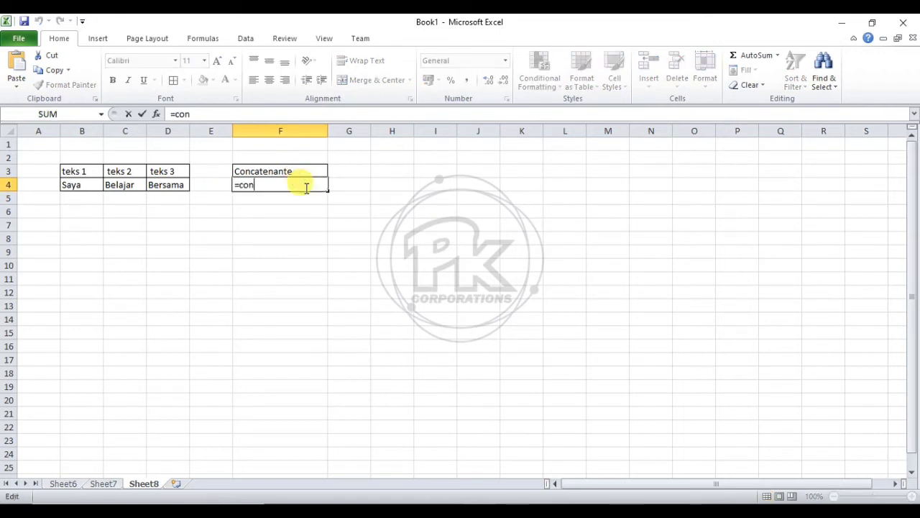
type("cate")
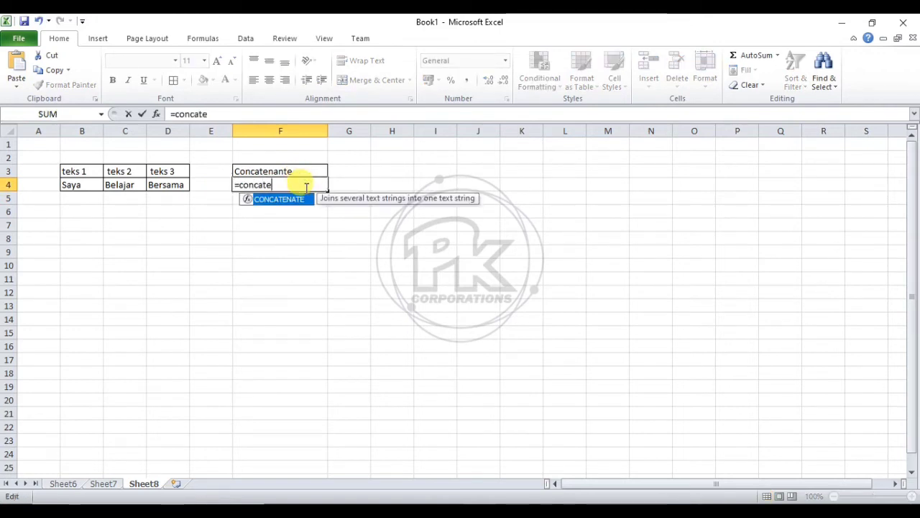
type("nate(")
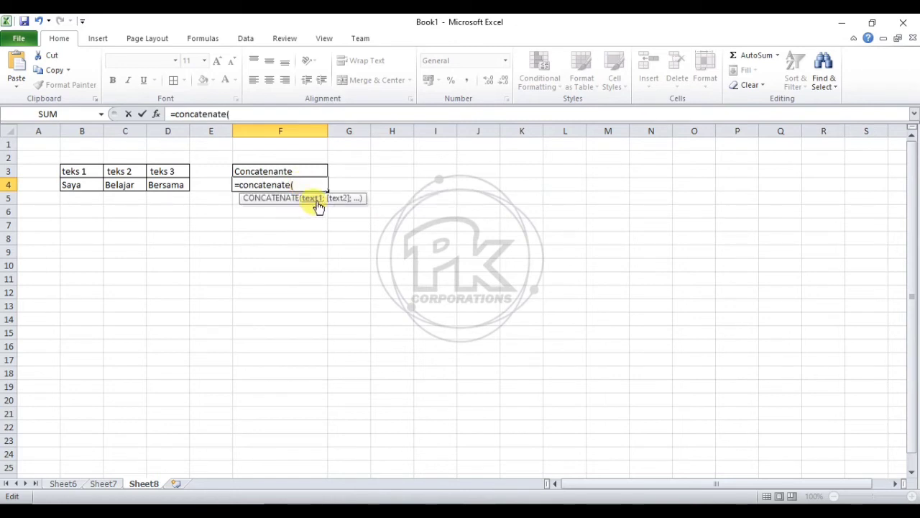
Complete the formula in F4 as =concatenate(B4;C4;D4;) to join the three texts.
left_click(74, 184)
type(";")
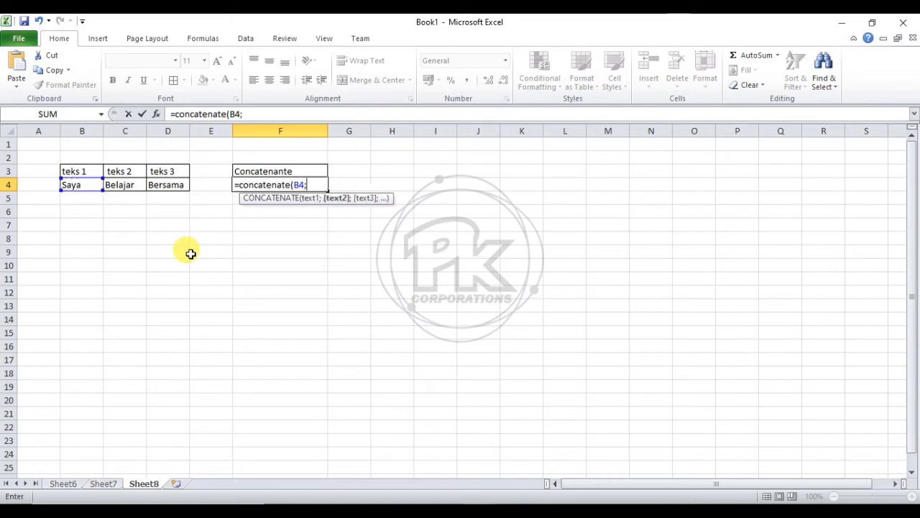
left_click(139, 185)
type(";C4;D4")
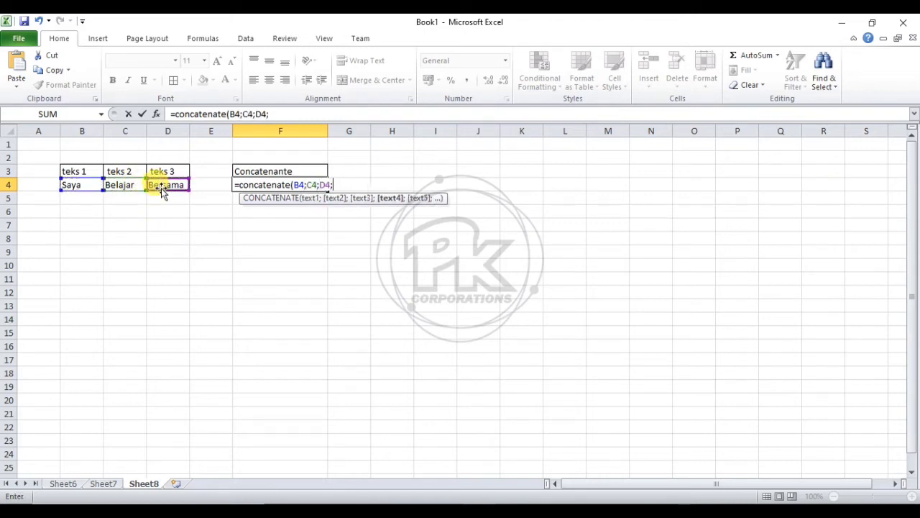
type(";")
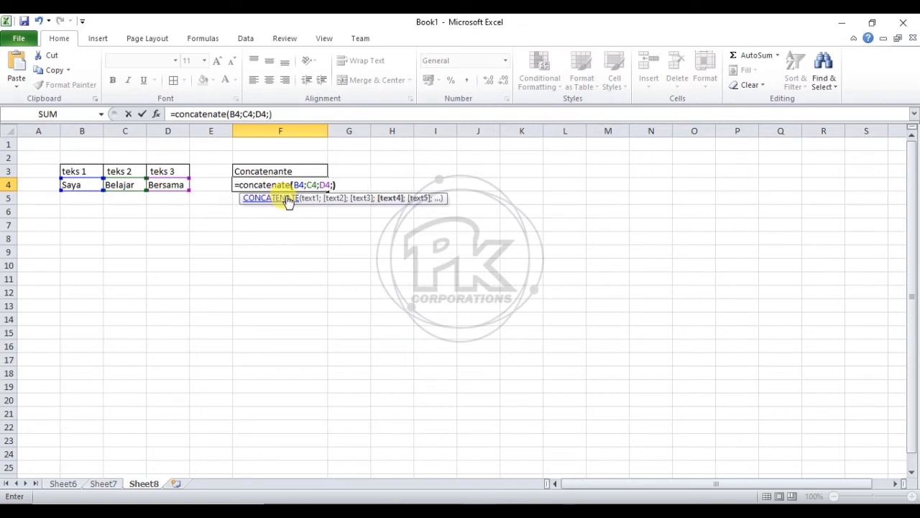
key("Return")
left_click(302, 228)
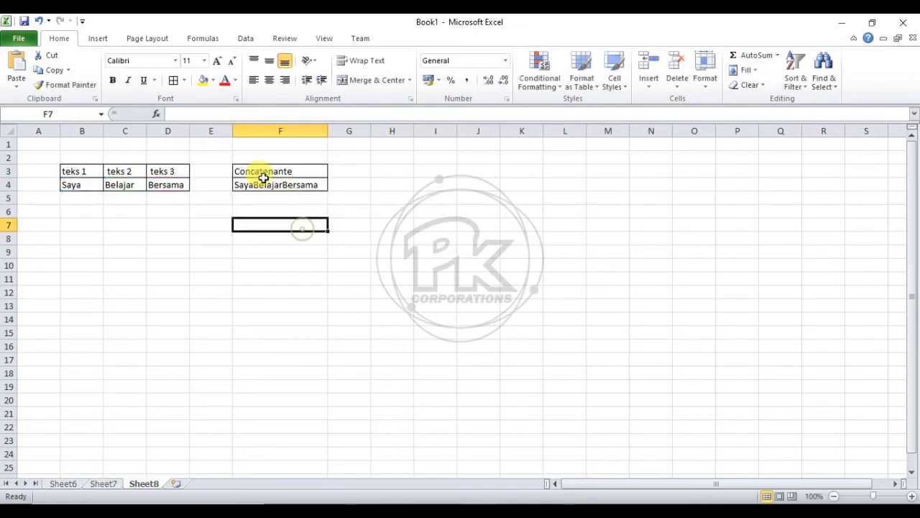
Insert a leading space before "Belajar" in cell C4 and before "Bersama" in cell D4.
left_click(110, 190)
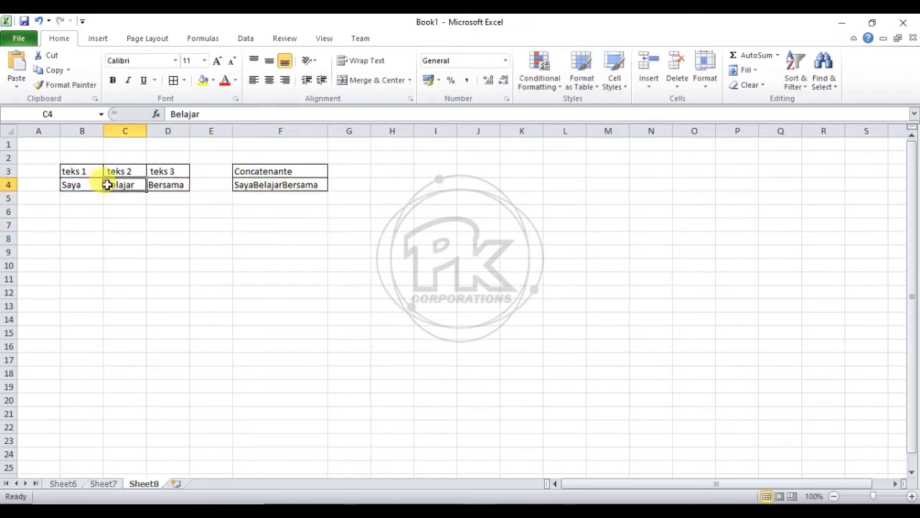
double_click(107, 188)
left_click(153, 225)
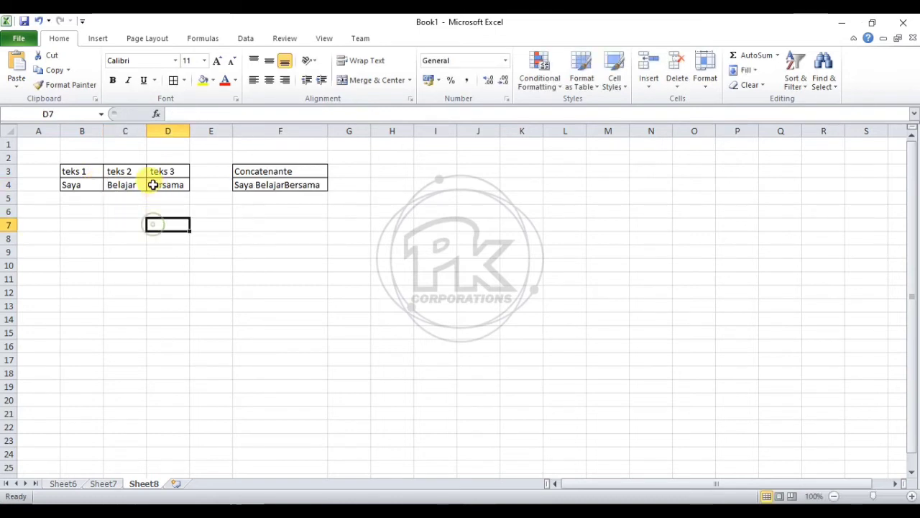
left_click(153, 185)
double_click(148, 184)
left_click(209, 251)
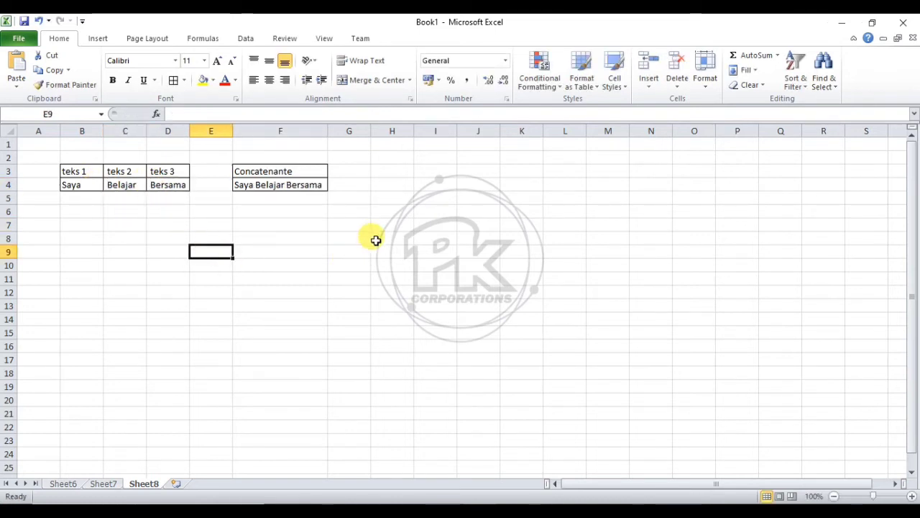
Review the three source texts in B4:D4 against the joined text and its formula in F4.
left_click_drag(77, 183, 166, 181)
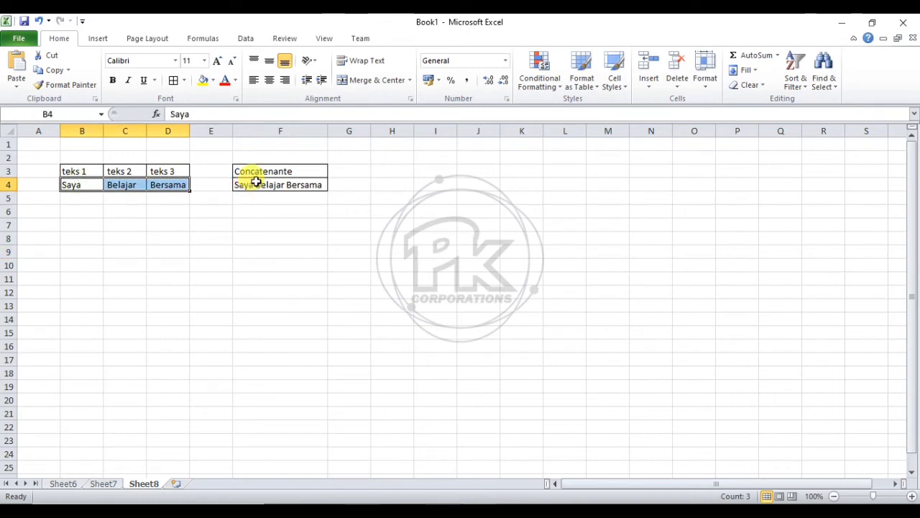
left_click(341, 183)
left_click(289, 185)
left_click(308, 236)
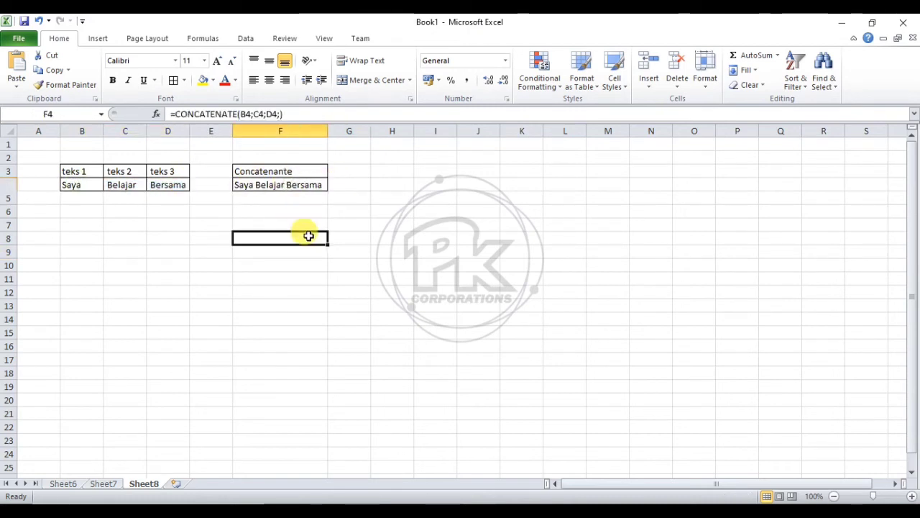
left_click(282, 182)
left_click(286, 221)
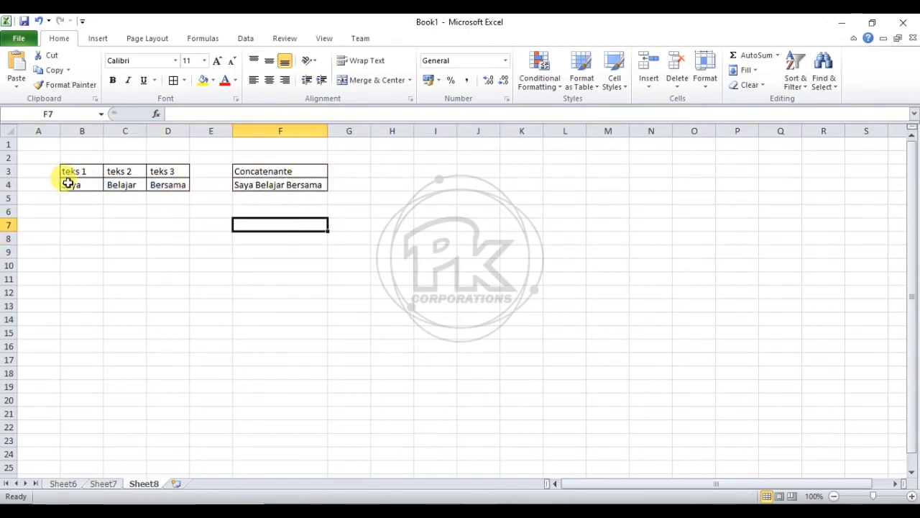
left_click_drag(72, 184, 166, 186)
left_click(93, 219)
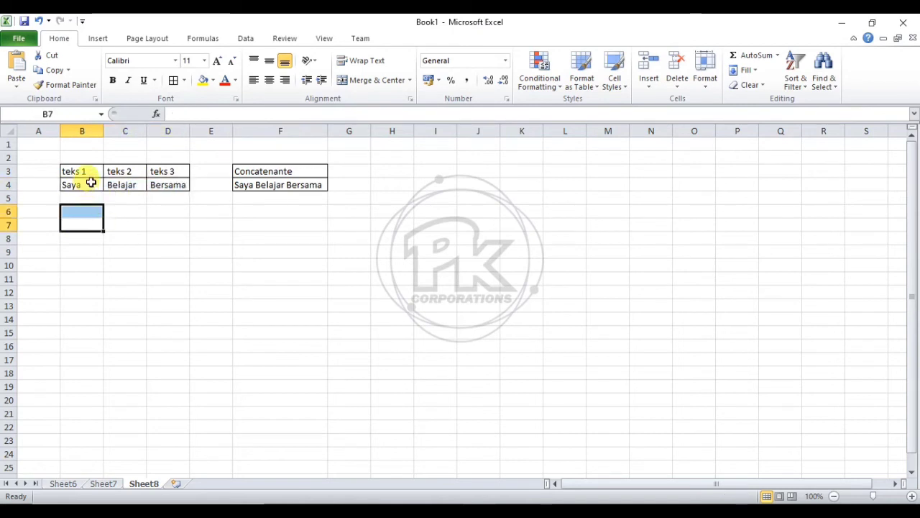
left_click_drag(90, 180, 164, 185)
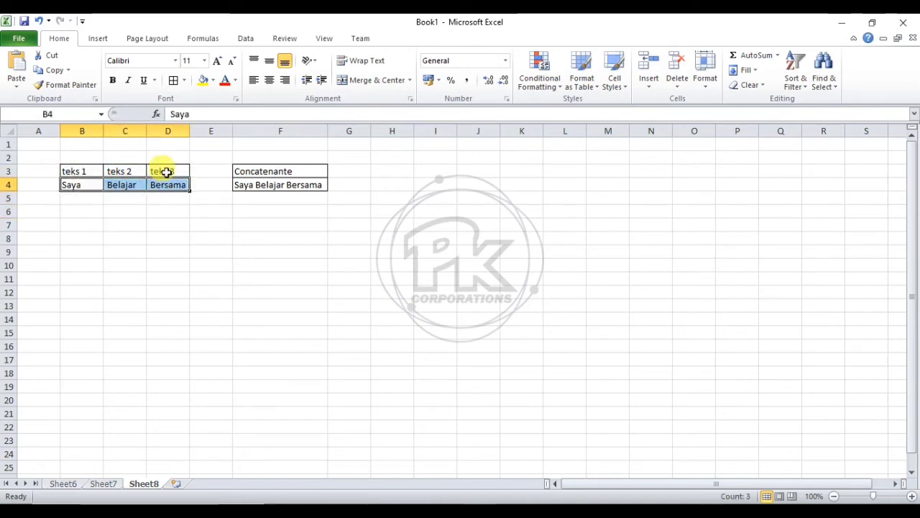
left_click(253, 200)
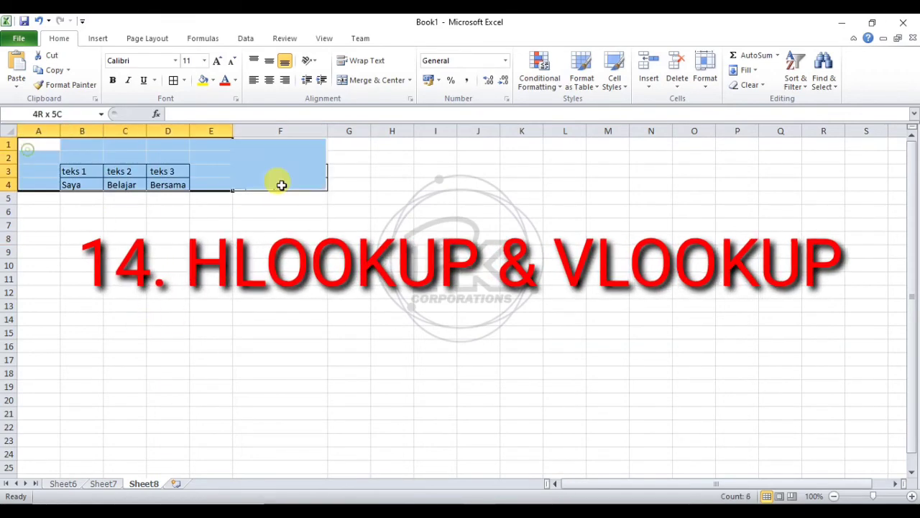
left_click_drag(281, 185, 335, 205)
left_click(350, 290)
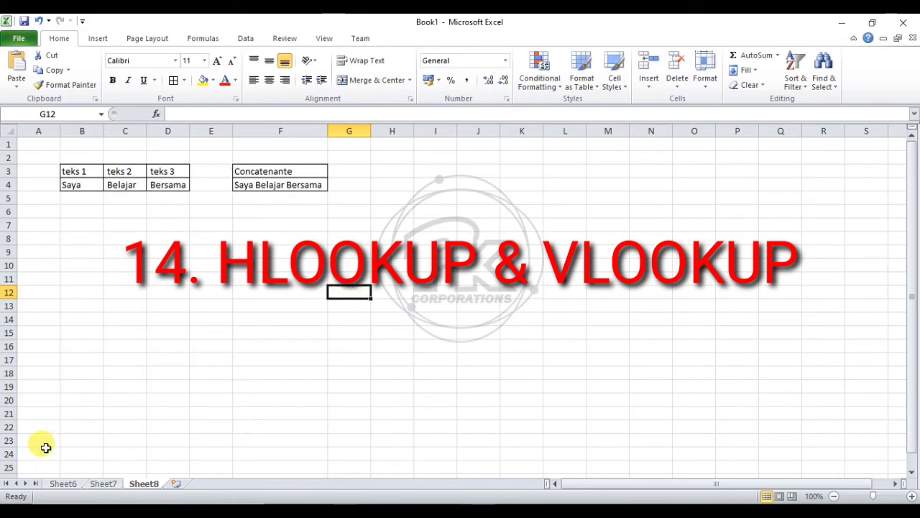
Add a new worksheet and enter the title "VLOOKUP" in the merged and centred cells A1:B1.
left_click(176, 483)
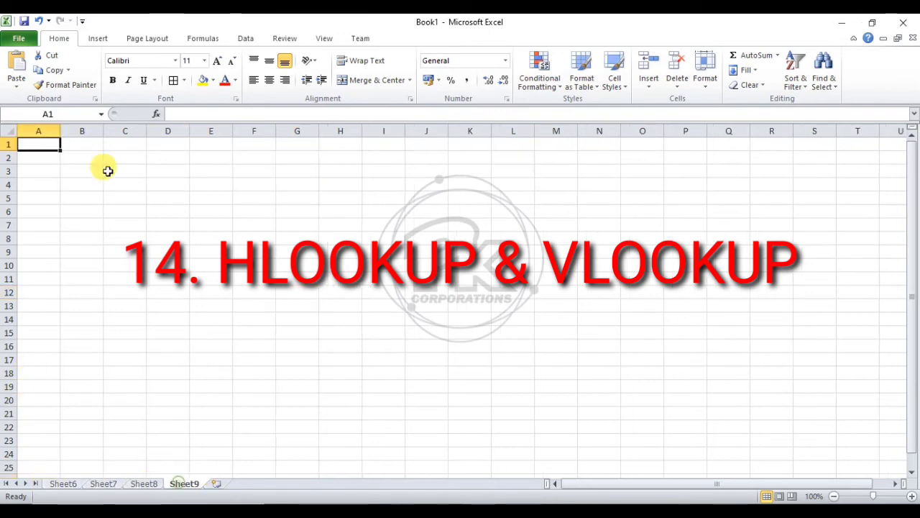
left_click_drag(42, 144, 102, 144)
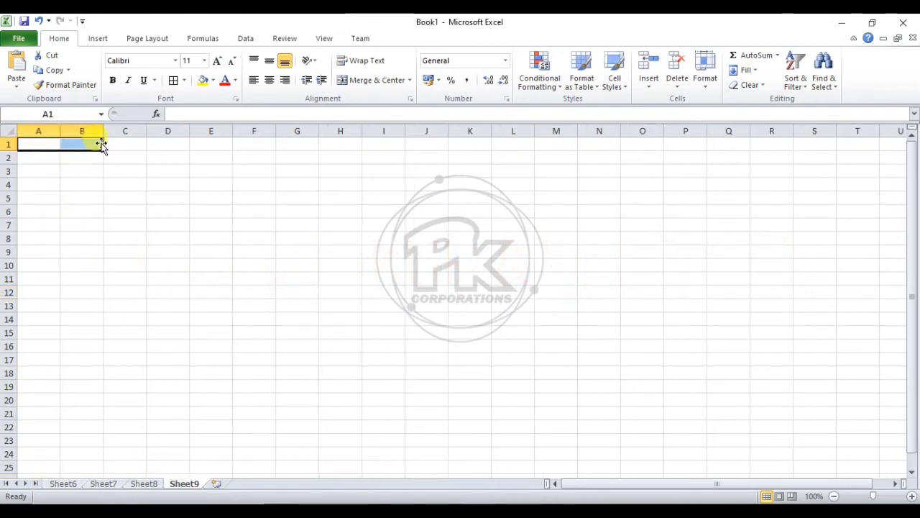
left_click(374, 80)
type("VLOOKUP")
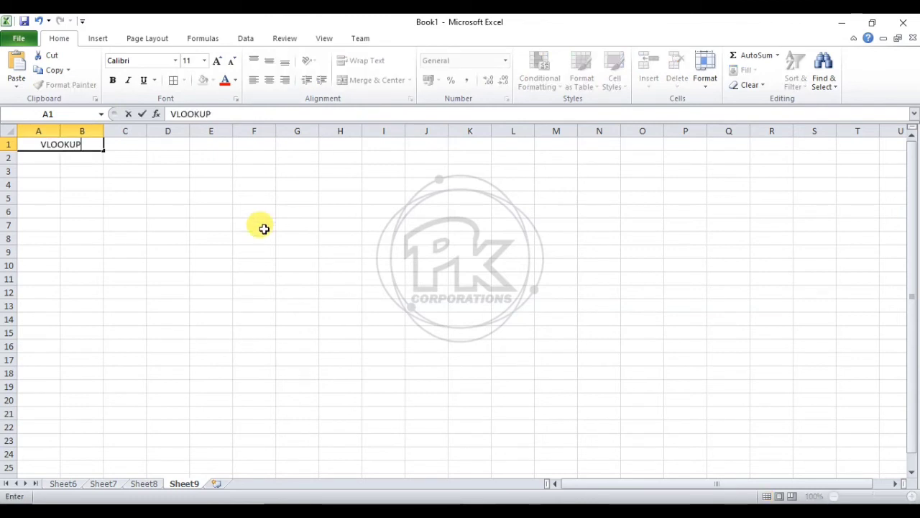
left_click(263, 229)
Enter the column headings "Kode", "Barang", "Harga" and "Satuan" in cells A2 to D2.
left_click(43, 158)
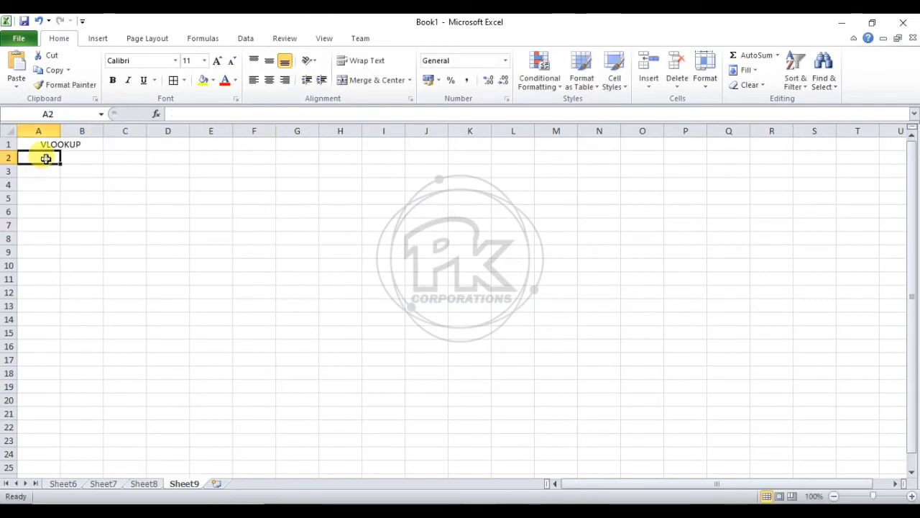
type("KO")
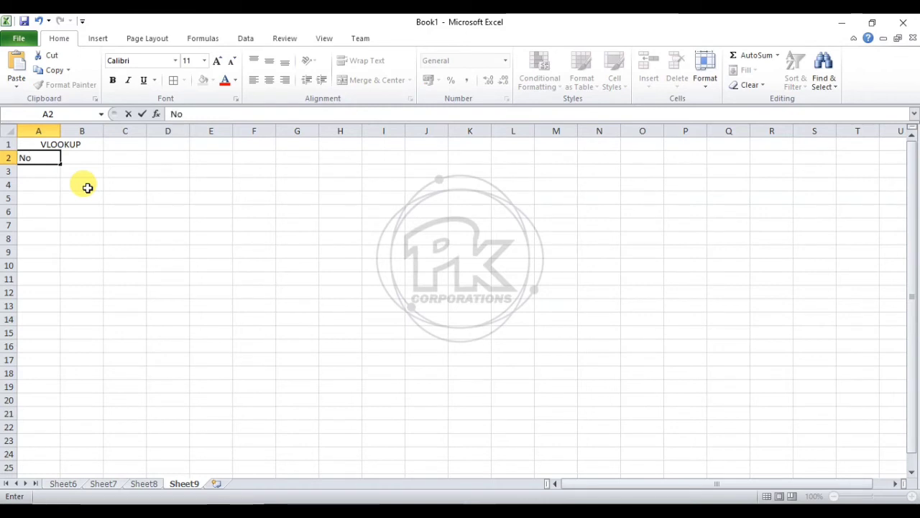
type("de")
key("Tab")
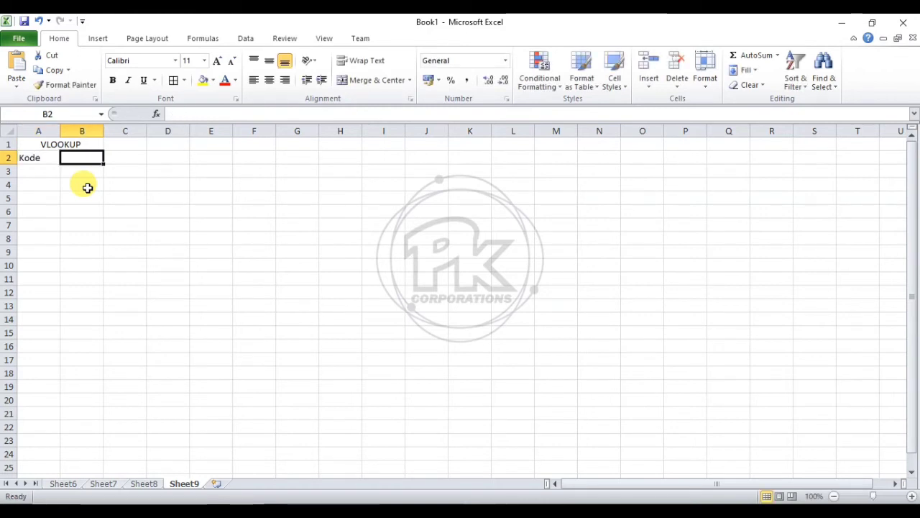
type("Nama")
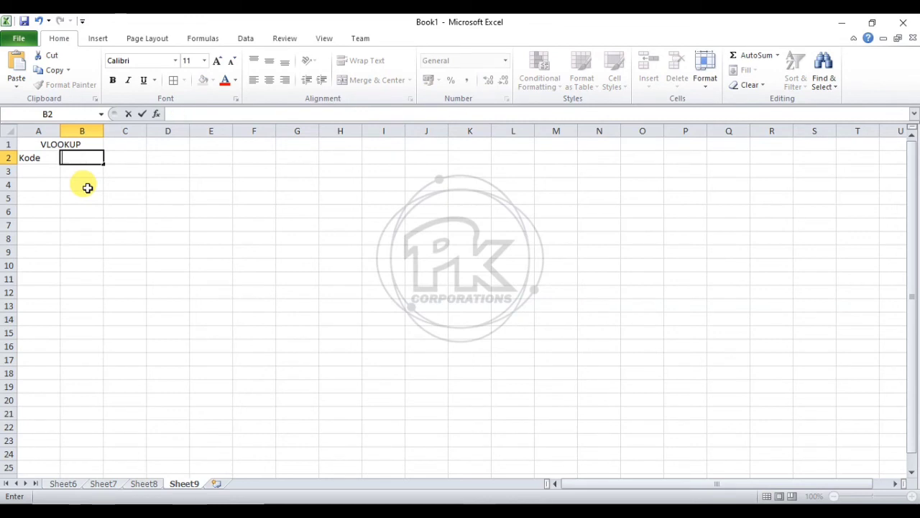
key("Tab")
type("Harga")
key("Tab")
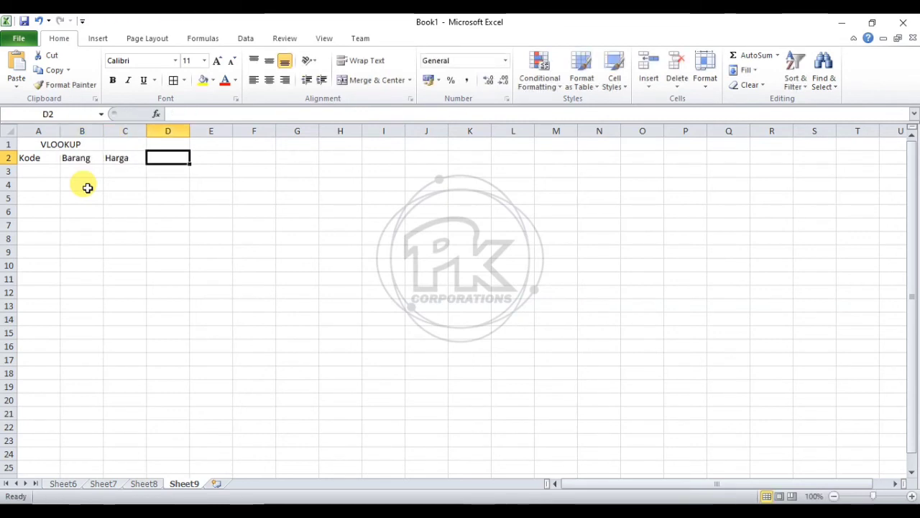
type("Satuan")
key("Return")
Add borders to all cells of the heading row A2:D2.
left_click_drag(32, 159, 163, 158)
left_click(173, 80)
left_click(170, 205)
Enter the codes a, b, d, b, b, d, a, a, d, b, c down cells A3 to A13.
left_click(36, 156)
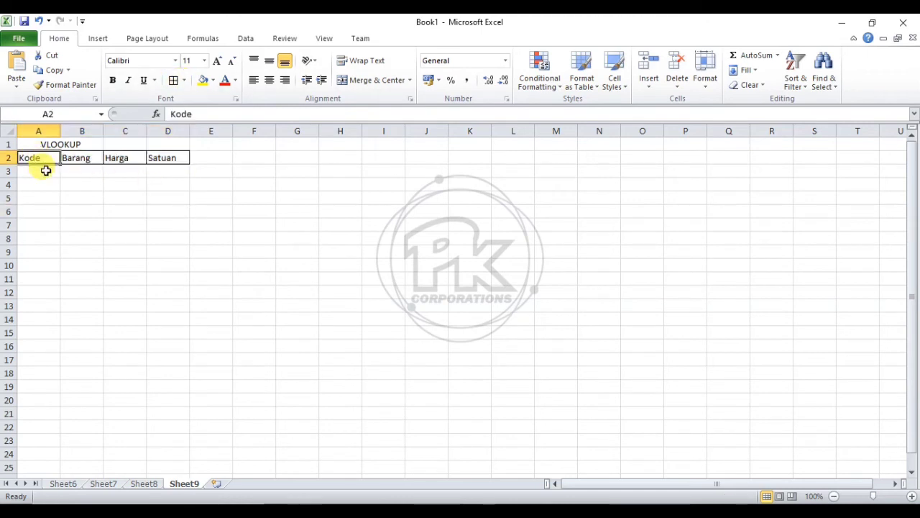
left_click(43, 171)
type("a b d b b ")
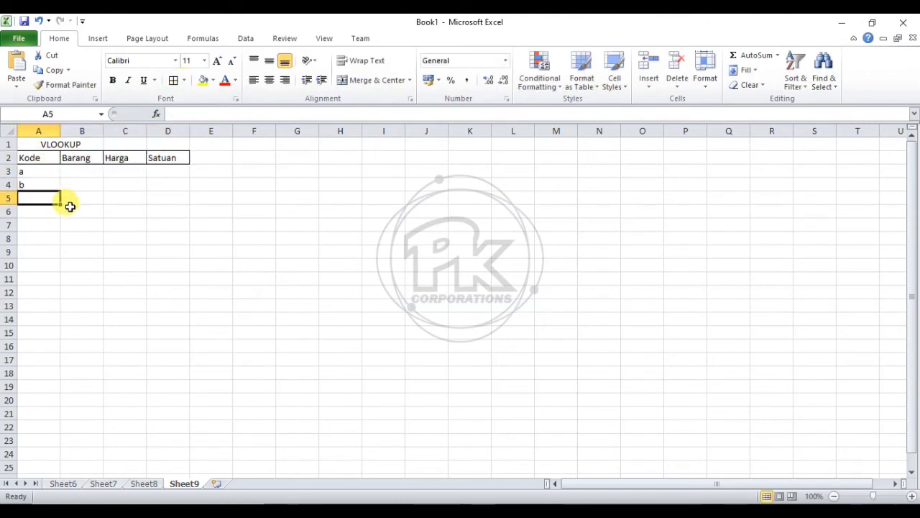
type("d a a d b")
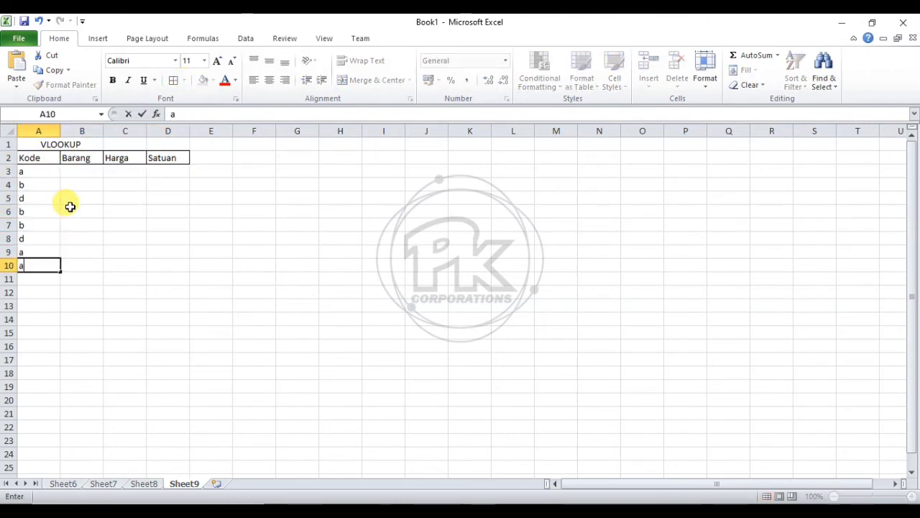
key("Return")
type("c")
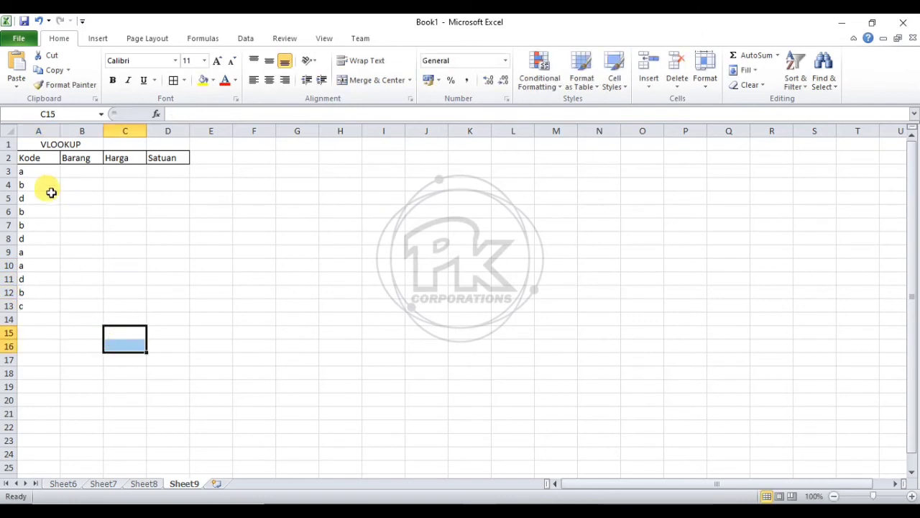
Add borders to all cells of the VLOOKUP table, A2:D13.
left_click_drag(35, 158, 165, 305)
left_click(173, 80)
left_click(246, 237)
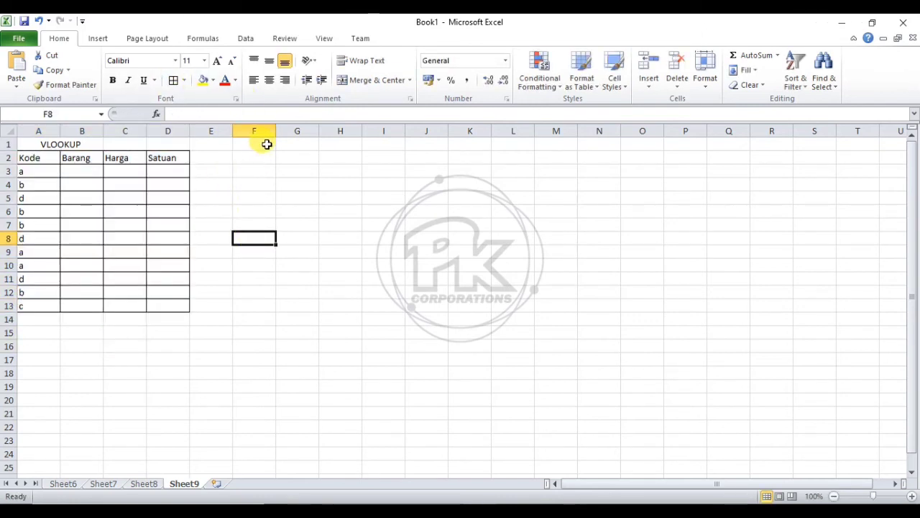
Enter the title "HLOOKUP" in the merged and centred cells F1:G1 and add all borders to F2:I13.
left_click_drag(259, 144, 295, 144)
left_click(346, 91)
double_click(296, 144)
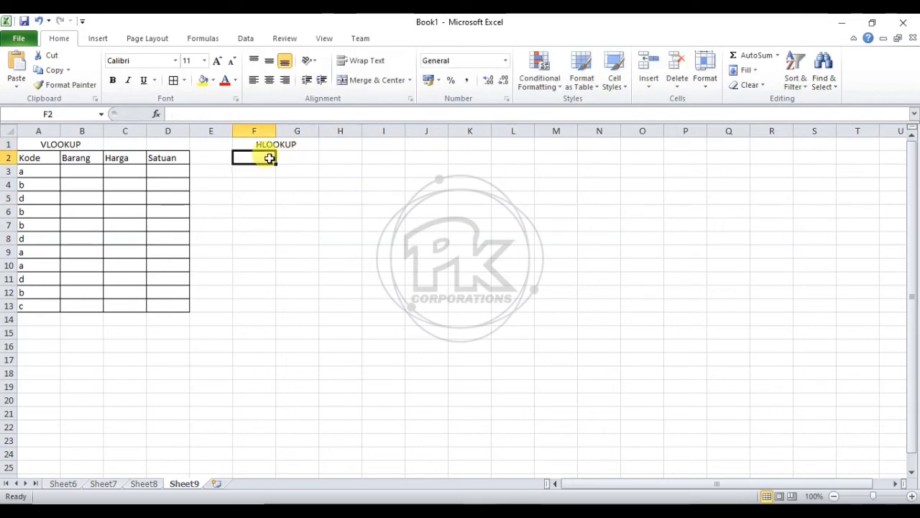
left_click_drag(267, 159, 366, 304)
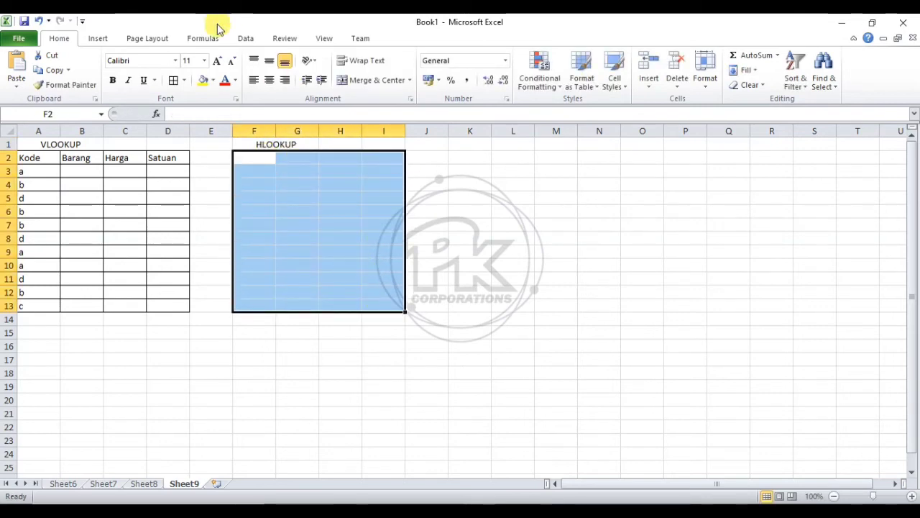
left_click(173, 80)
left_click(470, 237)
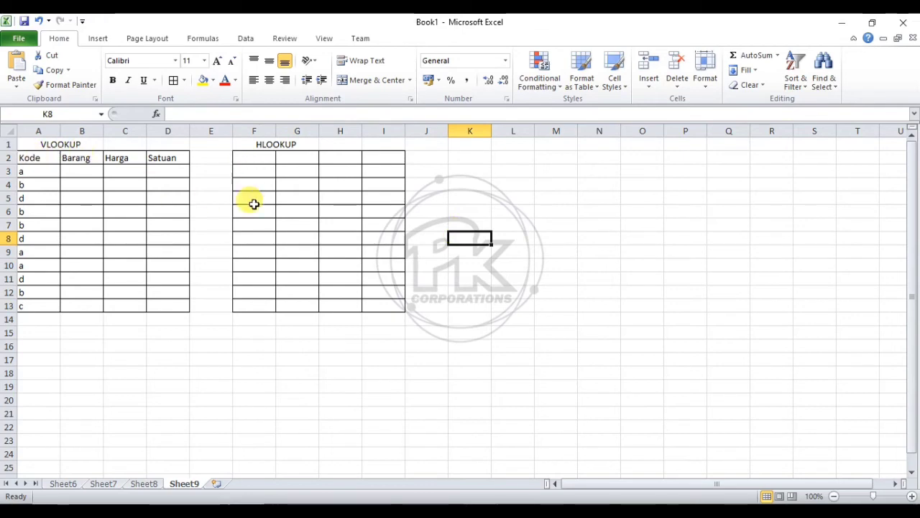
Enter the column headings "Kode", "Barang", "Harga" and "Satuan" in cells F2 to I2 of the HLOOKUP table.
left_click(252, 160)
type("Kode")
key("Tab")
type("Bar")
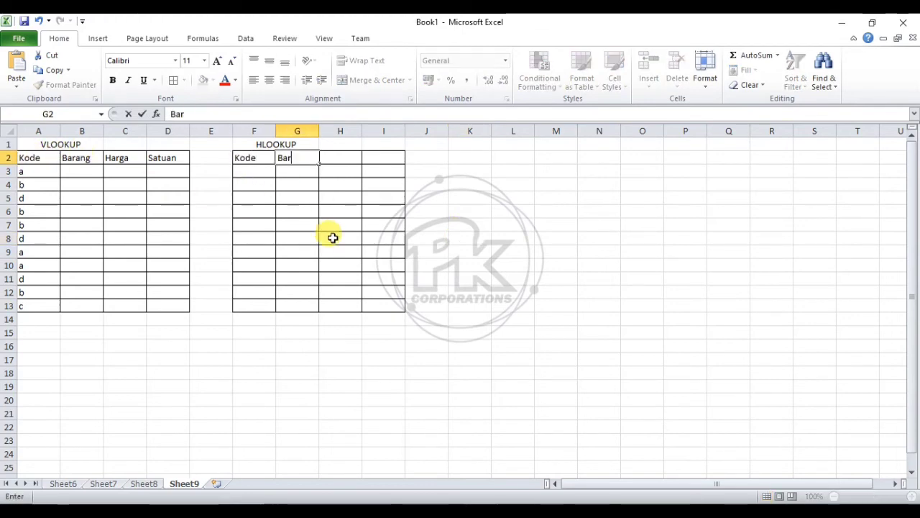
key("Tab")
type("Harga")
key("Tab")
type("Satuan")
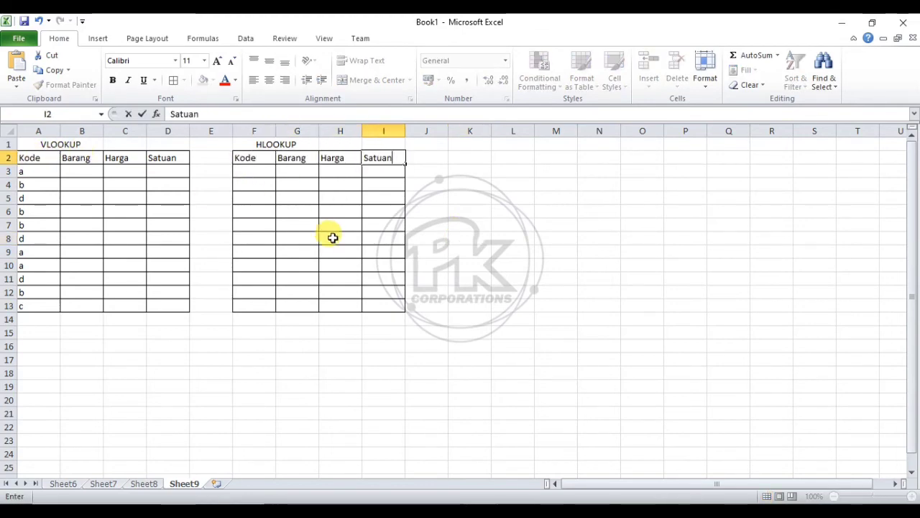
left_click(332, 237)
Enter the codes a, d, c, b, d, c, a, c, d, b, a down cells F3 to F13.
left_click(270, 171)
type("a")
key("Return")
type("d")
key("Return")
type("c")
key("Return")
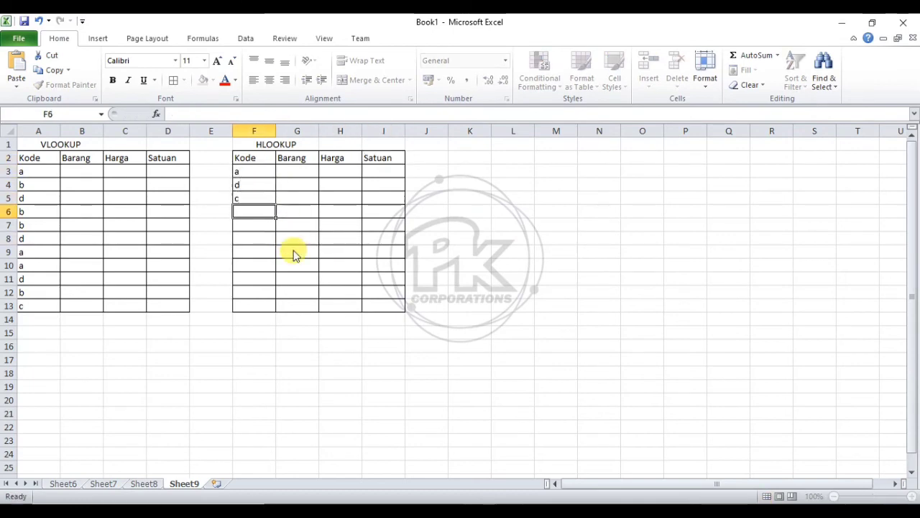
type("b")
key("Return")
type("d c")
key("Return")
type("as")
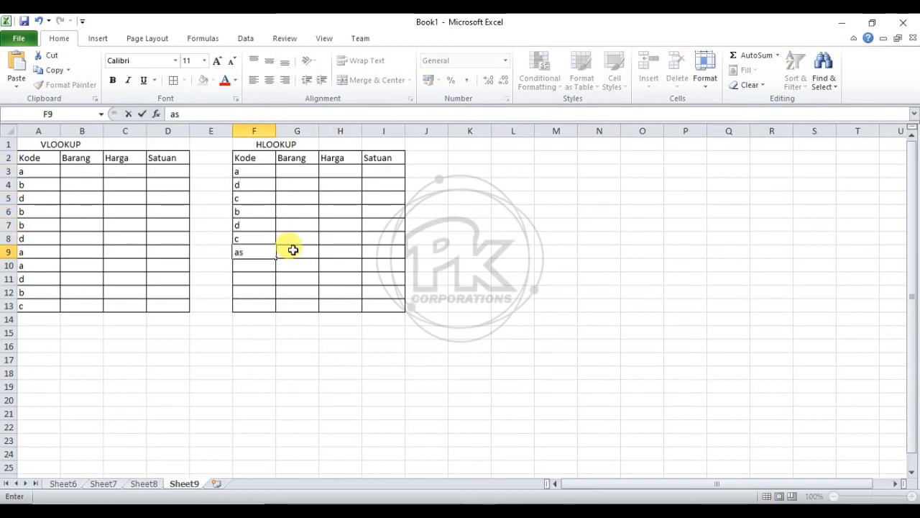
key("Return")
type("c")
key("Return")
type("d")
key("Return")
type("b")
key("Return")
type("a")
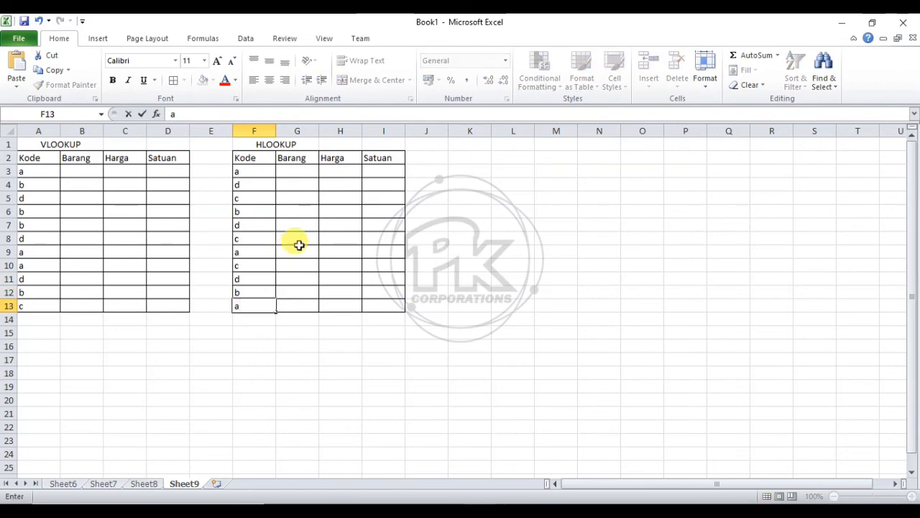
left_click(297, 345)
Centre the codes horizontally in A3:A13 and F3:F13.
left_click_drag(38, 171, 39, 306)
left_click(269, 80)
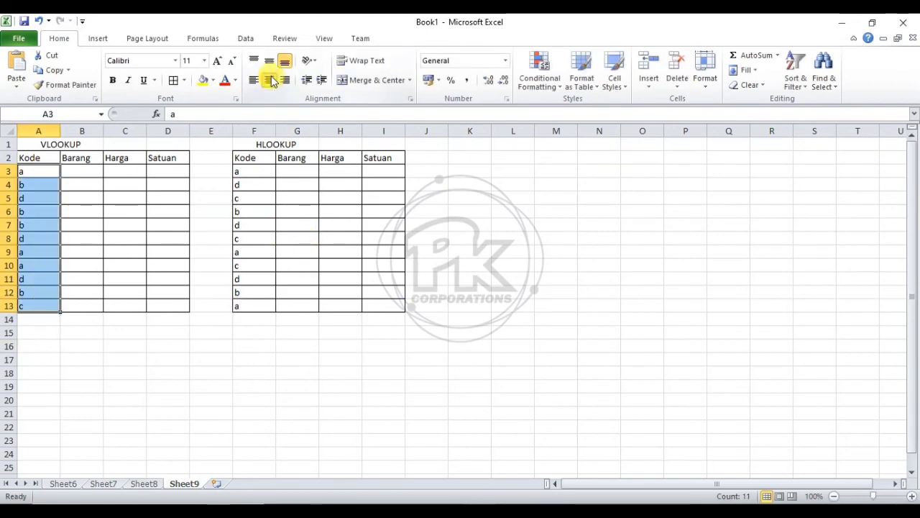
left_click_drag(254, 171, 255, 305)
left_click(269, 79)
left_click(383, 386)
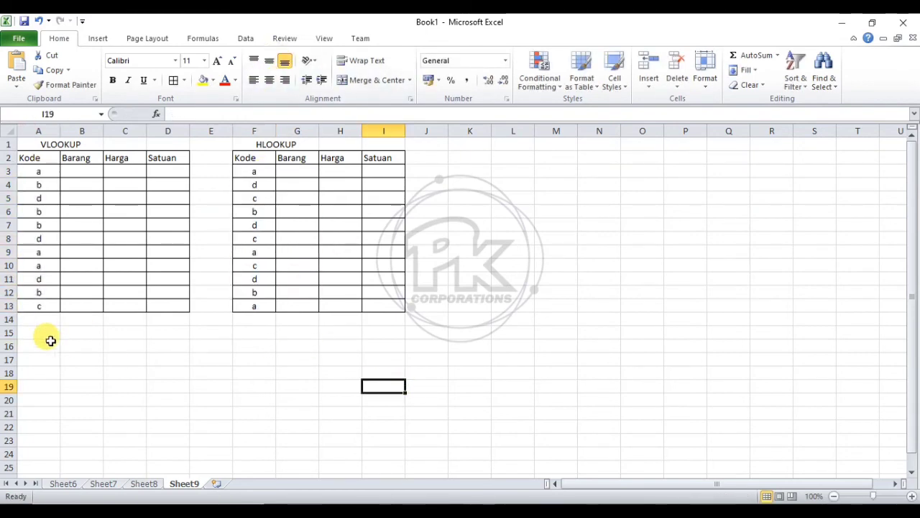
Enter the label "Tabel" in cell A15 below the VLOOKUP table.
left_click_drag(45, 331, 162, 353)
left_click(46, 333)
type("T")
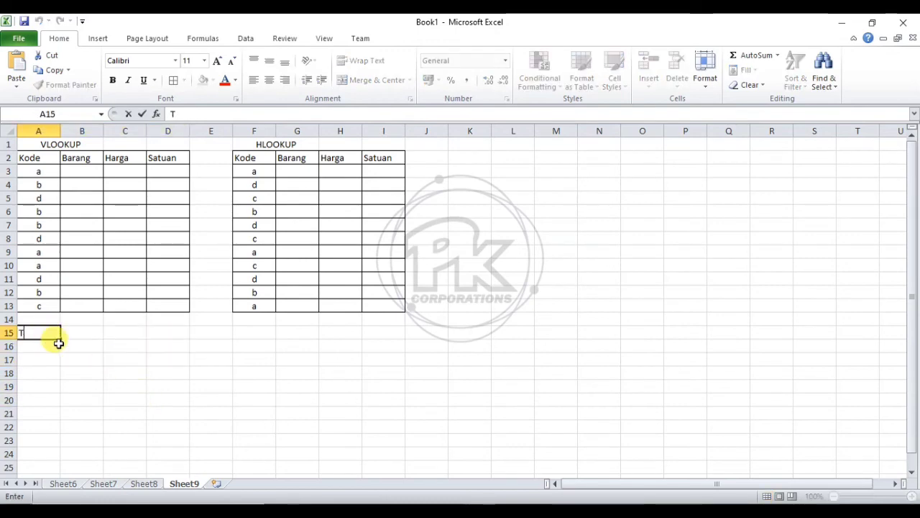
type("abel")
key("Return")
Add borders to all cells of the reference table area A16:D20.
left_click_drag(56, 351, 179, 388)
left_click(173, 79)
double_click(28, 345)
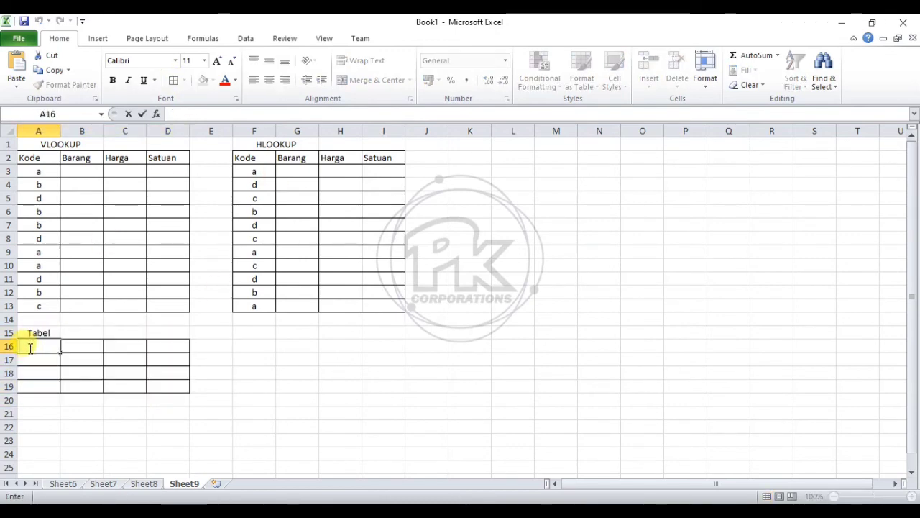
left_click(115, 427)
left_click_drag(35, 400, 154, 397)
left_click(177, 82)
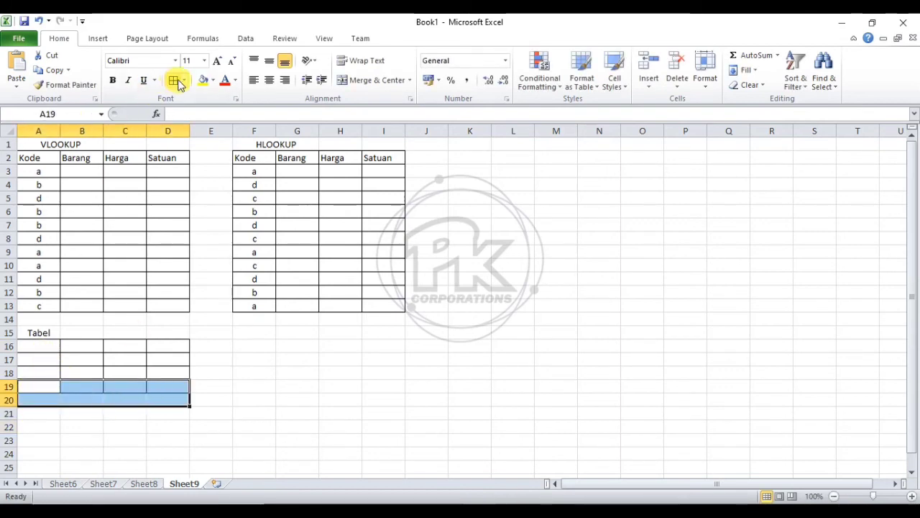
left_click(211, 413)
Enter the headings "Kode", "Barang", "Harga" and "Satuan" in cells A16 to D16 of the reference table.
left_click(33, 350)
type("No")
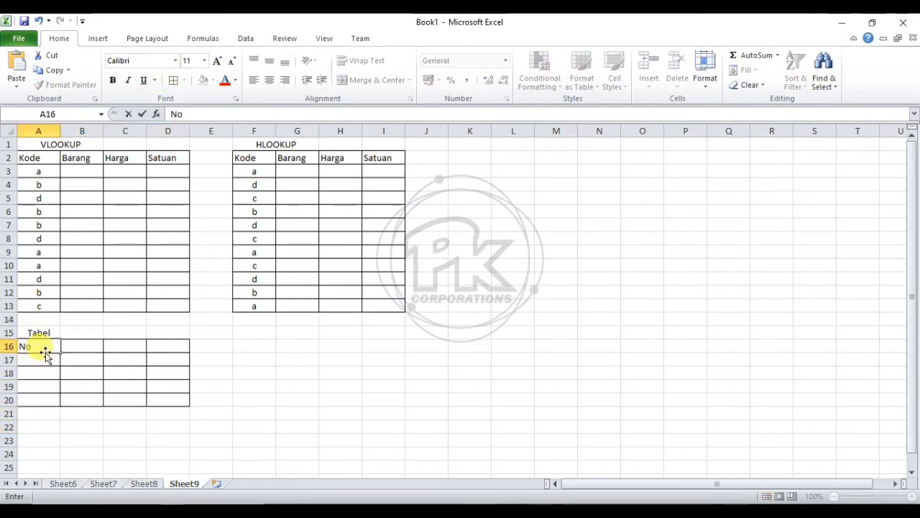
key("BackSpace")
key("BackSpace")
type("Kode")
key("Tab")
type("Barang")
key("Tab")
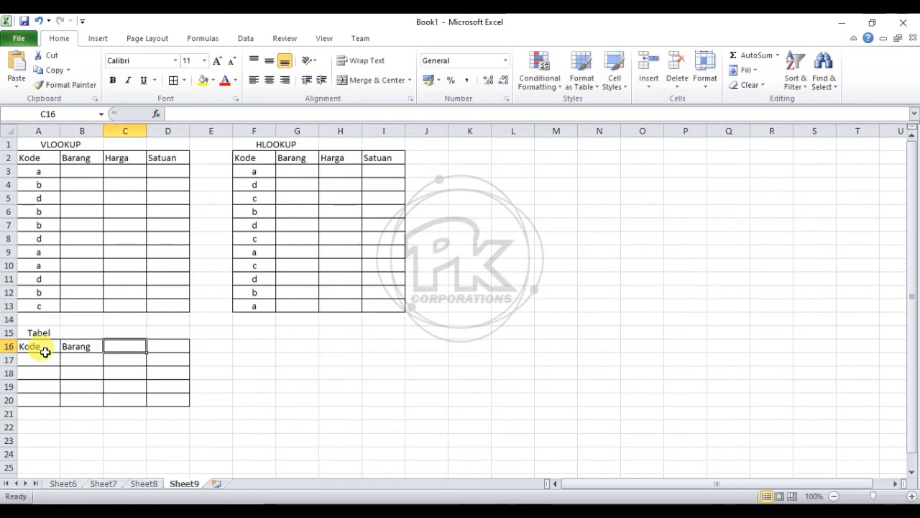
type("Hatga")
key("Tab")
type("Satua")
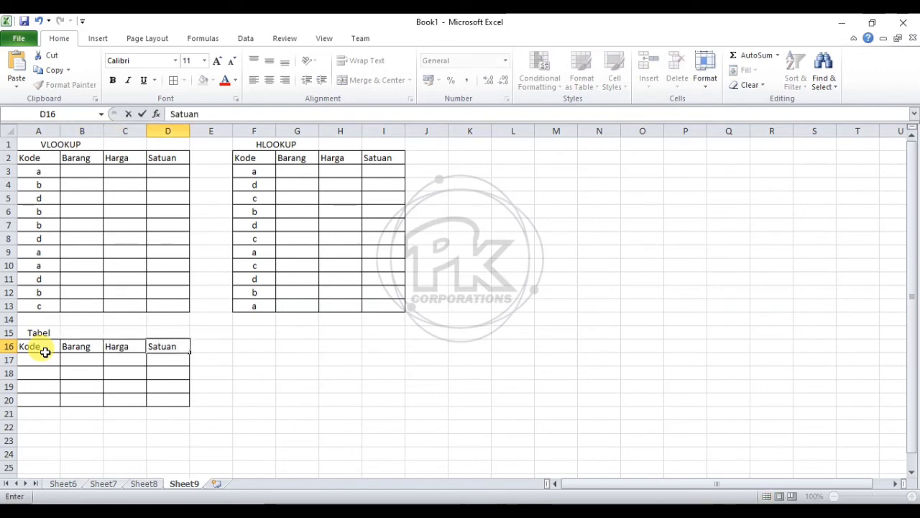
Enter the codes a, b, c and d in cells A17 to A20 of the reference table.
left_click(43, 355)
type("a")
key("Return")
type("b")
key("Return")
type("c")
key("Return")
type("d")
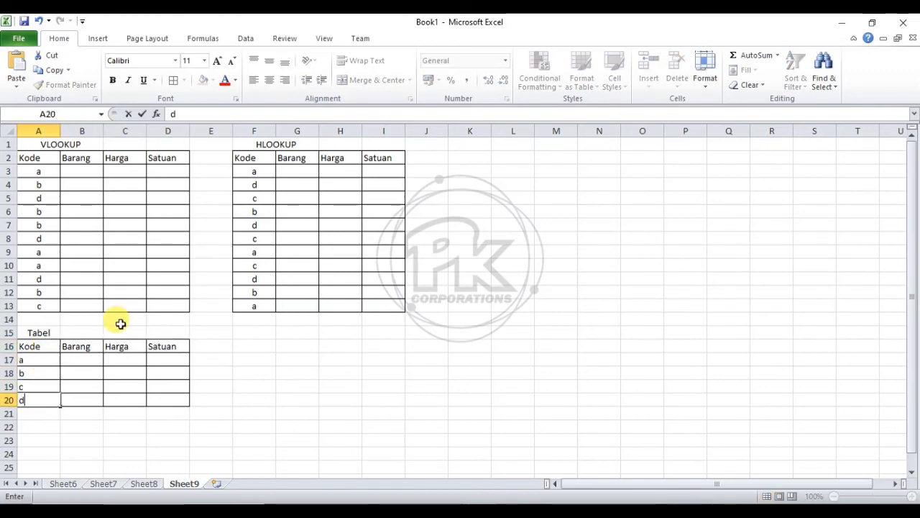
Enter the items "Minyak", "Susu", "Kecap" and "Mie" in the Barang cells B17 to B20.
left_click(79, 359)
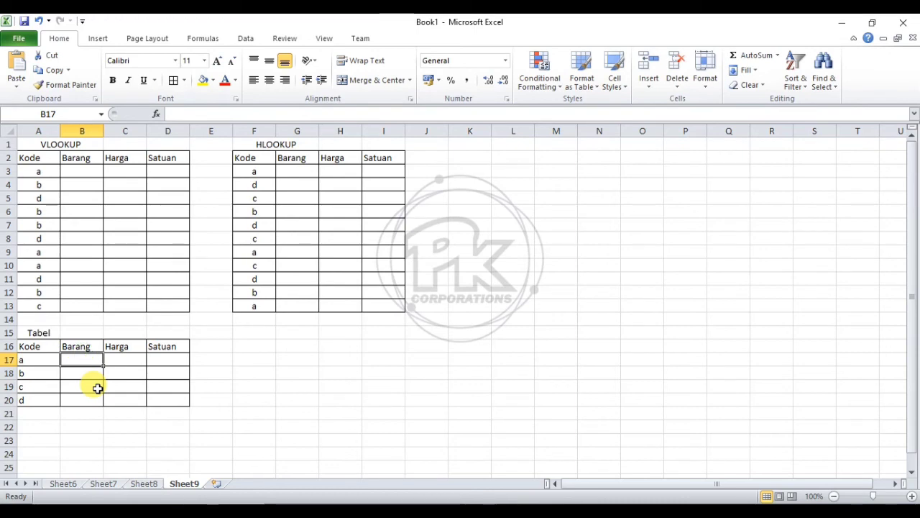
type("Minyak")
key("Return")
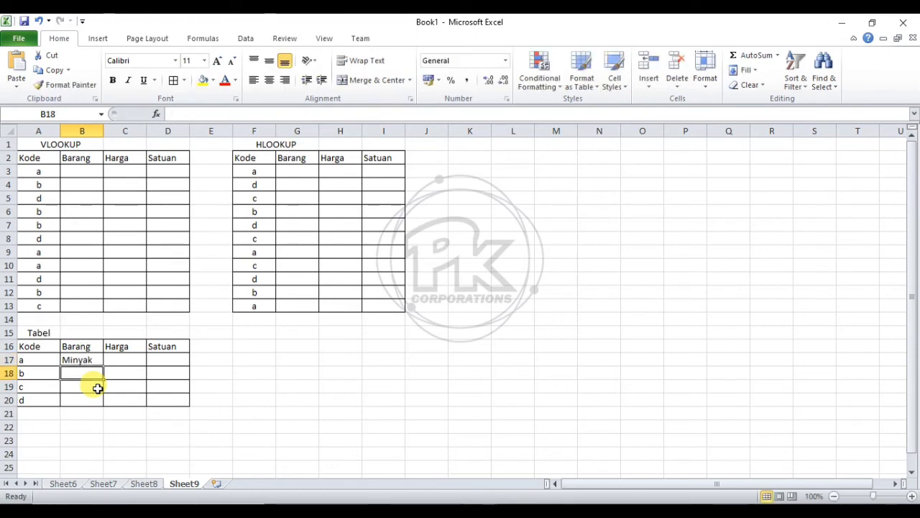
type("Susu")
key("Return")
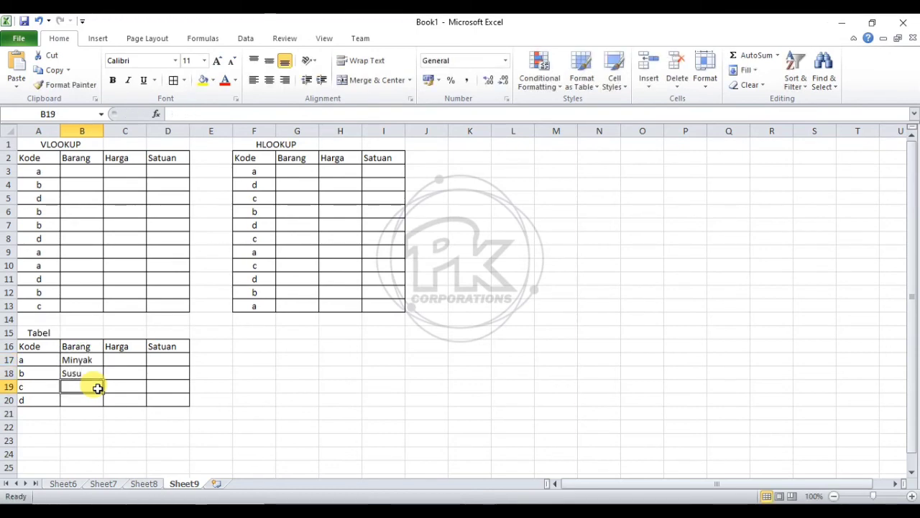
type("Kecap")
key("Return")
type("Minyak")
key("Right")
key("Left")
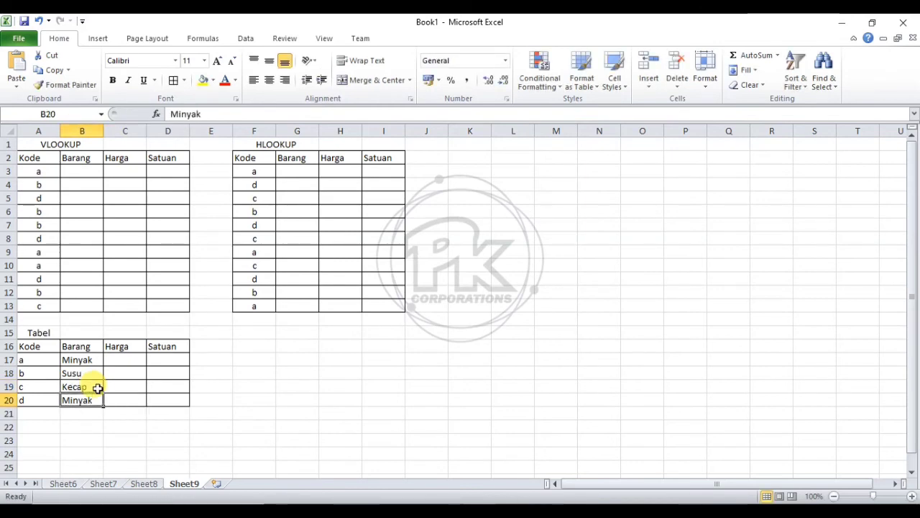
type("<")
type("ie")
Enter the prices 4.500, 4.500, 5.000 and 42.000 in the Harga cells C17 to C20.
key("Tab")
key("Up")
key("Up")
key("Up")
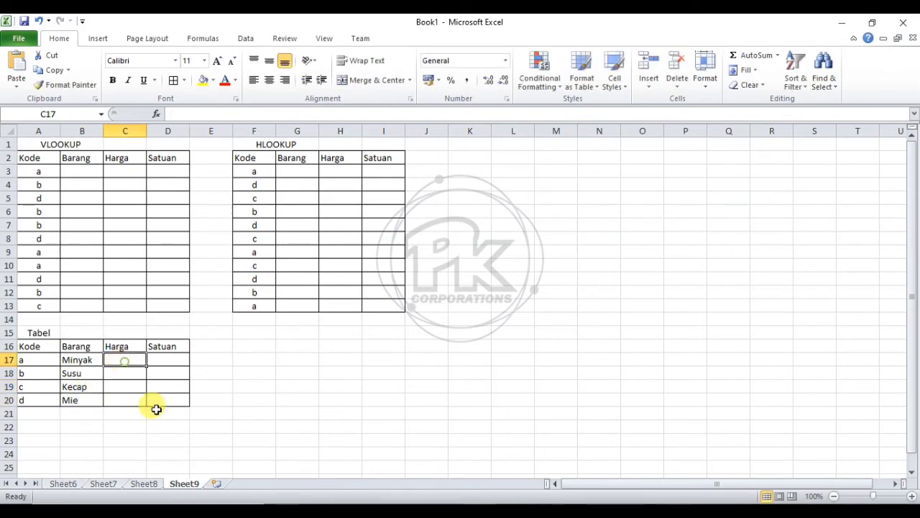
type("4")
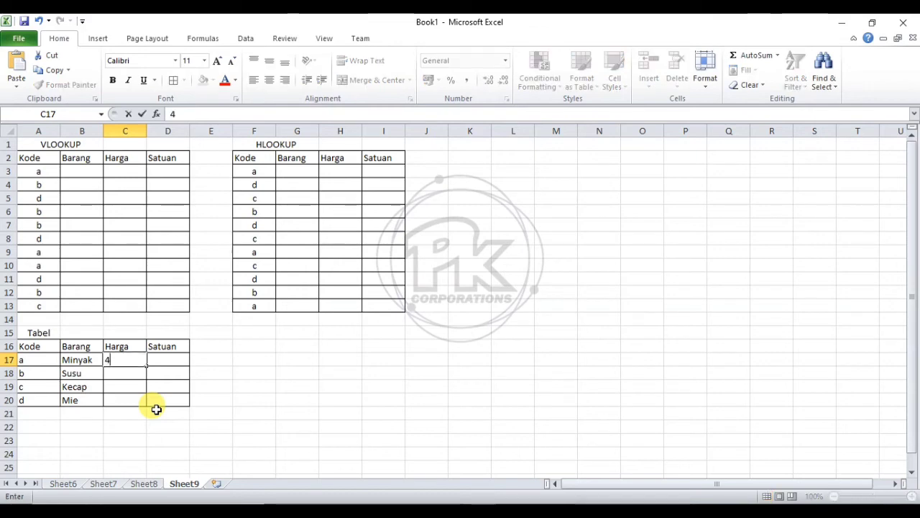
type(".500")
key("Return")
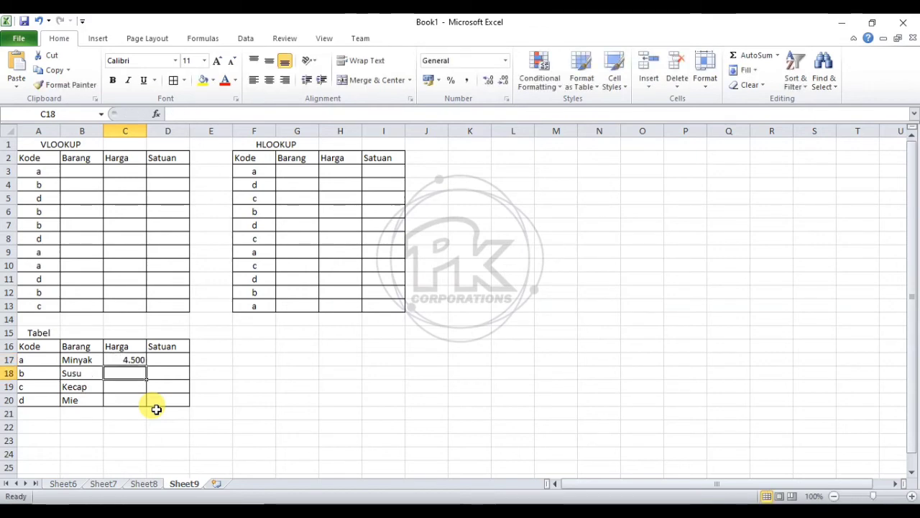
type("4.500")
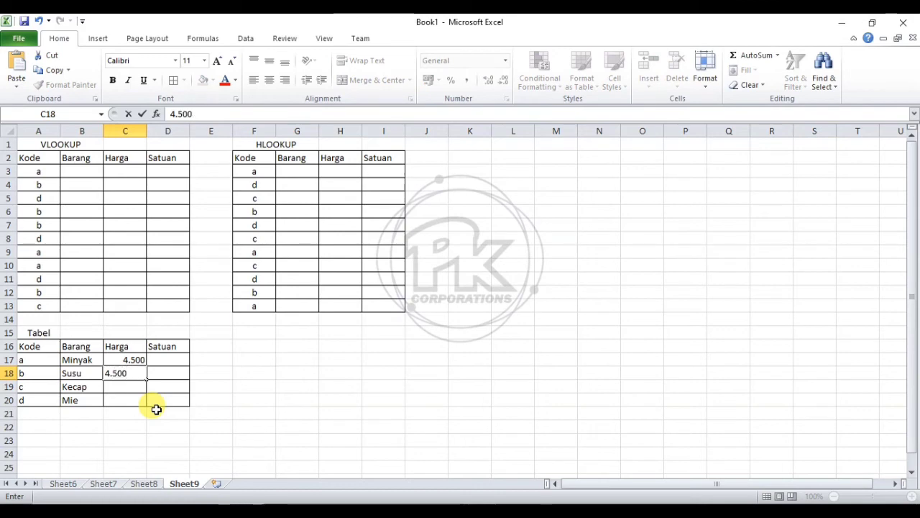
key("Return")
type("5.000")
key("Return")
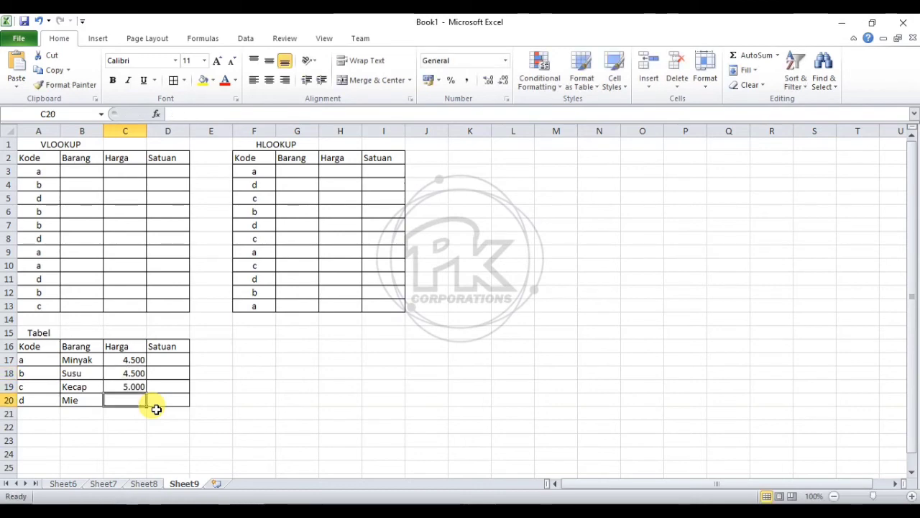
type("2")
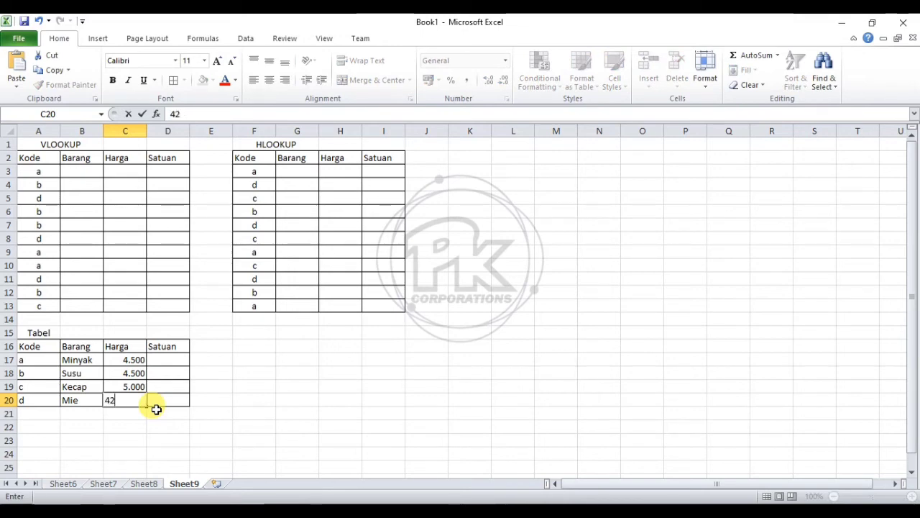
key("Right")
Enter the units "Liter", "Kotak", "Botol" and "Dus" in the Satuan cells D17 to D20.
type("Dus")
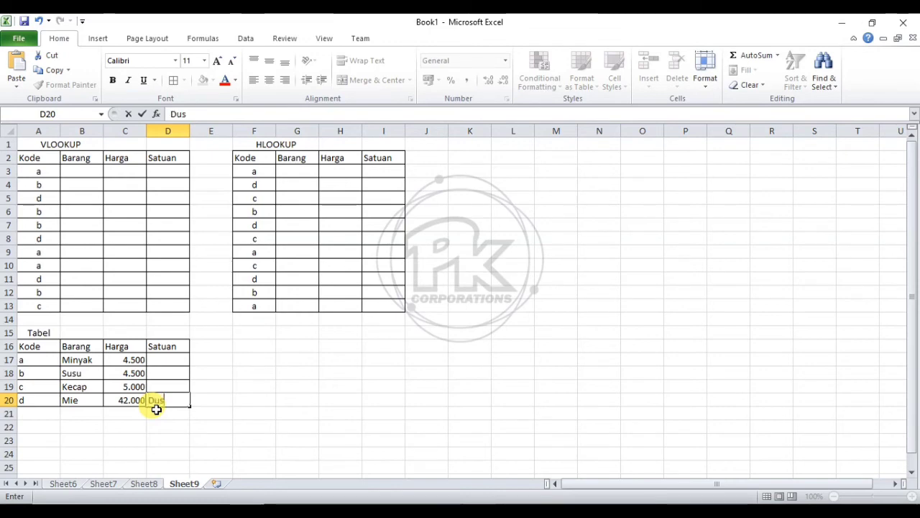
key("Up")
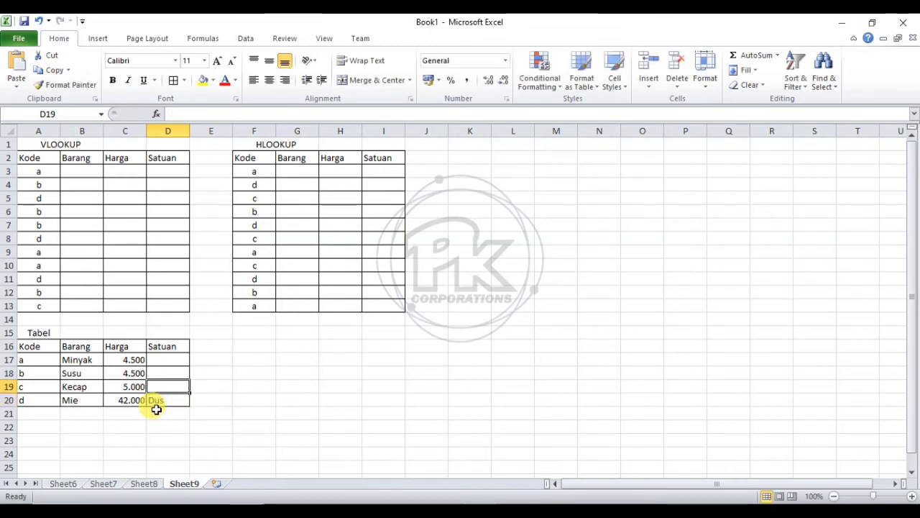
type("Kotak")
key("Return")
key("Up")
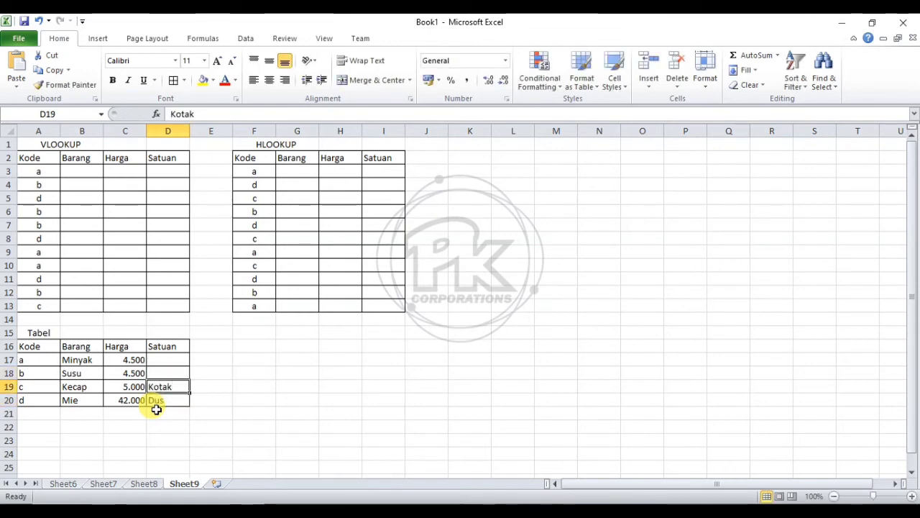
key("BackSpace")
type("Botol")
key("Up")
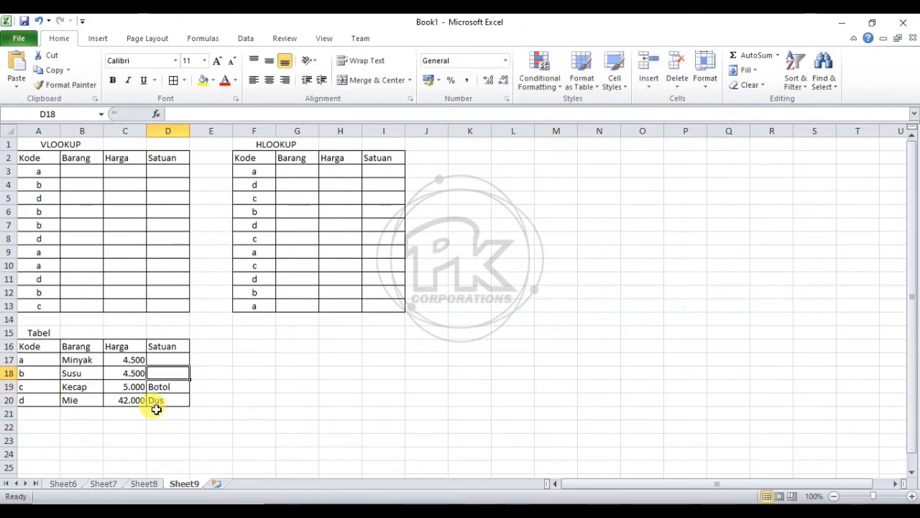
type("Ko")
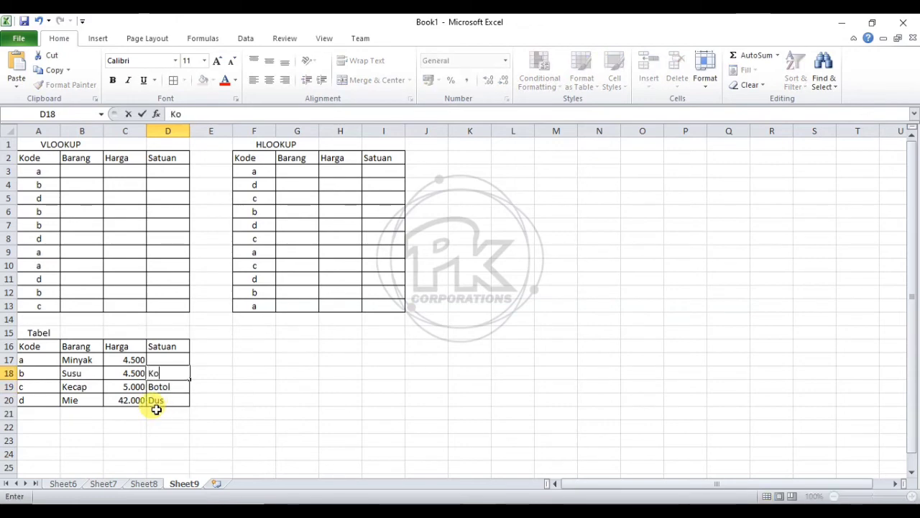
type("tak")
key("Up")
type("Liter")
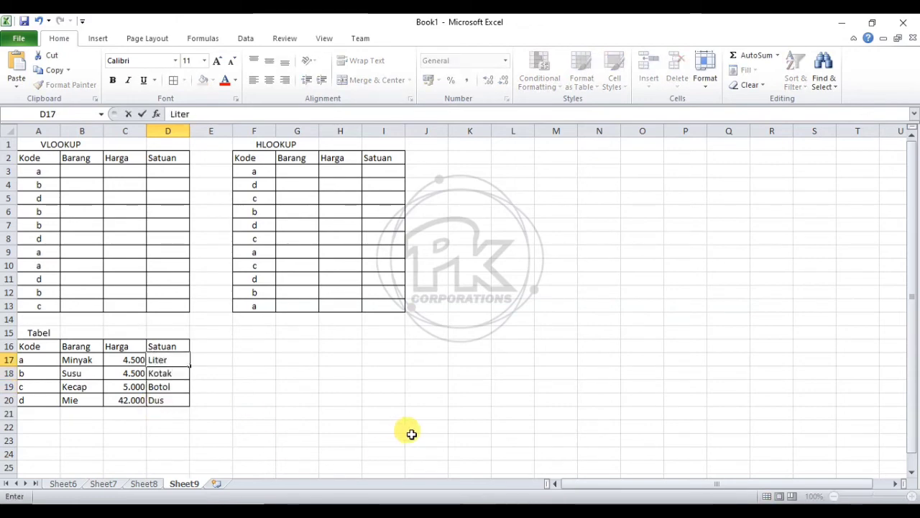
Enter the title "Tabel" in cell F15 below the HLOOKUP table.
left_click(314, 372)
left_click_drag(246, 347, 389, 390)
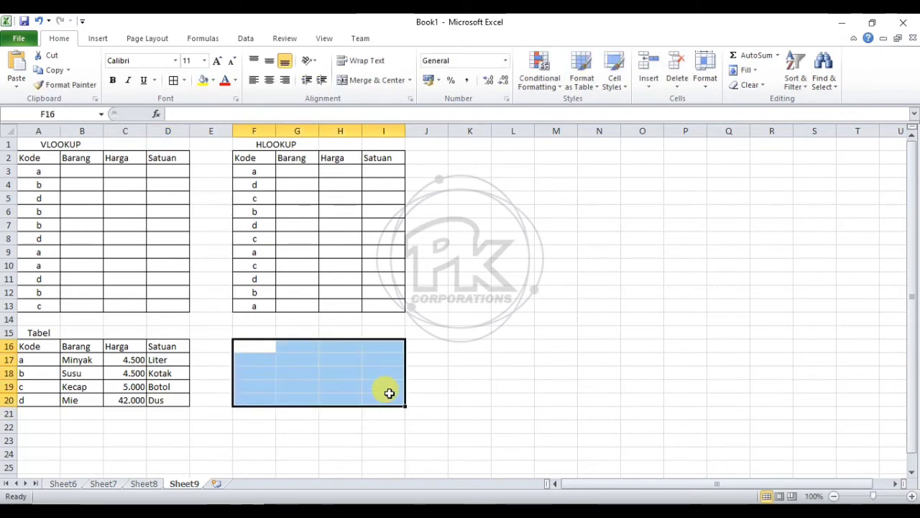
left_click(241, 346)
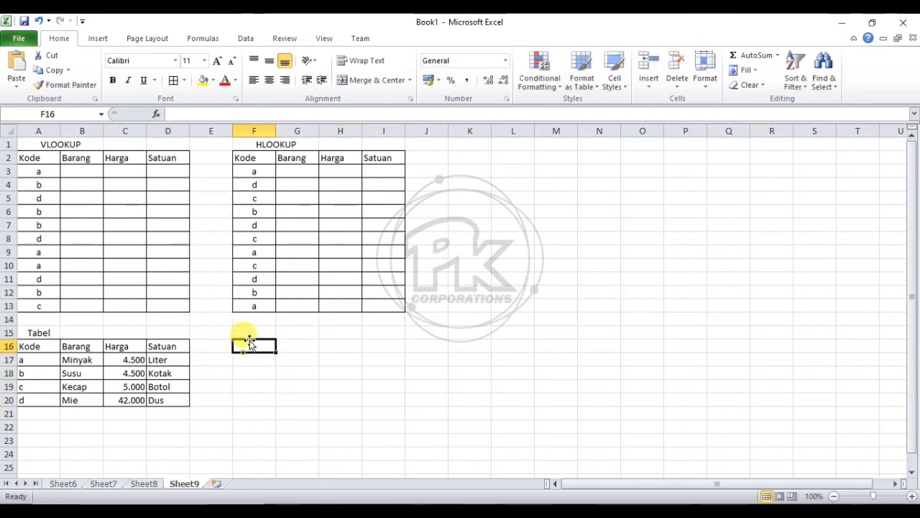
left_click(251, 329)
type("Tabel")
key("Return")
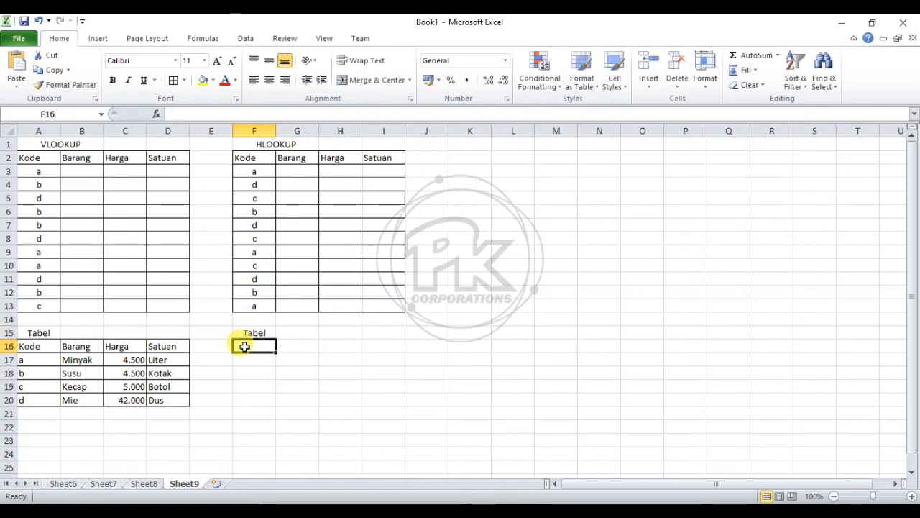
Enter the row labels "Kode", "Barang", "Harga" and "Satuan" down cells F16 to F19.
type("Kode")
key("Return")
type("N")
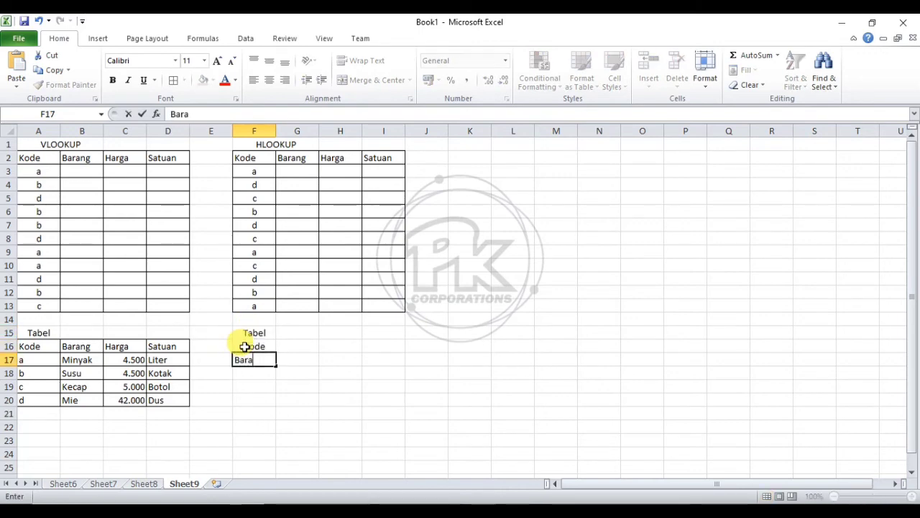
type("arang")
key("Return")
type("Harga")
key("Return")
type("Satuam")
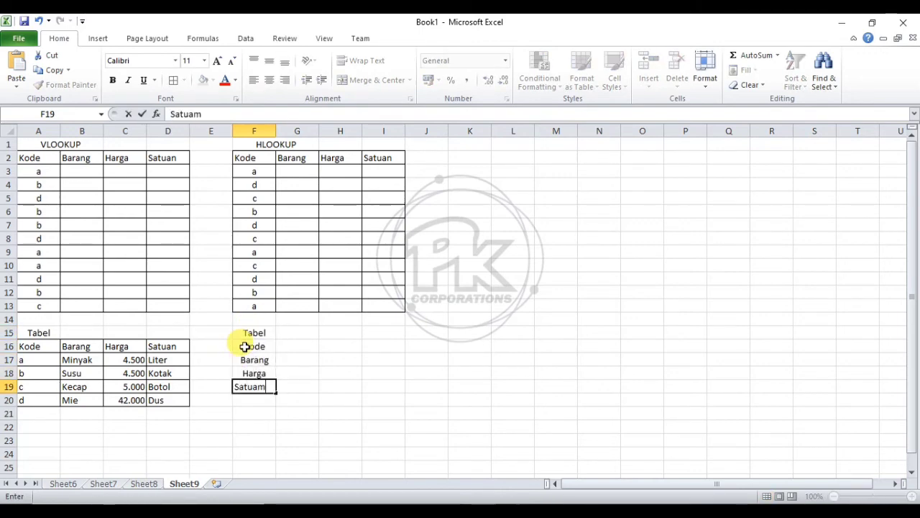
key("BackSpace")
type("n")
left_click(298, 399)
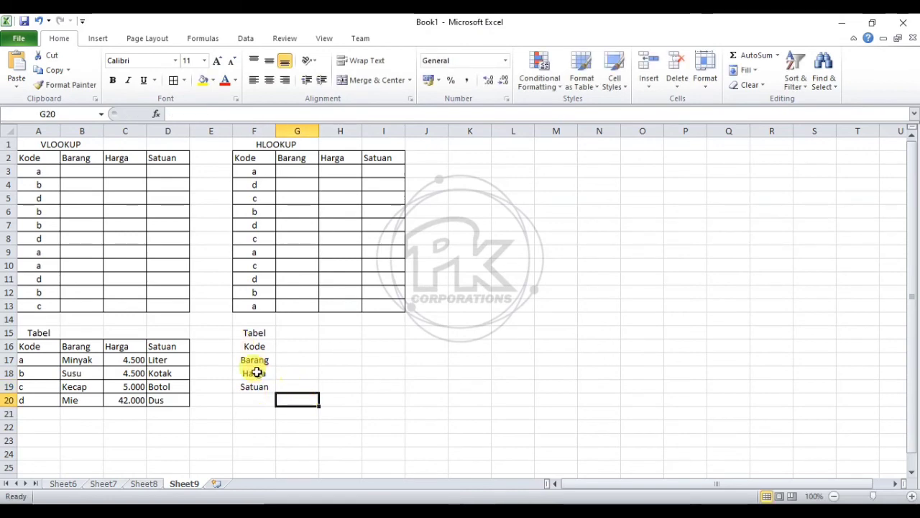
Enter the codes a, b, c and d across the Kode row in cells G16 to J16.
left_click(44, 360)
left_click(359, 382)
left_click(294, 345)
type("a")
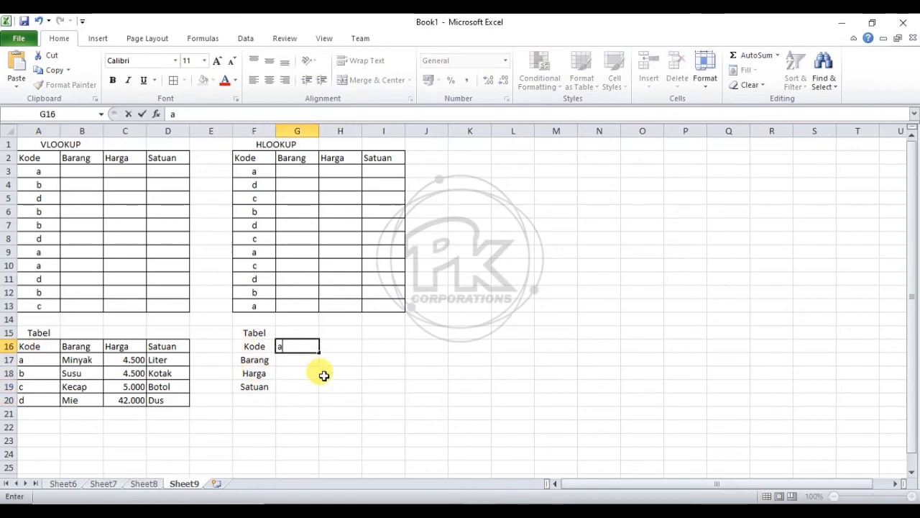
key("Tab")
type("b")
key("Tab")
type("c")
key("Tab")
type("d")
key("Return")
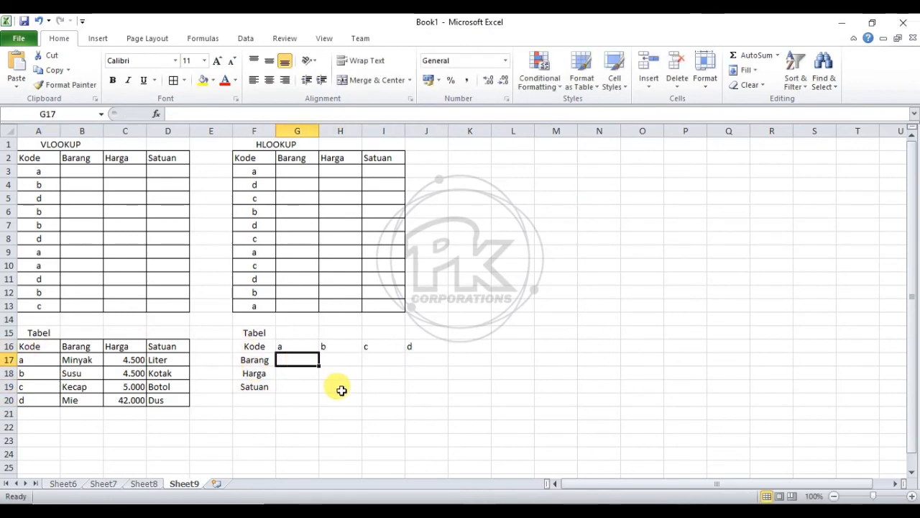
Enter the items "Minyak", "Susu", "Kecap" and "Mie" across the Barang row in cells G17 to J17.
type("Minyak")
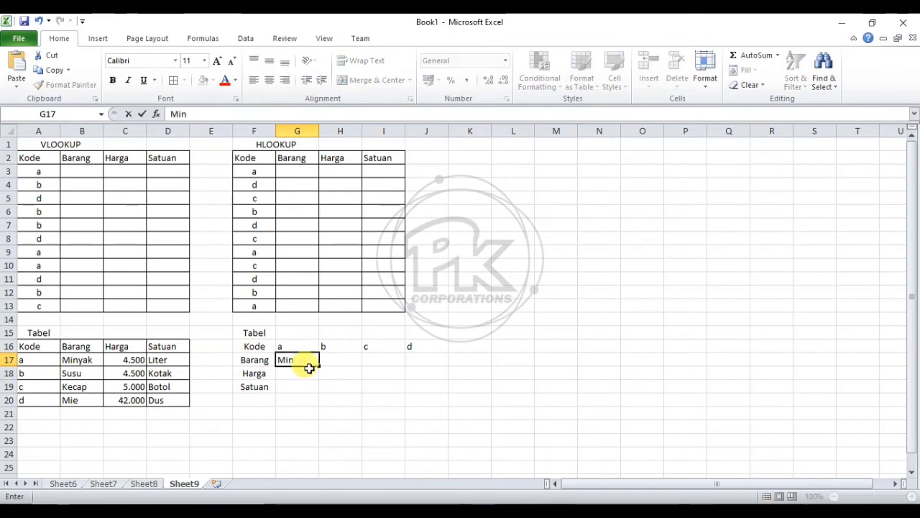
key("Tab")
type("Susu")
key("Tab")
type("Kecap")
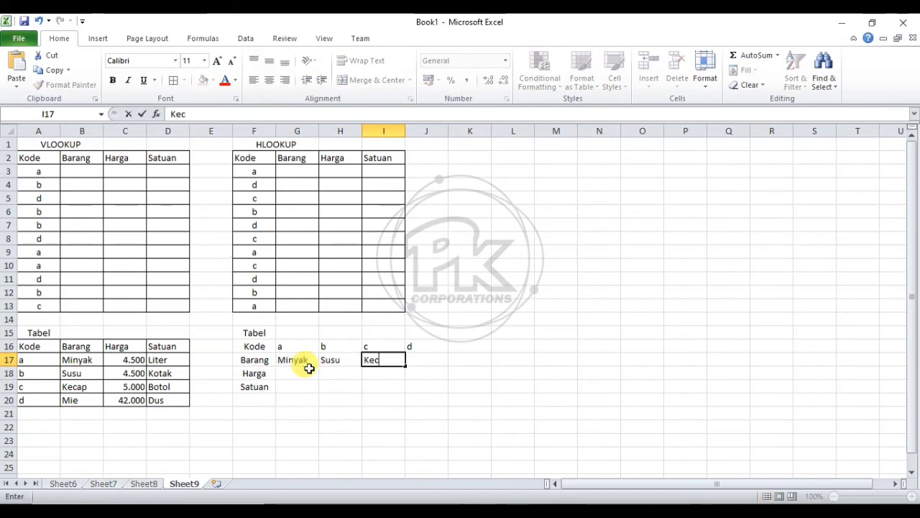
key("Tab")
type("Mie")
key("Return")
Enter the prices 4.500, 4.500, 5.000 and 42.000 across the Harga row in cells G18 to J18.
left_click(309, 368)
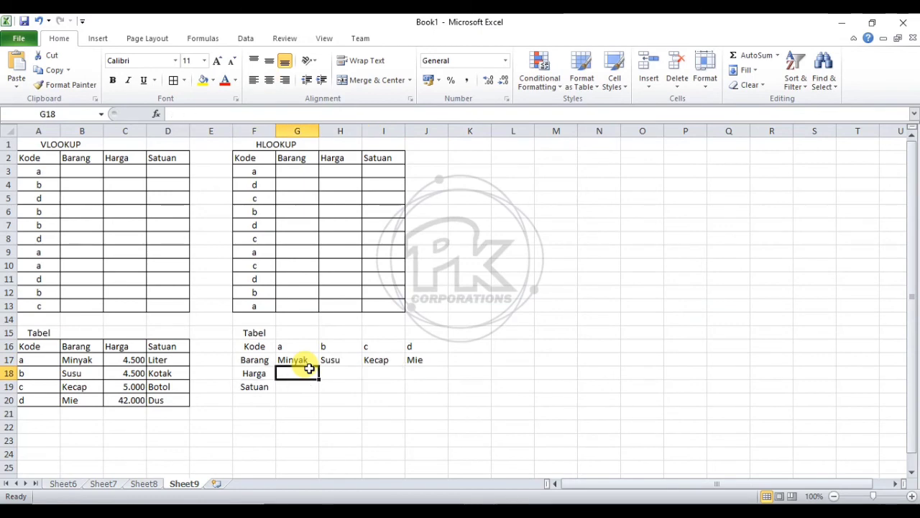
type("4.500")
key("Tab")
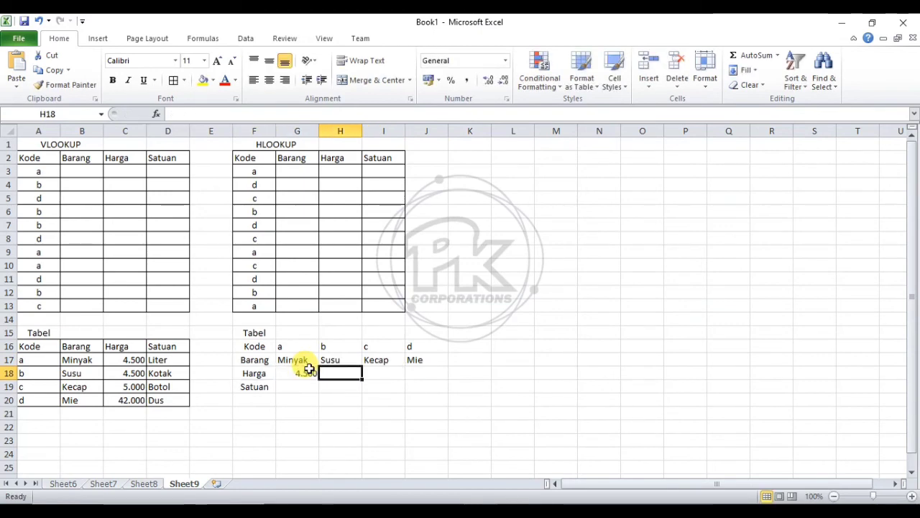
type("4.500")
key("Tab")
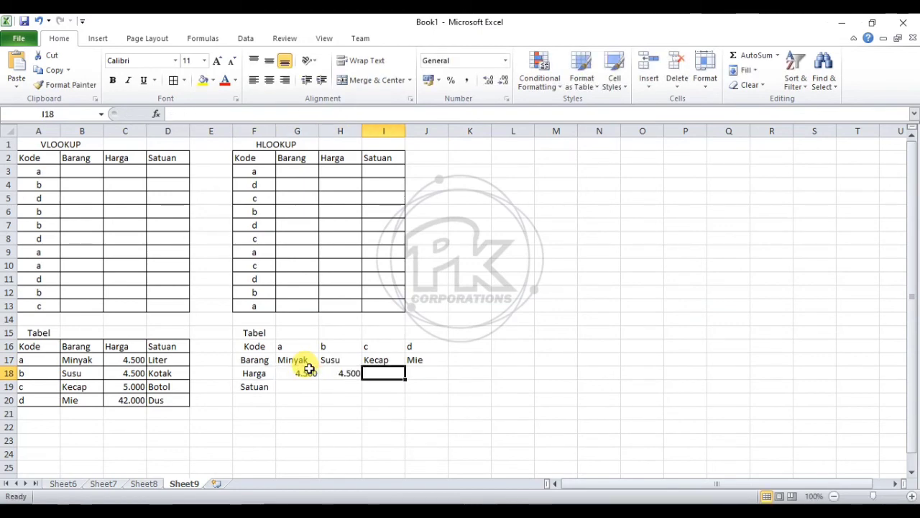
type("5.000")
key("Tab")
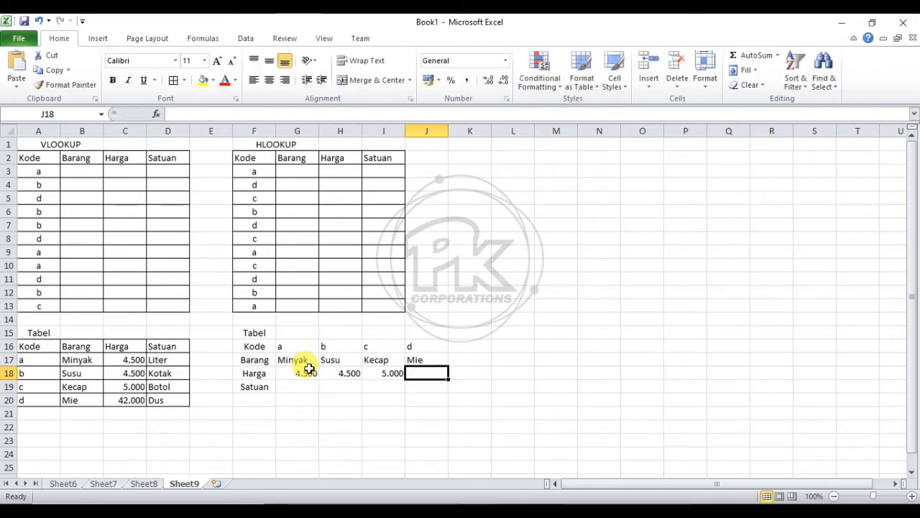
type("B")
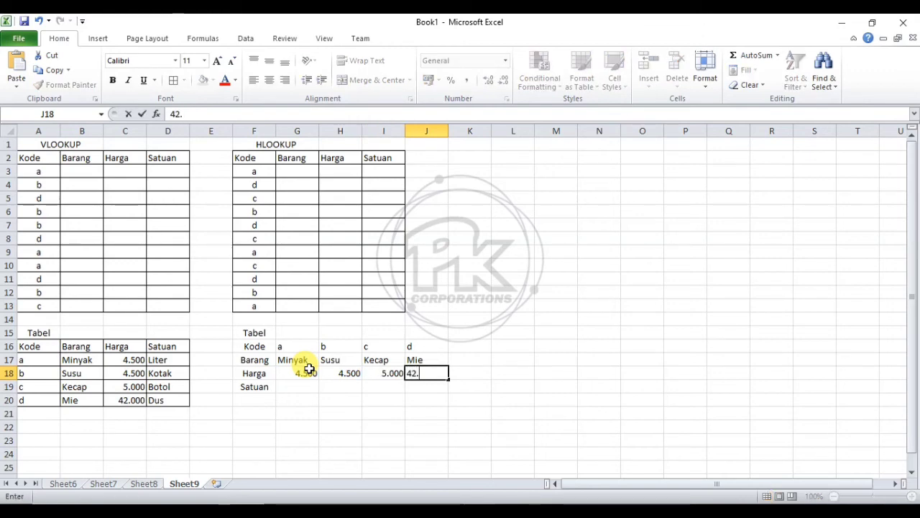
type("2.000")
Enter the units "Liter", "Kotak", "Botol" and "Dus" across the Satuan row in cells G19 to J19.
left_click(311, 388)
type("liter")
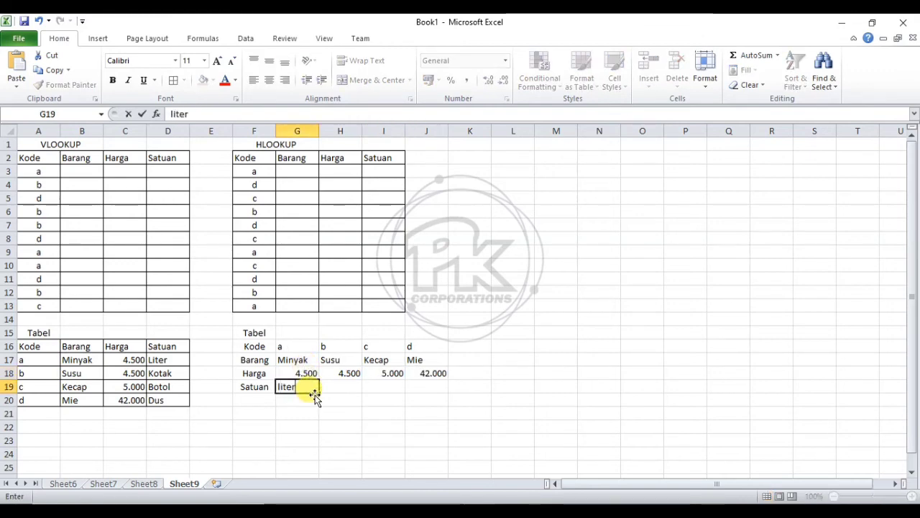
key("Tab")
left_click(314, 390)
type("Liter")
key("Tab")
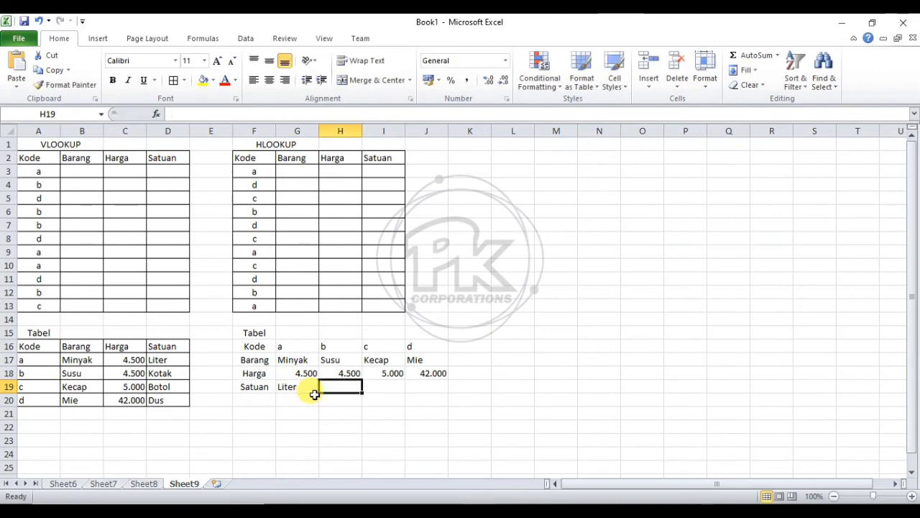
type("Kotak")
key("Tab")
type("Boto")
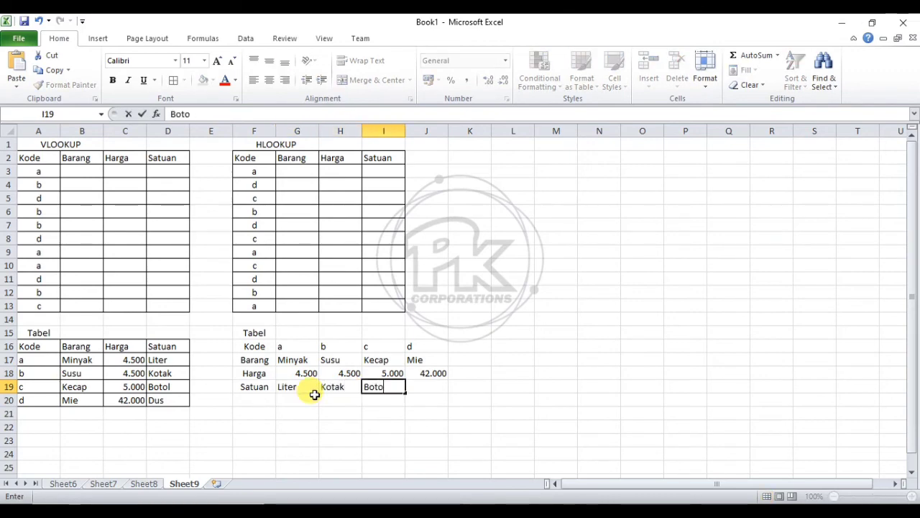
type("l")
key("Tab")
type("Dus")
Apply borders to all cells of F16:J19 and fill the row labels F16:F19 with orange.
left_click_drag(251, 347, 427, 401)
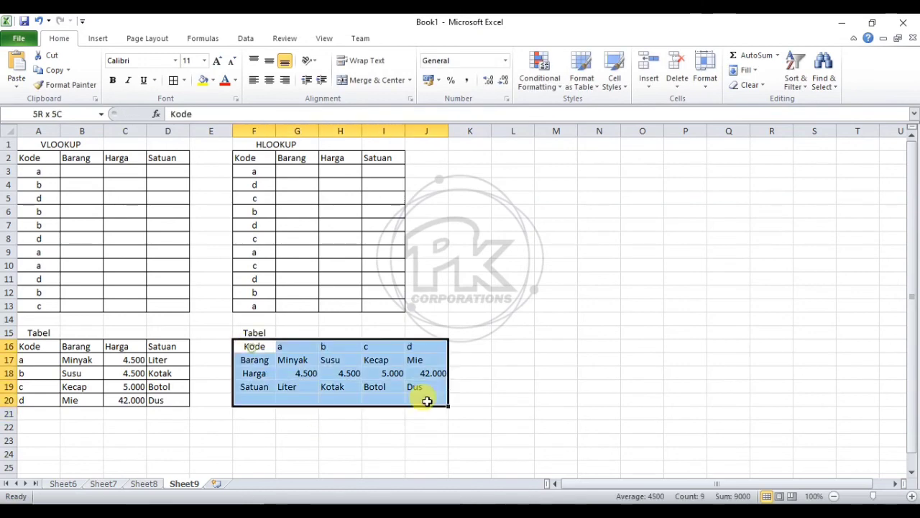
left_click(255, 414)
left_click_drag(255, 346, 255, 387)
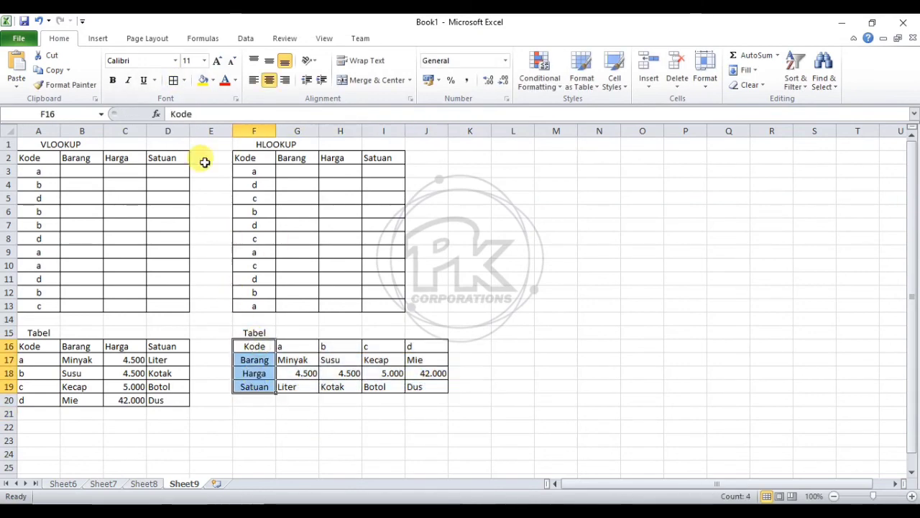
left_click(213, 79)
left_click(130, 179)
left_click(211, 345)
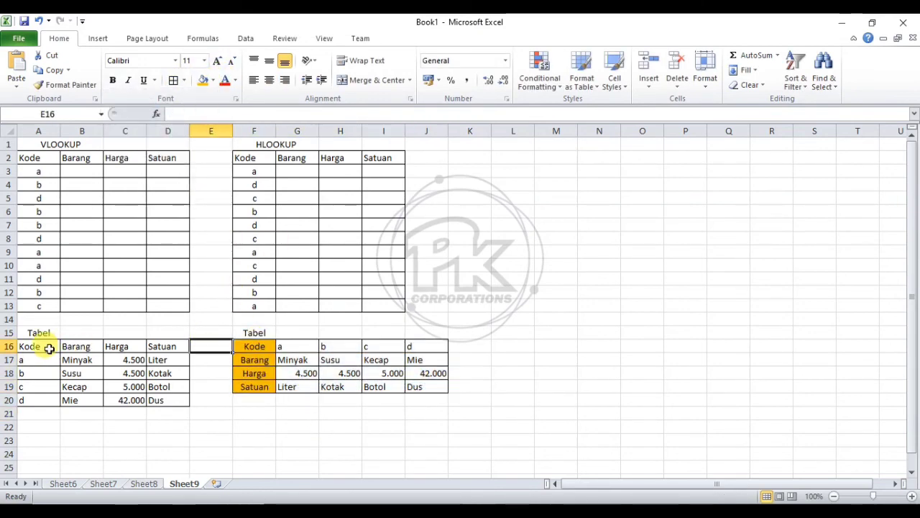
Fill the header rows A16:D16, A2:D2 and F2:I2 with the same orange.
left_click_drag(49, 349, 175, 344)
left_click(202, 79)
left_click(268, 224)
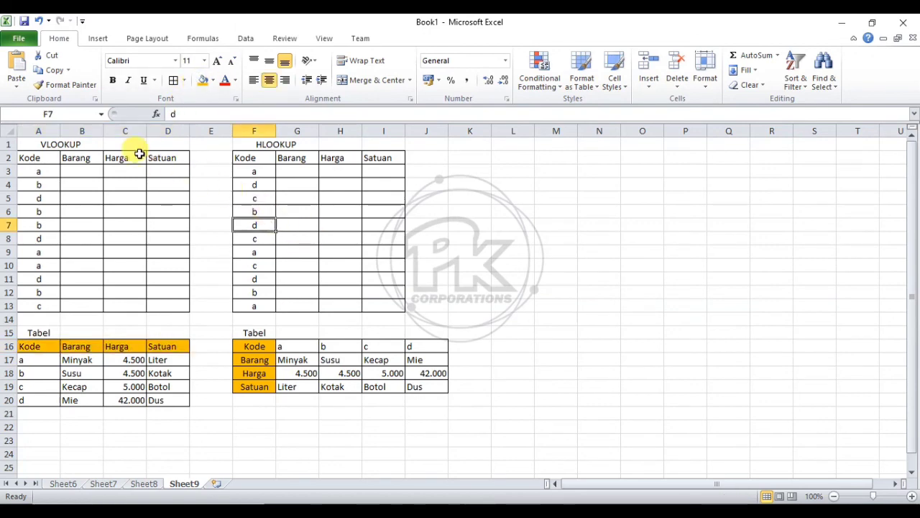
left_click_drag(29, 157, 167, 157)
left_click(203, 80)
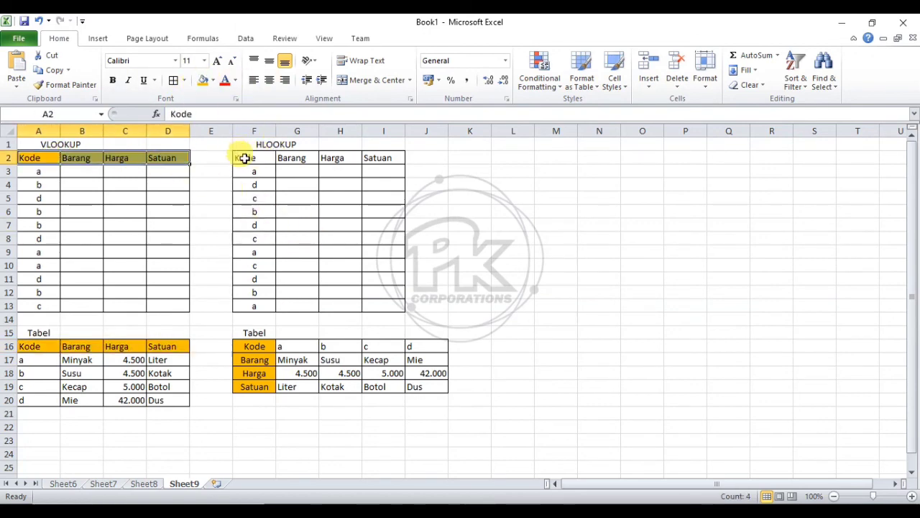
left_click_drag(245, 157, 365, 156)
left_click(202, 80)
Make the VLOOKUP and HLOOKUP titles in row 1 bold.
left_click(82, 141)
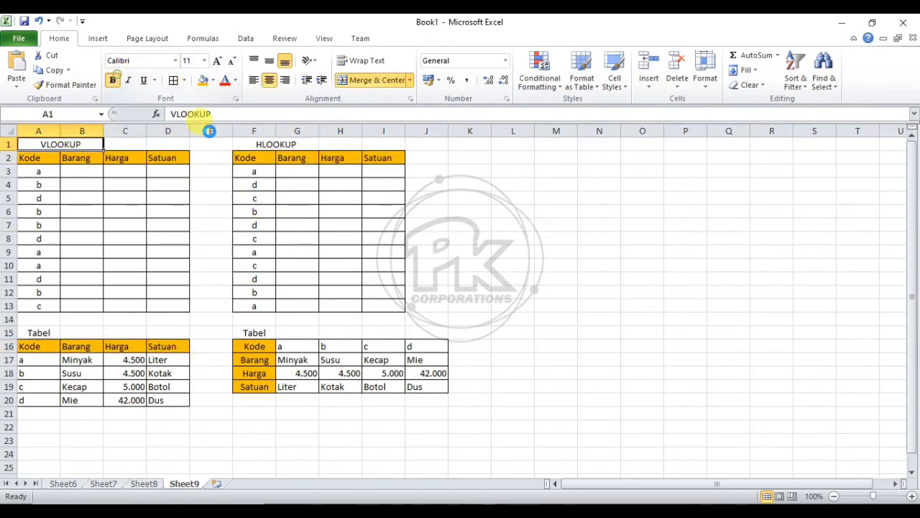
left_click(280, 141)
left_click(112, 79)
left_click(211, 279)
Fill the data cells A17:D20 of the vertical reference table with light blue.
left_click_drag(36, 359, 173, 400)
left_click(213, 80)
left_click(180, 180)
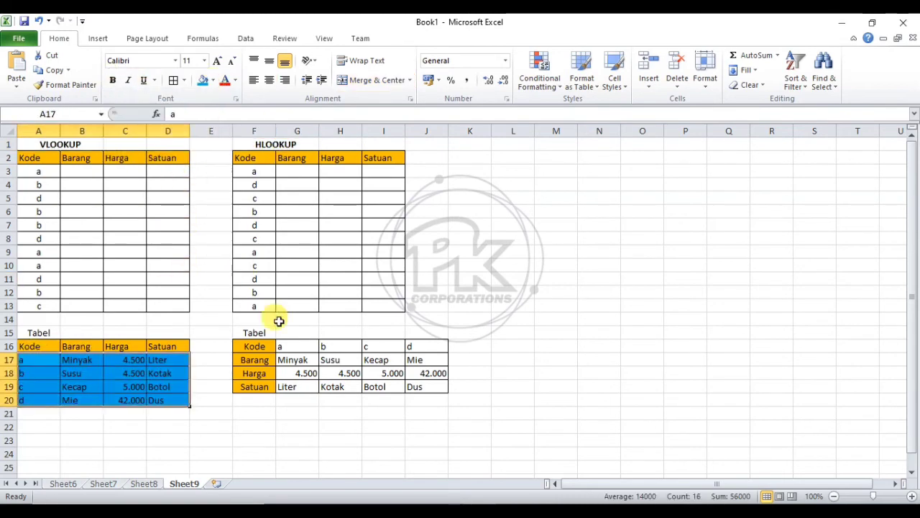
left_click(213, 80)
left_click(146, 123)
left_click(383, 332)
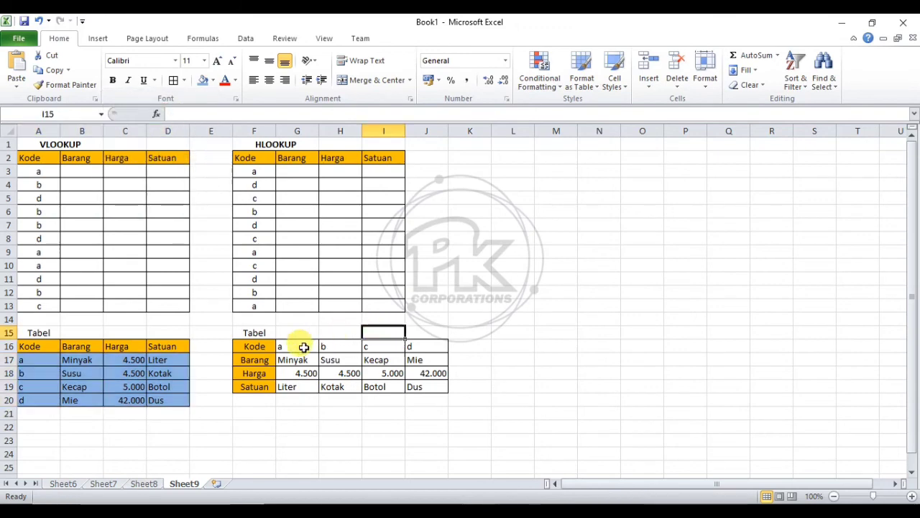
Fill the data cells G16:J19 of the horizontal reference table with light green.
left_click_drag(303, 347, 431, 386)
left_click(212, 80)
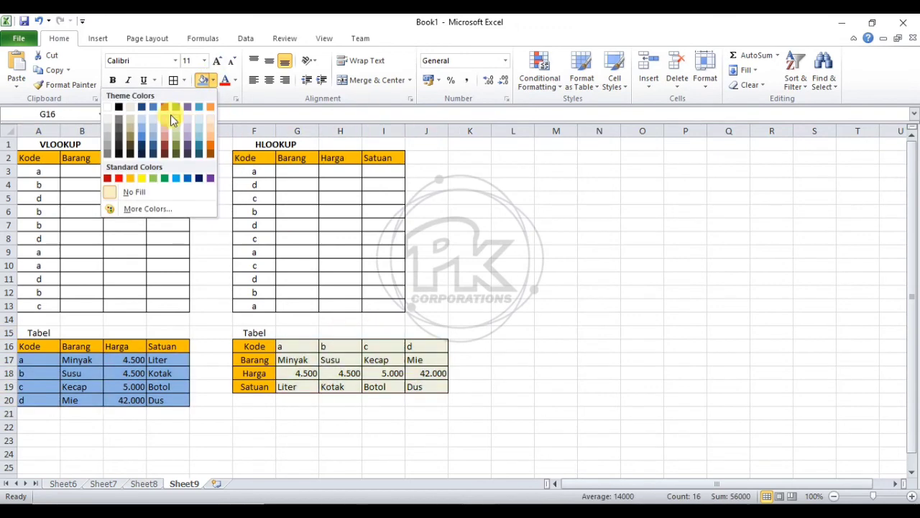
left_click(176, 132)
left_click(513, 266)
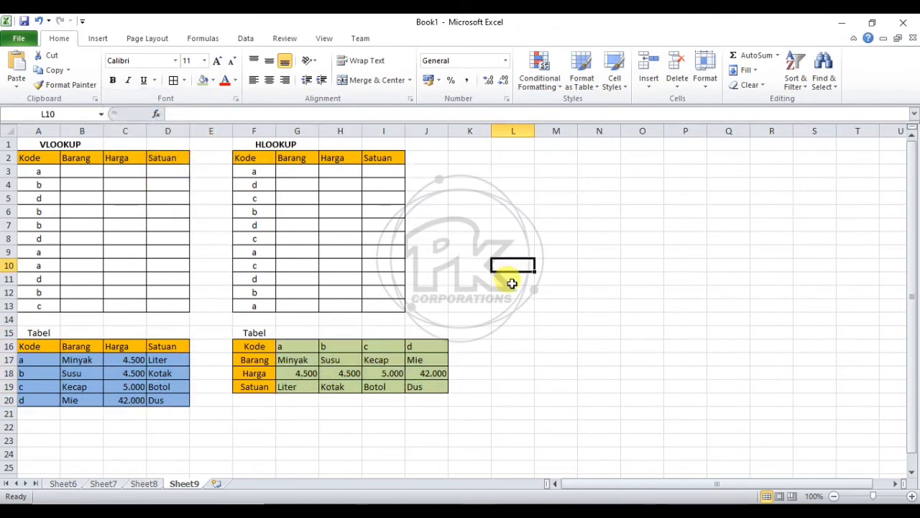
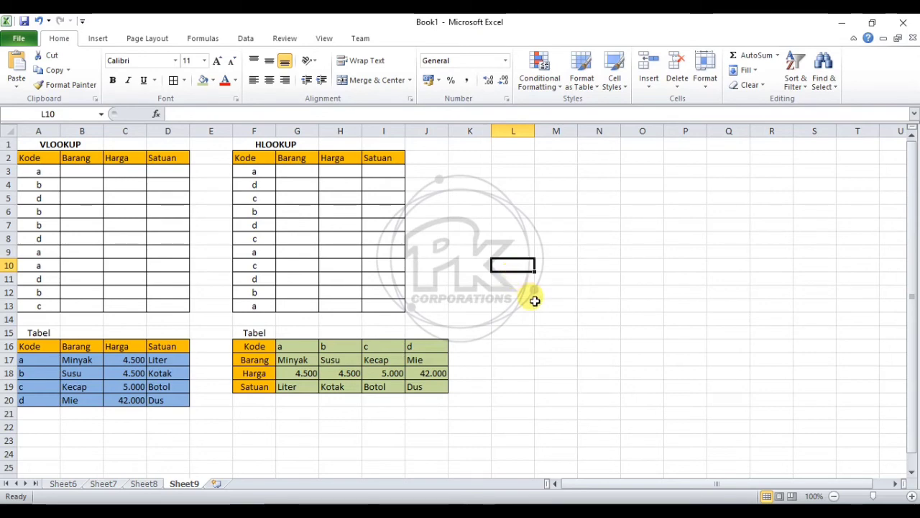
Widen column B and column F of the lookup tables.
left_click(537, 302)
left_click_drag(100, 131, 146, 130)
left_click_drag(318, 130, 354, 131)
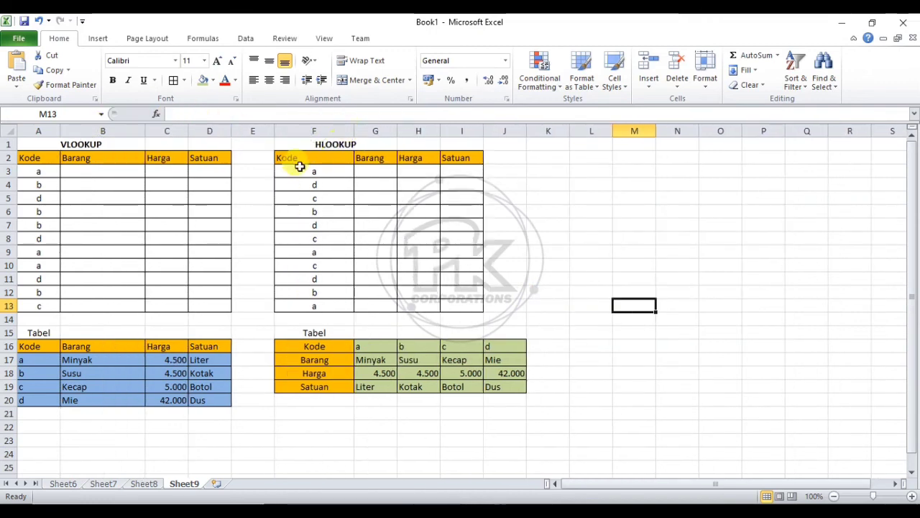
Start a VLOOKUP formula in B3 with A3 as the lookup value and A17:D20 as the table range.
left_click(108, 171)
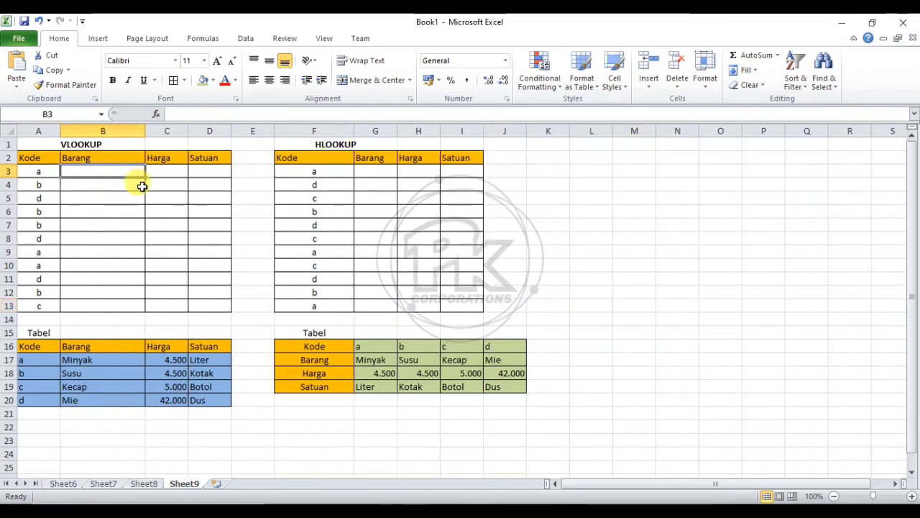
type("=")
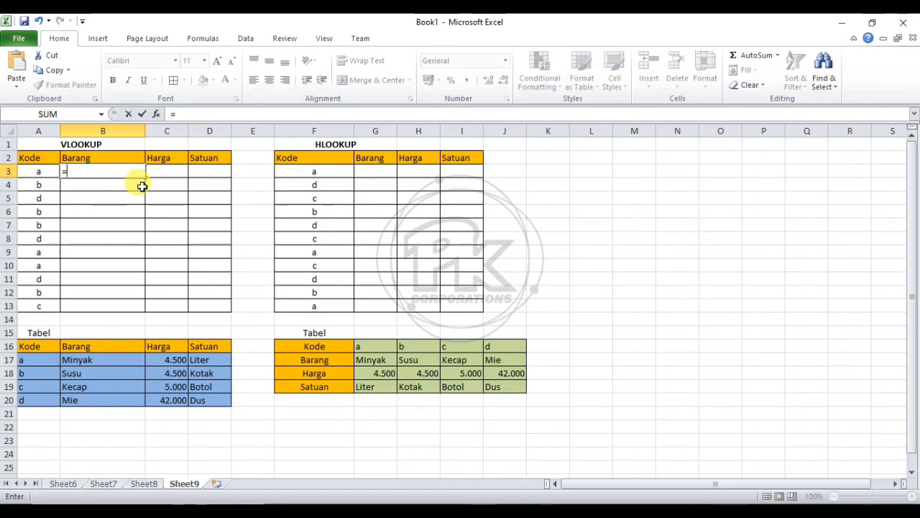
type("VLOOK")
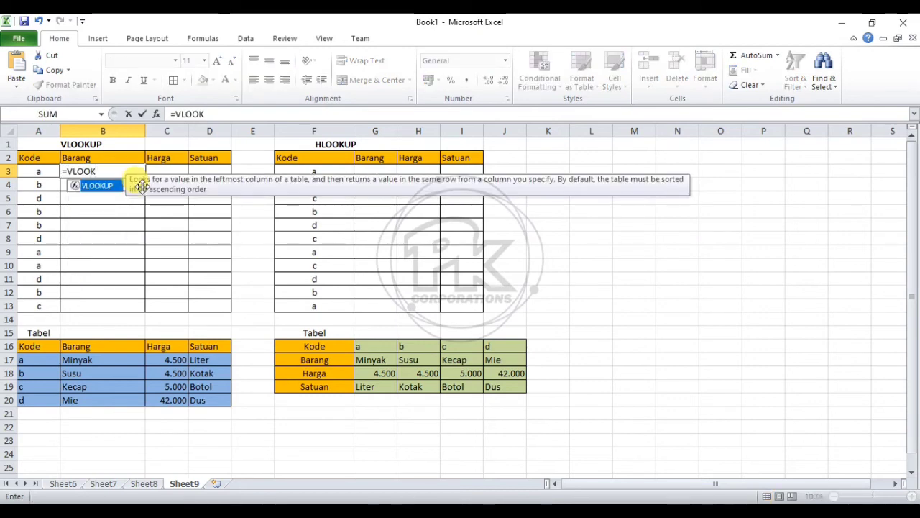
type("UP(")
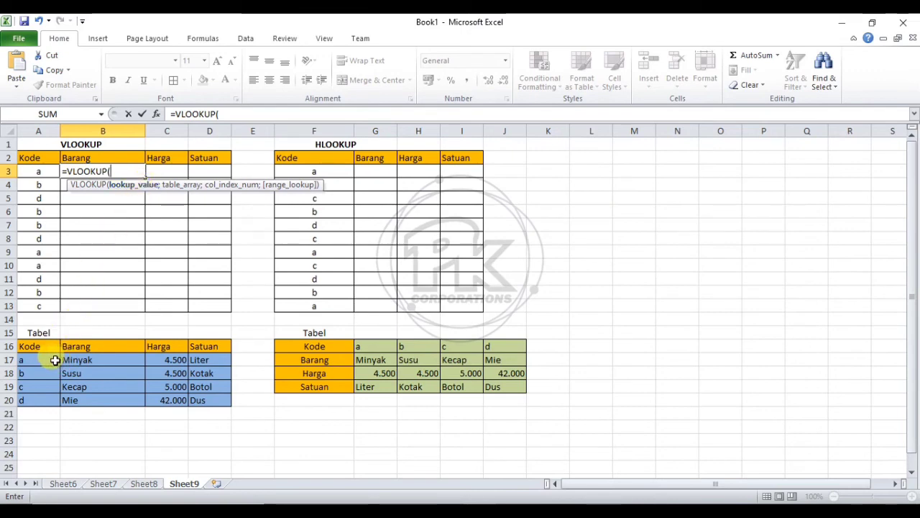
left_click_drag(32, 358, 214, 397)
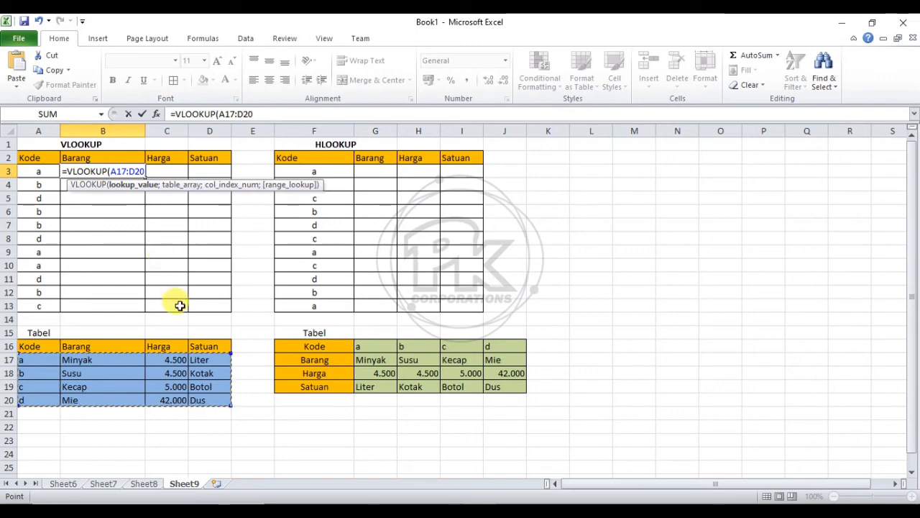
left_click(46, 171)
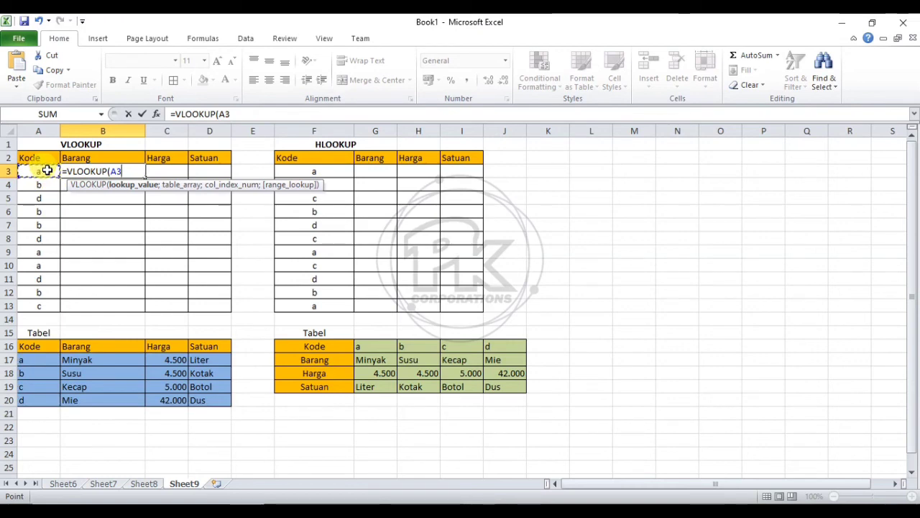
type(";")
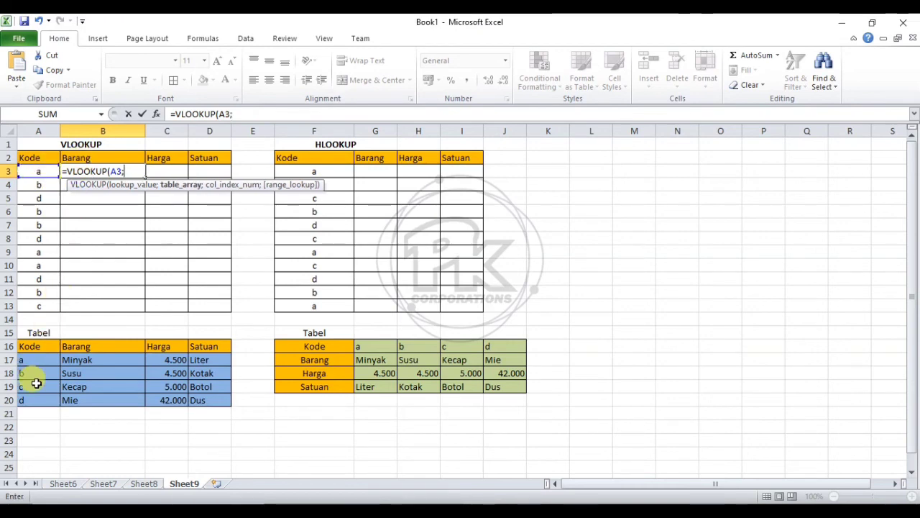
left_click_drag(32, 359, 206, 403)
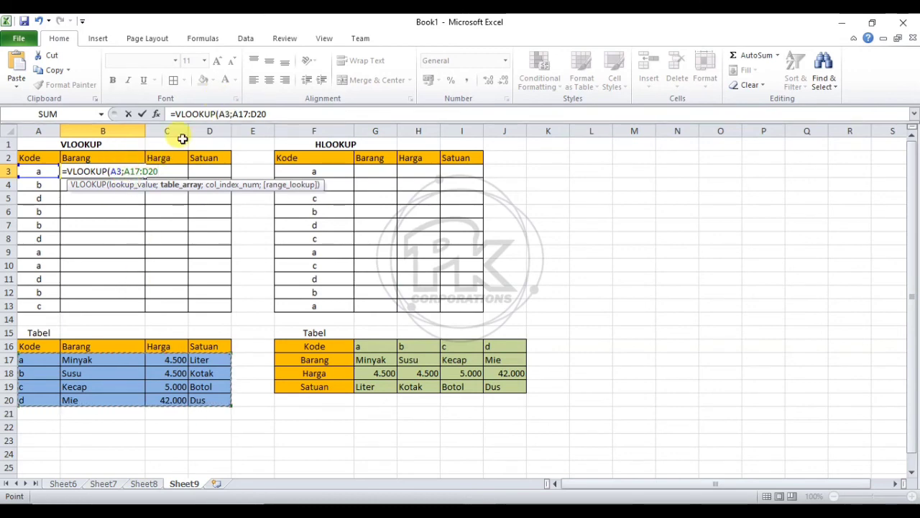
Make the table range in the B3 formula absolute as $A$17:$D$20.
left_click(226, 113)
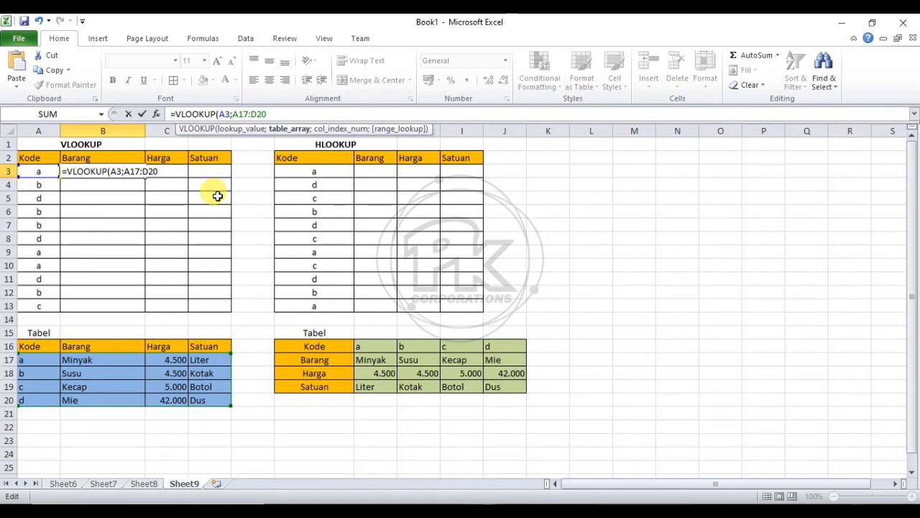
key("F4")
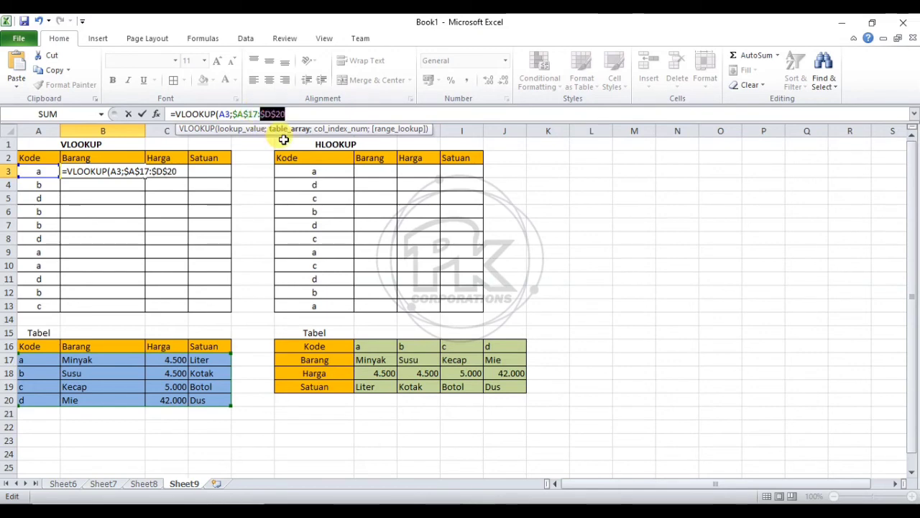
left_click(262, 113)
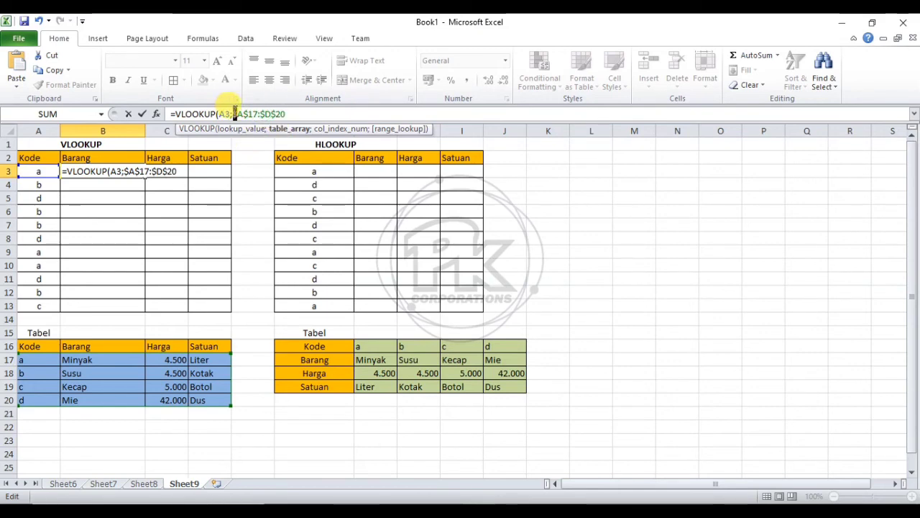
left_click(248, 114)
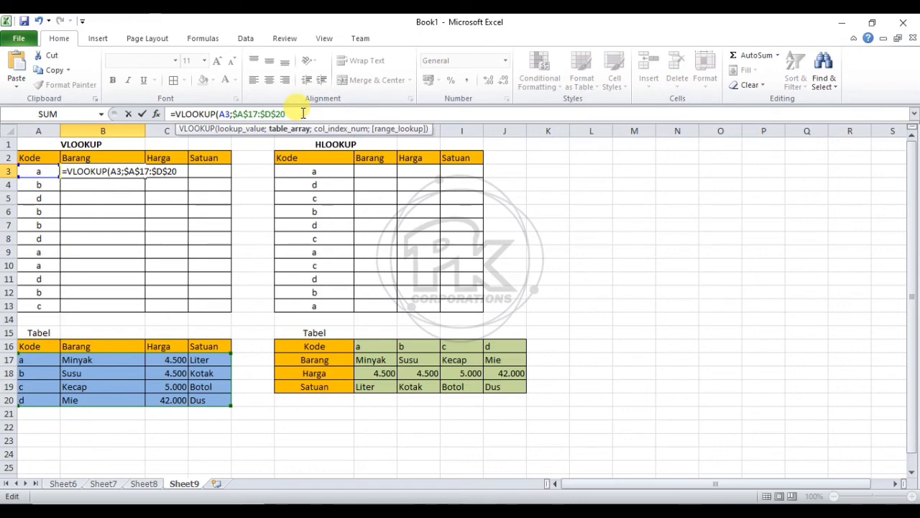
Complete the B3 VLOOKUP formula with column index 2 and FALSE for an exact match.
type(";2")
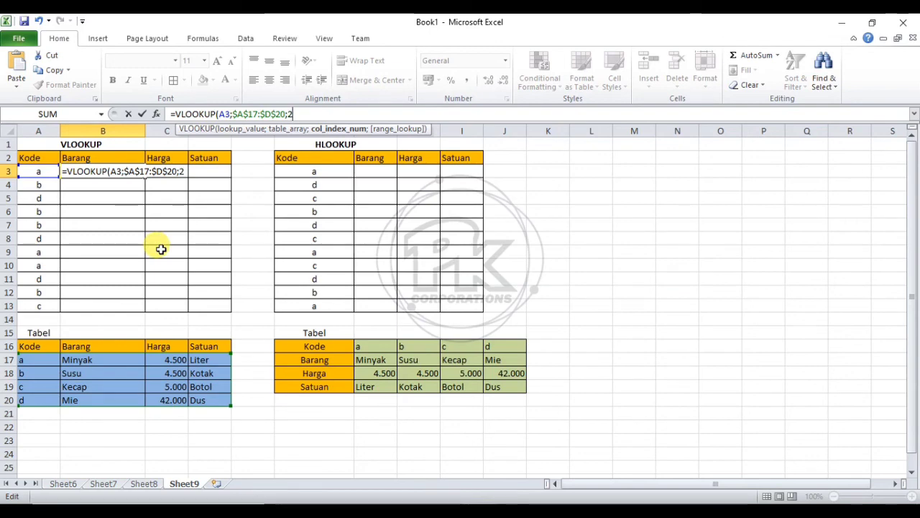
type(";")
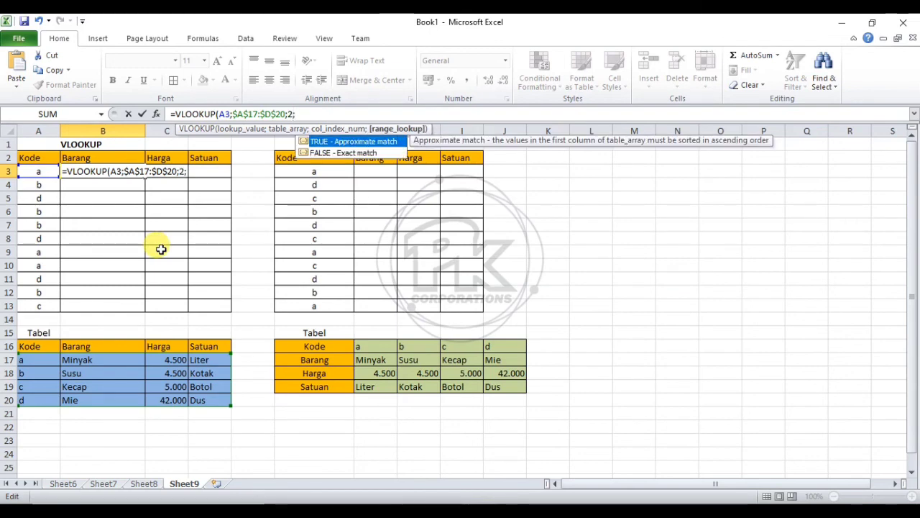
type("false")
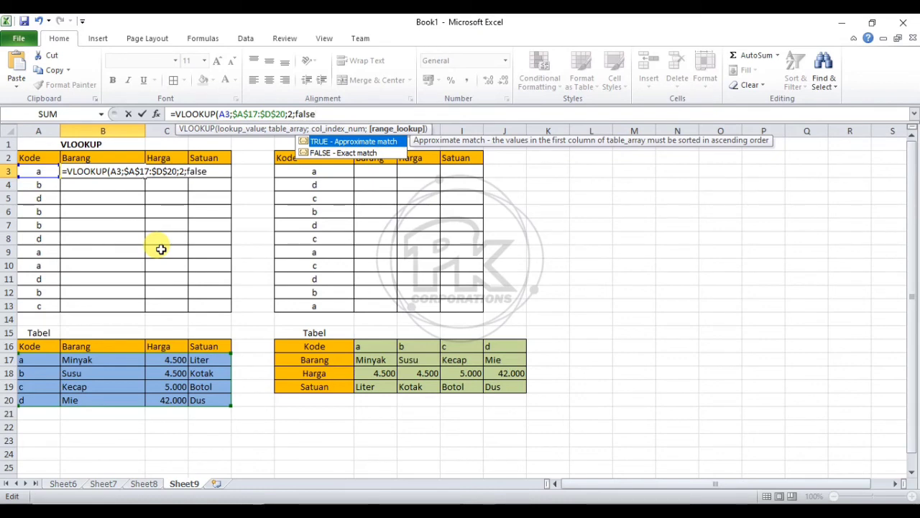
type(")")
key("Return")
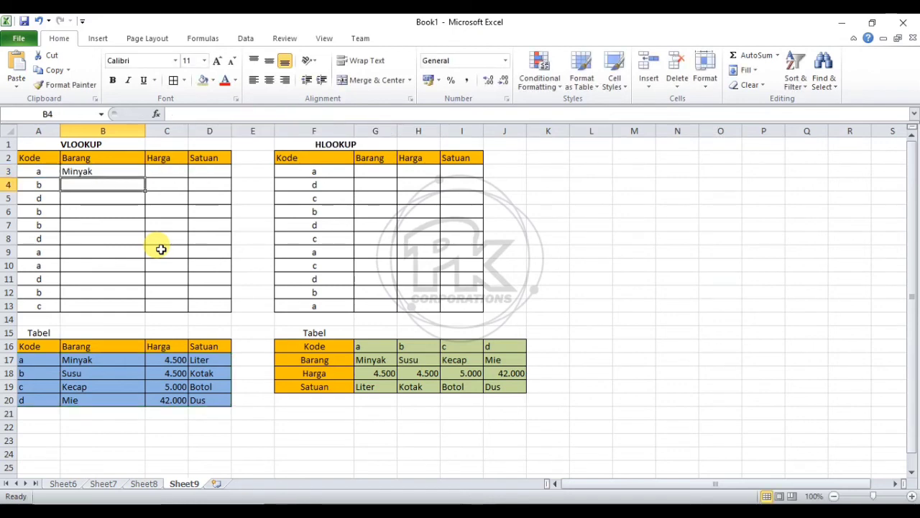
Test the B3 lookup by changing the code in A3 to b, and restore the code to a.
left_click(120, 171)
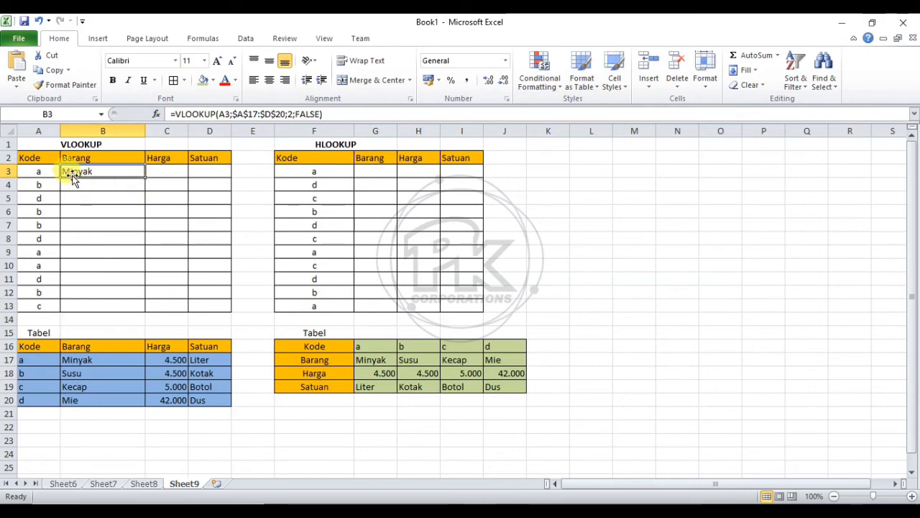
left_click(36, 173)
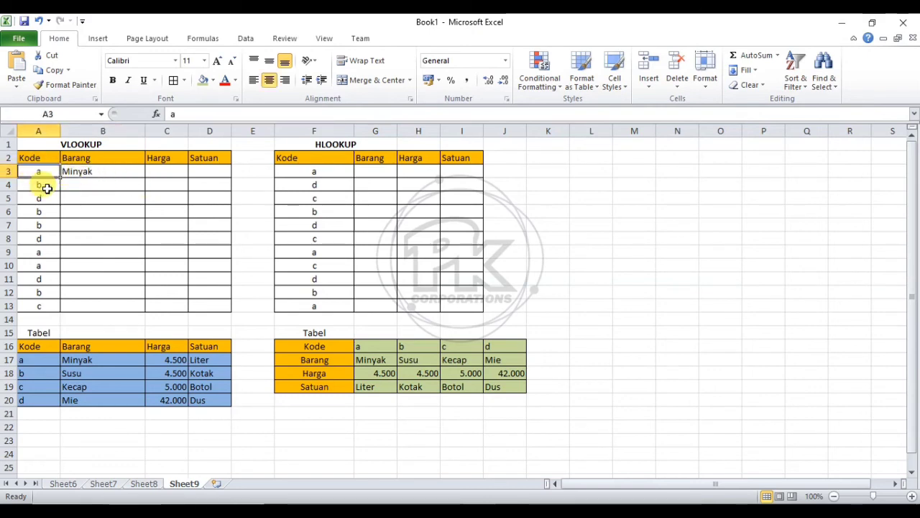
left_click(148, 238)
left_click(52, 174)
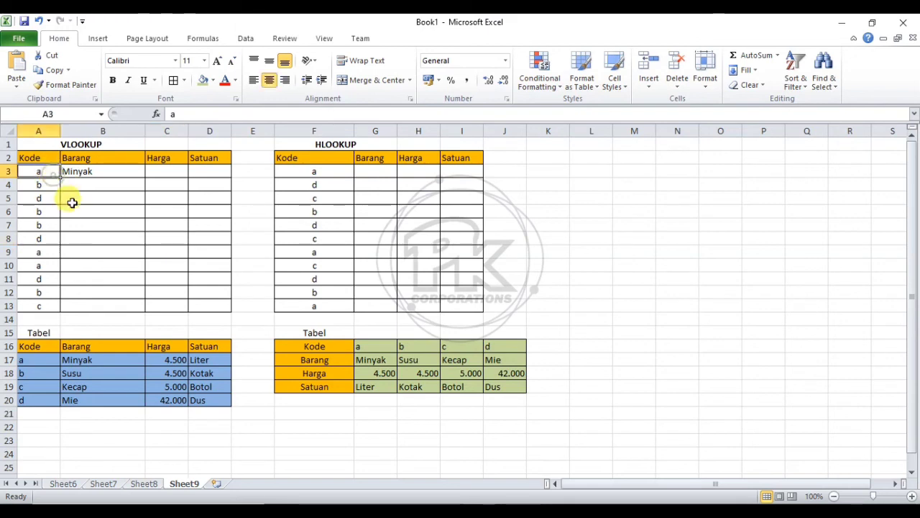
type("b")
key("Tab")
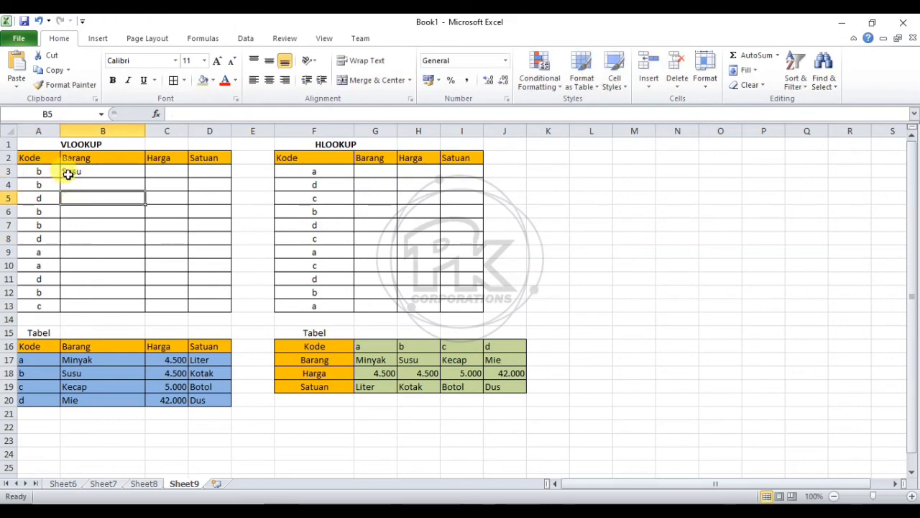
left_click(39, 170)
type("a")
key("Return")
left_click(76, 223)
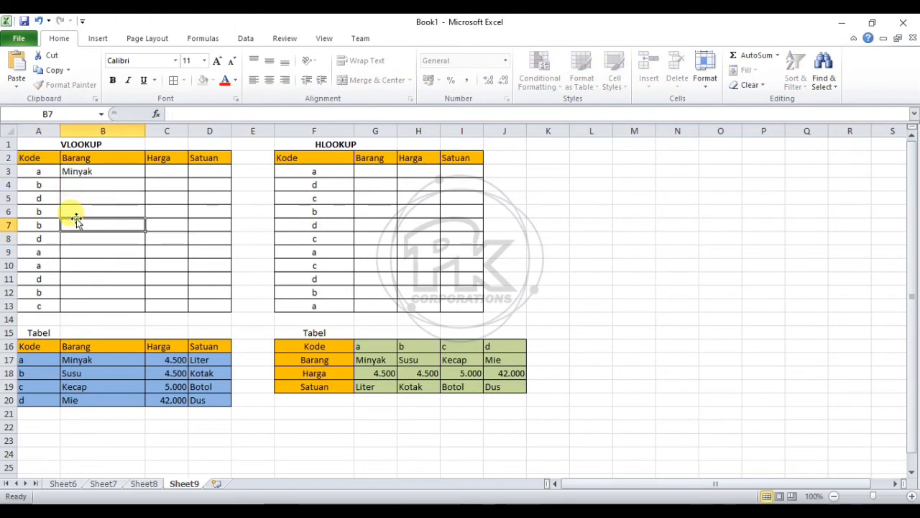
Fill the B3 VLOOKUP formula down the Barang column to B13.
left_click(90, 170)
left_click_drag(145, 177, 136, 308)
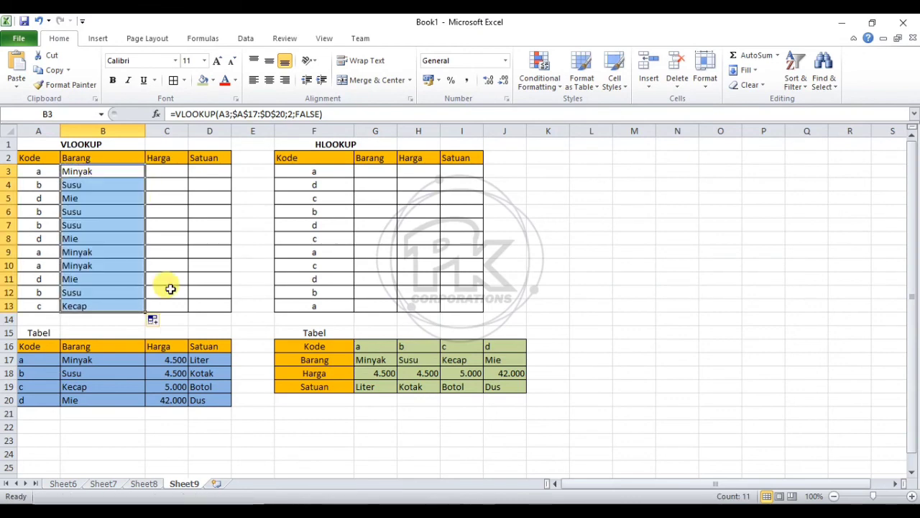
left_click(164, 279)
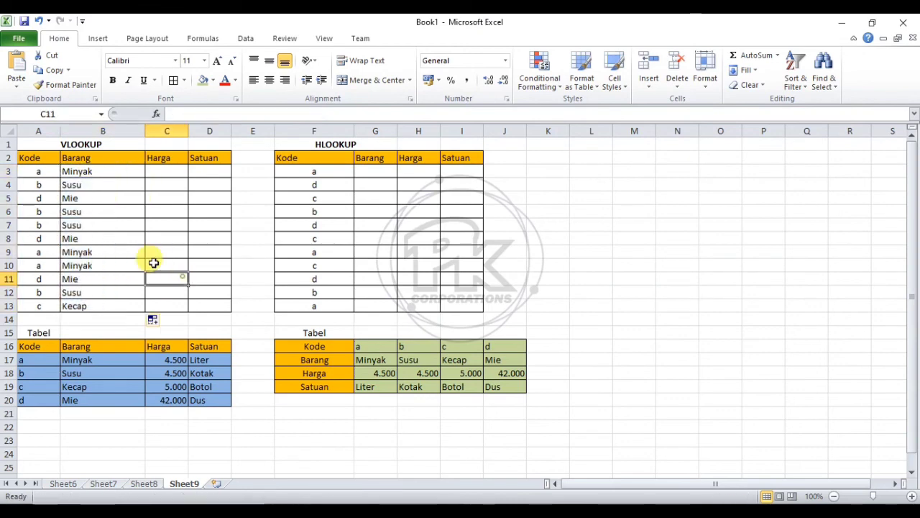
left_click(92, 170)
left_click_drag(144, 177, 123, 303)
key("ctrl+z")
left_click(173, 238)
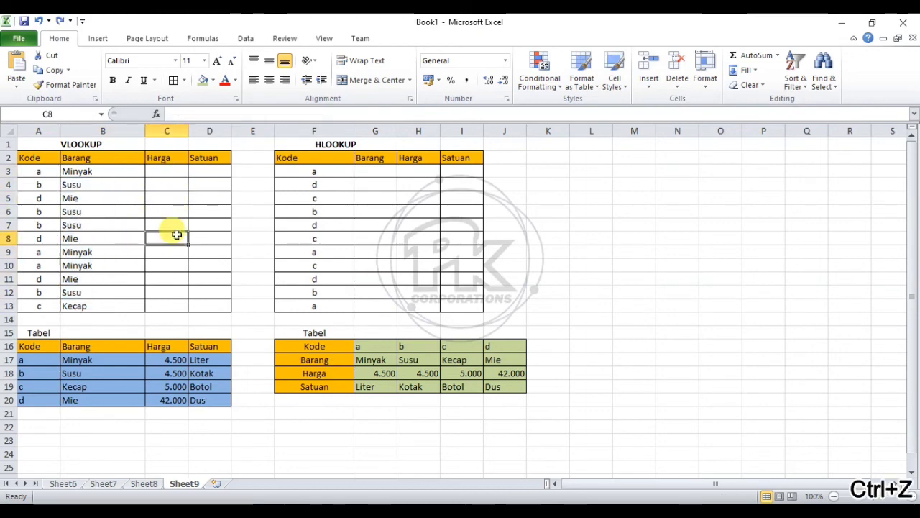
Copy the full VLOOKUP formula text from B3, leaving that cell's formula as it is.
left_click(161, 172)
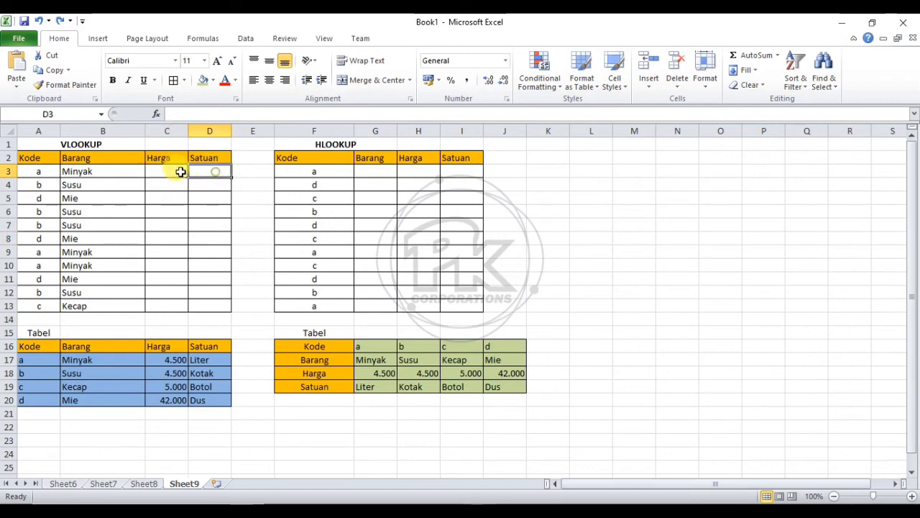
left_click(95, 171)
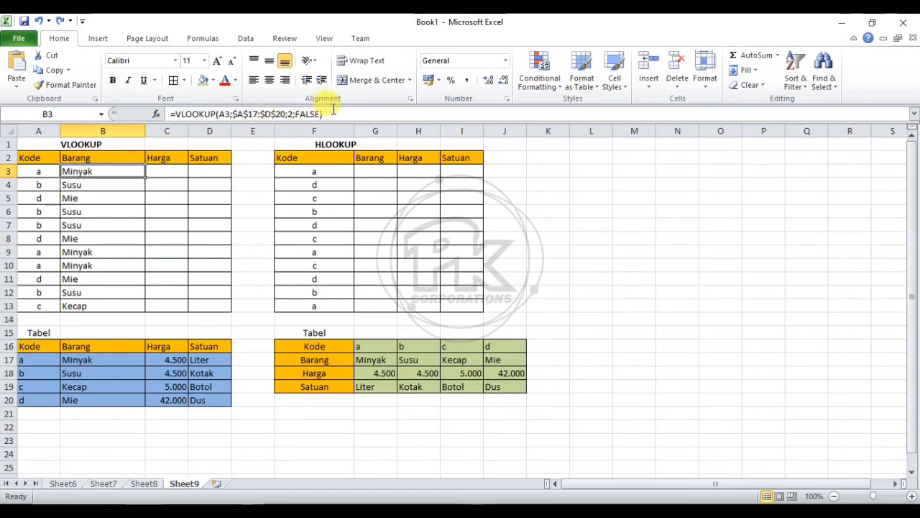
left_click_drag(324, 114, 130, 113)
key("ctrl+c")
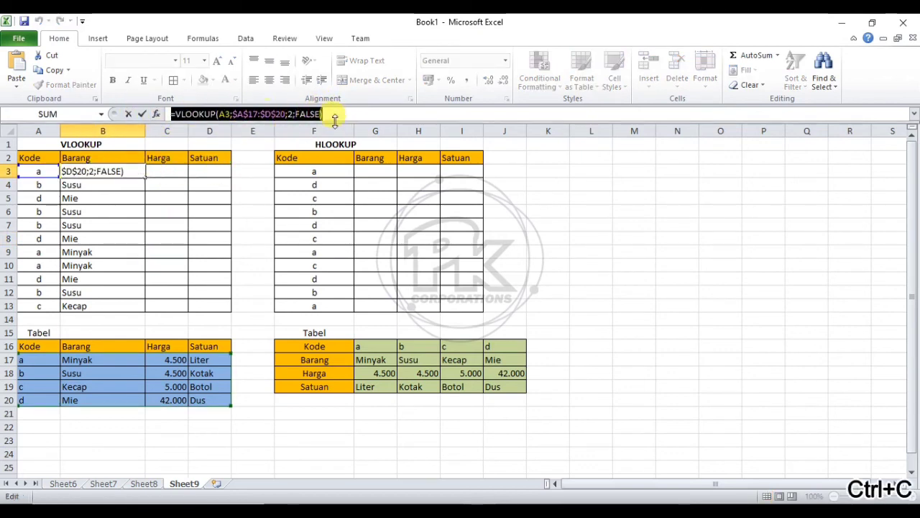
left_click(336, 114)
key("Return")
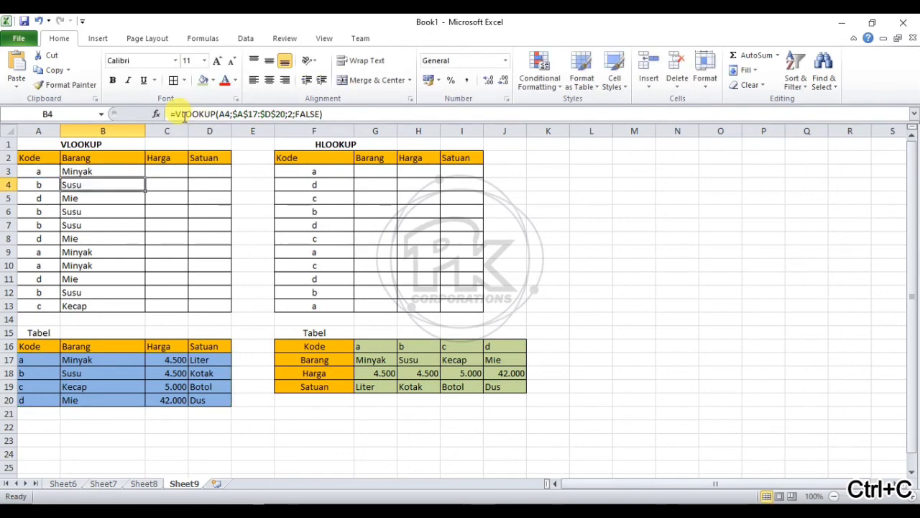
Paste the copied formula into C3 with column index 3 and fill it down the Harga column to C13.
left_click(175, 170)
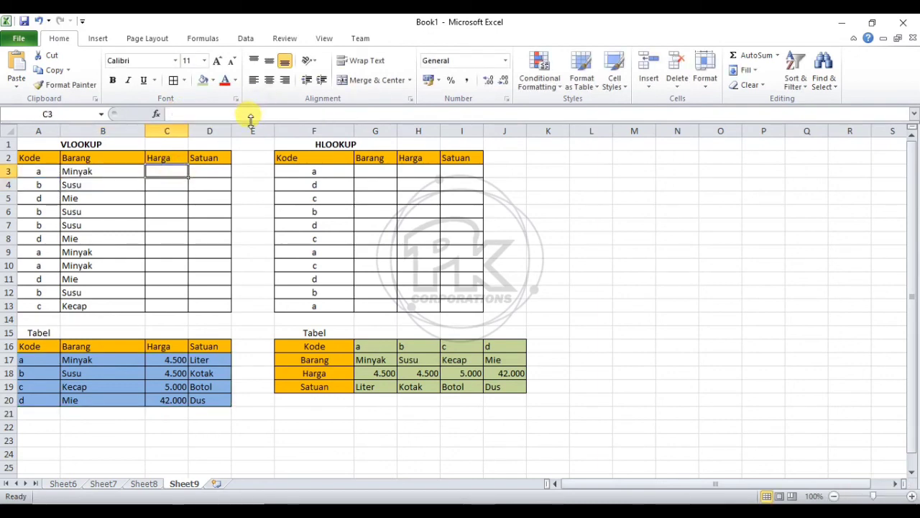
key("ctrl+v")
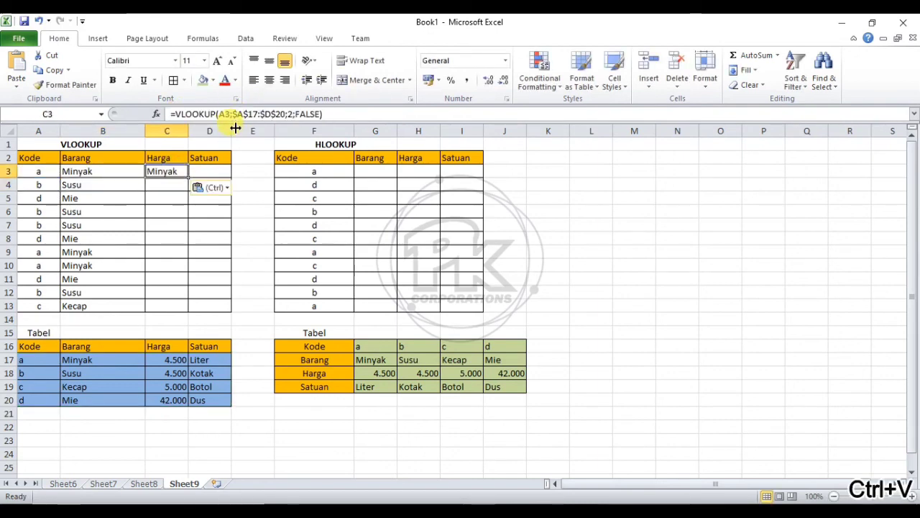
left_click(293, 114)
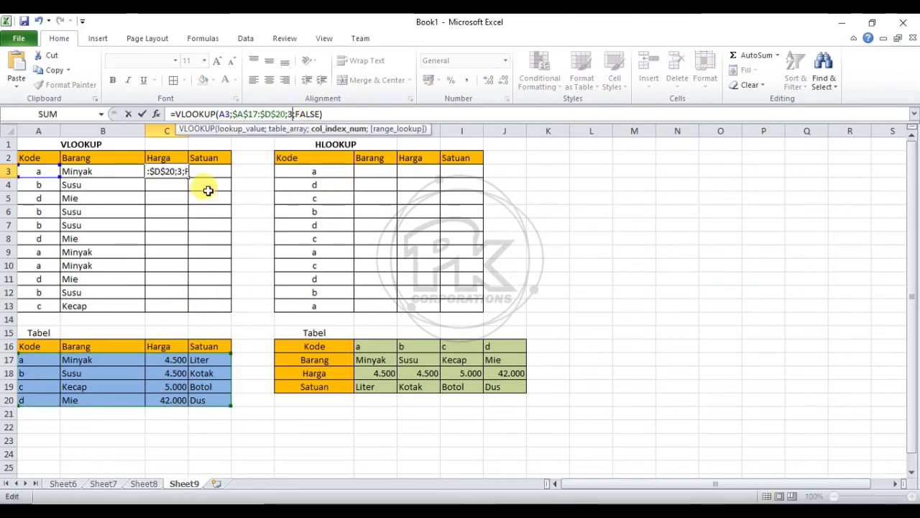
key("Return")
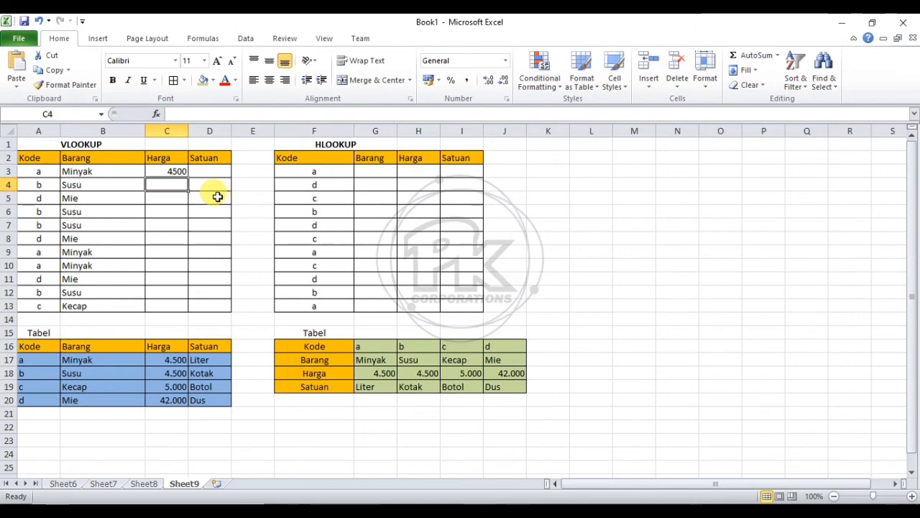
left_click(183, 173)
left_click_drag(189, 180, 188, 306)
Paste the copied VLOOKUP formula into D3 with column index 4 and fill it down the Satuan column to D13.
left_click(208, 174)
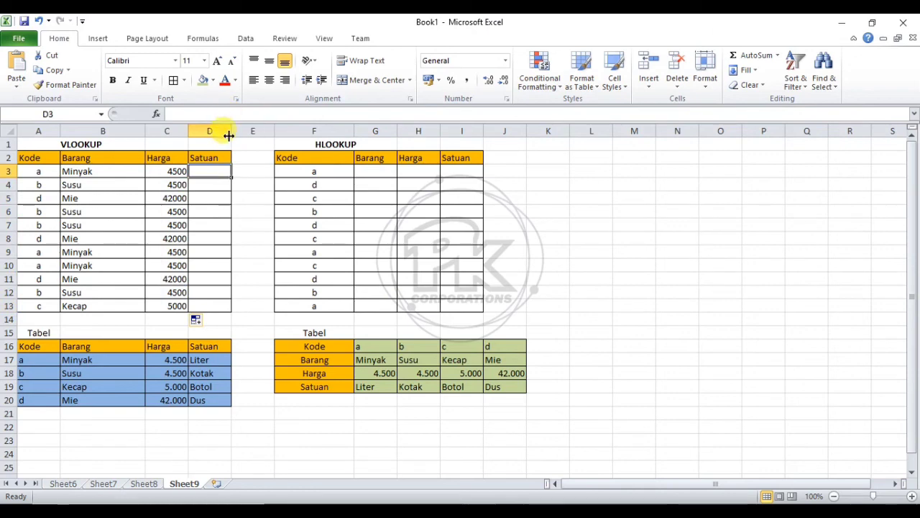
key("ctrl+v")
left_click(293, 113)
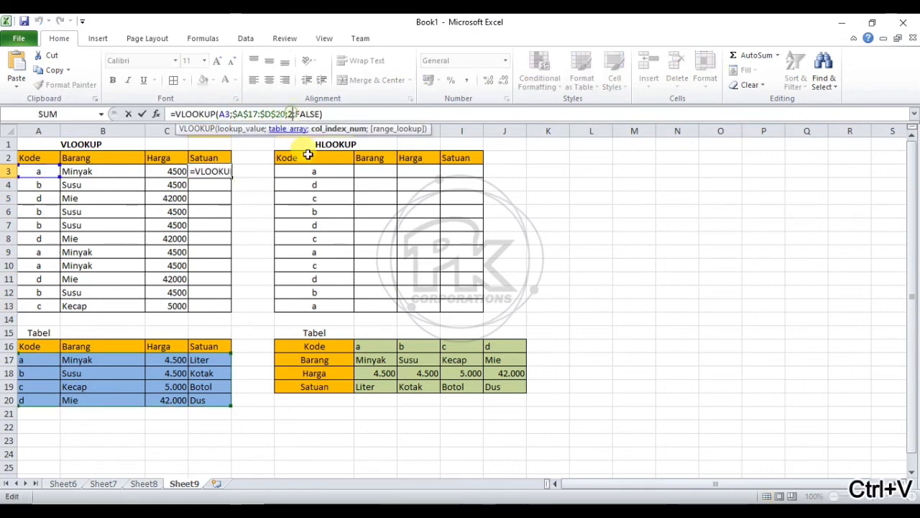
key("BackSpace")
type("4")
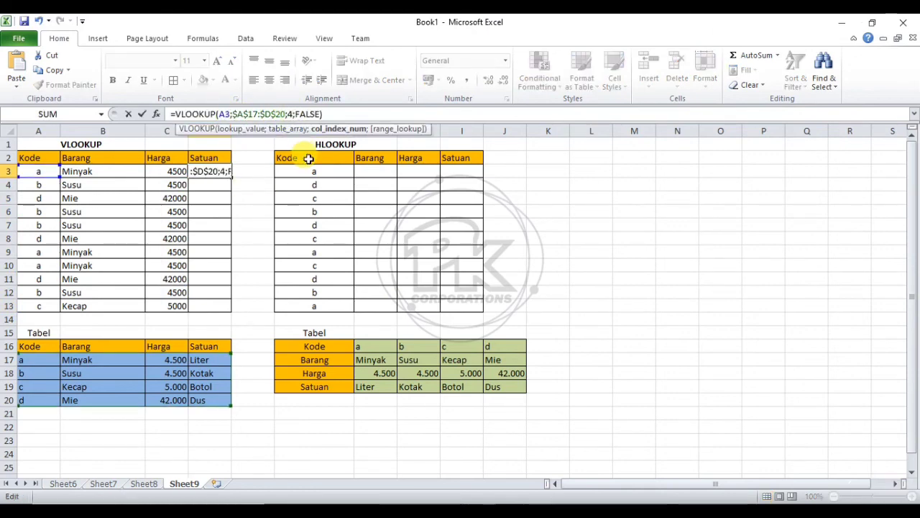
key("Return")
left_click(206, 171)
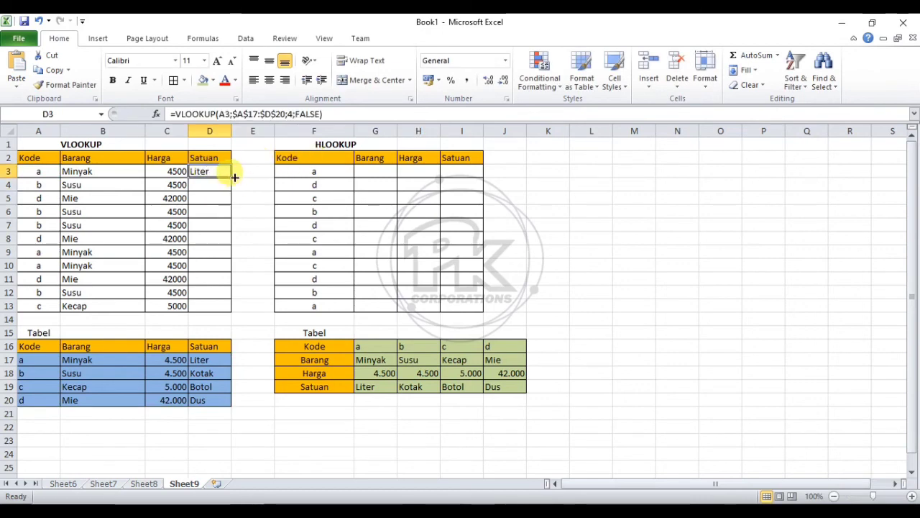
left_click_drag(234, 177, 238, 308)
left_click(245, 261)
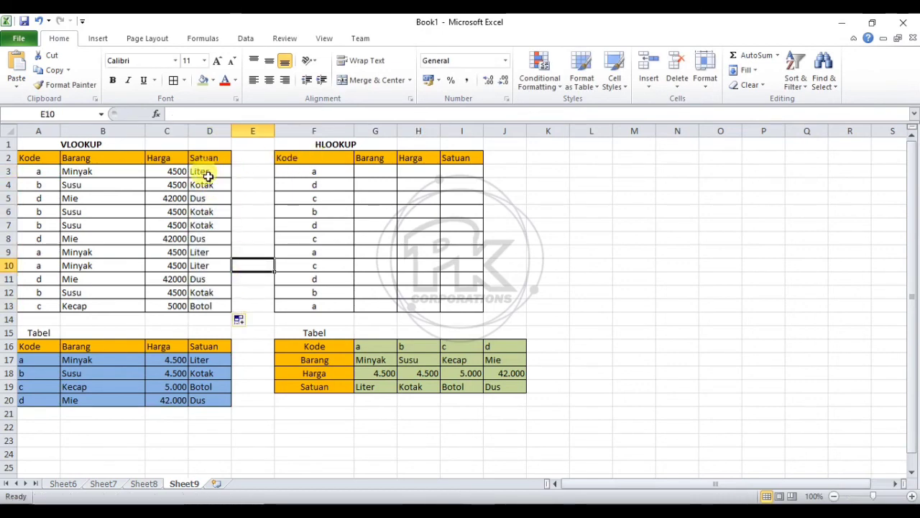
Test the row 3 lookups by changing the code in A3 to d, and restore the code to a.
left_click(48, 171)
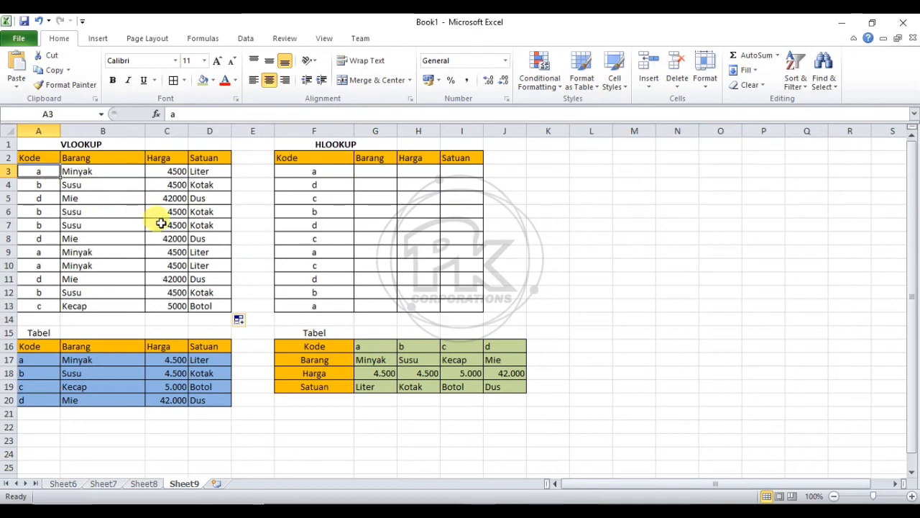
key("BackSpace")
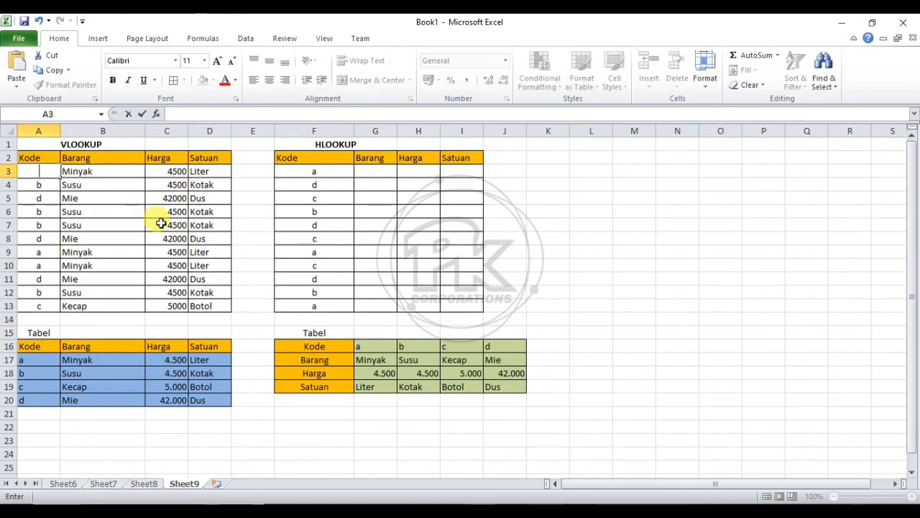
type("d")
left_click(248, 197)
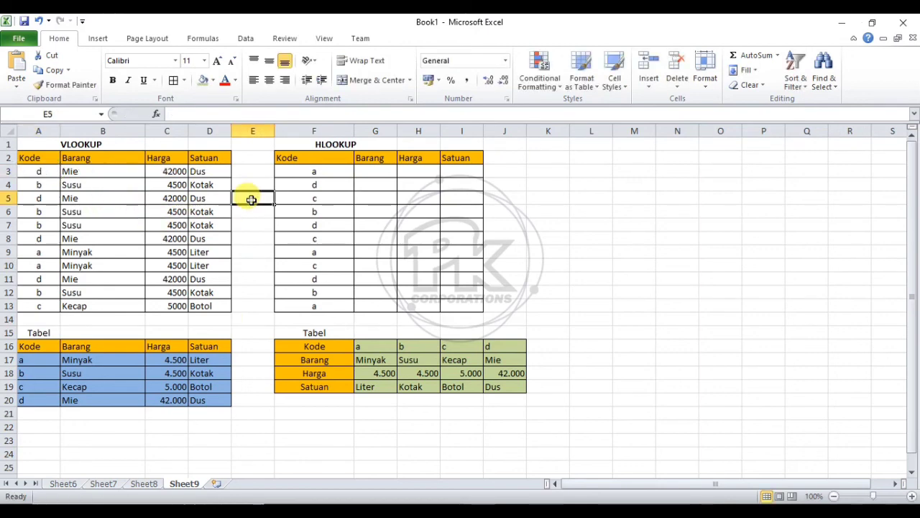
left_click_drag(227, 171, 119, 170)
left_click(262, 184)
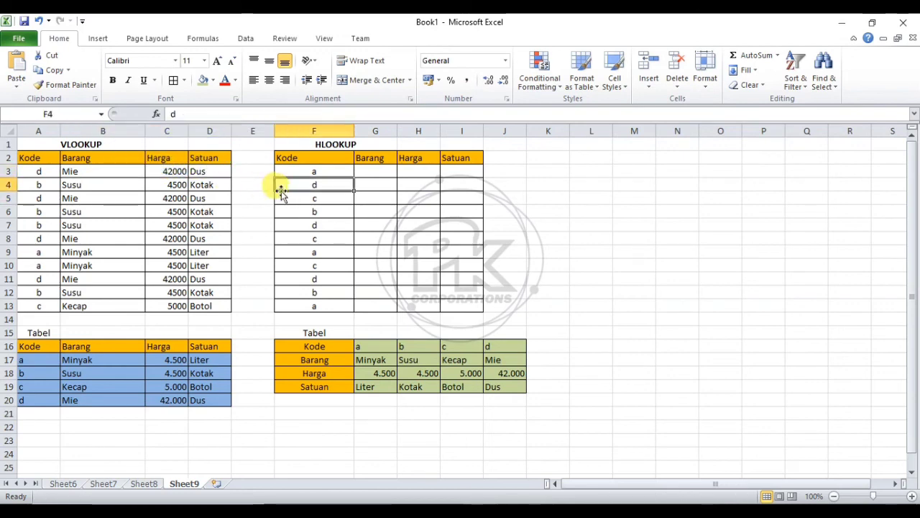
left_click_drag(220, 171, 124, 170)
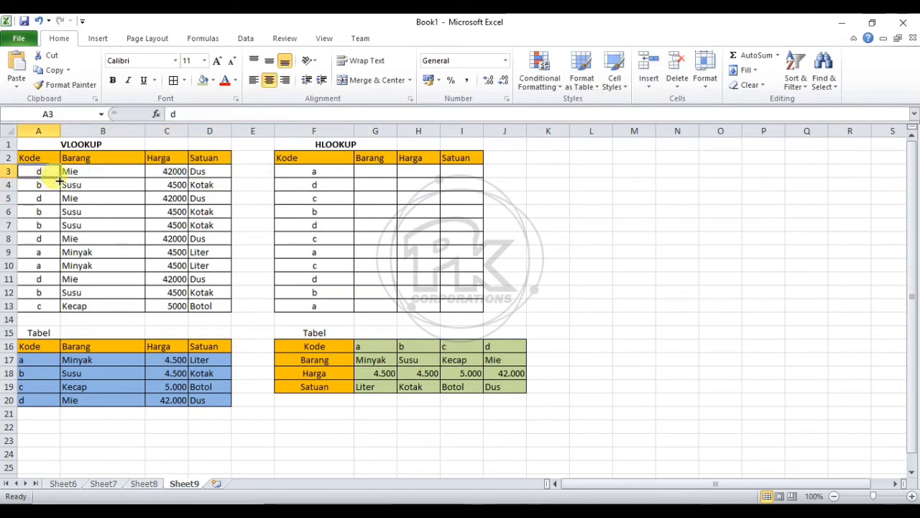
type("a")
left_click(251, 208)
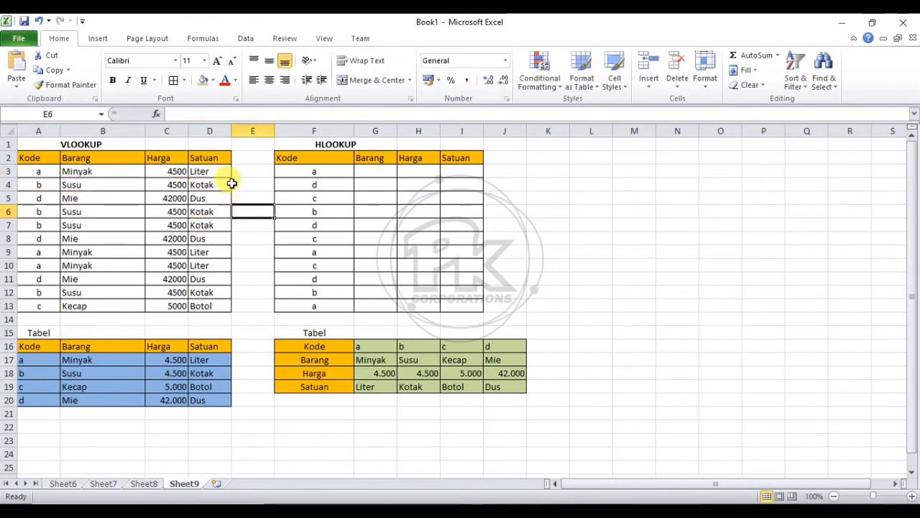
Change the code in A5 to b.
left_click(41, 197)
type("v")
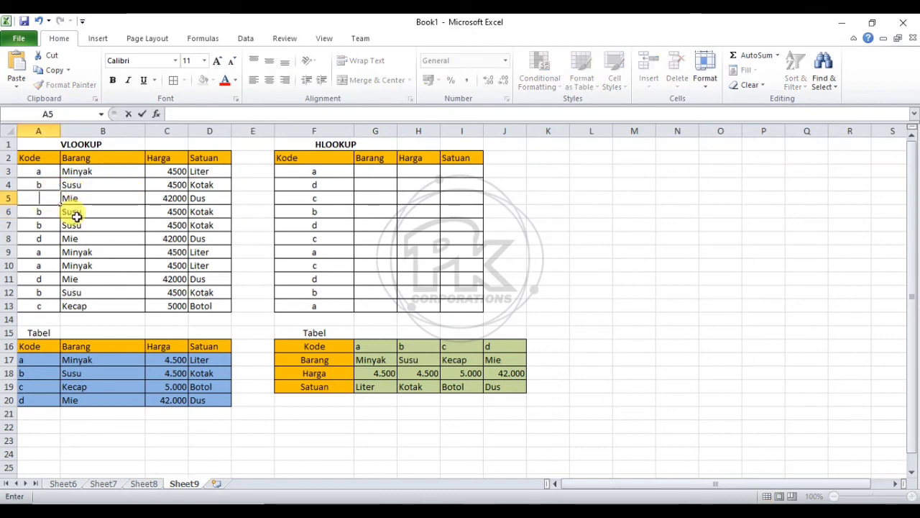
key("BackSpace")
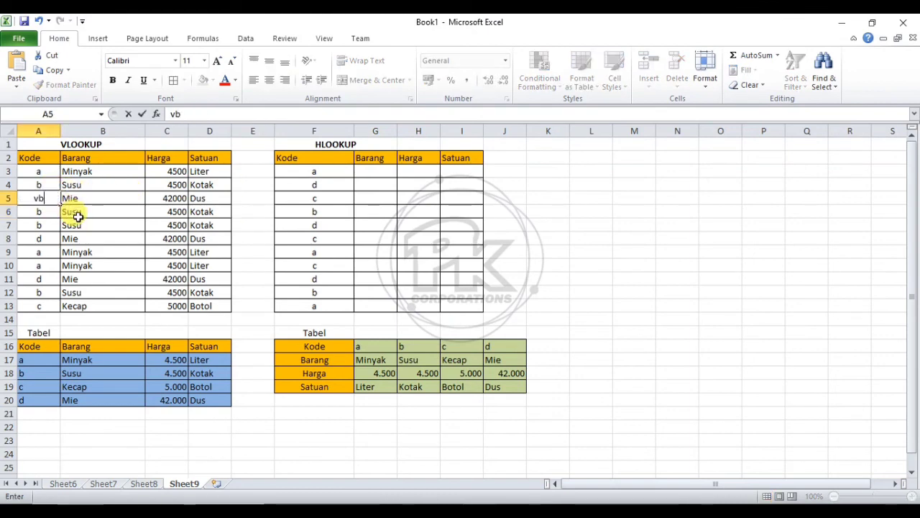
left_click(259, 222)
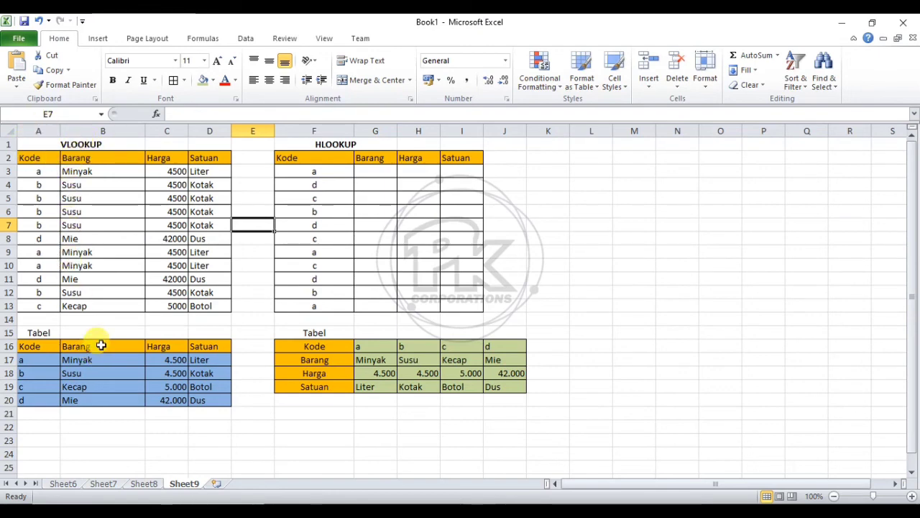
Compare the column layout of the VLOOKUP reference table with the row layout of the HLOOKUP reference table.
left_click_drag(91, 360, 108, 400)
left_click_drag(167, 359, 176, 399)
mouse_move(206, 363)
left_mouse_down()
mouse_move(206, 417)
mouse_move(206, 363)
left_mouse_up()
left_click(336, 144)
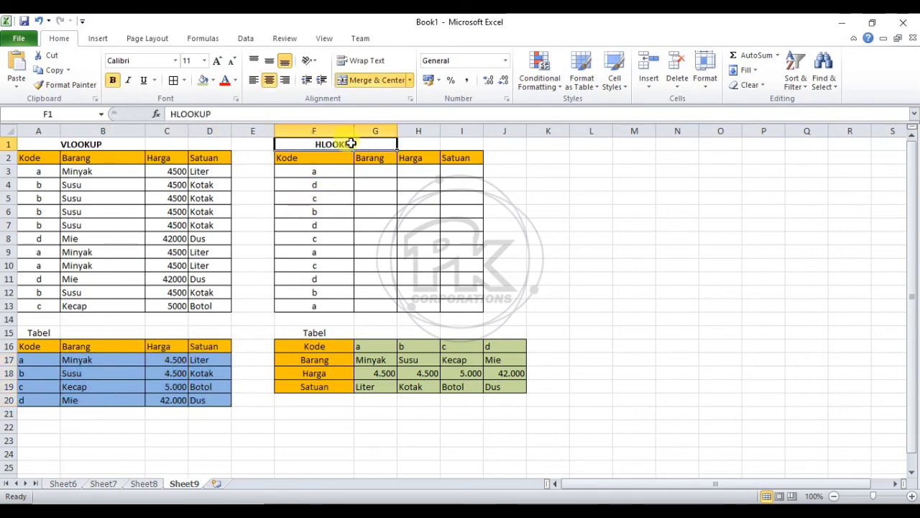
left_click_drag(370, 359, 495, 358)
left_click(388, 348)
left_click_drag(410, 348, 493, 352)
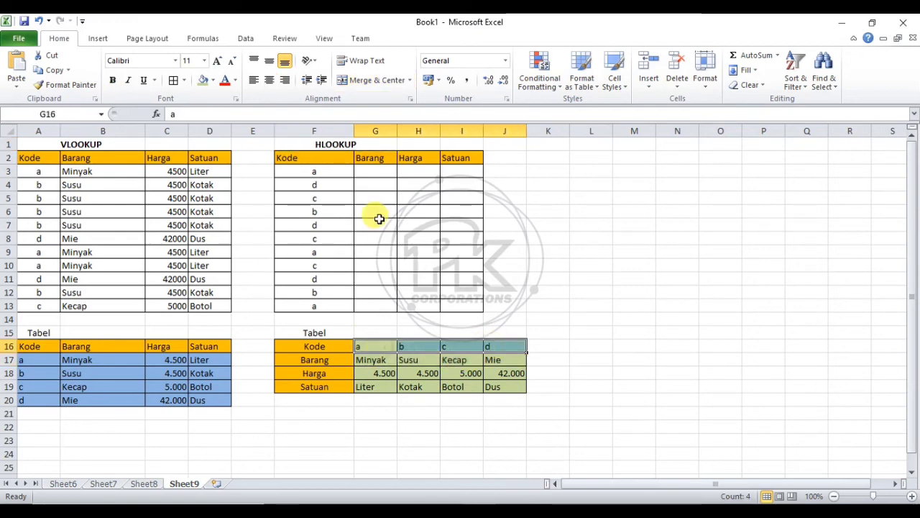
Begin an HLOOKUP formula in G3 with F3 as the lookup value and G16:J19 as the table range.
left_click(369, 170)
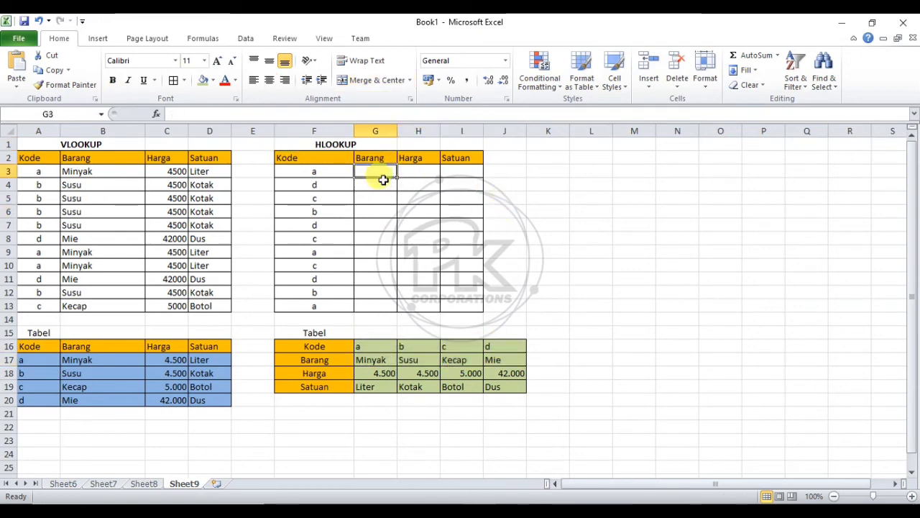
type("=")
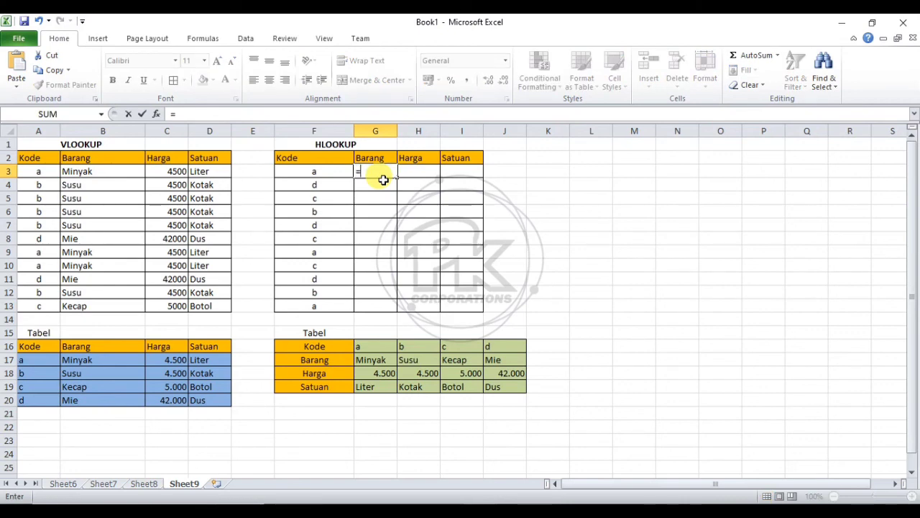
type("HL")
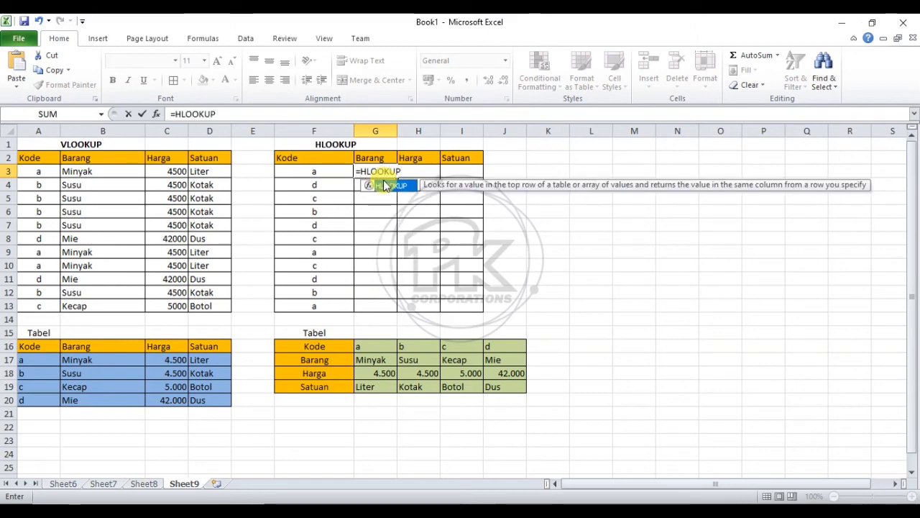
type("OOKUP")
double_click(385, 185)
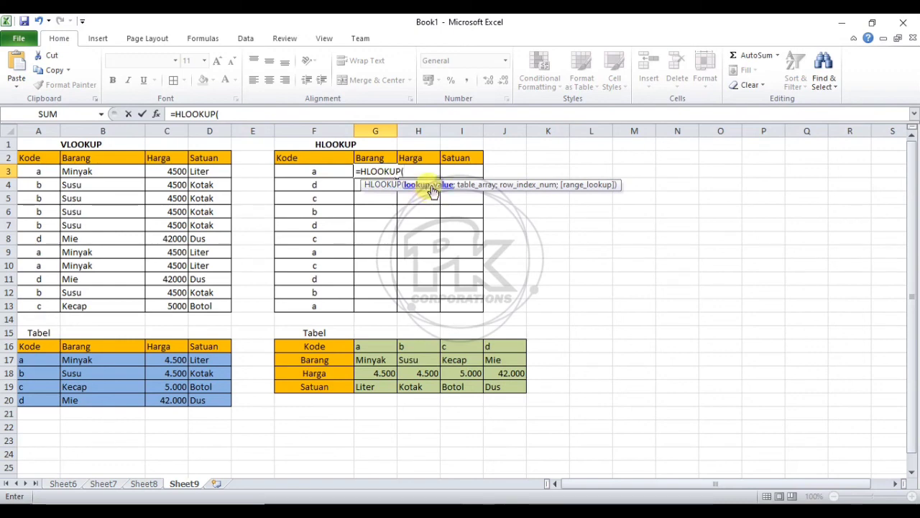
left_click(309, 172)
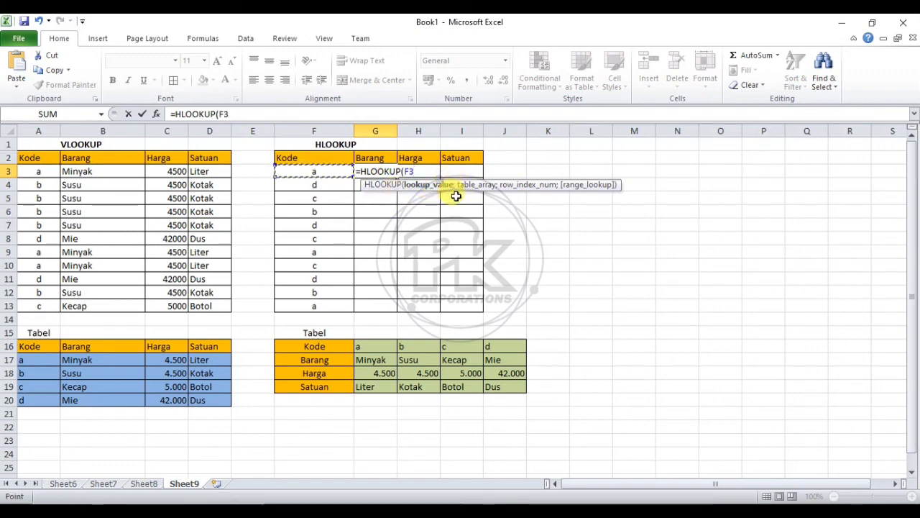
type(";")
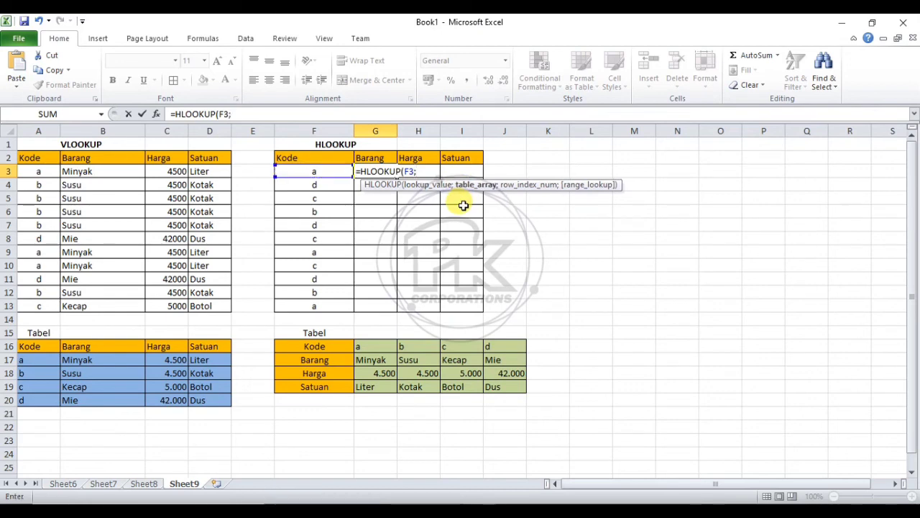
left_click_drag(380, 350, 512, 389)
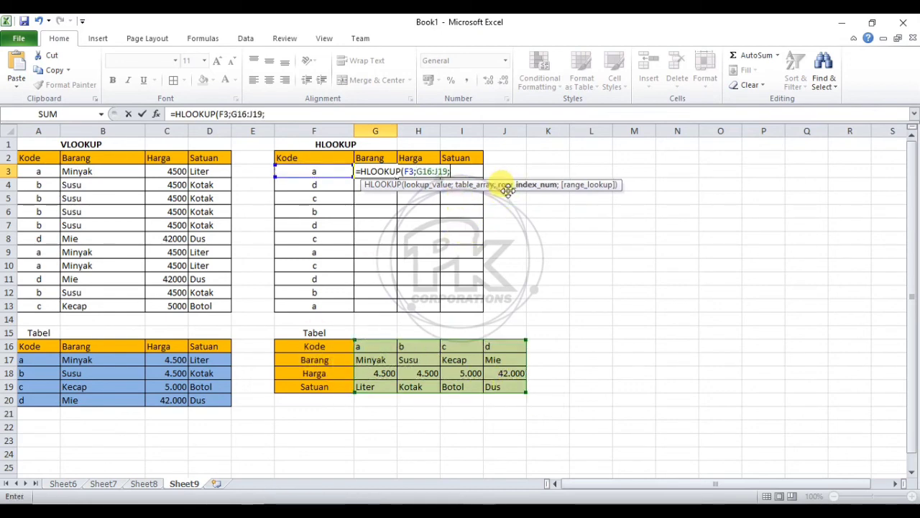
type(";")
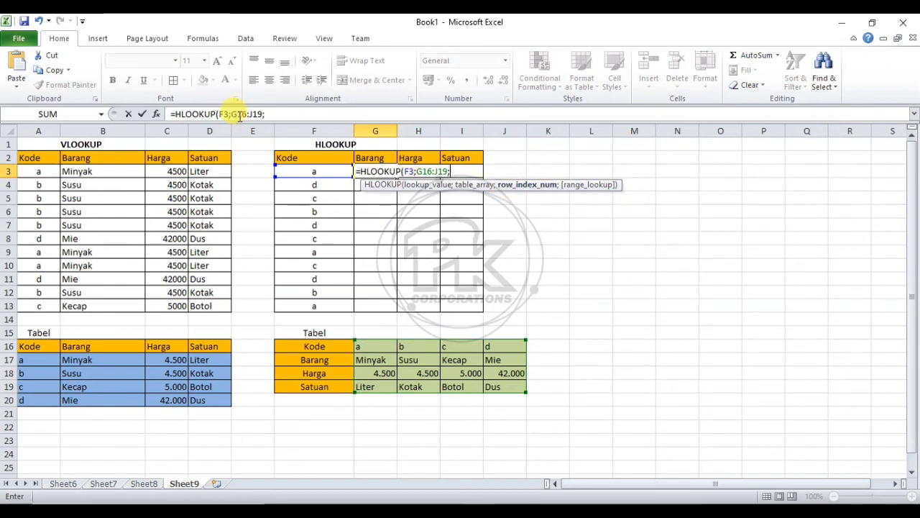
Make the table range absolute as $G$16:$J$19 and complete the G3 formula with row index 2 and FALSE.
left_click(241, 115)
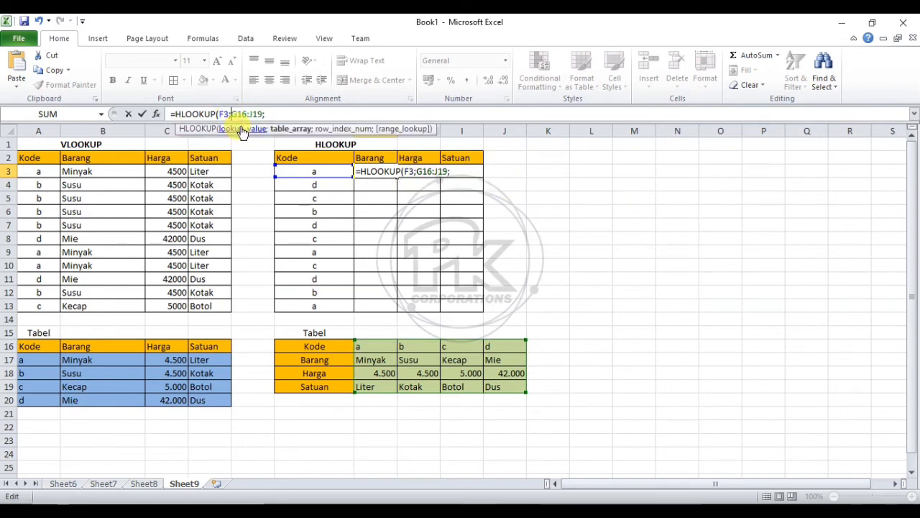
key("F4")
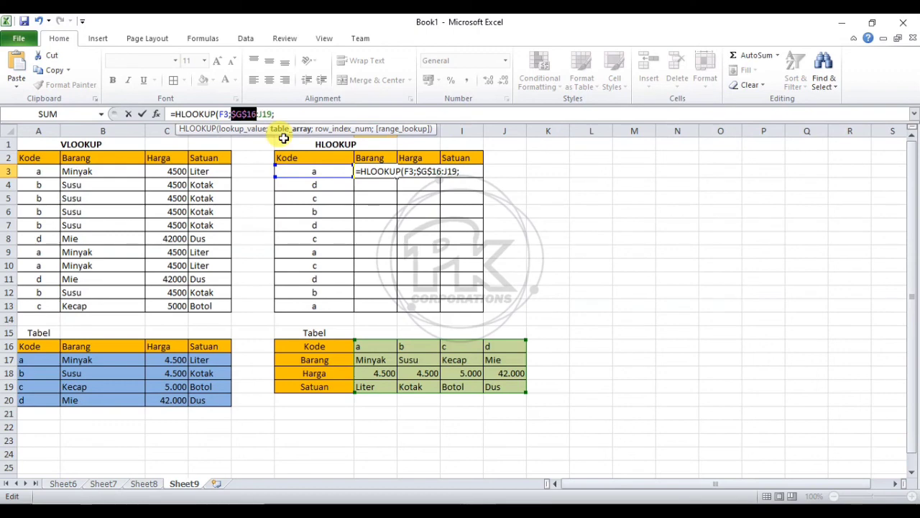
left_click(261, 114)
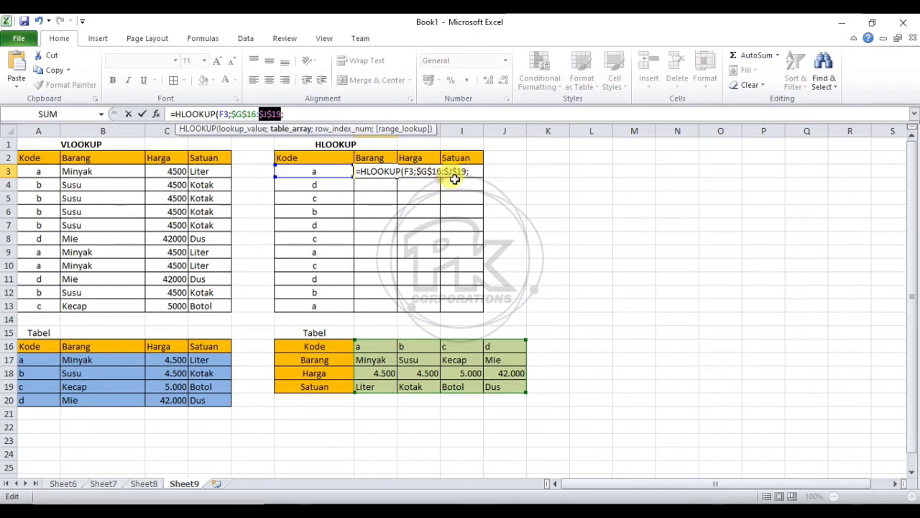
left_click(363, 115)
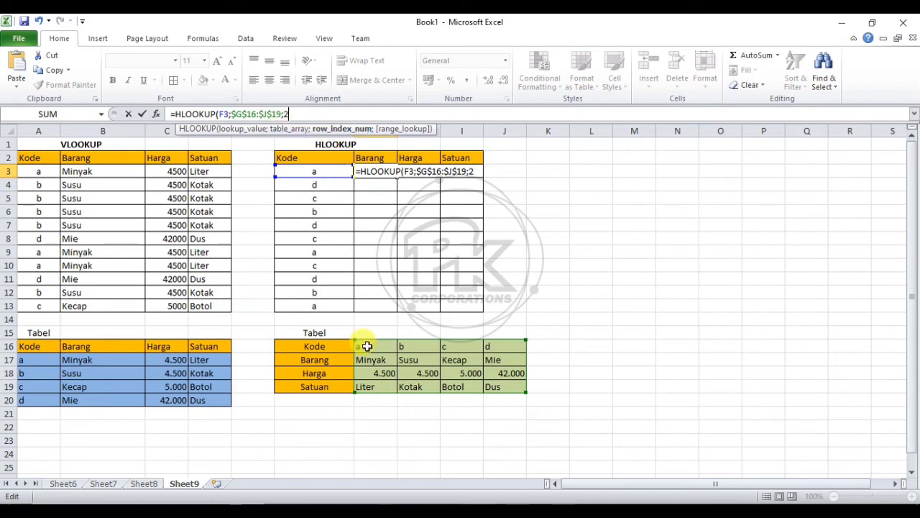
type(";")
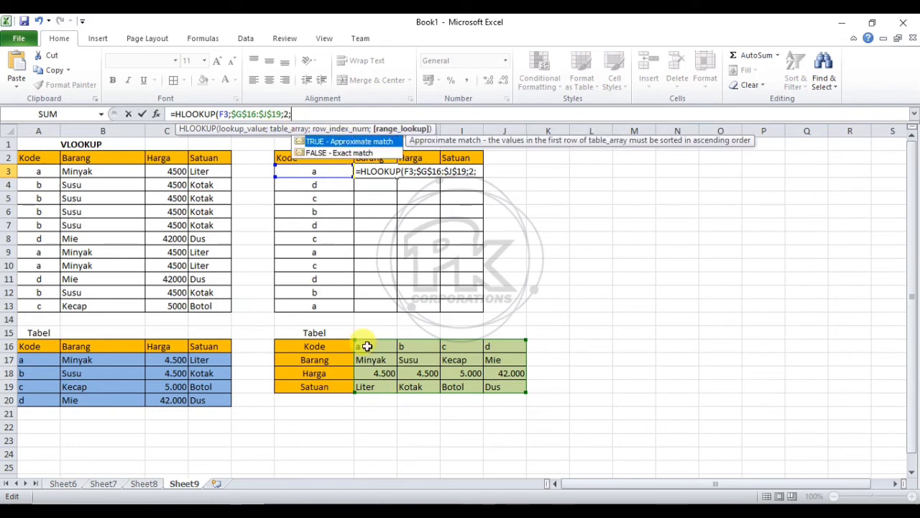
type("false")
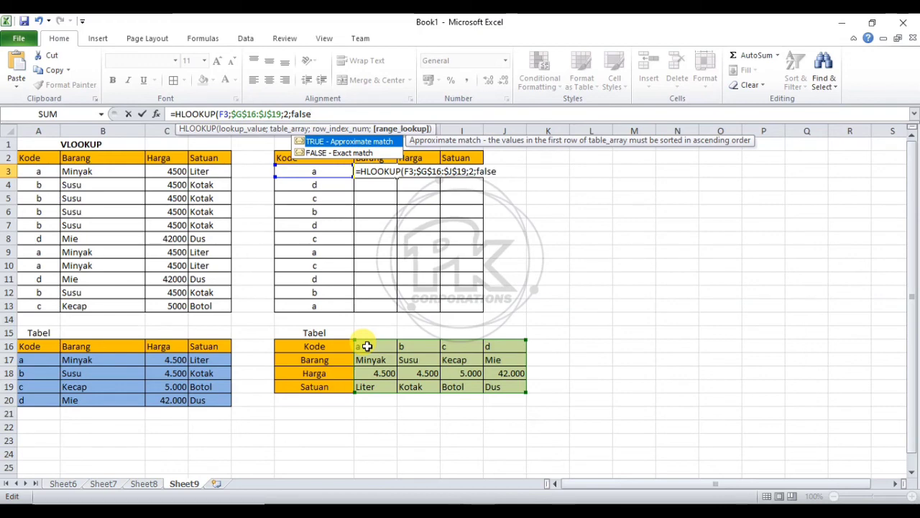
type(")")
key("Return")
left_click(431, 227)
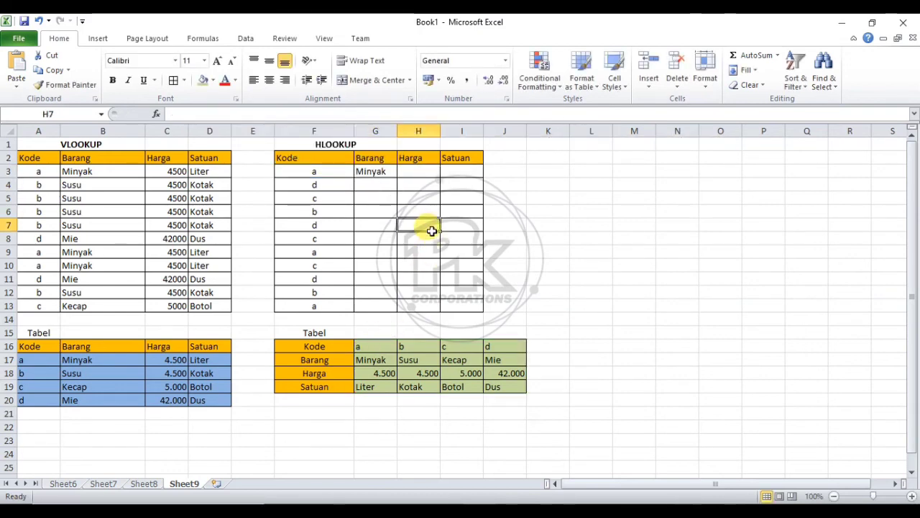
Narrow column F, widen column G, and fill the G3 HLOOKUP formula down the Barang column to G13.
left_click(389, 173)
left_click_drag(353, 131, 405, 131)
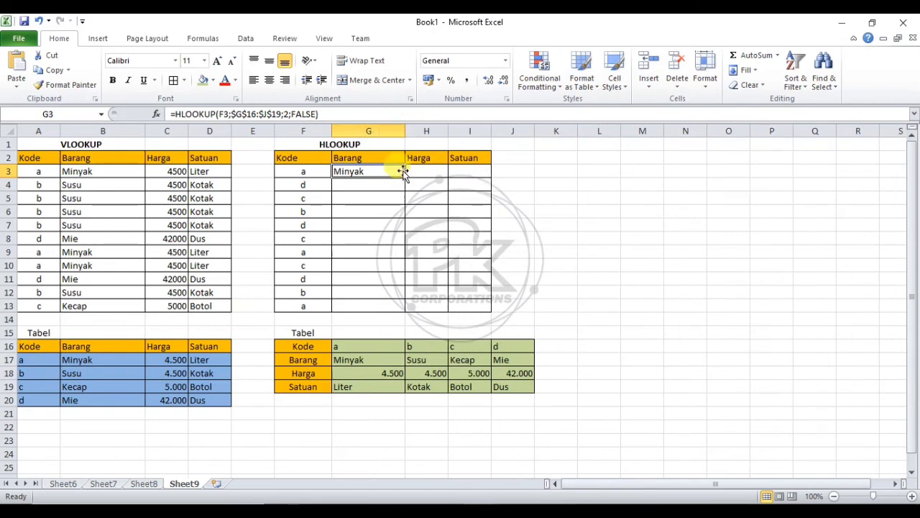
left_click_drag(405, 177, 405, 311)
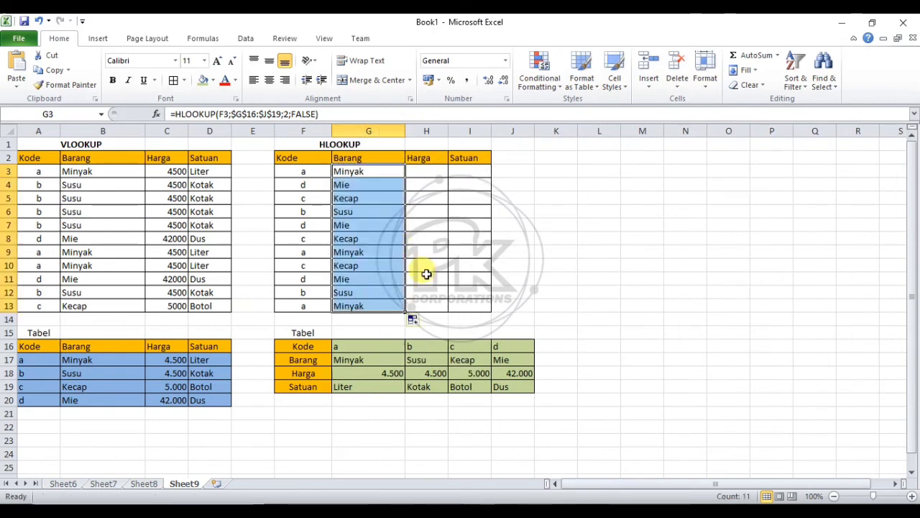
left_click(469, 213)
Copy the full HLOOKUP formula text from G3.
left_click(386, 173)
left_click(321, 114)
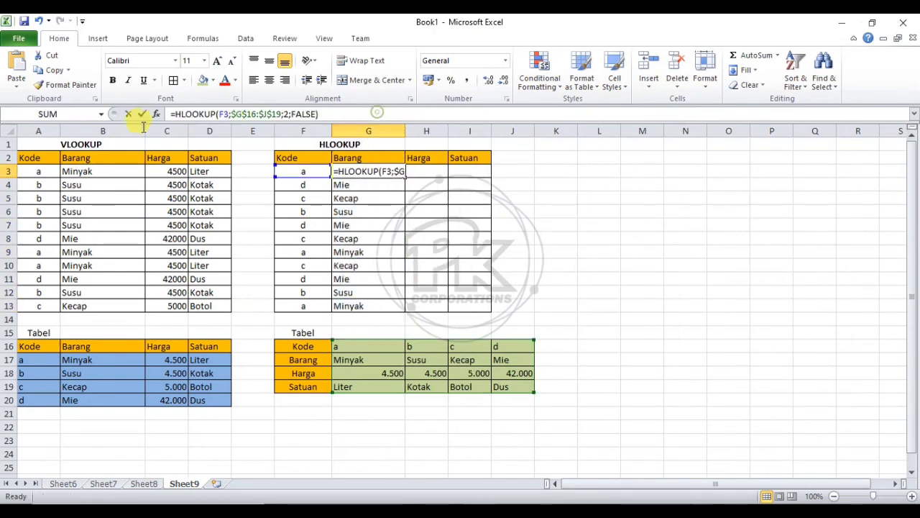
left_click_drag(320, 113, 149, 115)
key("ctrl+c")
left_click(375, 115)
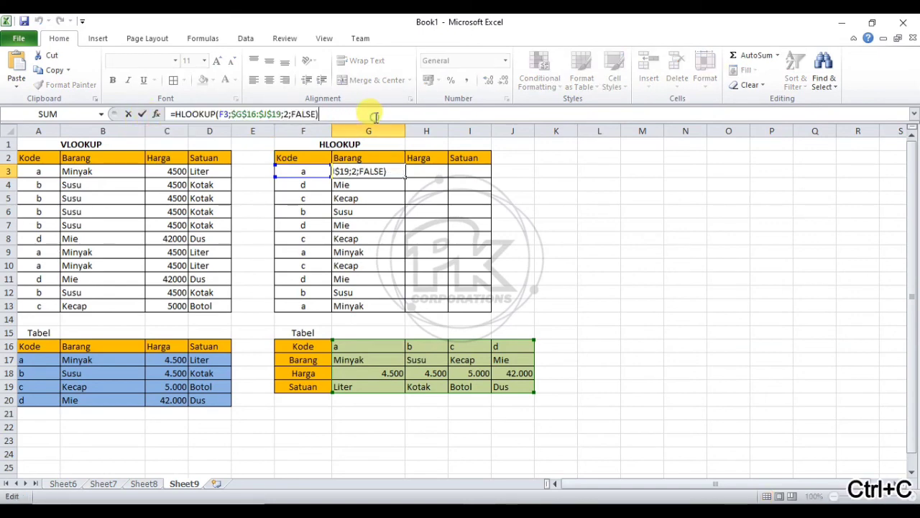
Paste the HLOOKUP formula into H3, change its row index to 3, and fill it down the Harga column to H13.
key("Return")
left_click(413, 171)
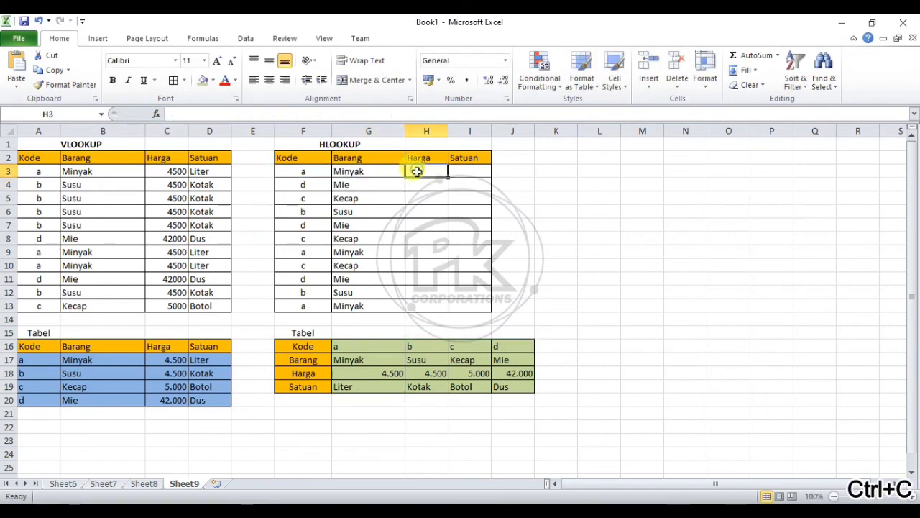
key("ctrl+v")
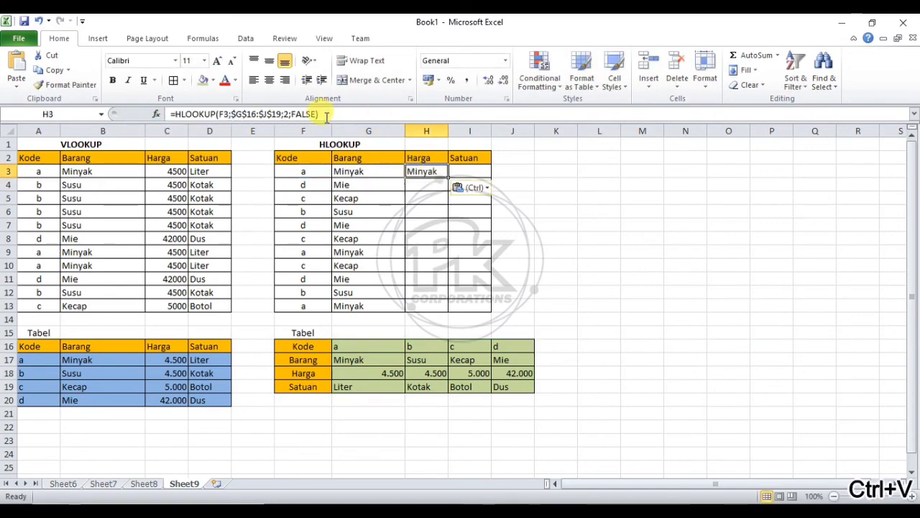
left_click(287, 113)
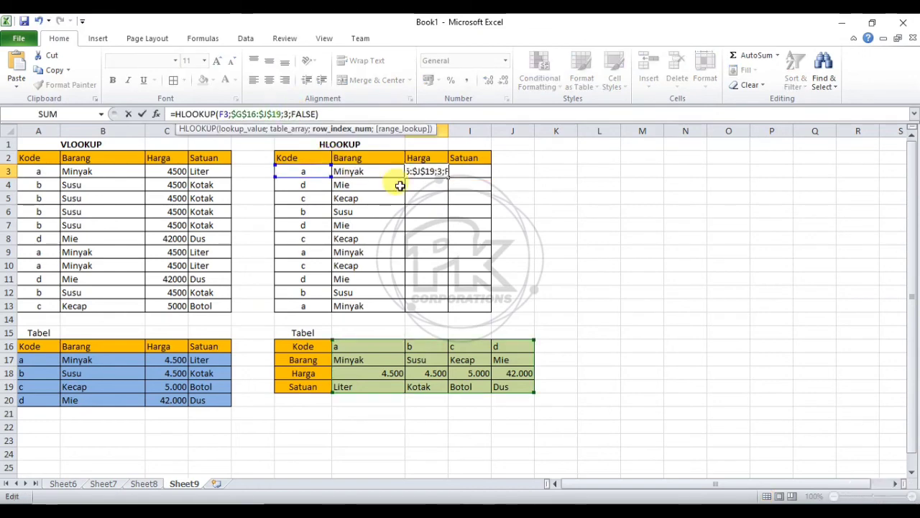
key("Return")
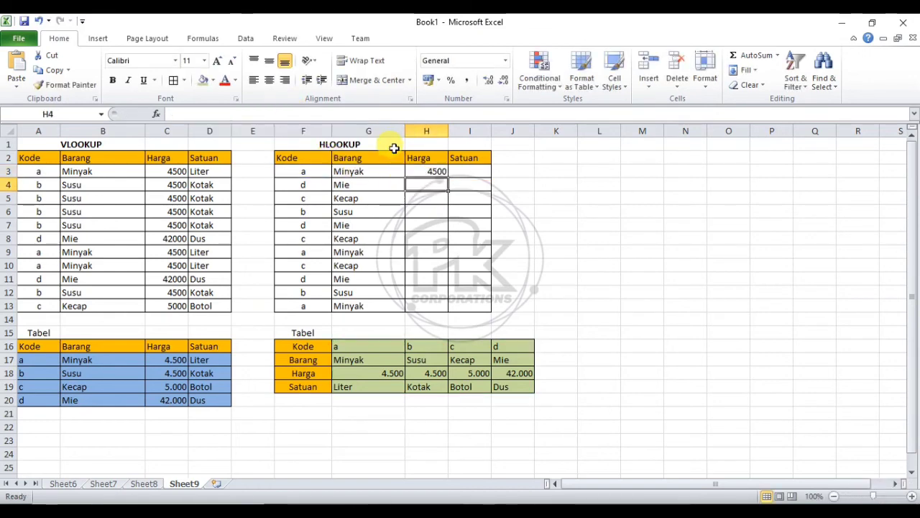
left_click(430, 175)
left_click_drag(447, 178, 439, 306)
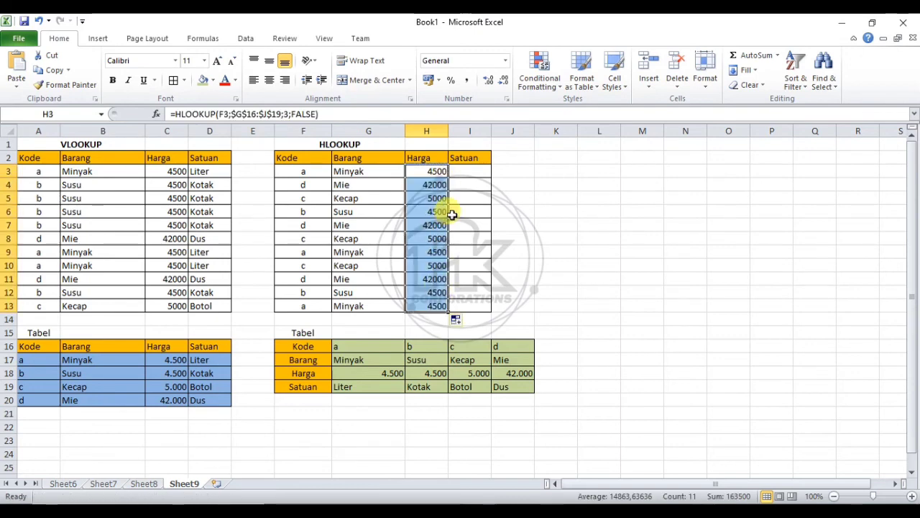
Paste the HLOOKUP formula into I3, point its row index to the Satuan row, and fill it down to I13.
left_click(469, 174)
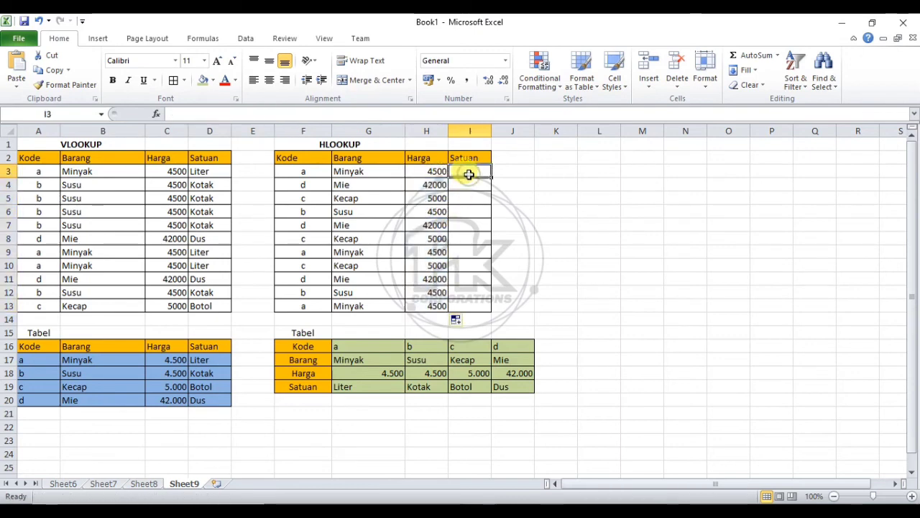
left_click(274, 115)
key("ctrl+v")
left_click(287, 114)
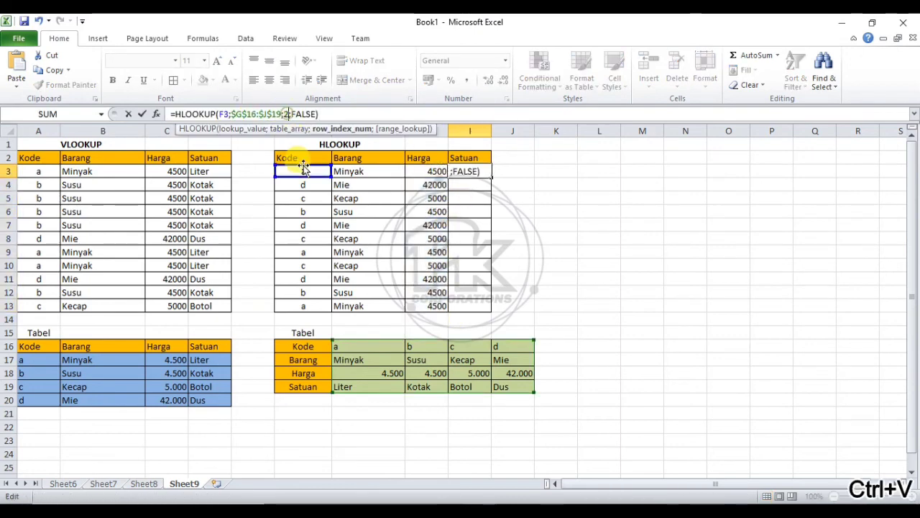
key("BackSpace")
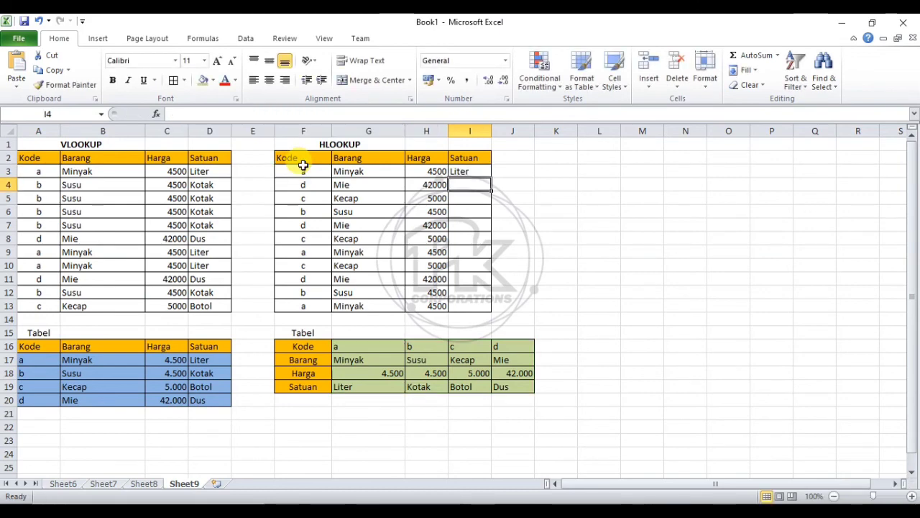
key("ctrl+Return")
left_click_drag(489, 177, 486, 307)
left_click(557, 277)
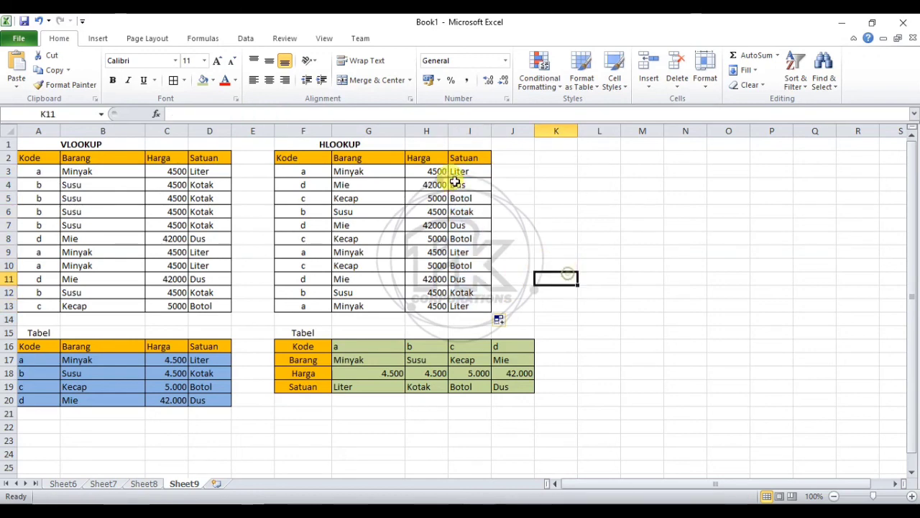
Change the Barang entry for code a in G17 to Air Mineral and check the Barang column G3:G13.
left_click(456, 174)
left_click(381, 356)
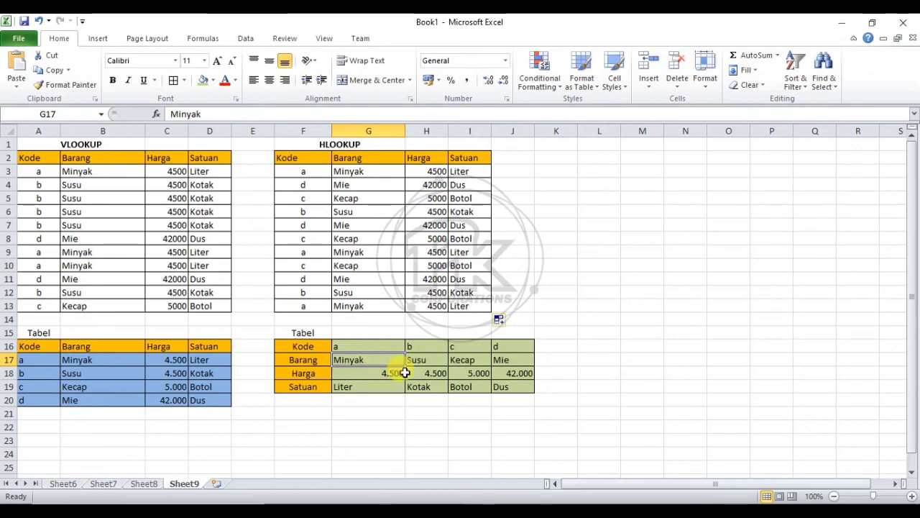
type("Air M")
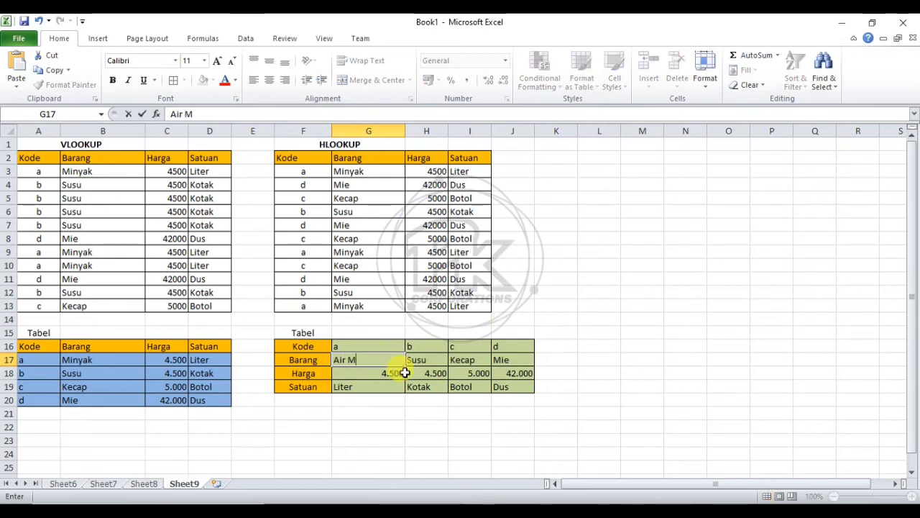
type("ineral")
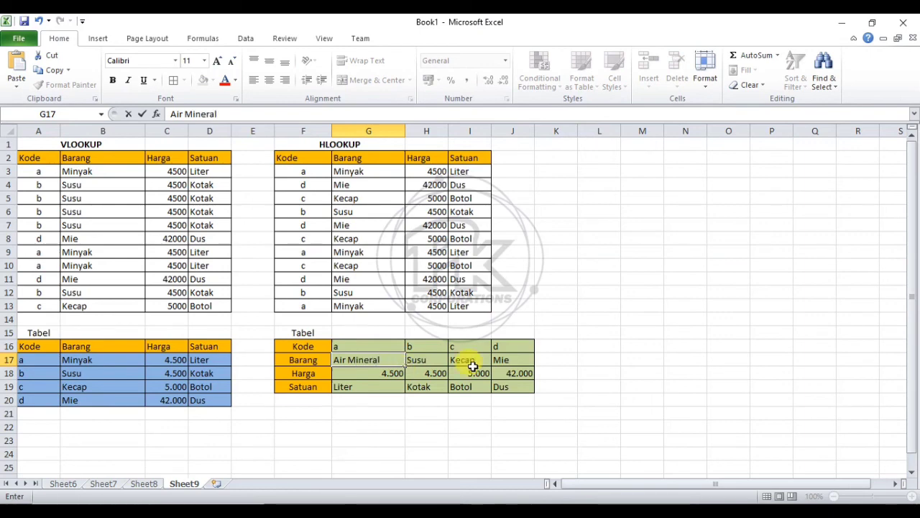
left_click(506, 319)
left_click_drag(376, 173, 362, 303)
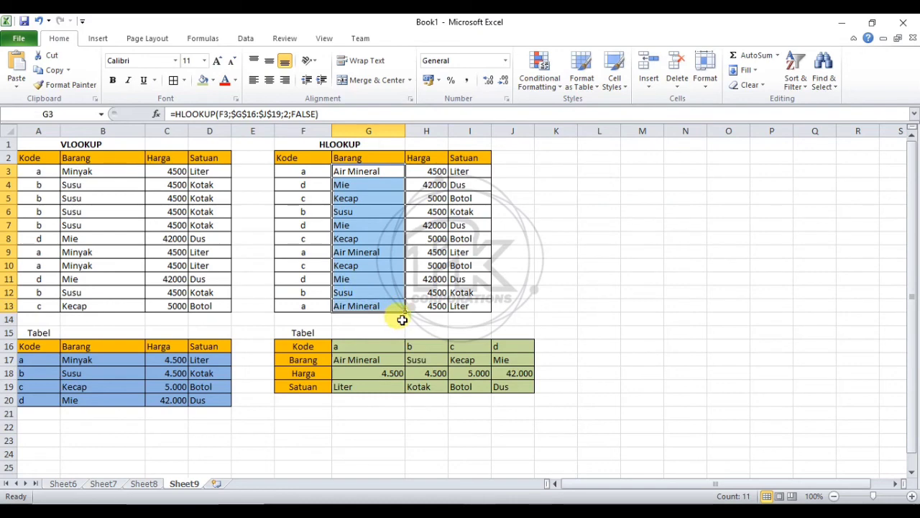
left_click(496, 279)
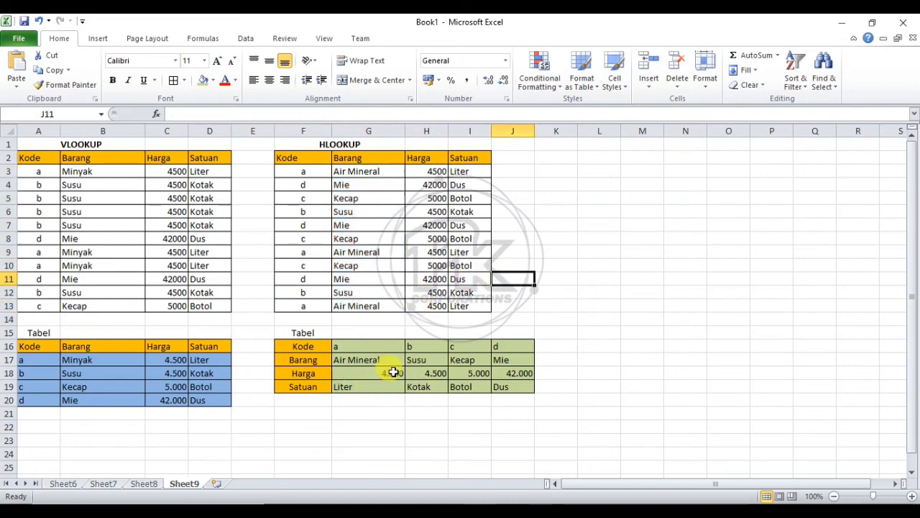
Set the Harga for code a in G18 of the horizontal reference table to 6.000.
left_click(394, 372)
type("6")
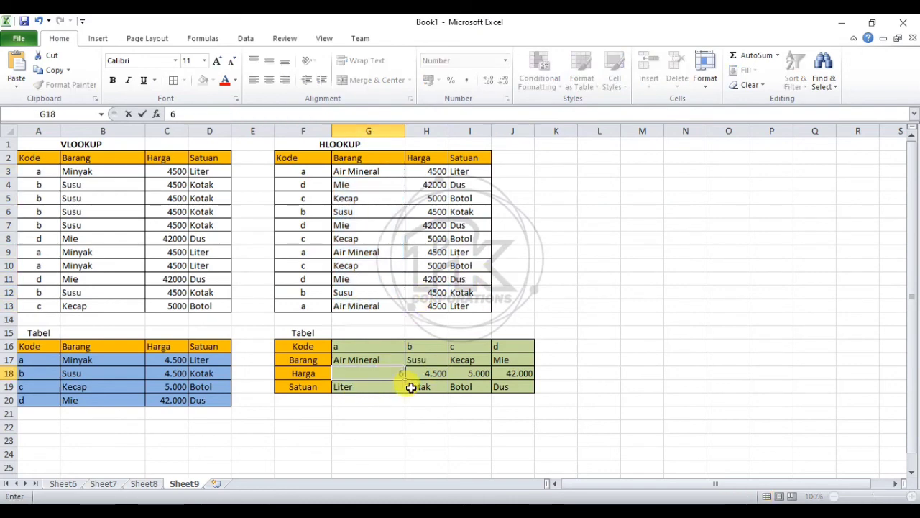
type(".00")
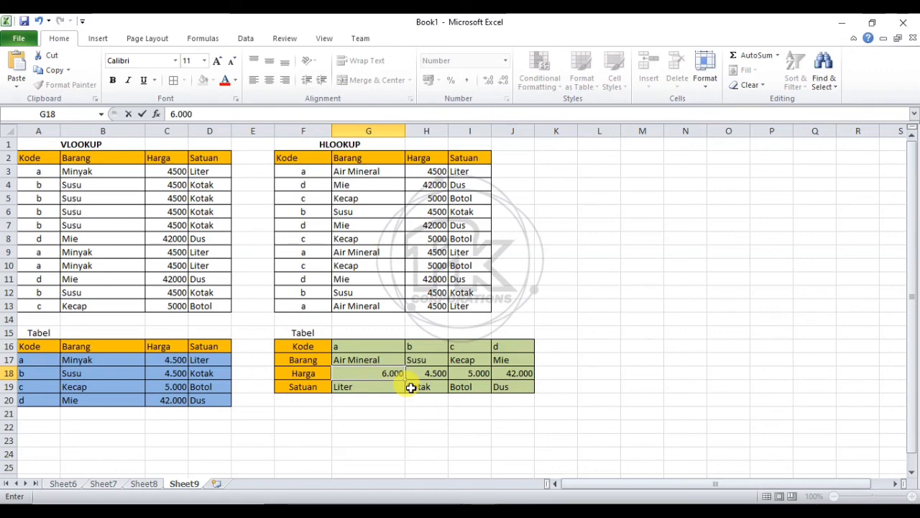
left_click(558, 372)
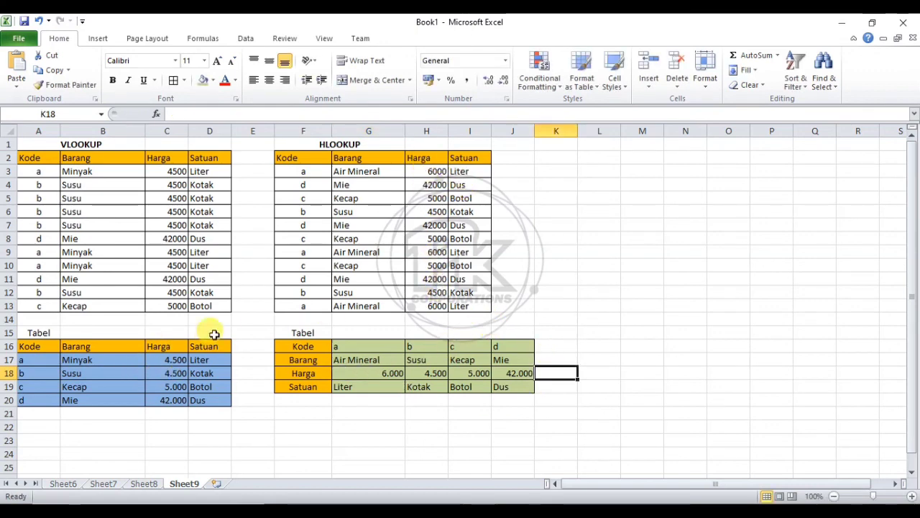
Select the range A1:J20 covering the VLOOKUP and HLOOKUP tables together with their reference tables.
left_click_drag(46, 145, 527, 410)
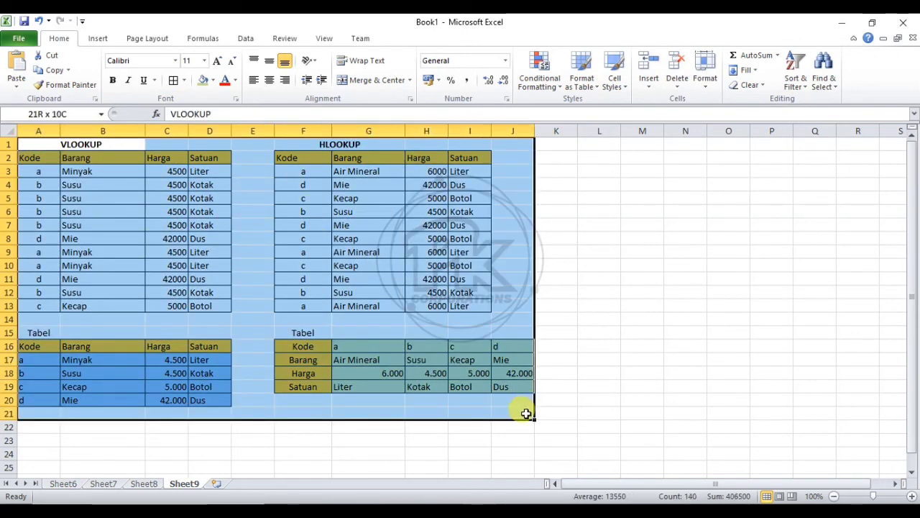
left_click(556, 346)
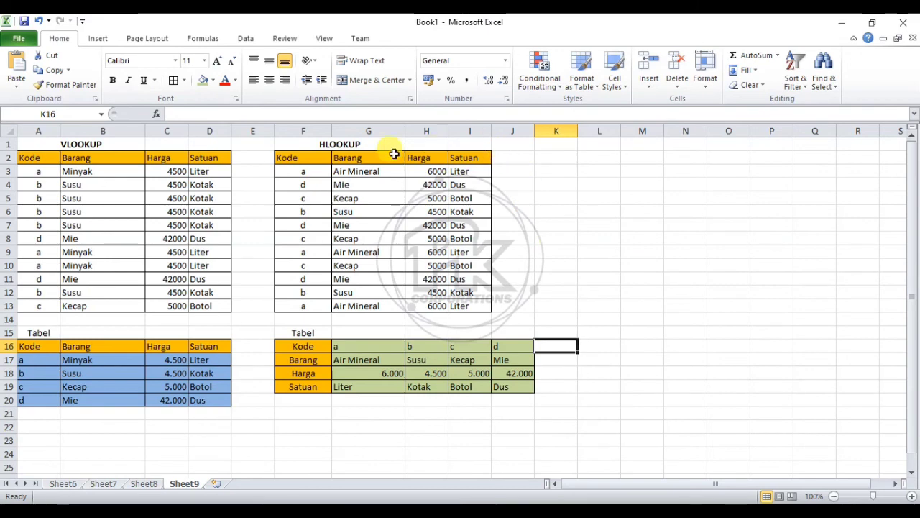
left_click_drag(48, 145, 527, 408)
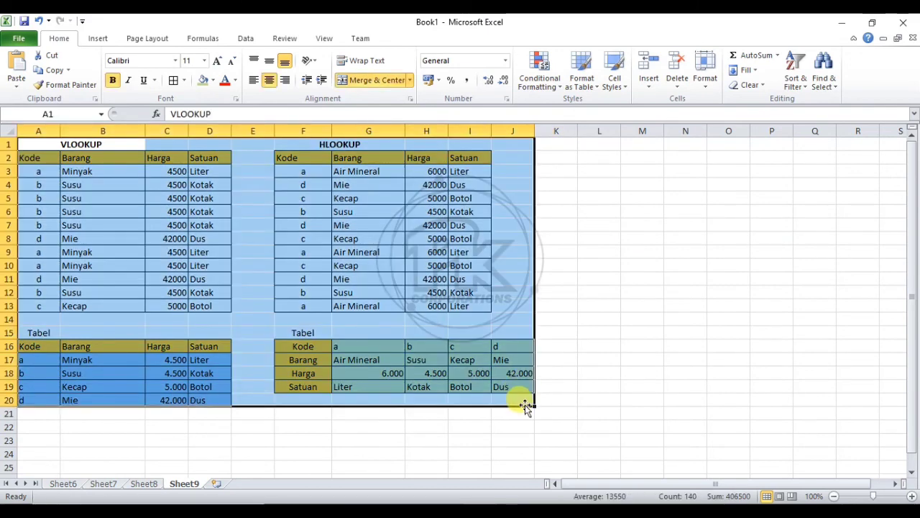